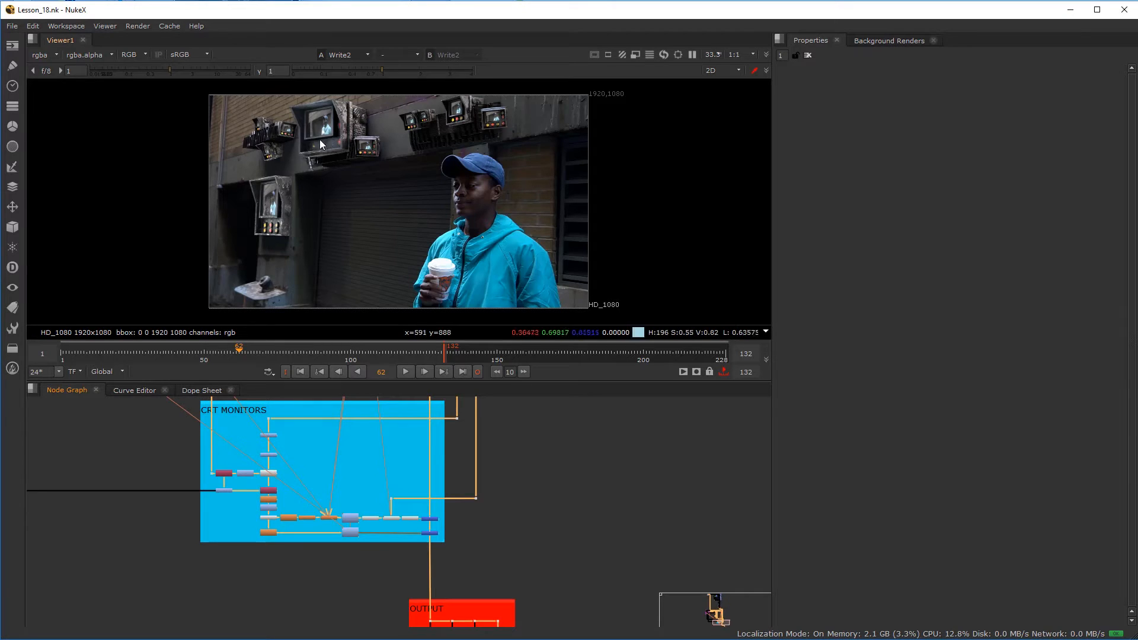
- View the output of the Grade11 Occlusion node in the Occlusion Overall group and inspect the wall around the doorway
middle_drag(420, 500, 449, 588)
scroll(452, 504, up, 8)
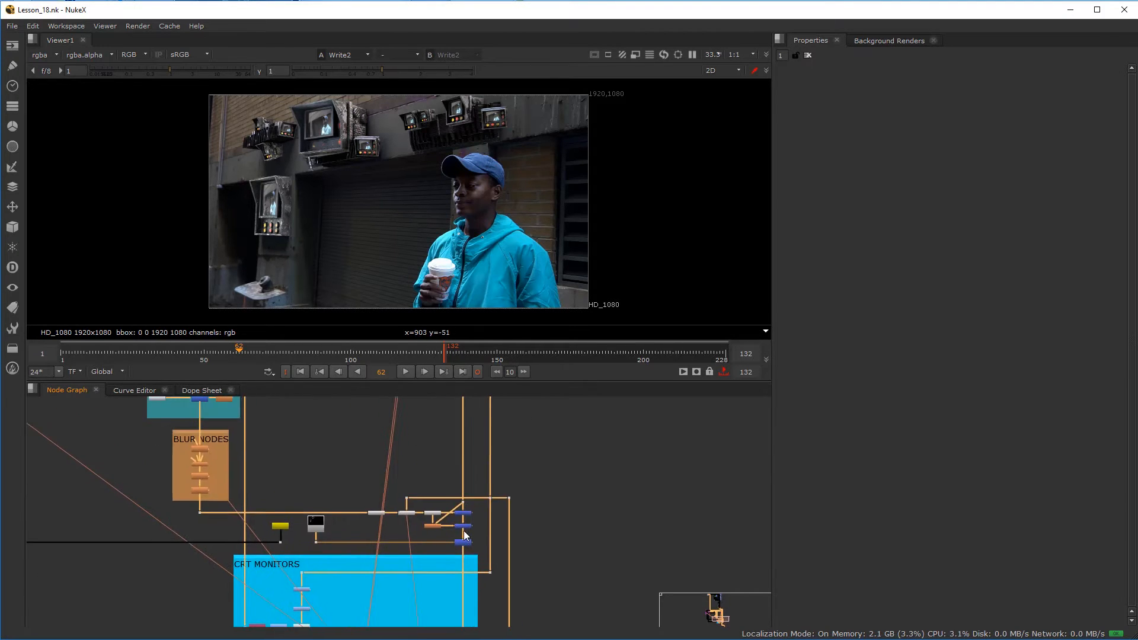
scroll(445, 525, down, 10)
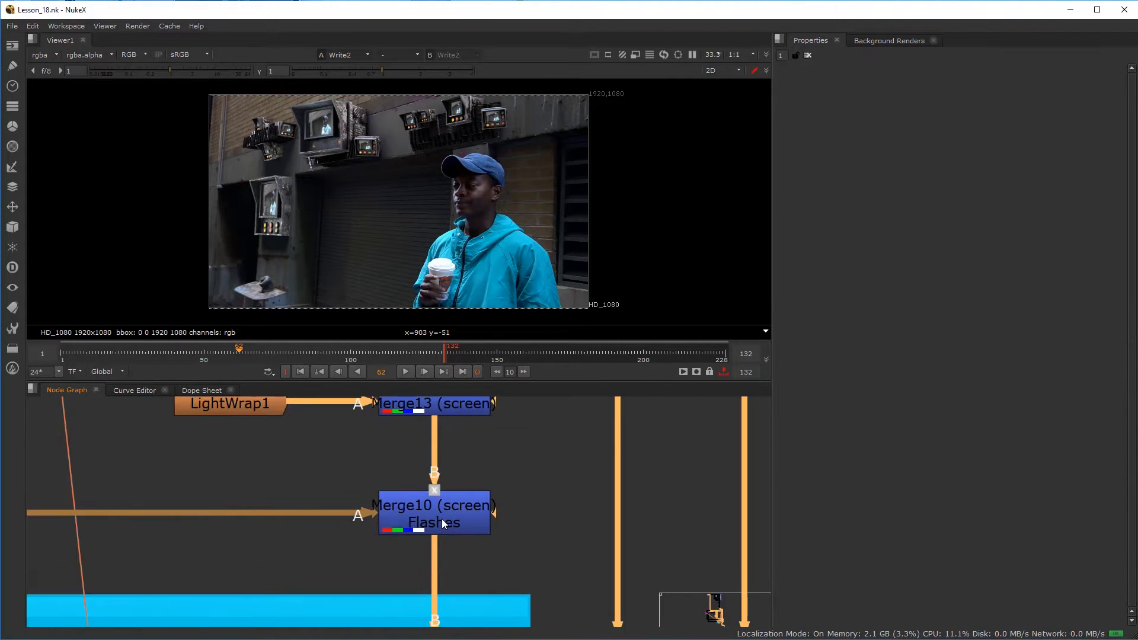
scroll(436, 504, up, 7)
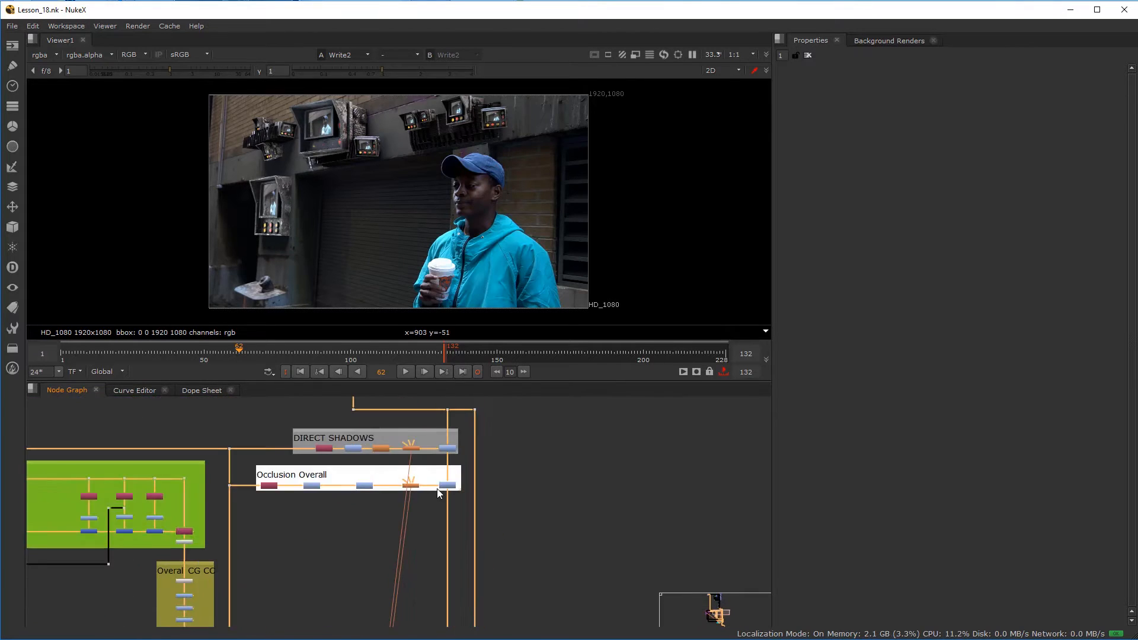
click(468, 481)
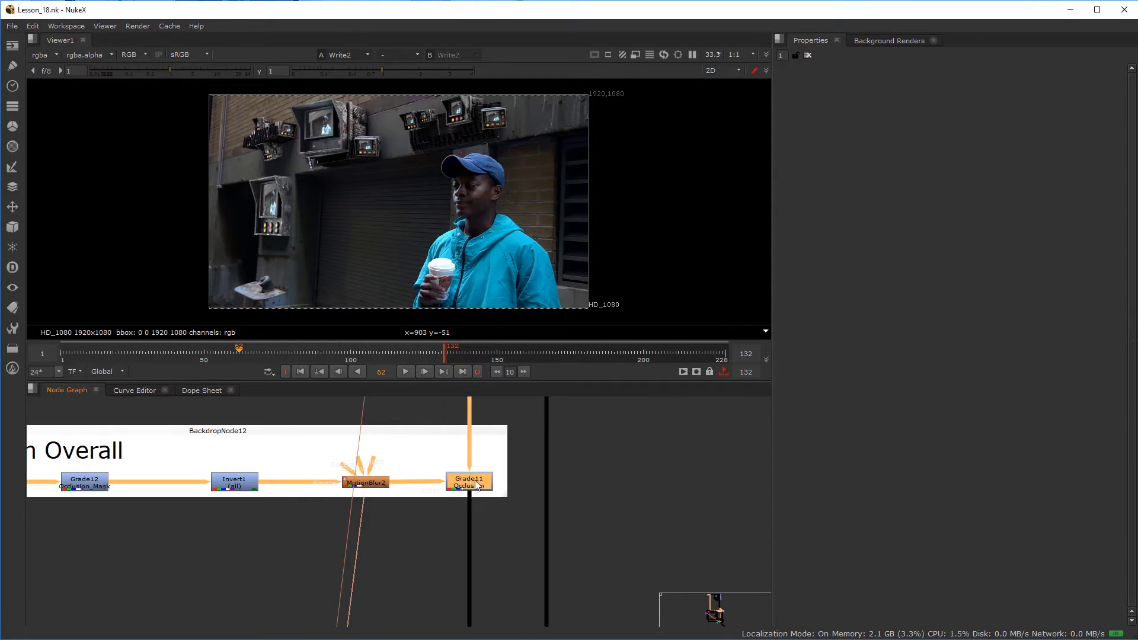
key(1)
scroll(345, 173, up, 5)
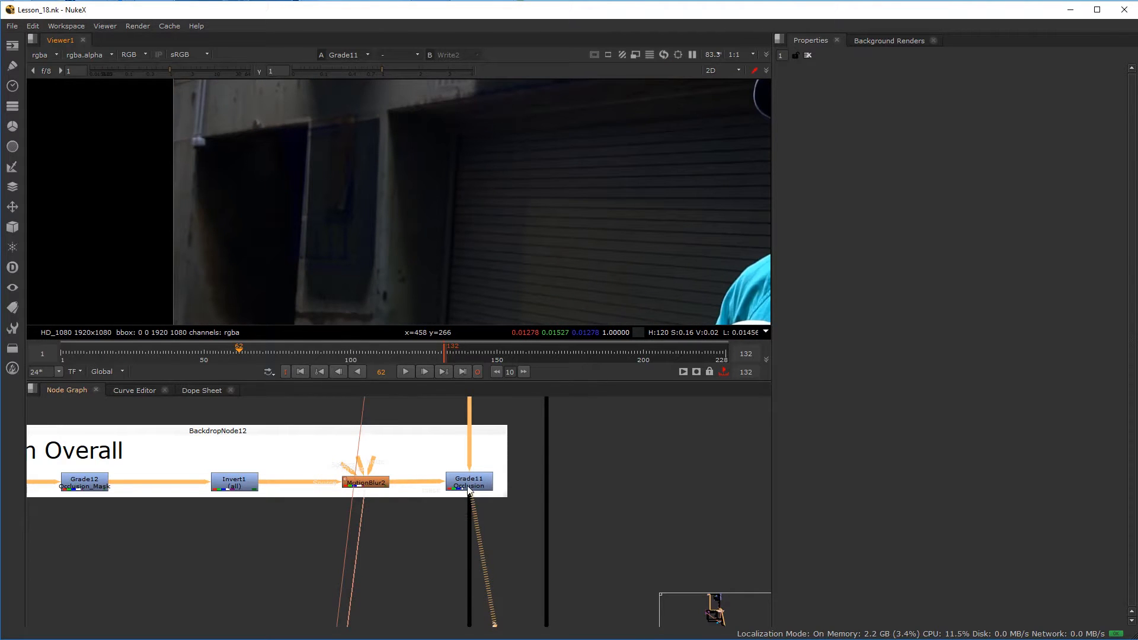
- Switch back to the Write2 output and inspect the monitor mounted beside the doorway
key(2)
scroll(450, 231, down, 3)
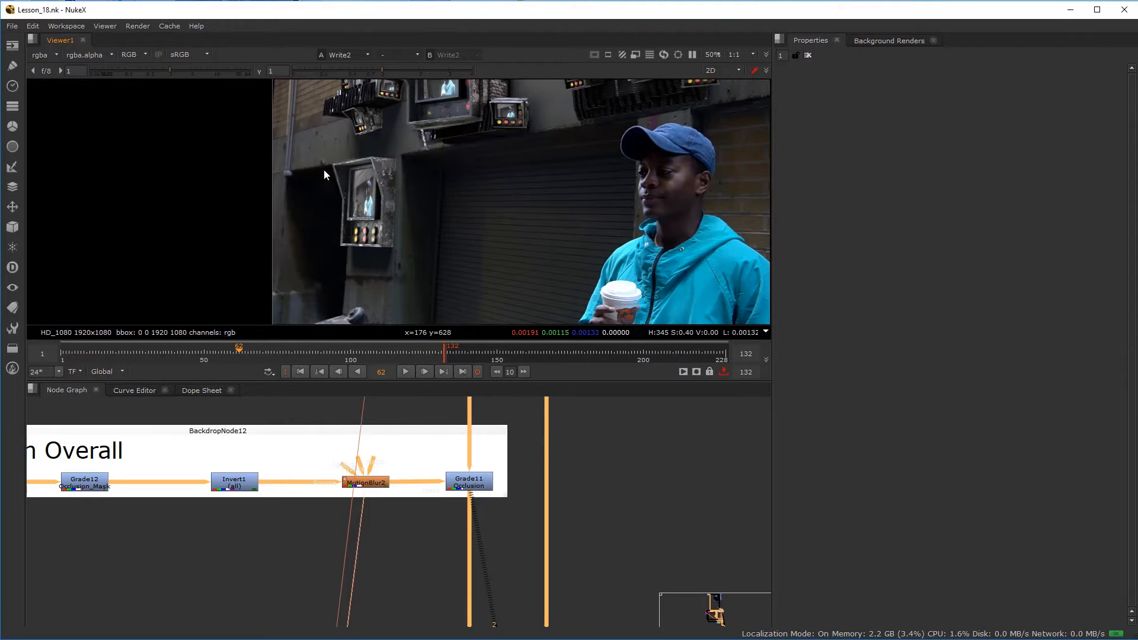
scroll(322, 209, up, 2)
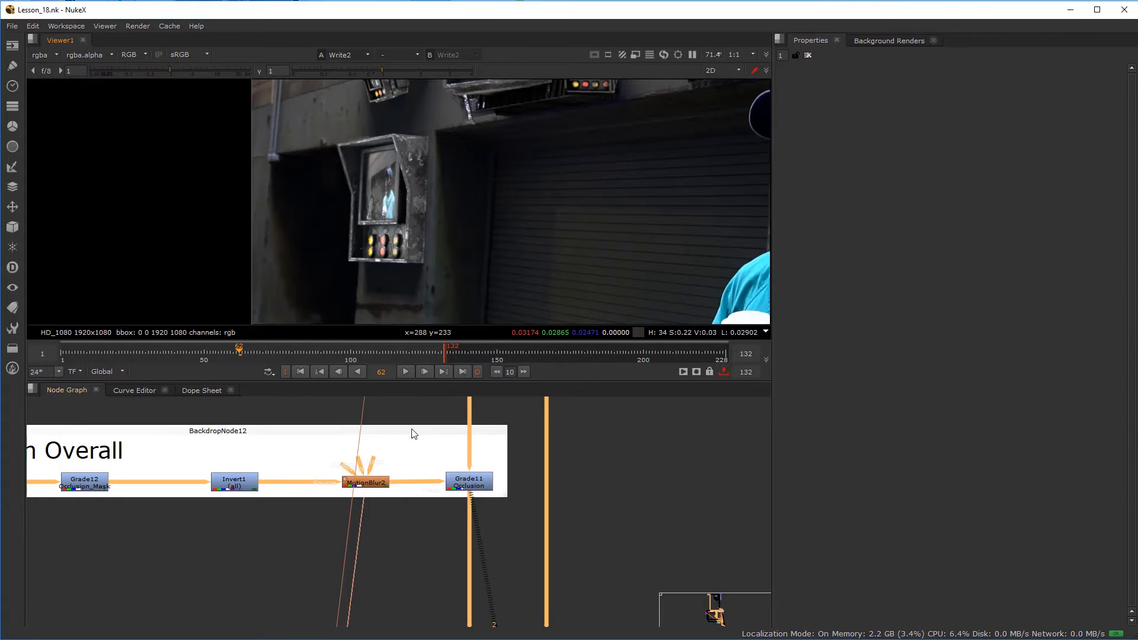
- Add a Clamp node next to the plate's pipe, between the red clean plate group and the DIRECT SHADOWS group
click(476, 489)
scroll(461, 479, down, 5)
middle_drag(461, 479, 446, 543)
scroll(398, 483, up, 4)
scroll(454, 482, down, 1)
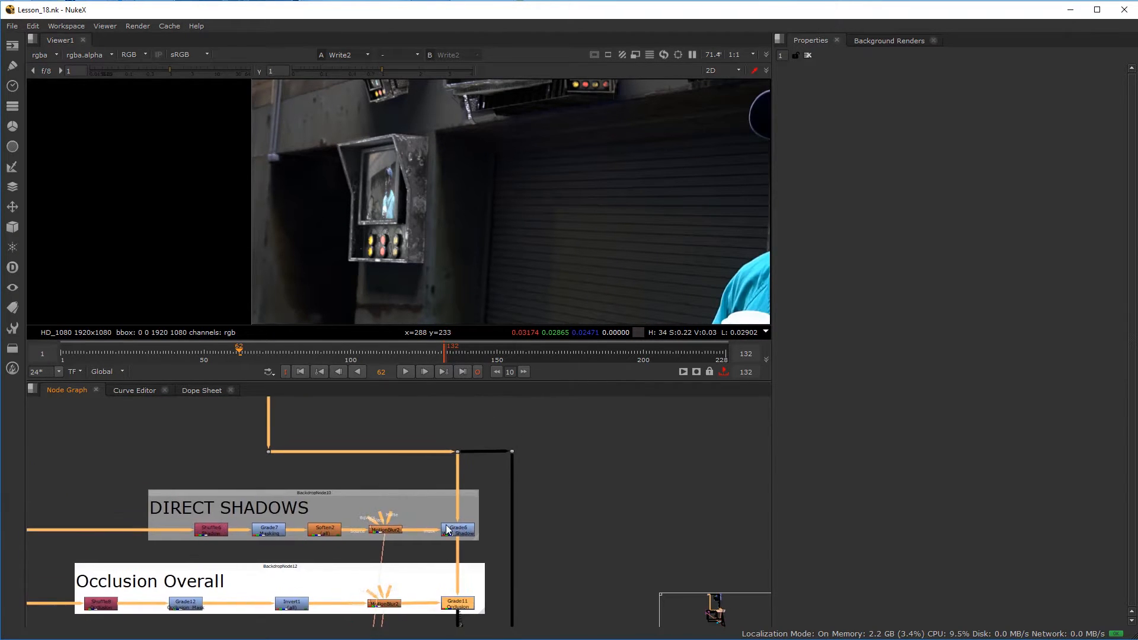
click(458, 451)
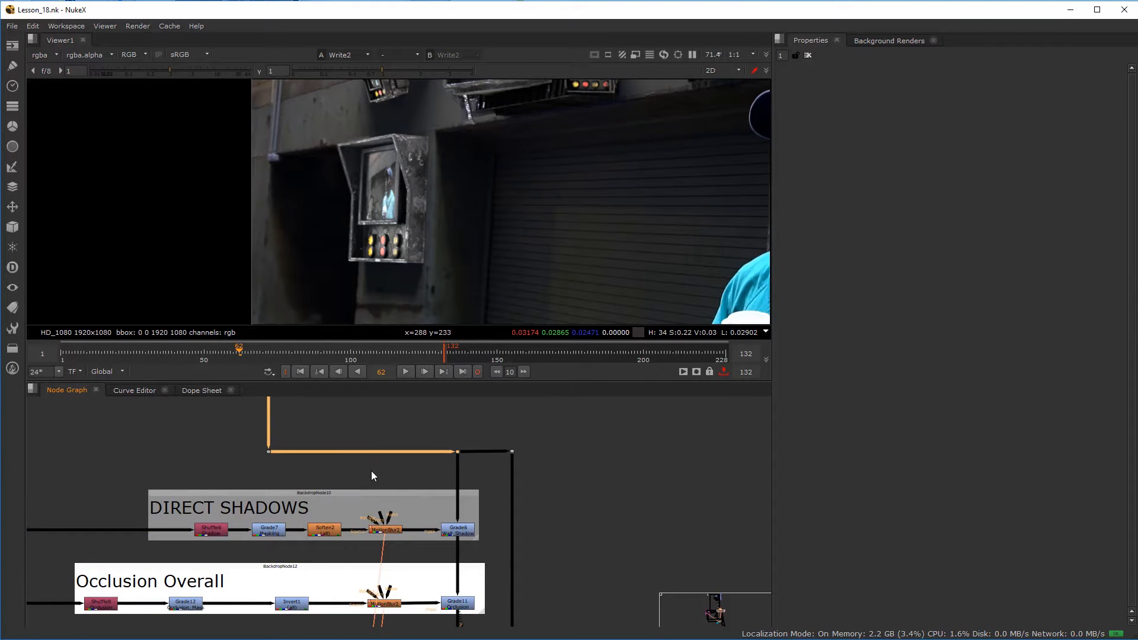
scroll(371, 463, down, 4)
middle_drag(371, 466, 367, 485)
scroll(361, 473, up, 3)
click(344, 451)
key(Tab)
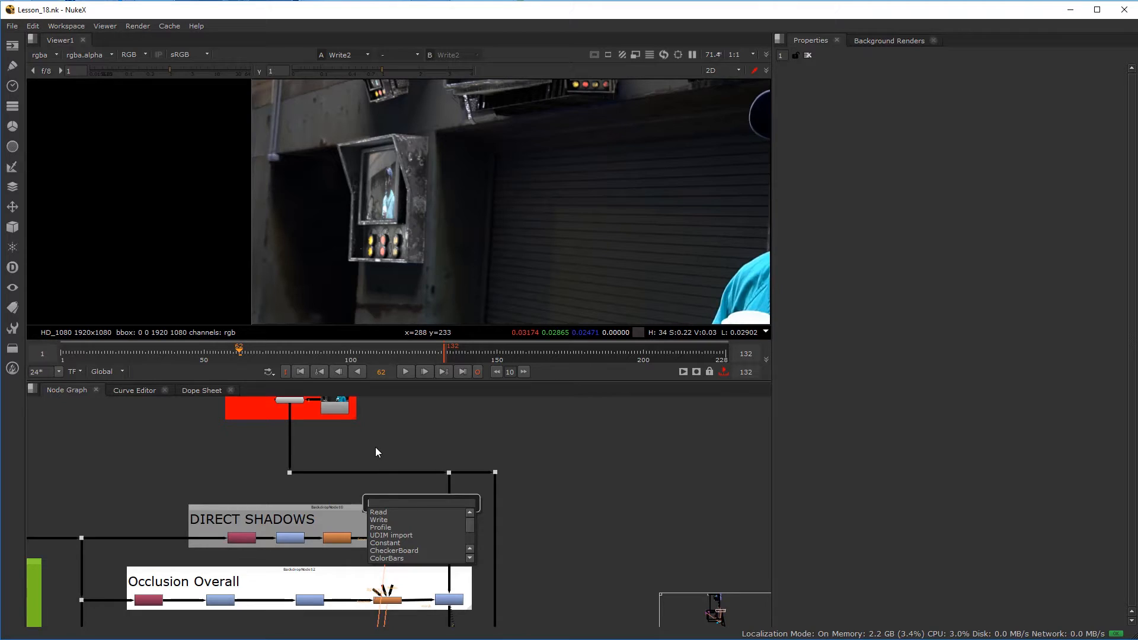
text(cls)
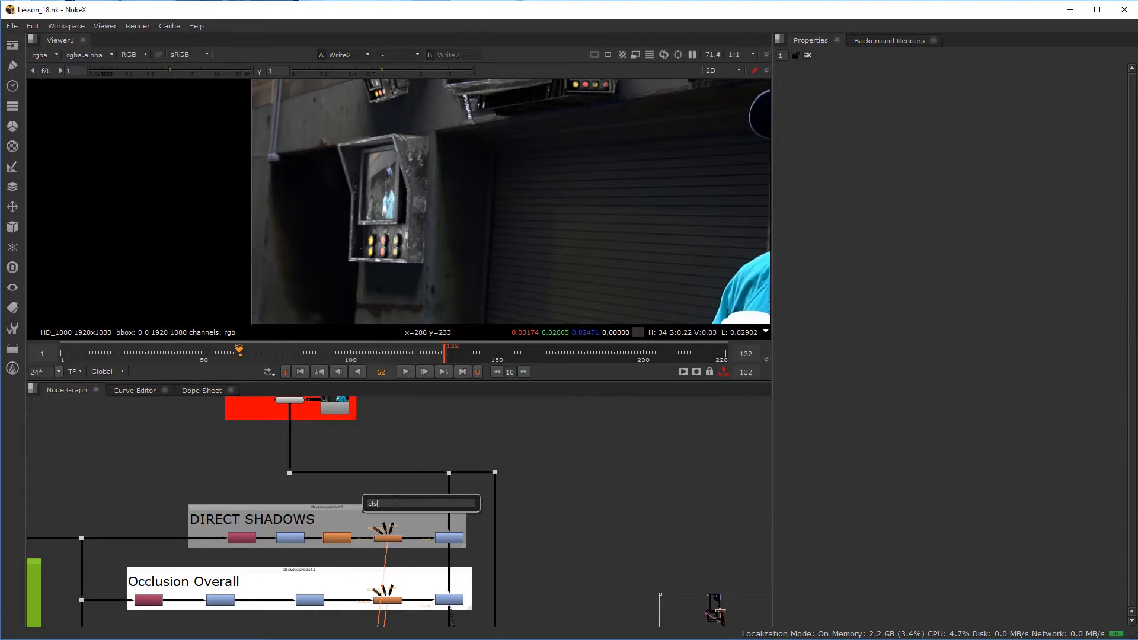
key(BackSpace)
text(a)
key(Return)
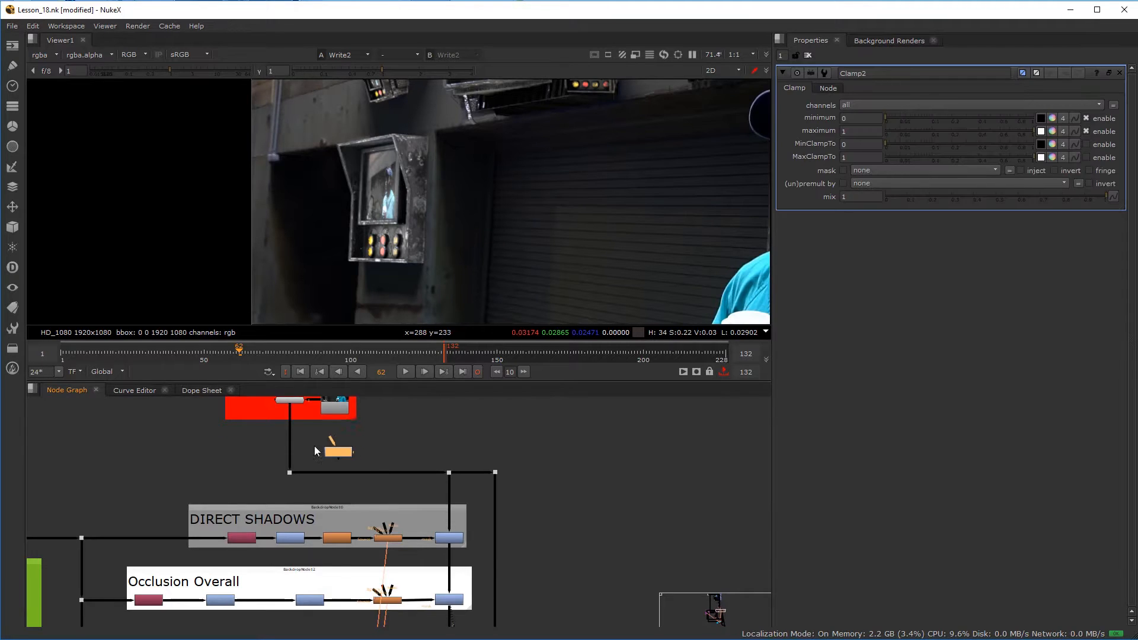
- Insert the Clamp node into the pipe directly below the clean plate group, upstream of the dot
drag(293, 439, 291, 439)
scroll(322, 443, up, 4)
scroll(326, 478, down, 5)
mouse_move(325, 447)
middle_down()
mouse_move(365, 549)
mouse_move(315, 463)
middle_up()
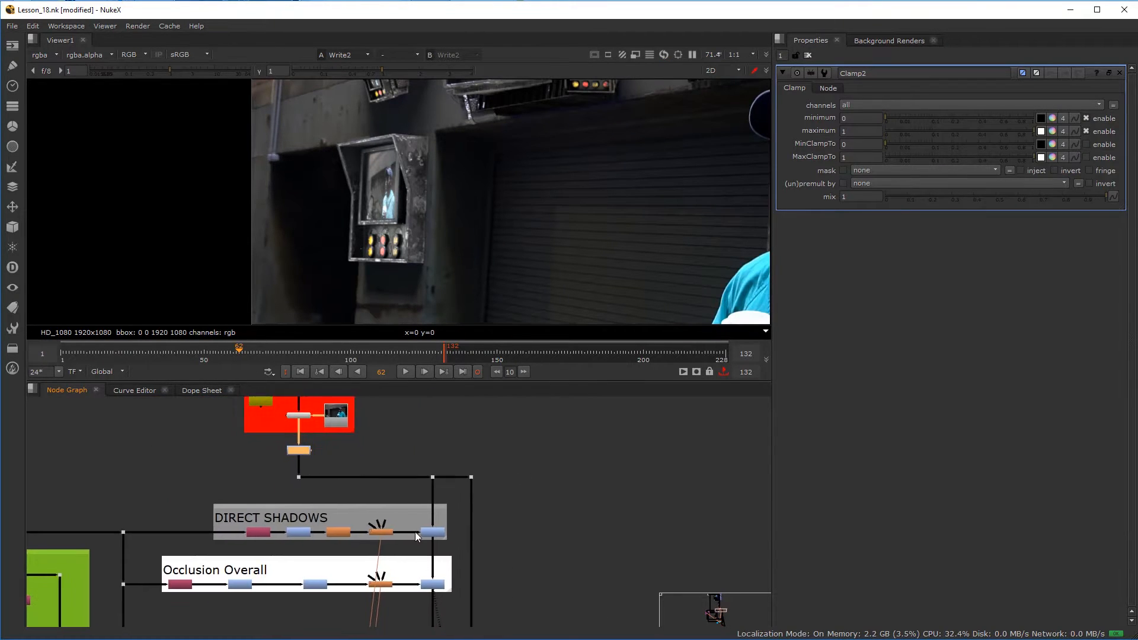
- Examine the Grade6 Wall_Shadow and Grade11 Occlusion nodes along the plate's pipe
scroll(426, 551, up, 3)
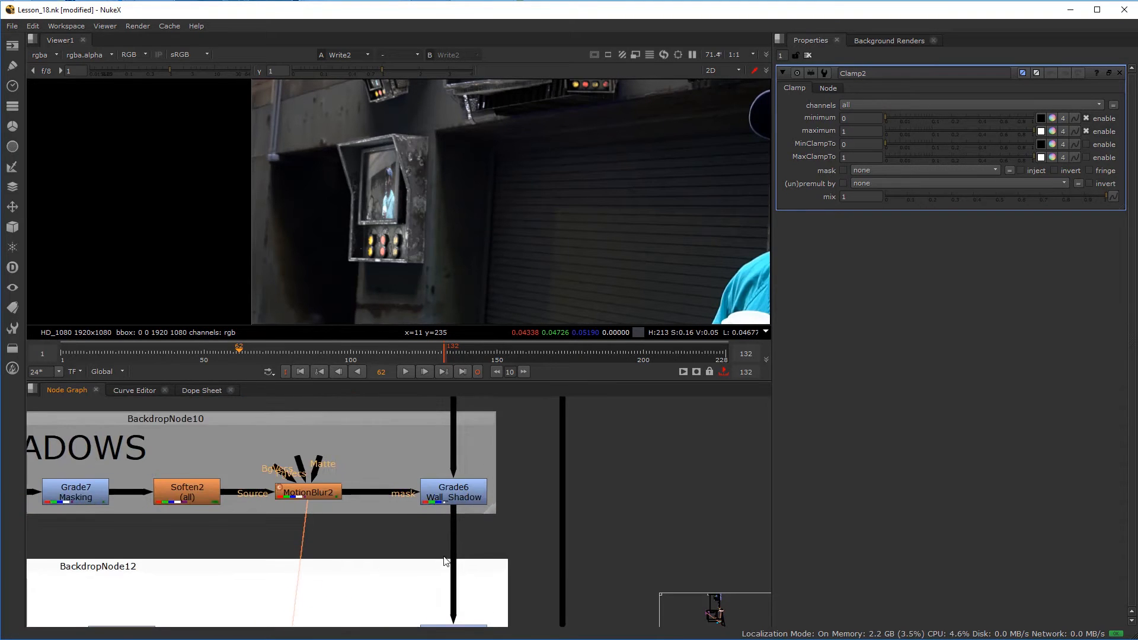
scroll(450, 534, down, 2)
scroll(468, 522, up, 2)
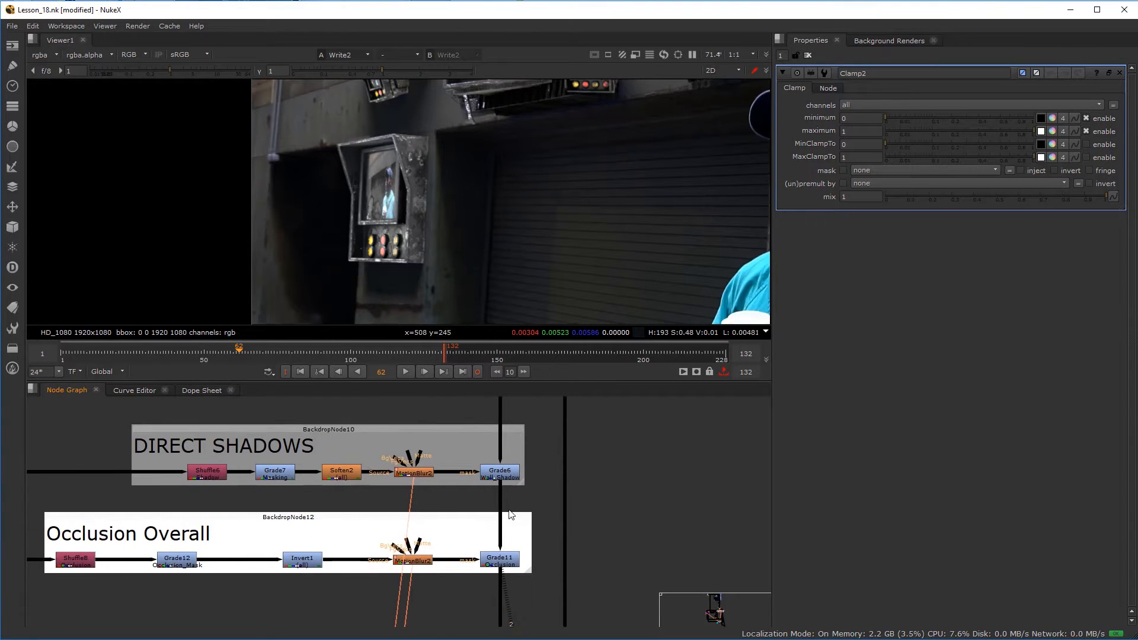
scroll(501, 474, up, 2)
click(496, 488)
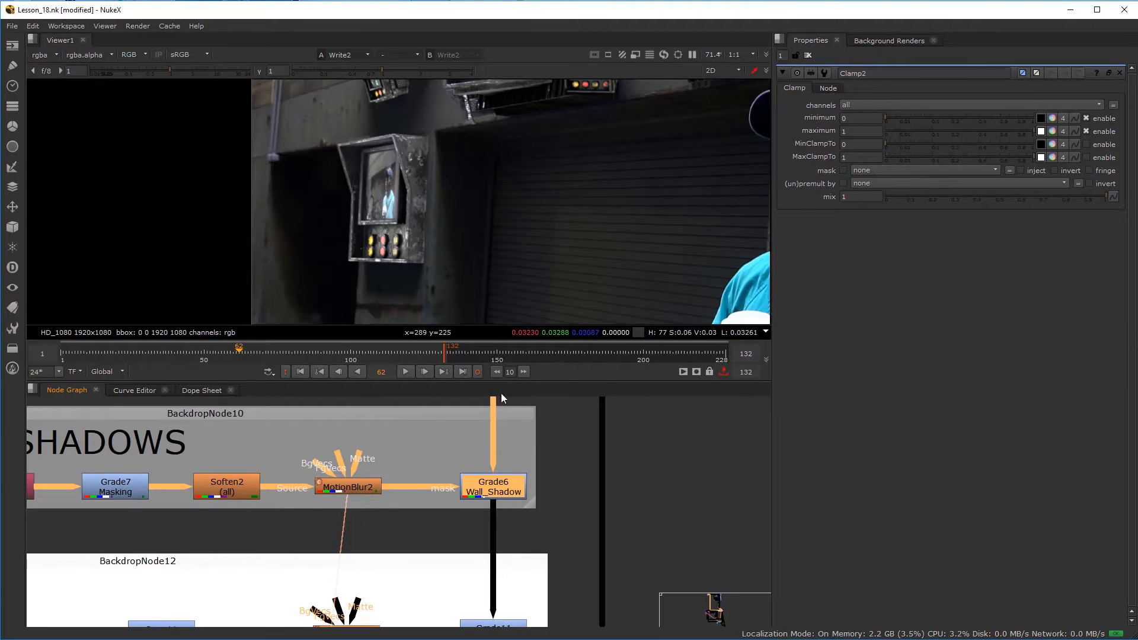
scroll(481, 504, down, 5)
middle_drag(440, 514, 438, 553)
scroll(326, 473, up, 1)
- View the dot below the Clamp node and sample the colour of a small region in the dark doorway
click(326, 475)
key(1)
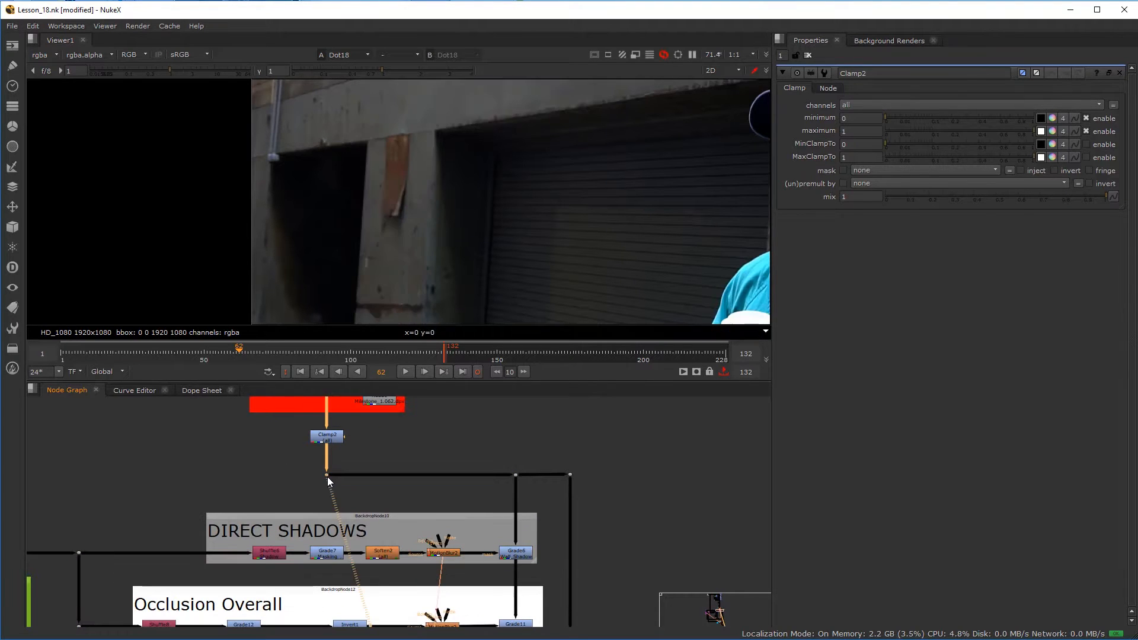
scroll(347, 203, up, 3)
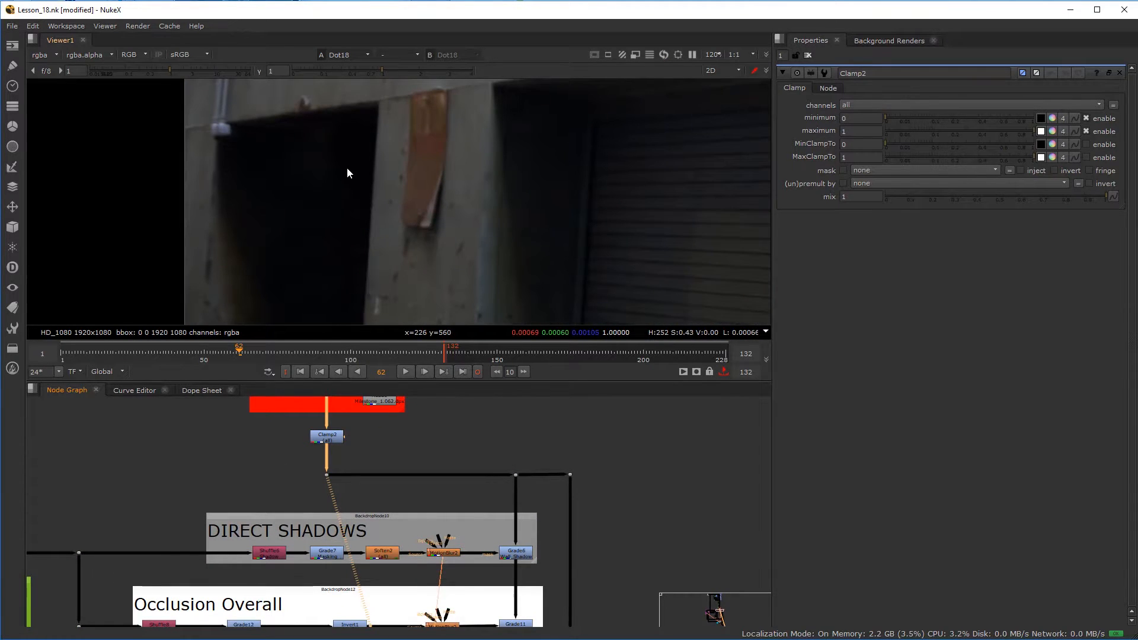
click(1120, 72)
ctrl+shift+drag(348, 122, 364, 158)
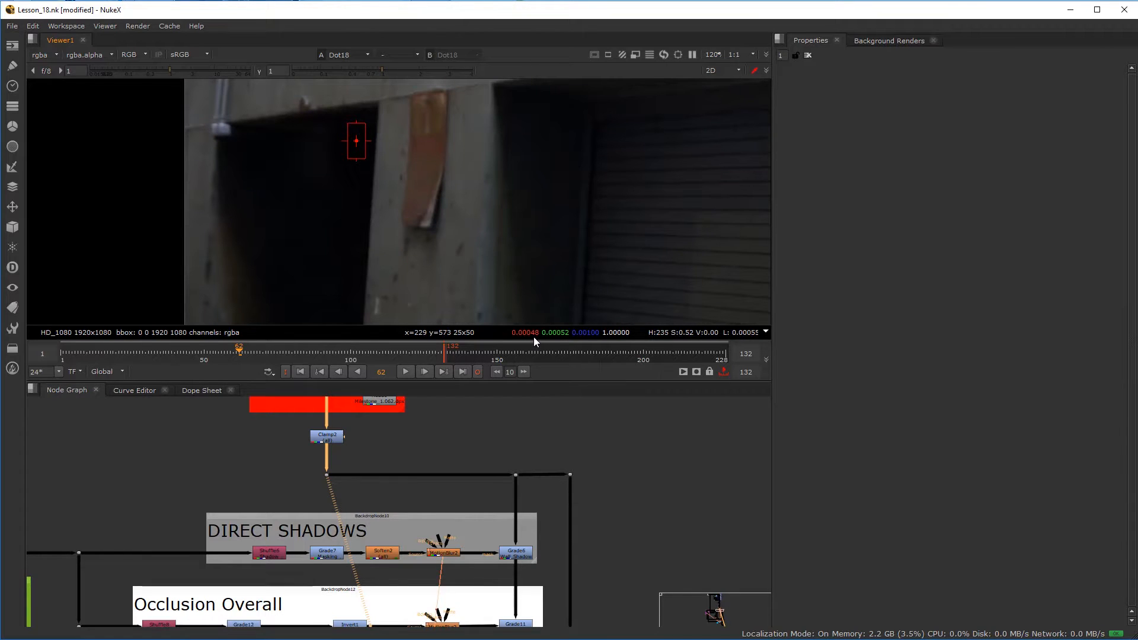
- View the Grade11 Occlusion output to check the same doorway sample after the shadow and occlusion grades
middle_drag(323, 548, 318, 492)
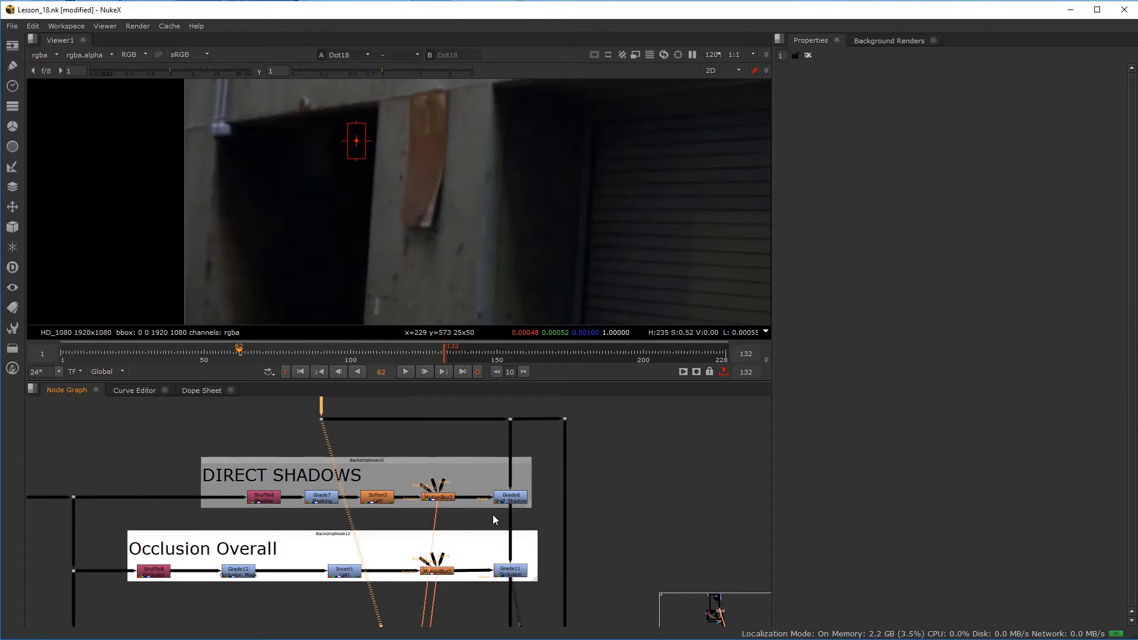
click(514, 502)
click(524, 570)
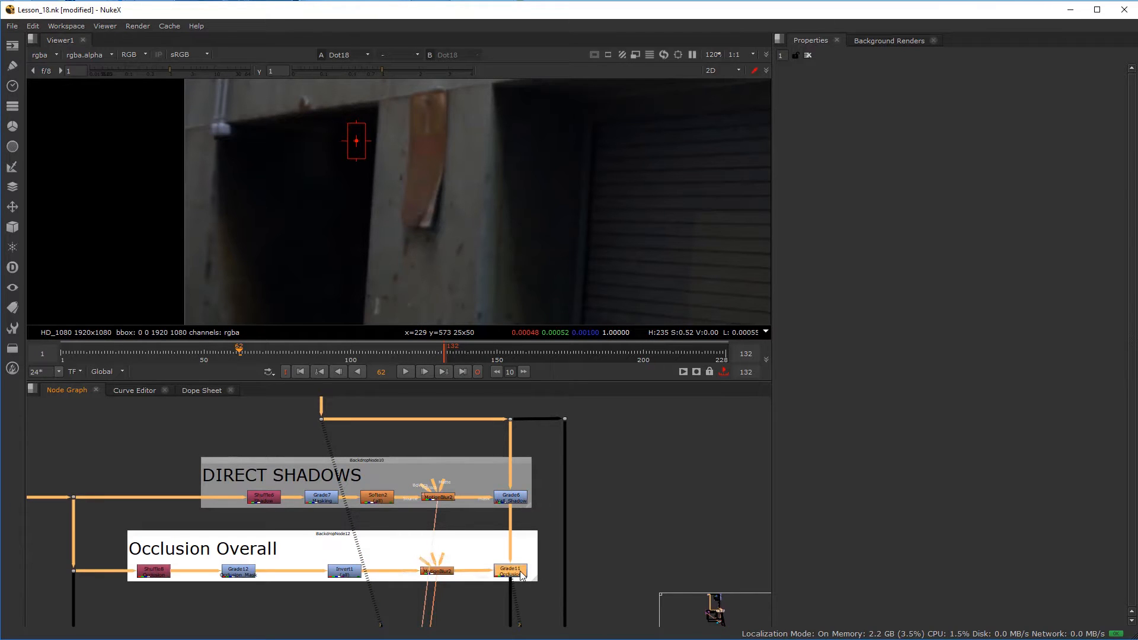
key(1)
scroll(513, 557, down, 5)
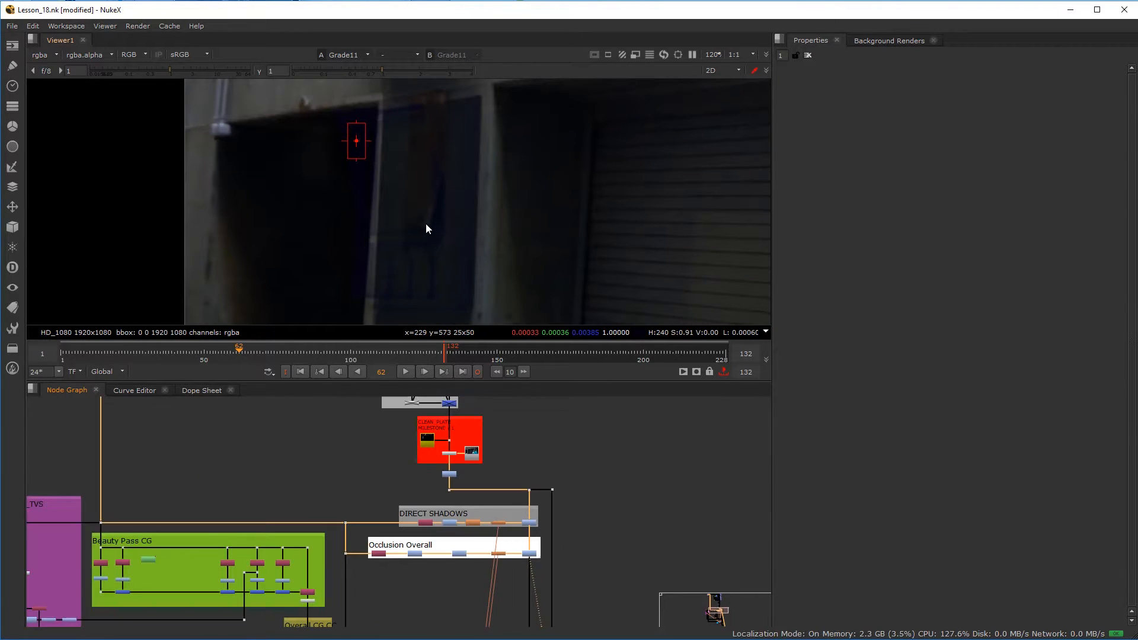
scroll(486, 231, down, 4)
- View the Write2 node in the OUTPUT group and inspect the shadows around the wall monitors up close
scroll(559, 569, down, 5)
scroll(504, 513, up, 8)
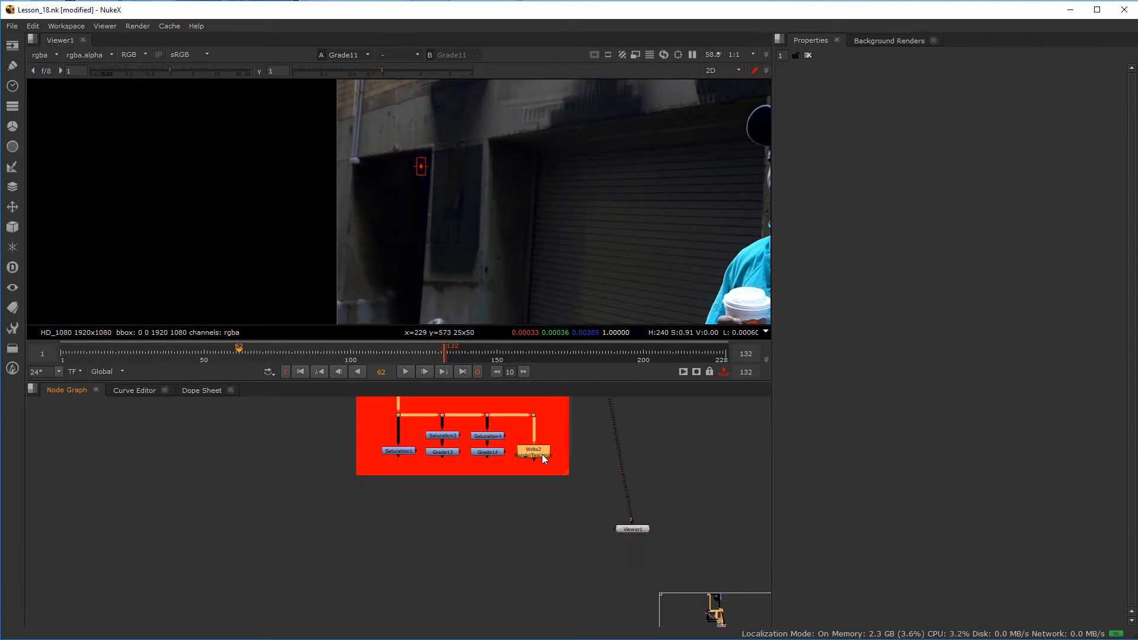
click(542, 454)
key(1)
scroll(534, 255, down, 2)
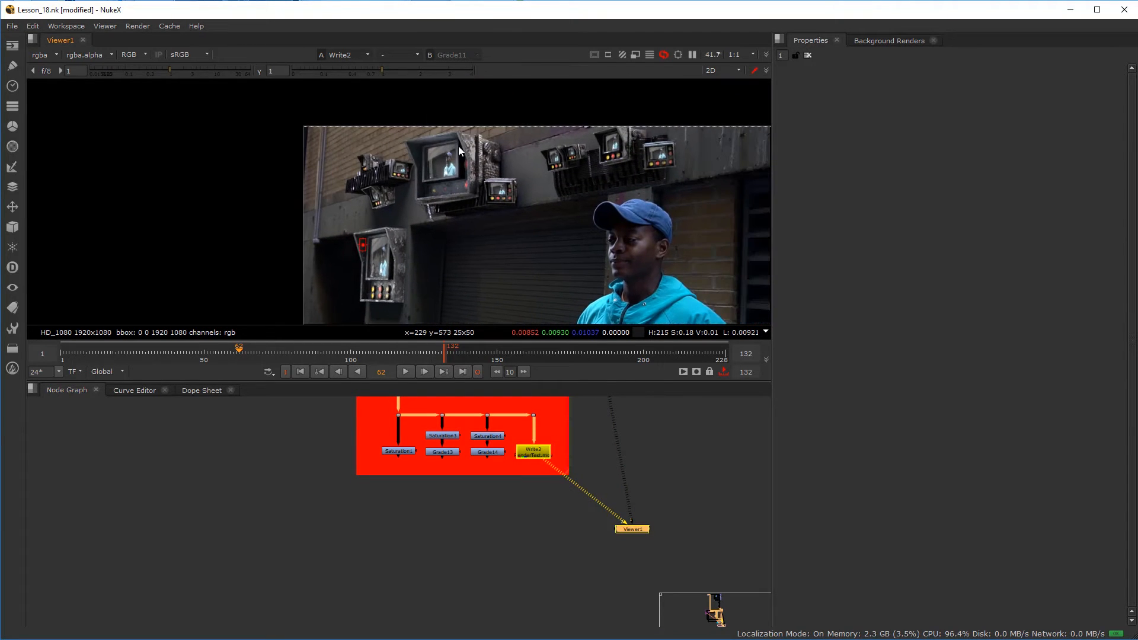
scroll(481, 154, up, 6)
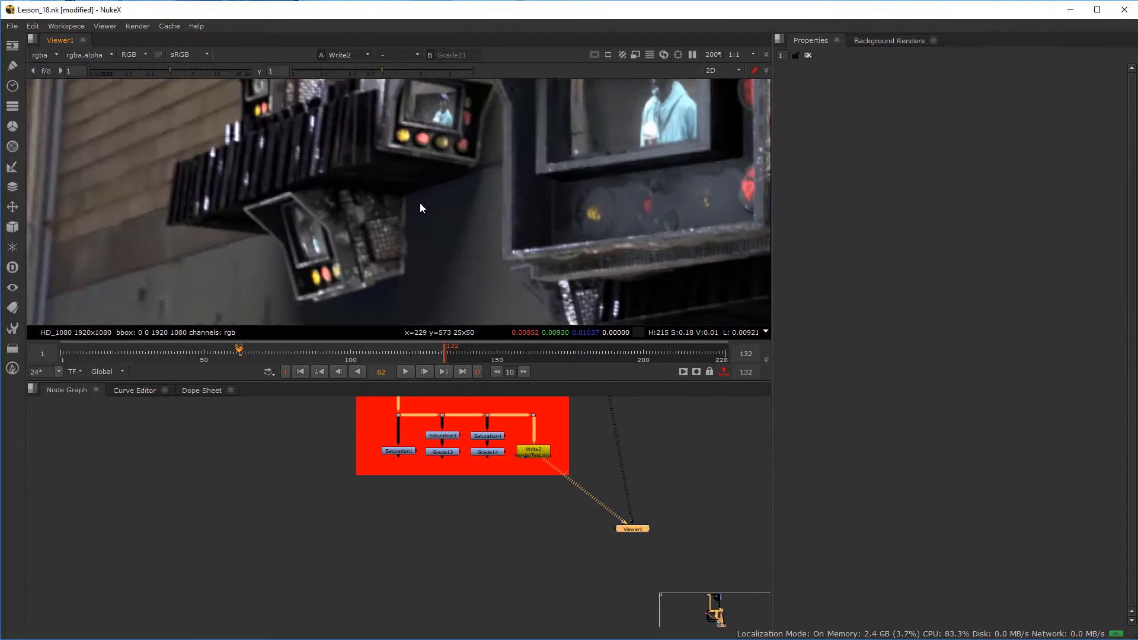
scroll(415, 237, up, 3)
- Set the gain of the Grade11 Occlusion node to 0 and check the shadows around the monitors
scroll(452, 542, down, 5)
middle_drag(424, 480, 454, 614)
middle_drag(449, 409, 443, 506)
scroll(451, 522, down, 4)
scroll(451, 507, up, 8)
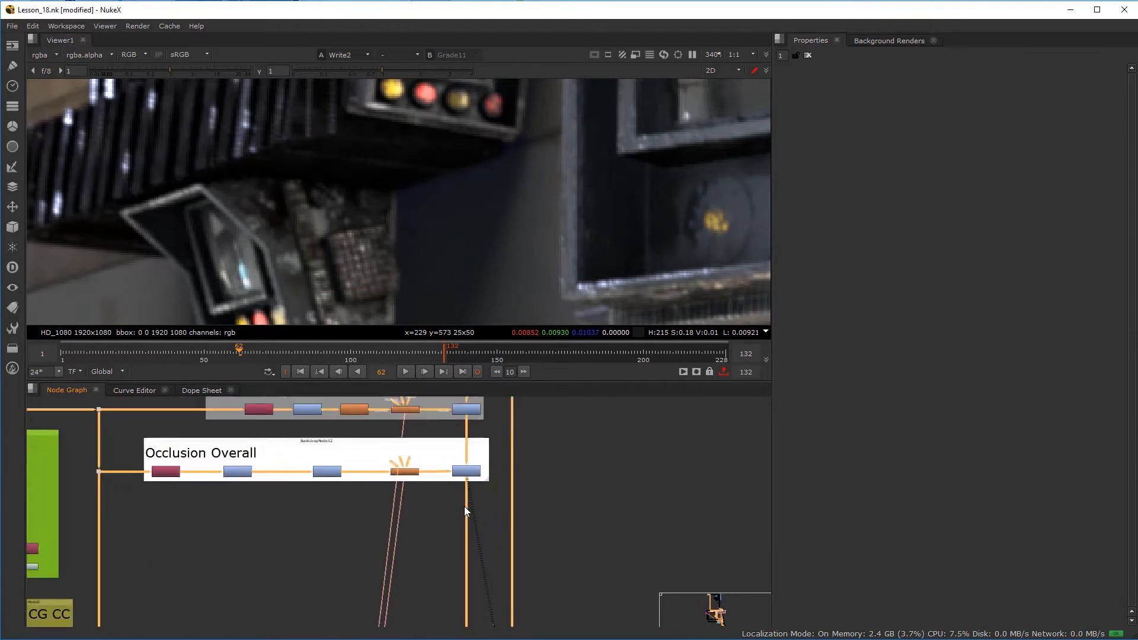
double_click(477, 470)
drag(938, 158, 828, 158)
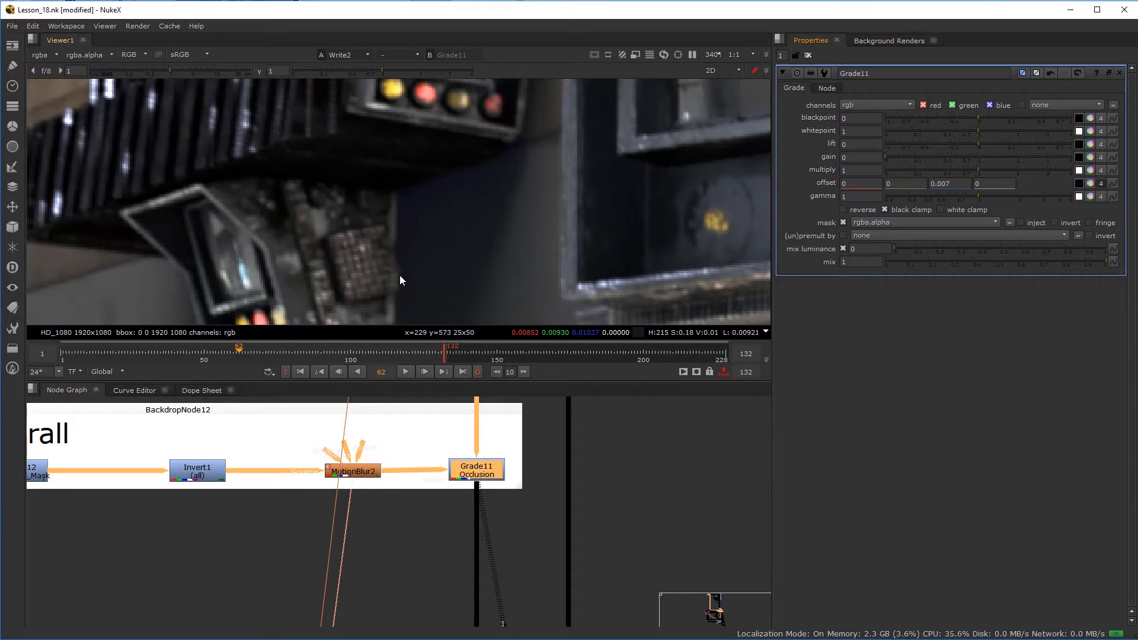
scroll(409, 261, down, 3)
scroll(454, 227, up, 1)
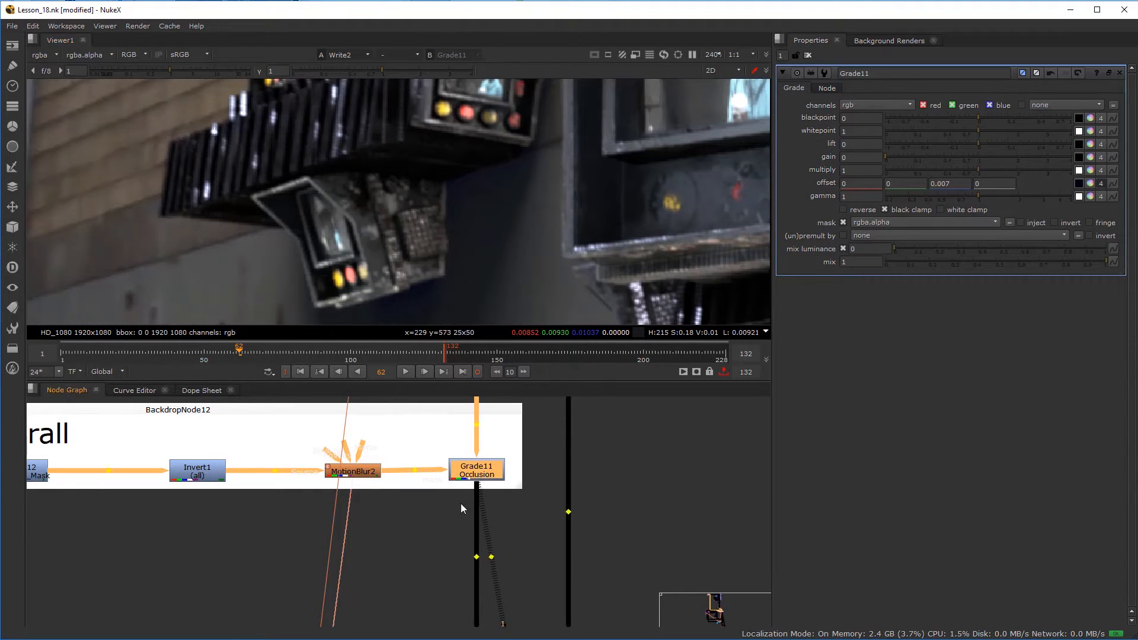
- Paste a copy of the Occlusion grade below Grade11 in the pipe and connect its mask to MotionBlur2
click(439, 541)
key(ctrl+v)
drag(510, 531, 372, 472)
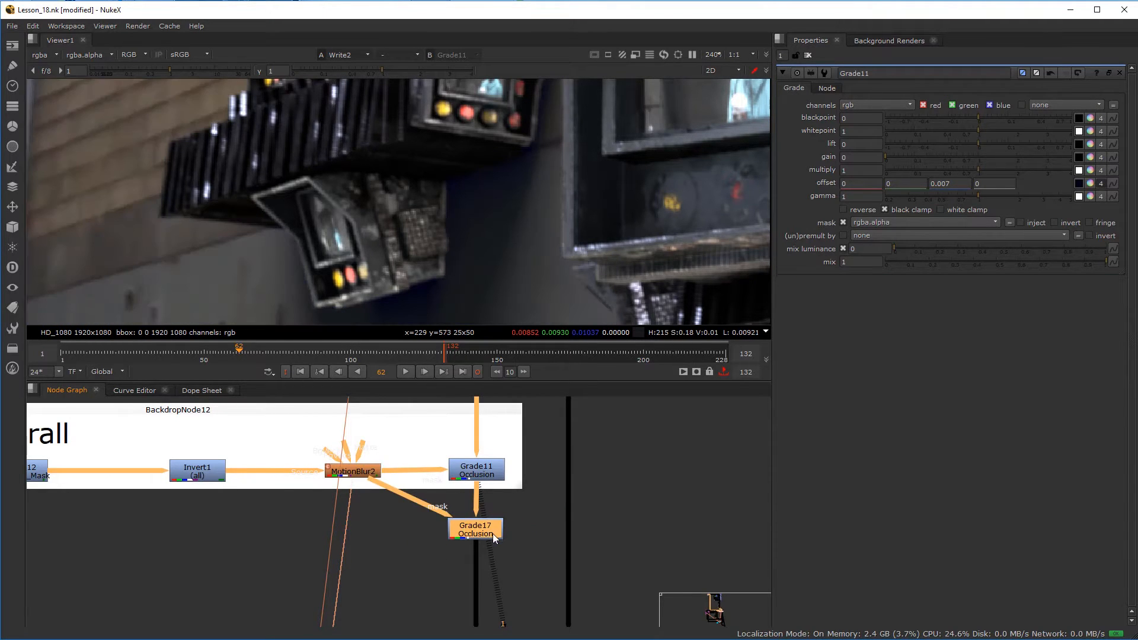
- Disable and re-enable the copied Occlusion grade repeatedly to compare the shadows with and without it
key(d)
key(d)
key(d)
key(d)
key(d)
key(d)
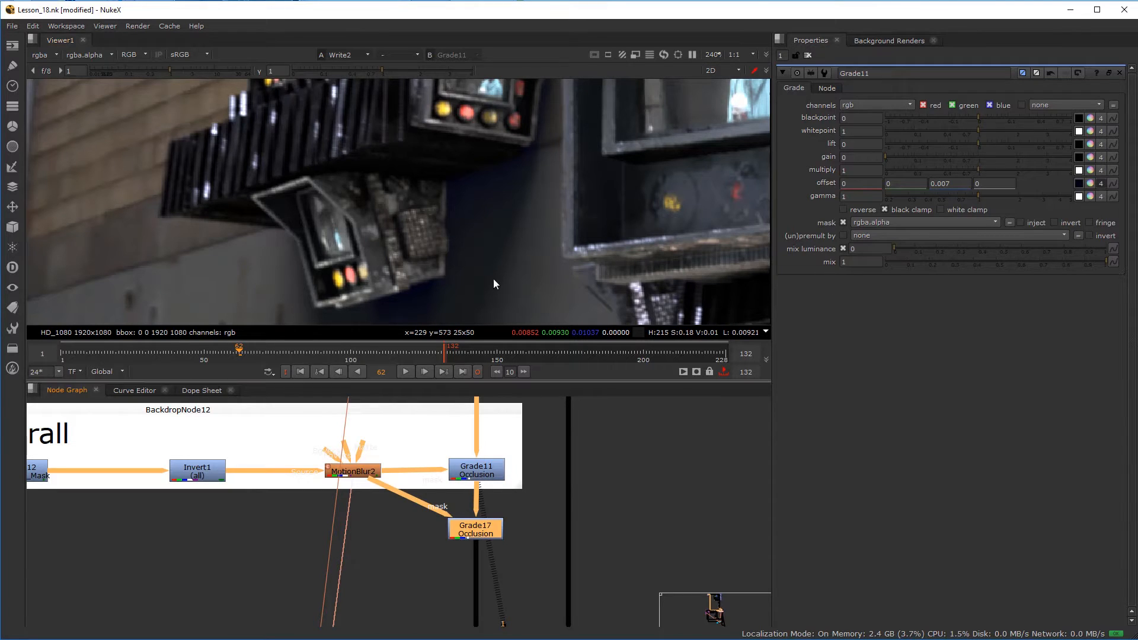
scroll(468, 225, down, 3)
scroll(492, 480, up, 1)
- Enlarge the Occlusion Overall backdrop to enclose Grade17 and set that grade's gain to 0.13
drag(528, 489, 525, 568)
double_click(474, 538)
drag(915, 158, 920, 159)
- Toggle Grade17 off and on to compare the adjusted occlusion around the monitors
key(d)
key(d)
key(d)
key(d)
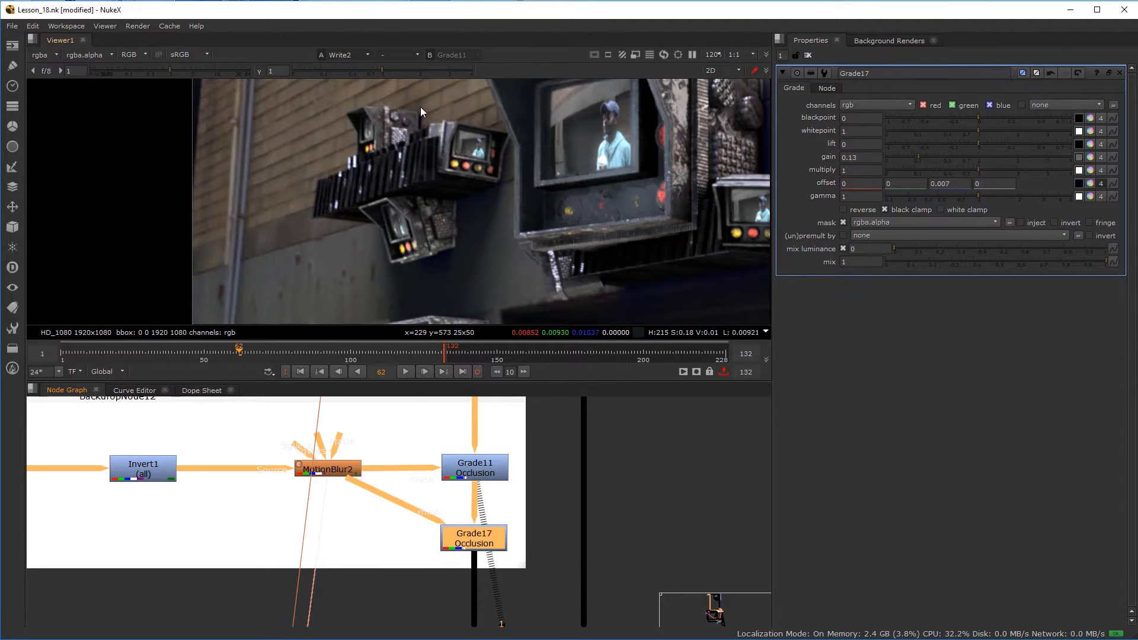
scroll(472, 464, down, 3)
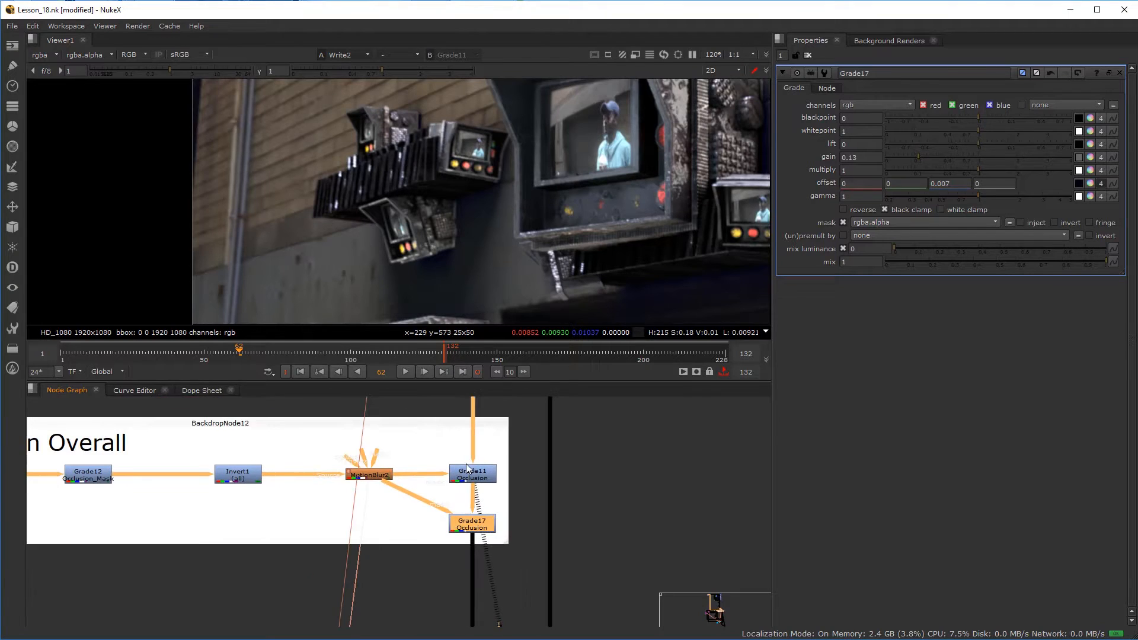
- View the Grade17 Occlusion output directly and inspect the shadowed wall beside the small hanging monitor up close
key(1)
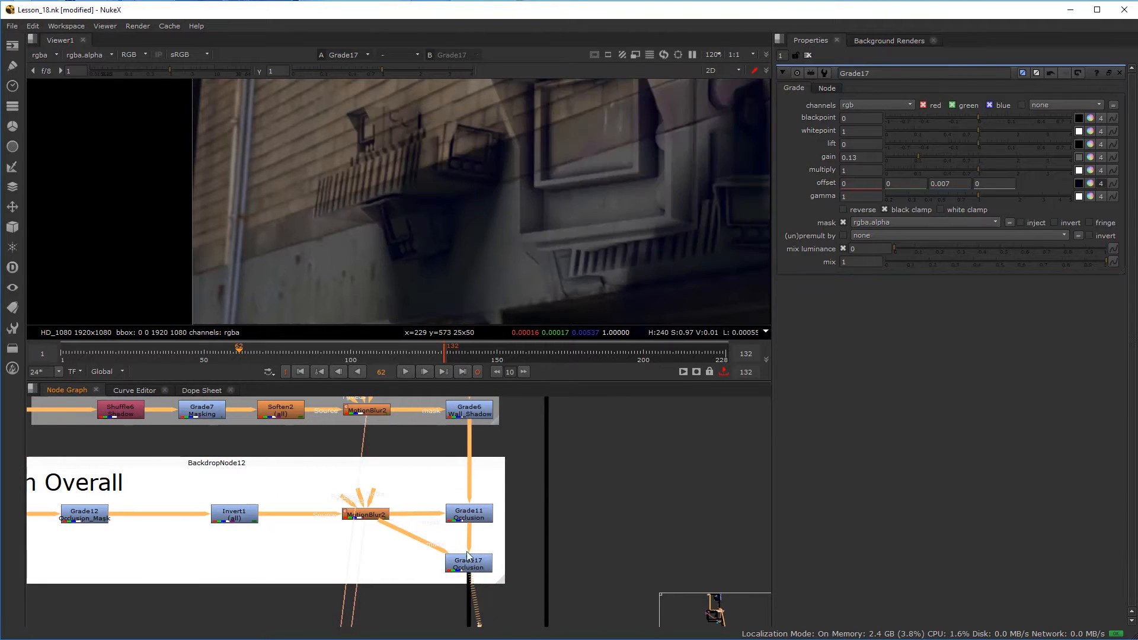
scroll(496, 221, up, 5)
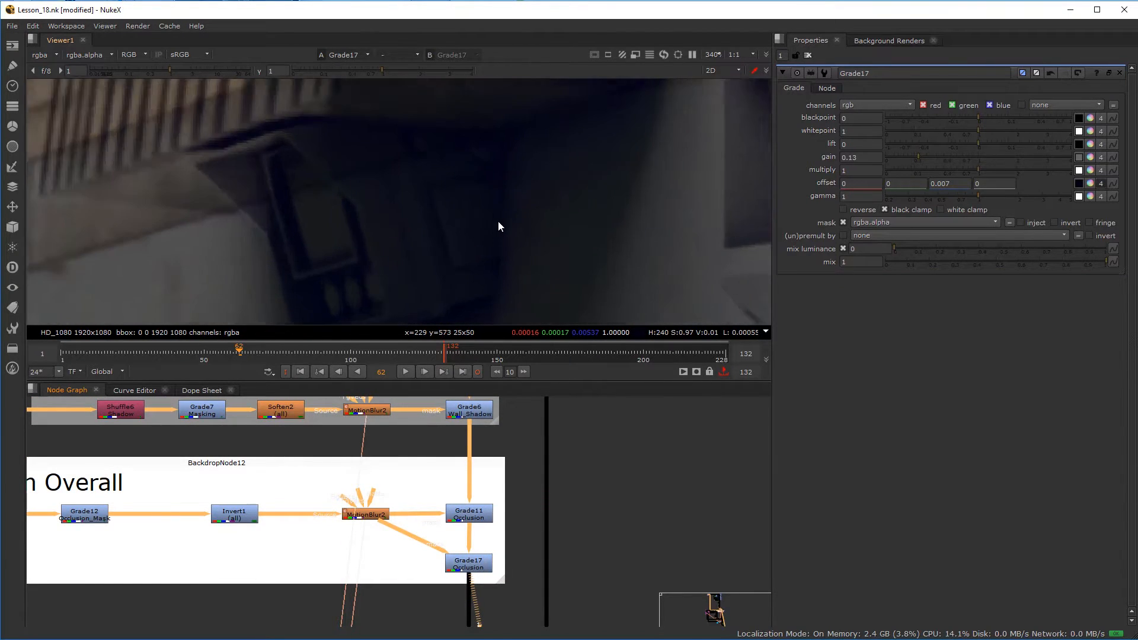
scroll(505, 237, up, 3)
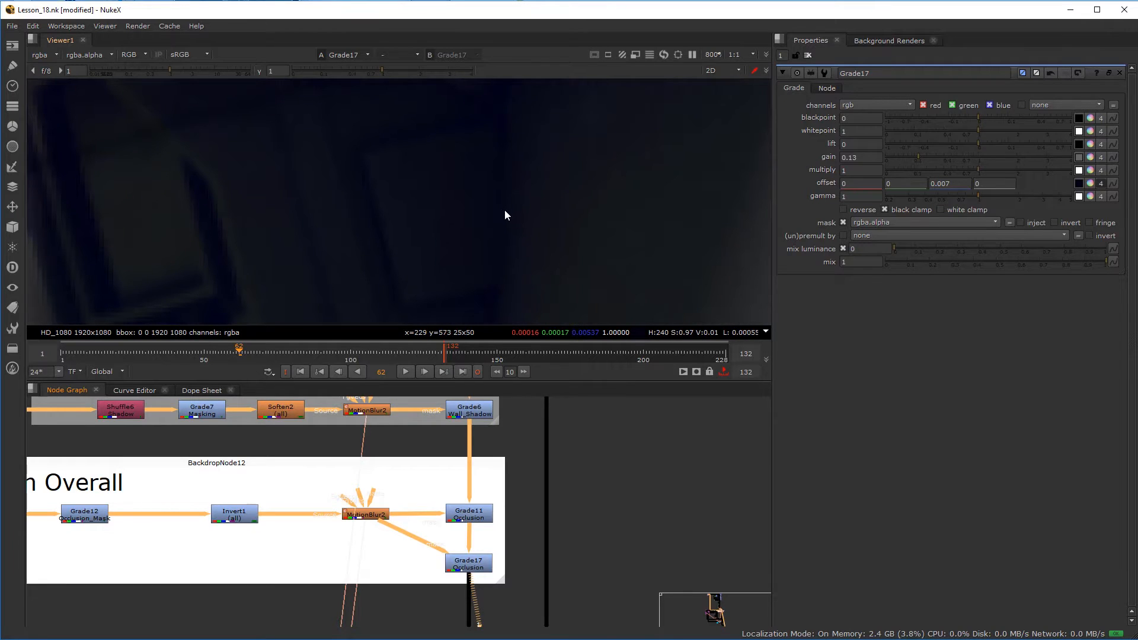
- Sample a dark wall pixel in the shadow beside the small hanging monitor
scroll(506, 215, down, 2)
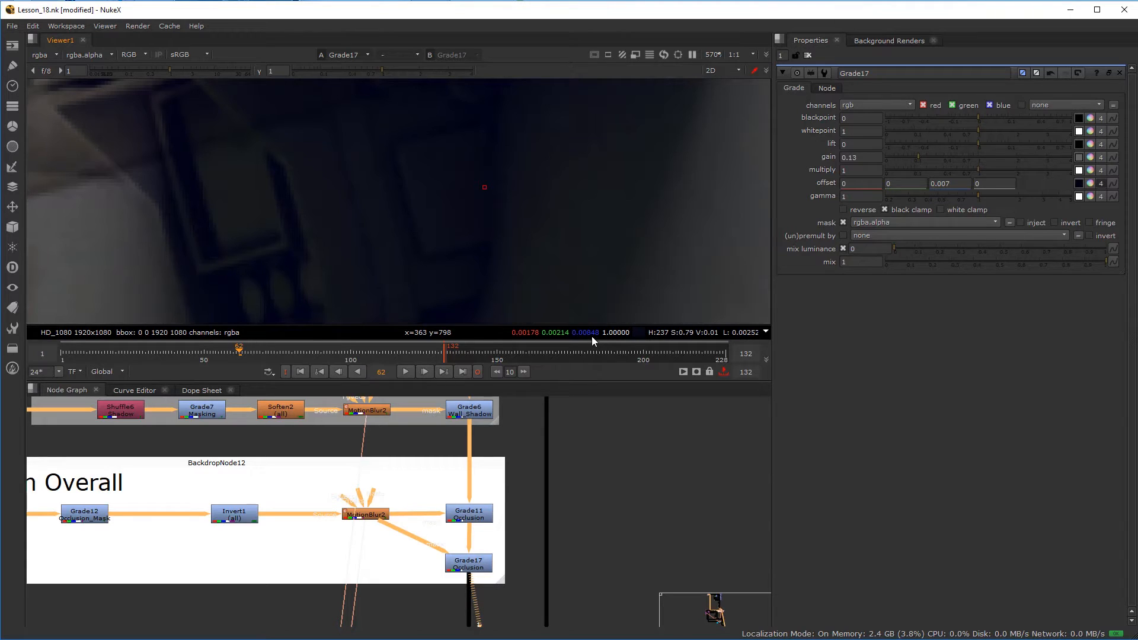
ctrl+drag(488, 166, 498, 167)
scroll(541, 260, down, 3)
scroll(466, 568, up, 2)
- Raise Grade17's lift to 0.004 to lighten the darkest part of the occlusion
click(466, 568)
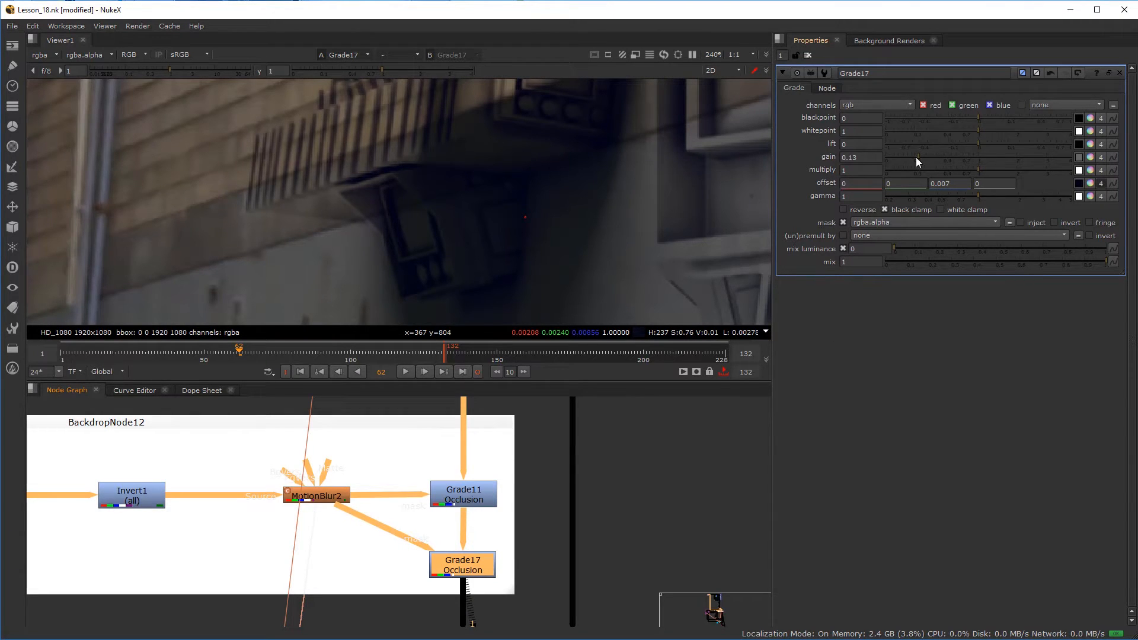
drag(980, 141, 984, 141)
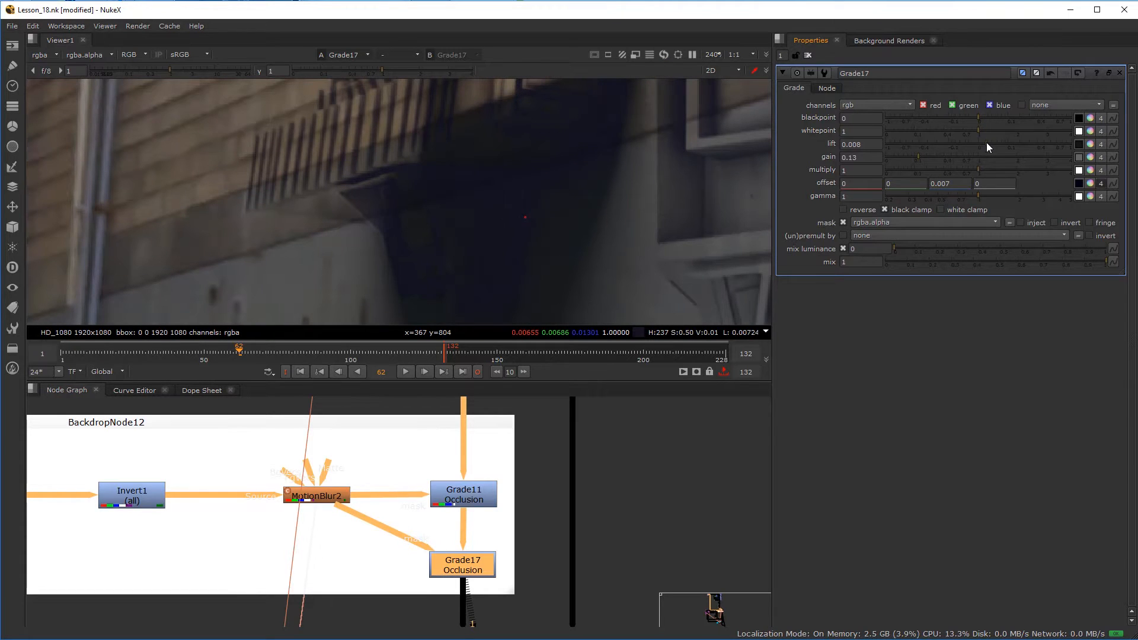
key(ctrl+z)
scroll(530, 175, up, 2)
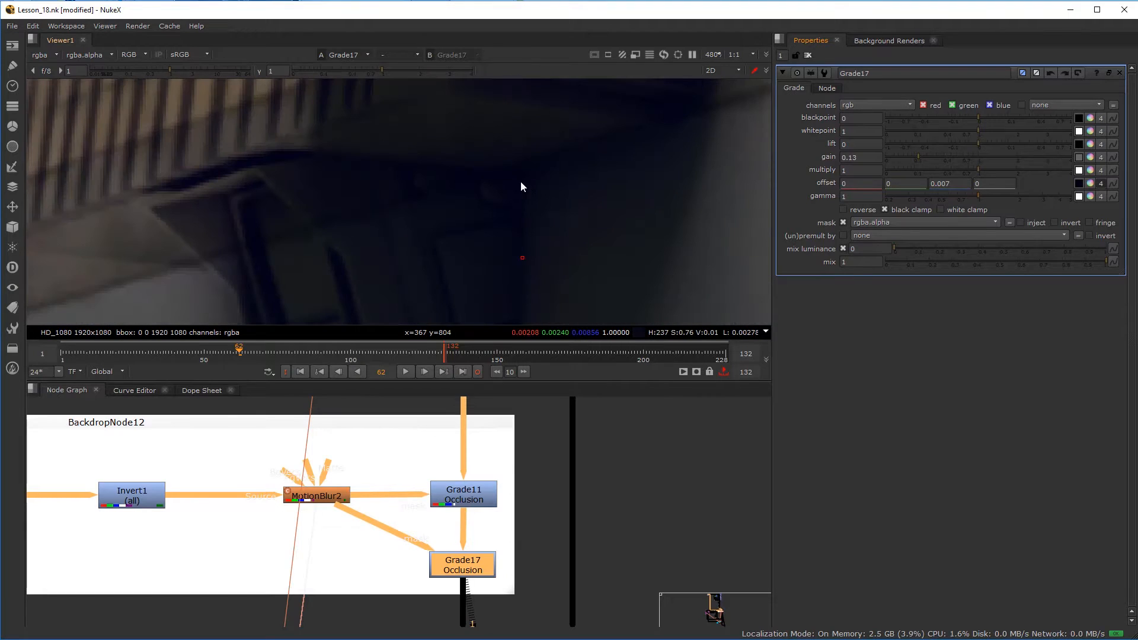
click(868, 145)
key(Return)
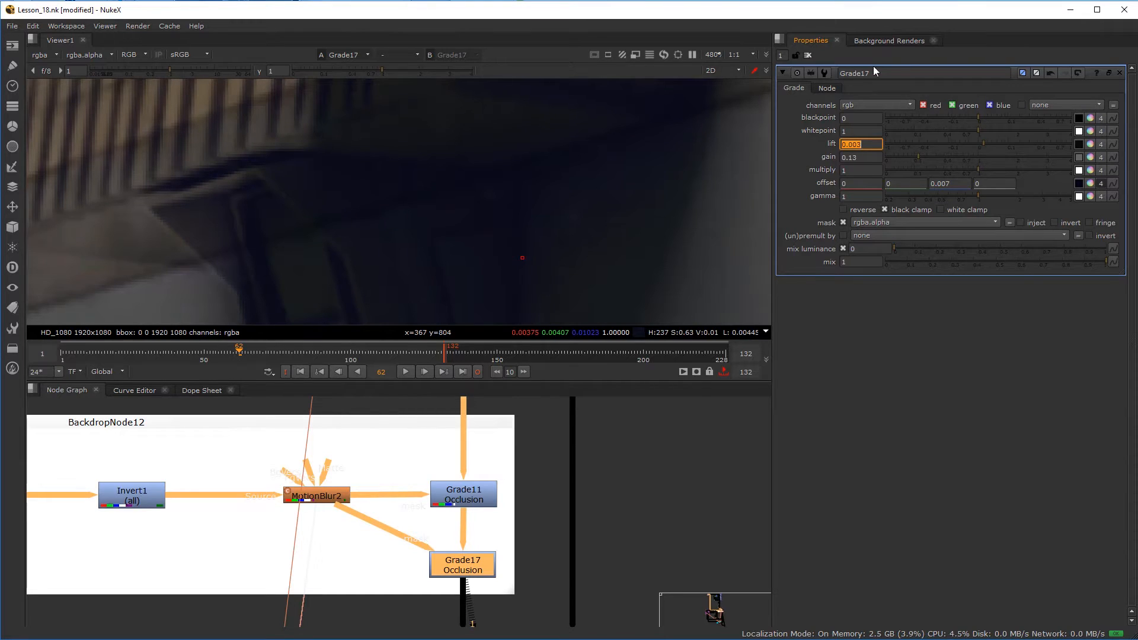
click(860, 145)
scroll(486, 198, down, 6)
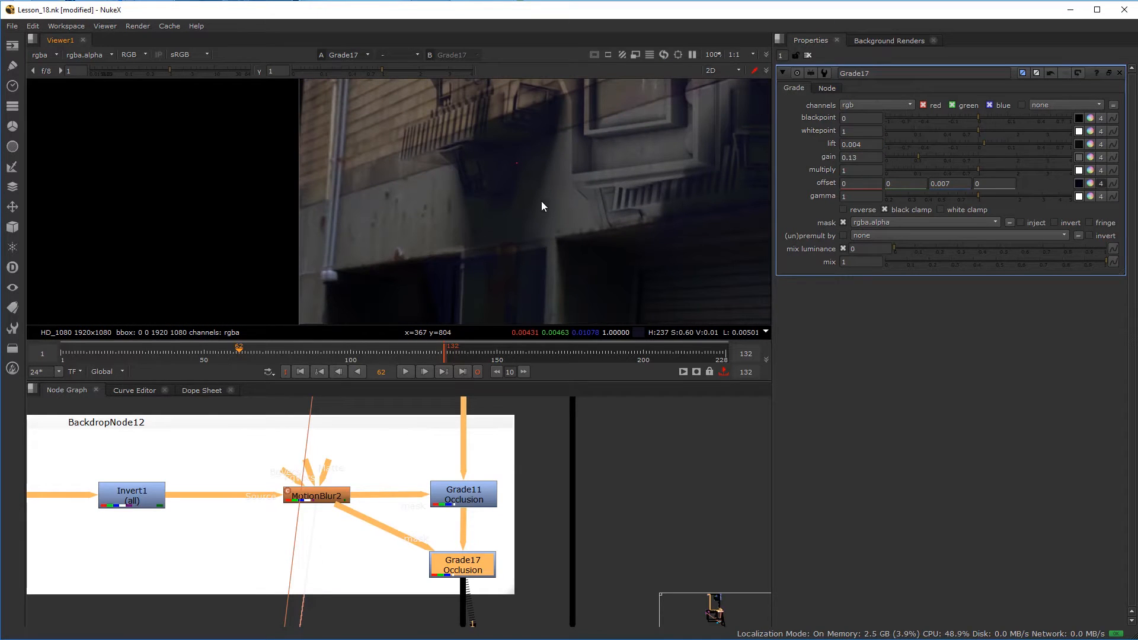
- Branch a Saturation node off Grade17, set its saturation to 10 and view its output to check the shadow colour
click(949, 184)
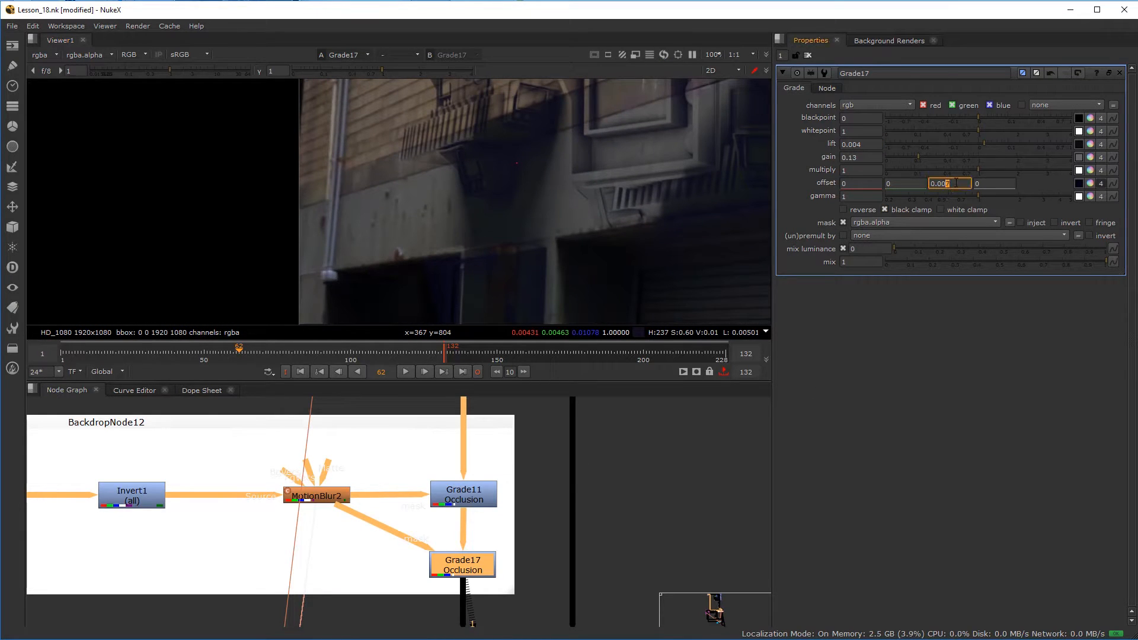
double_click(469, 496)
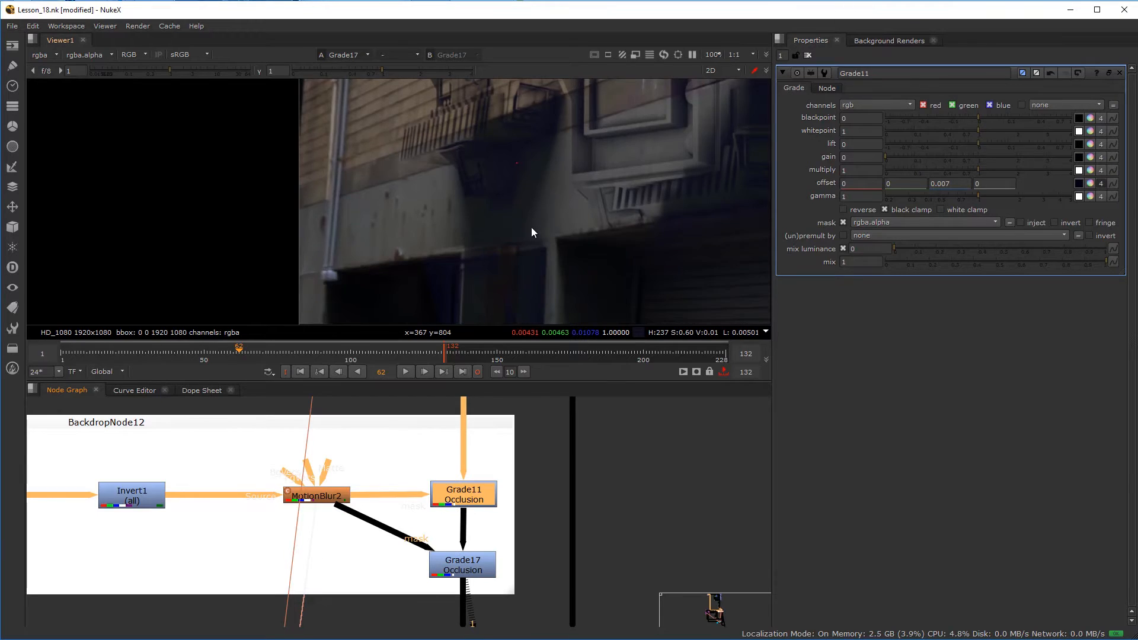
key(f)
key(Tab)
text(sat)
key(Return)
drag(374, 536, 369, 584)
click(868, 118)
key(Return)
ctrl+shift+click(356, 593)
scroll(282, 178, up, 5)
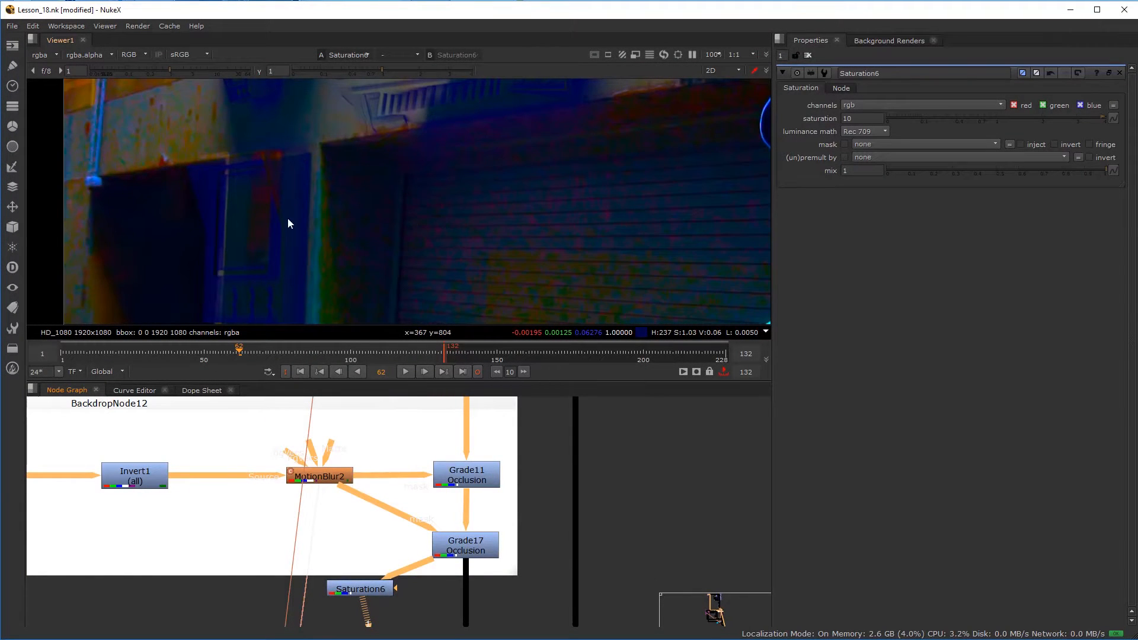
middle_drag(288, 219, 312, 208)
- Lower the blue offset of the Grade11 Occlusion node to 0.004
click(360, 559)
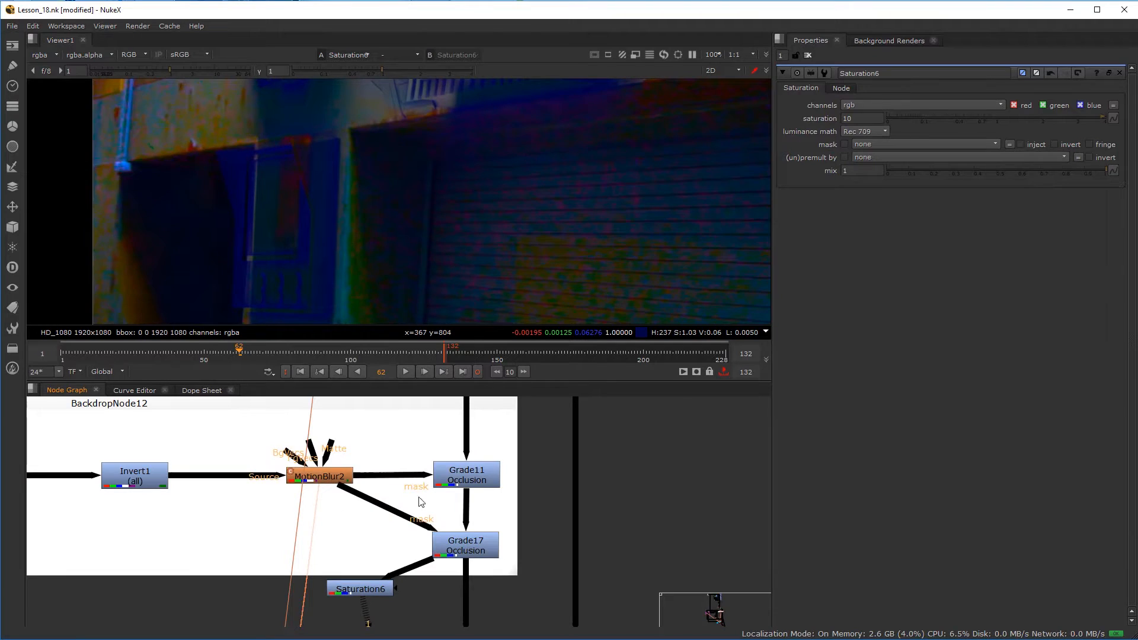
click(467, 475)
click(952, 184)
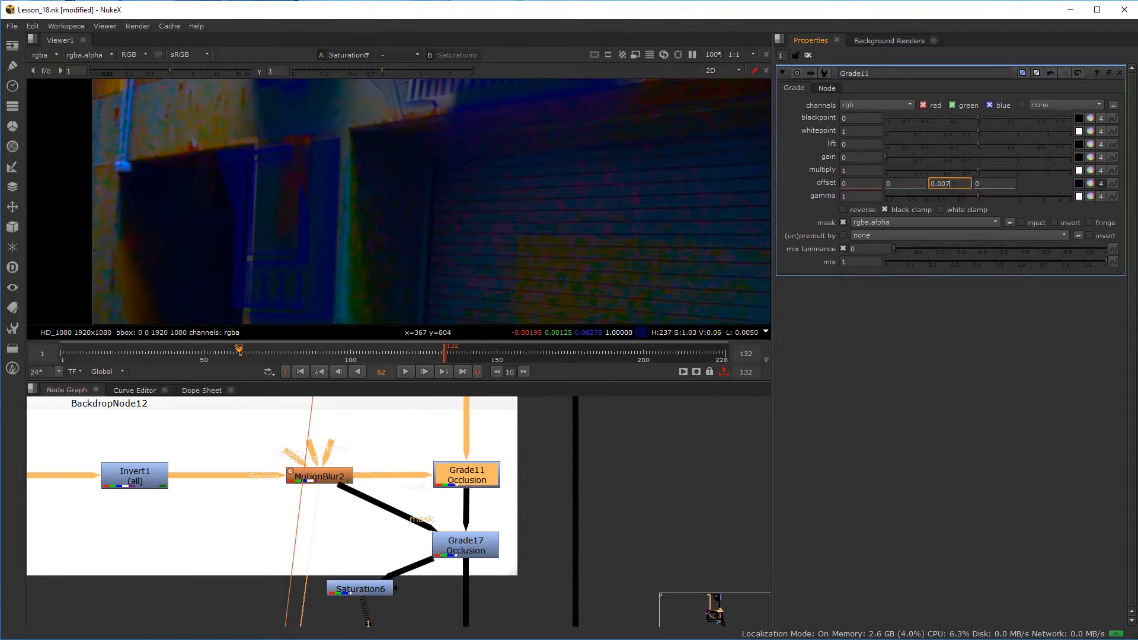
key(Down)
key(Down)
key(Down)
- Set the blue offset to 0.003 on Grade17 and then on Grade11
double_click(466, 546)
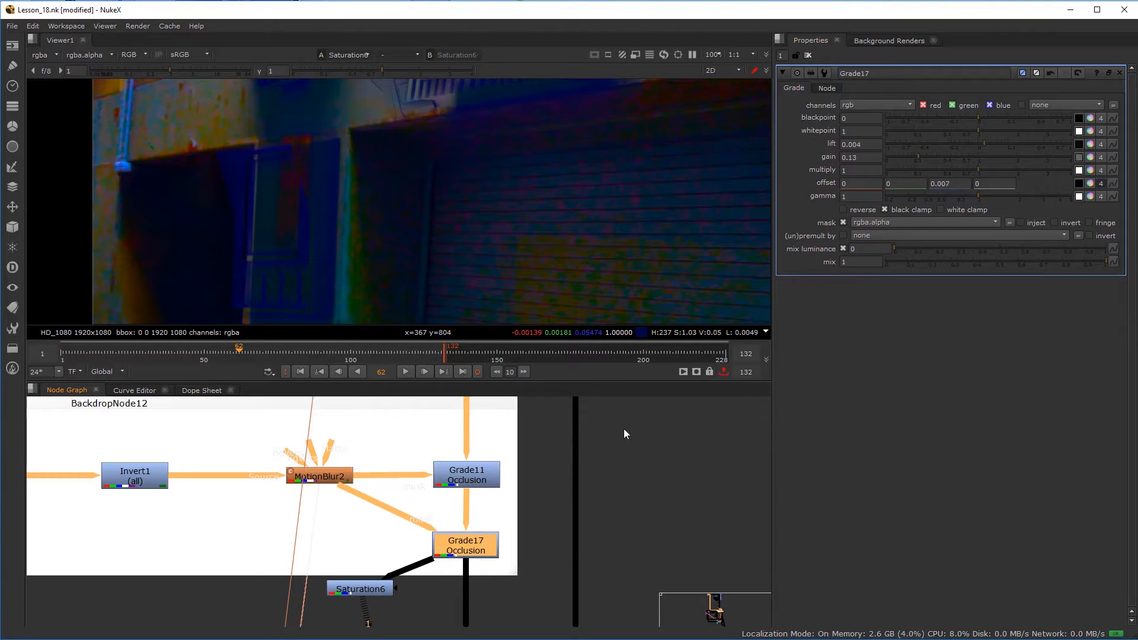
click(951, 184)
text(4)
key(Down)
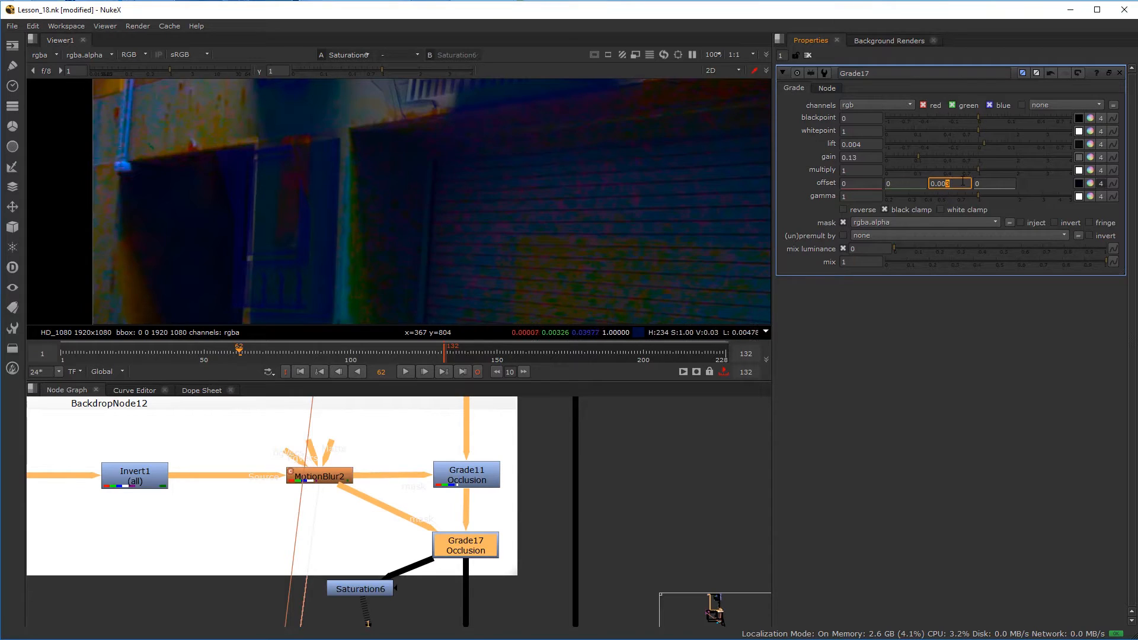
click(487, 478)
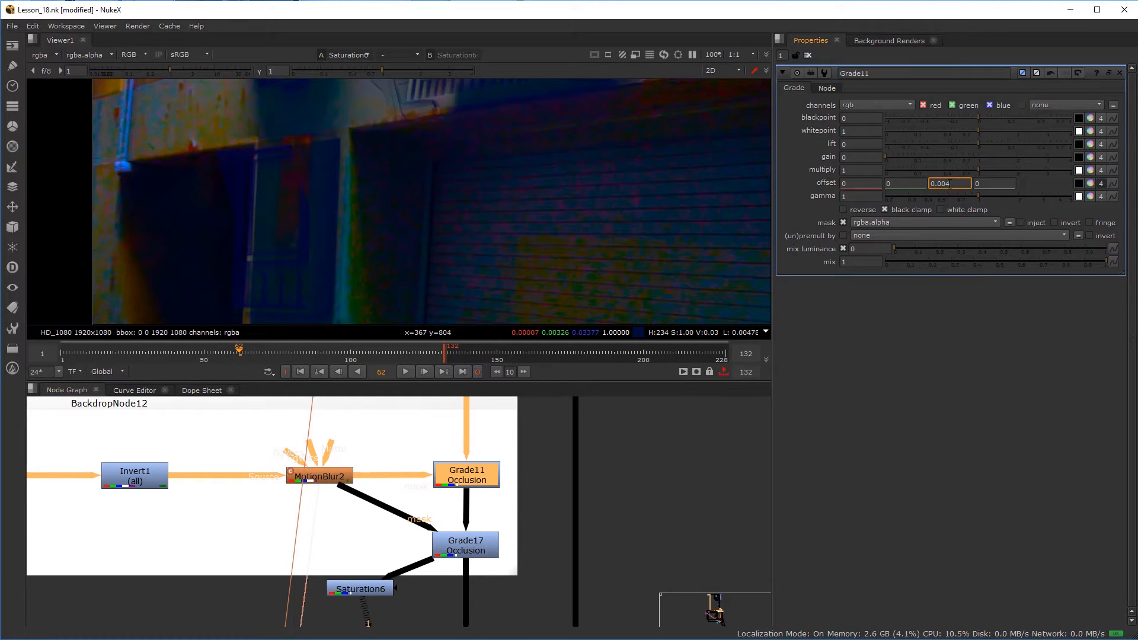
key(Down)
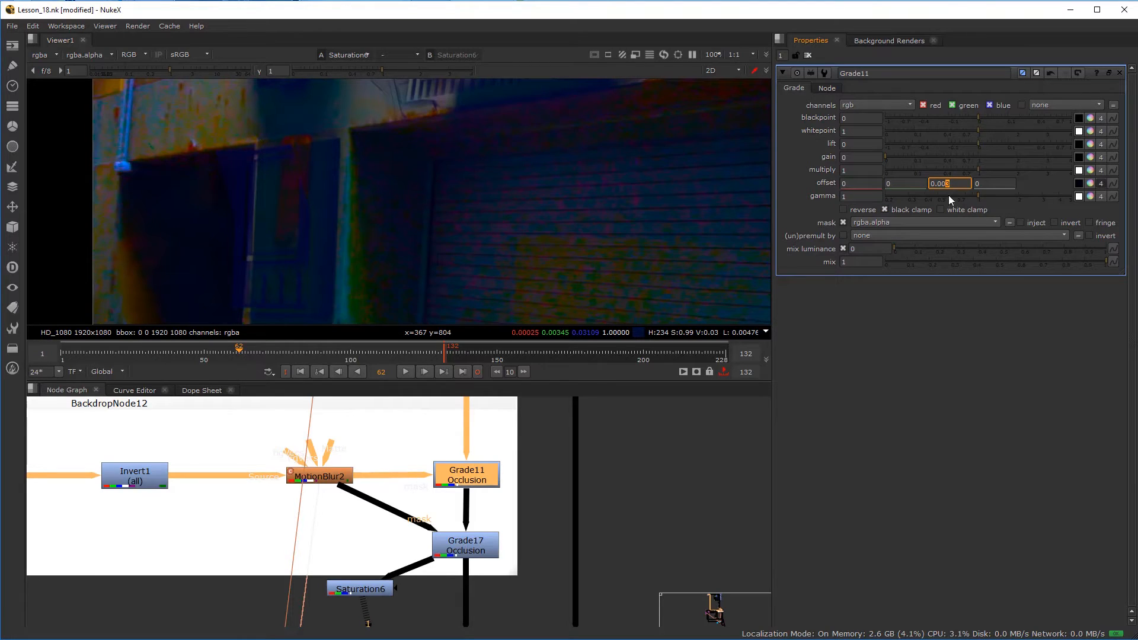
click(343, 536)
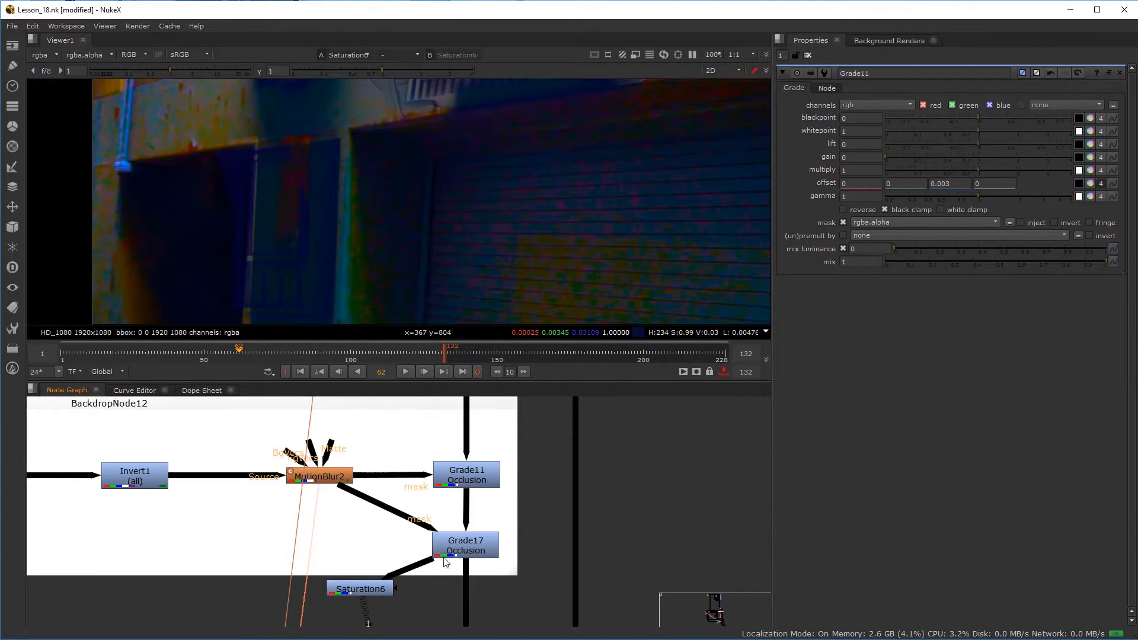
- Delete the temporary Saturation6 node and inspect the graded wall shadows
click(368, 588)
key(Delete)
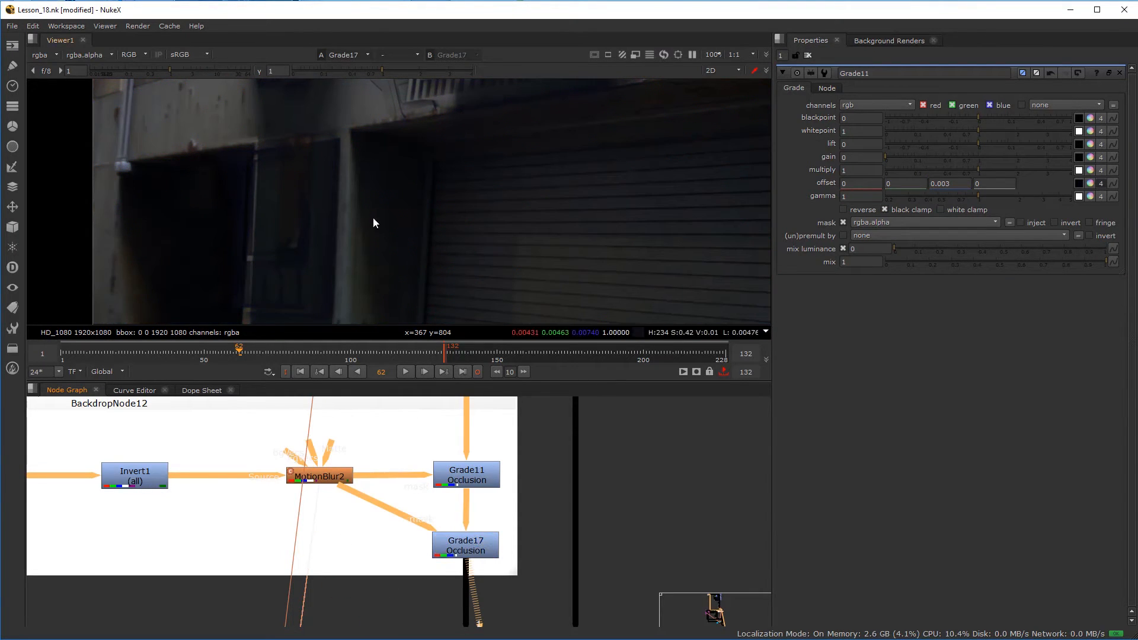
middle_drag(337, 177, 370, 196)
scroll(324, 191, up, 3)
scroll(363, 146, down, 3)
scroll(394, 474, down, 7)
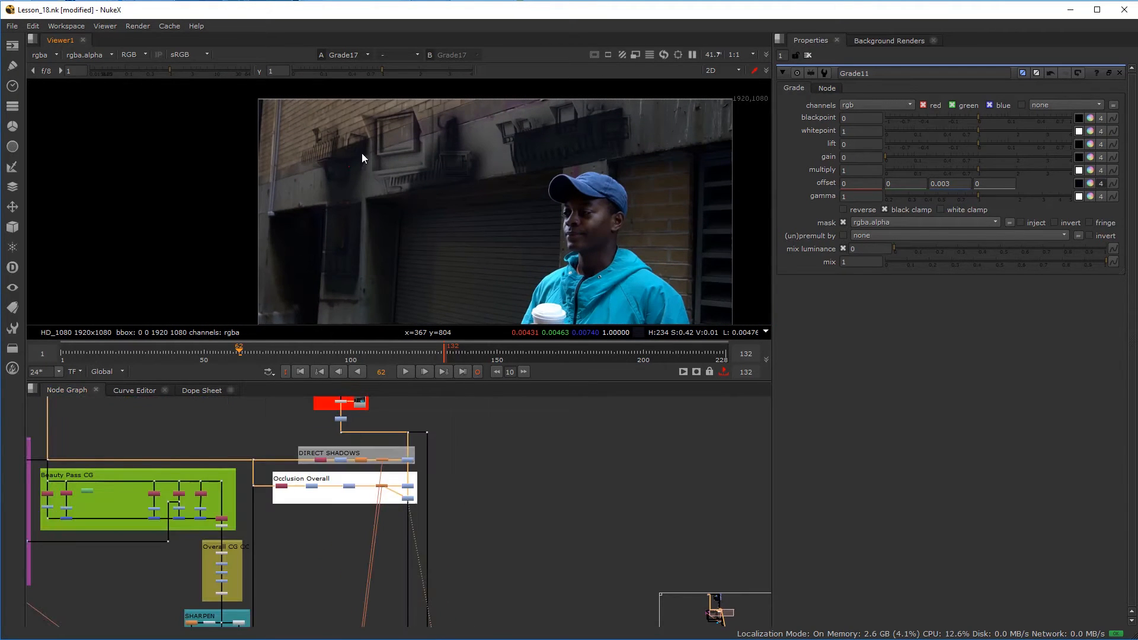
- Set the gamma of the Grade12 Occlusion_Mask node in the Occlusion Overall backdrop to 0.68
scroll(416, 522, down, 10)
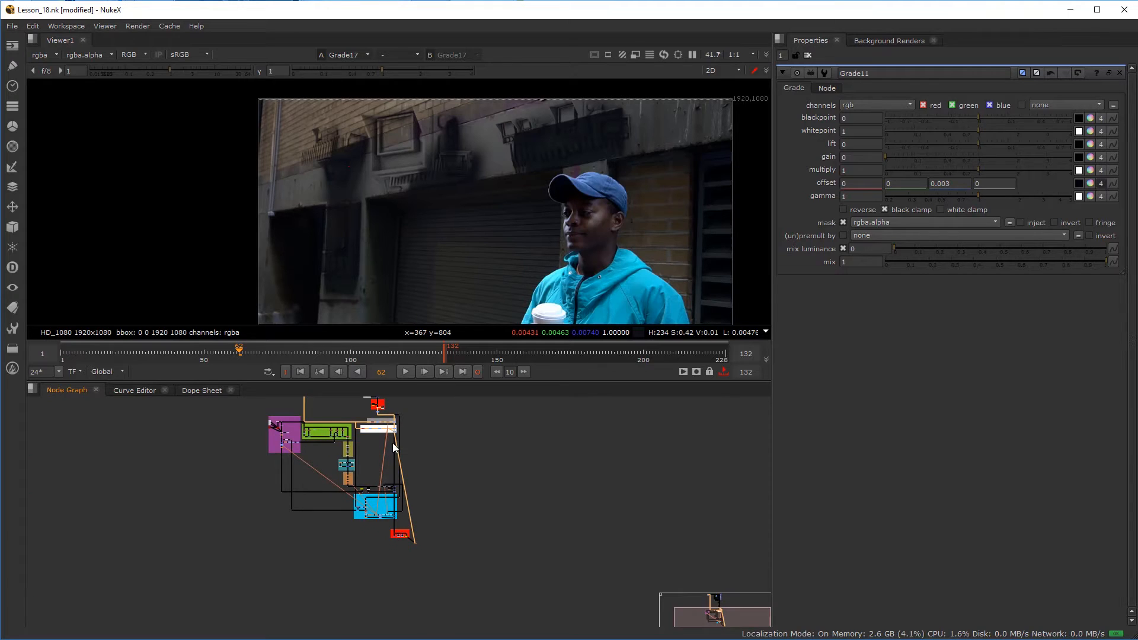
scroll(386, 430, up, 10)
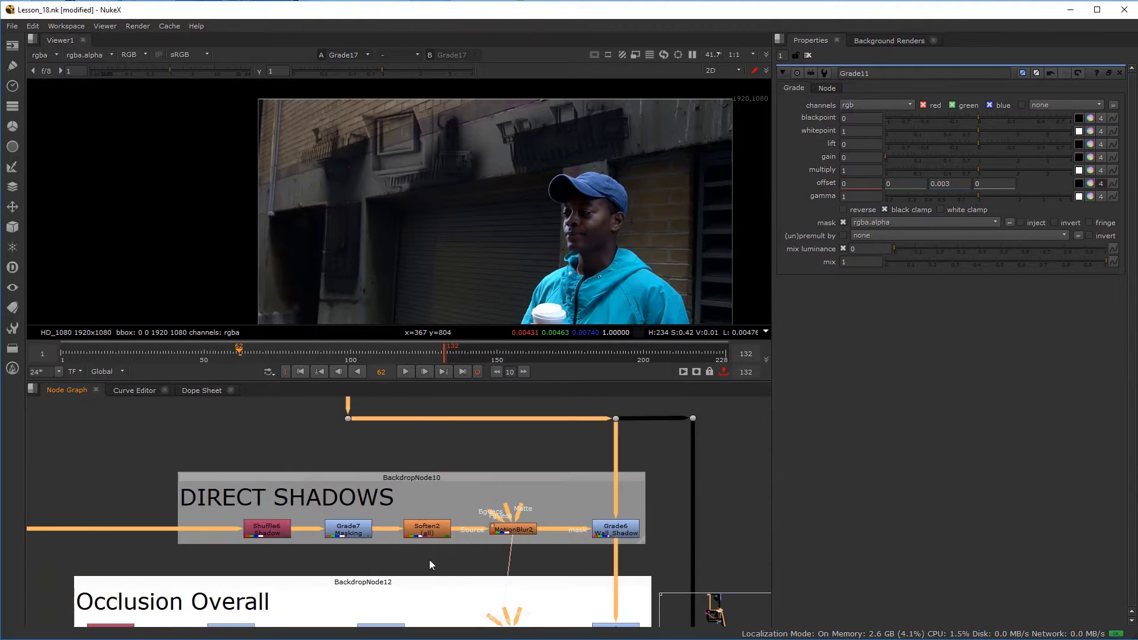
scroll(385, 532, up, 1)
middle_drag(89, 528, 297, 511)
scroll(297, 511, up, 2)
double_click(277, 508)
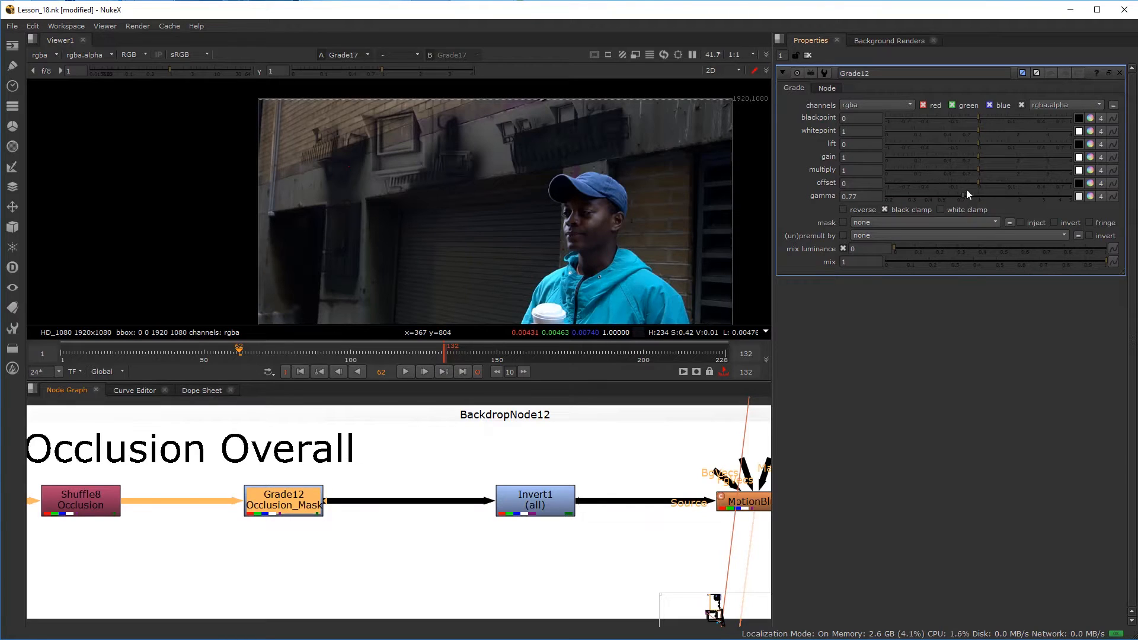
scroll(364, 152, up, 5)
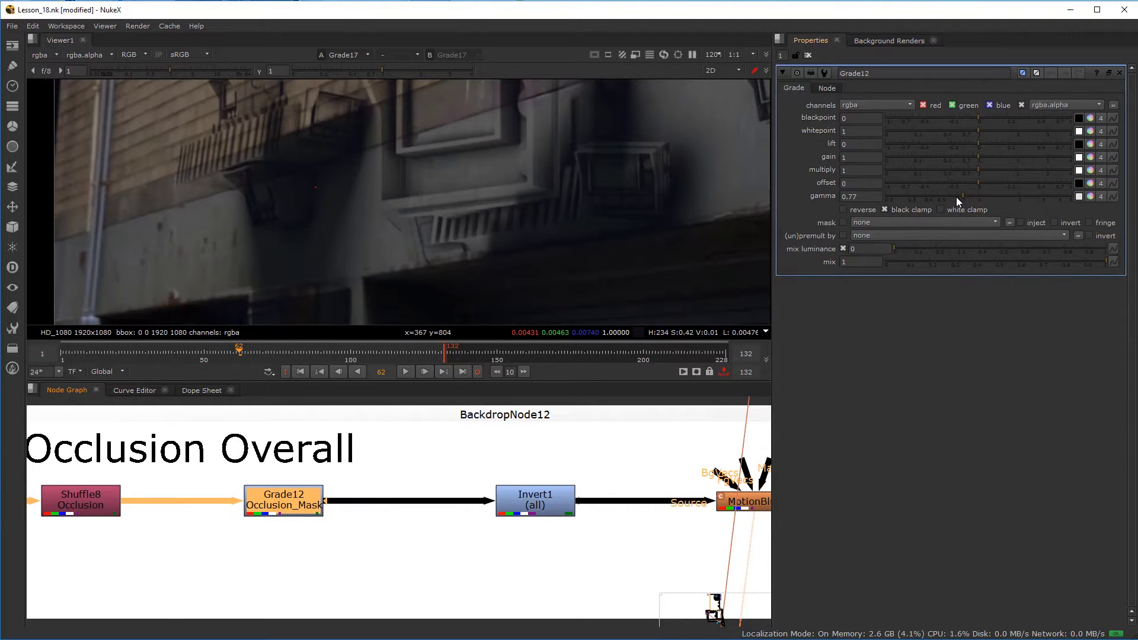
click(956, 197)
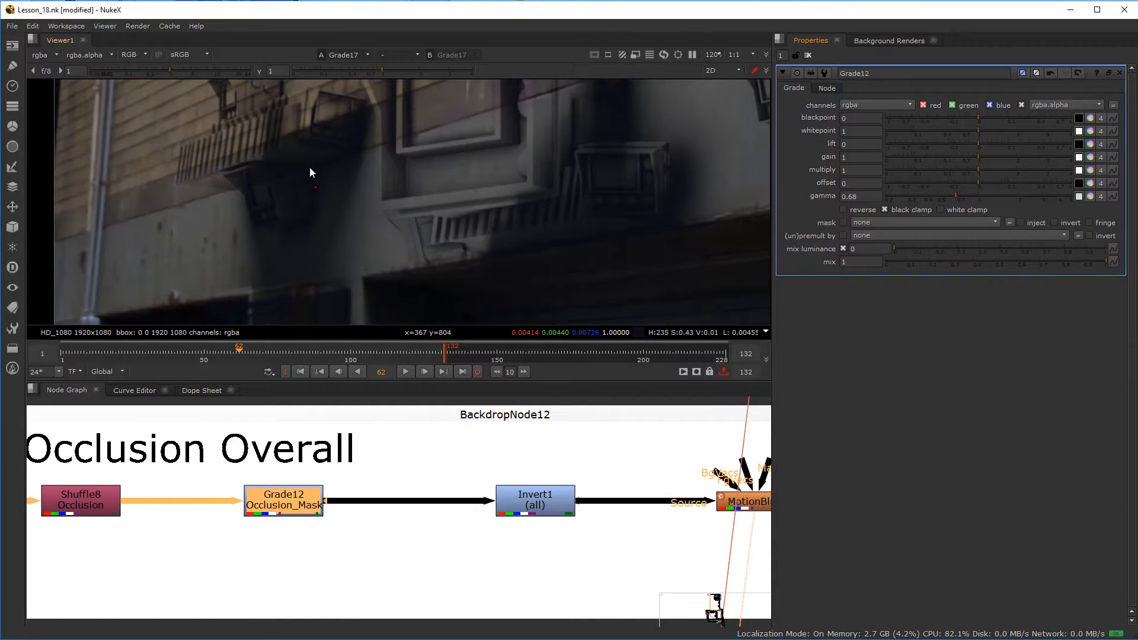
click(1009, 195)
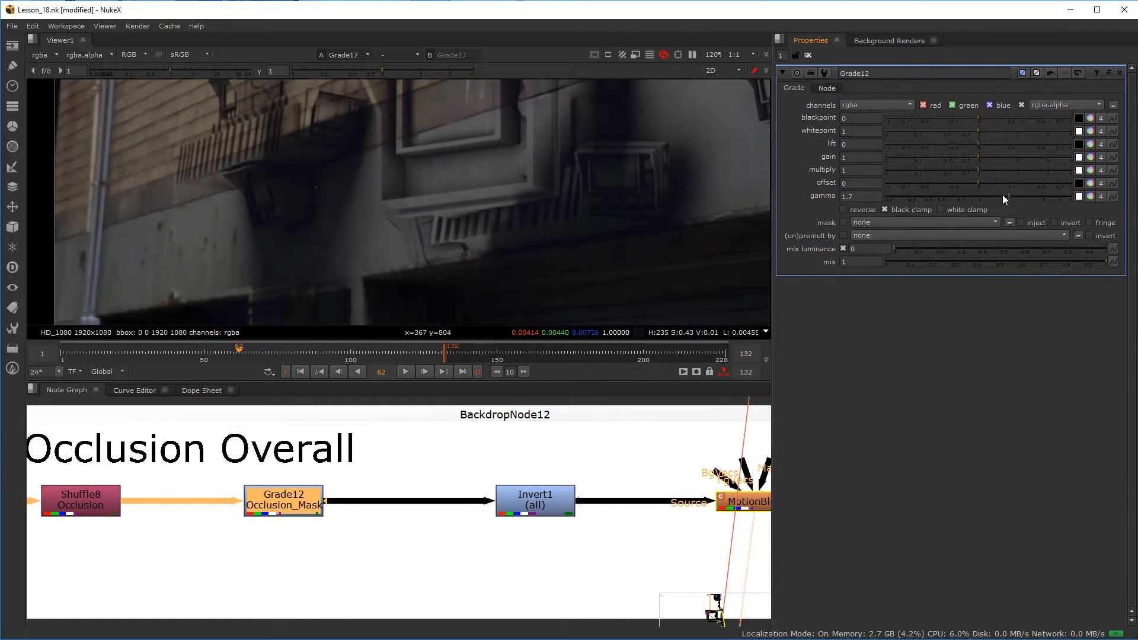
key(ctrl+z)
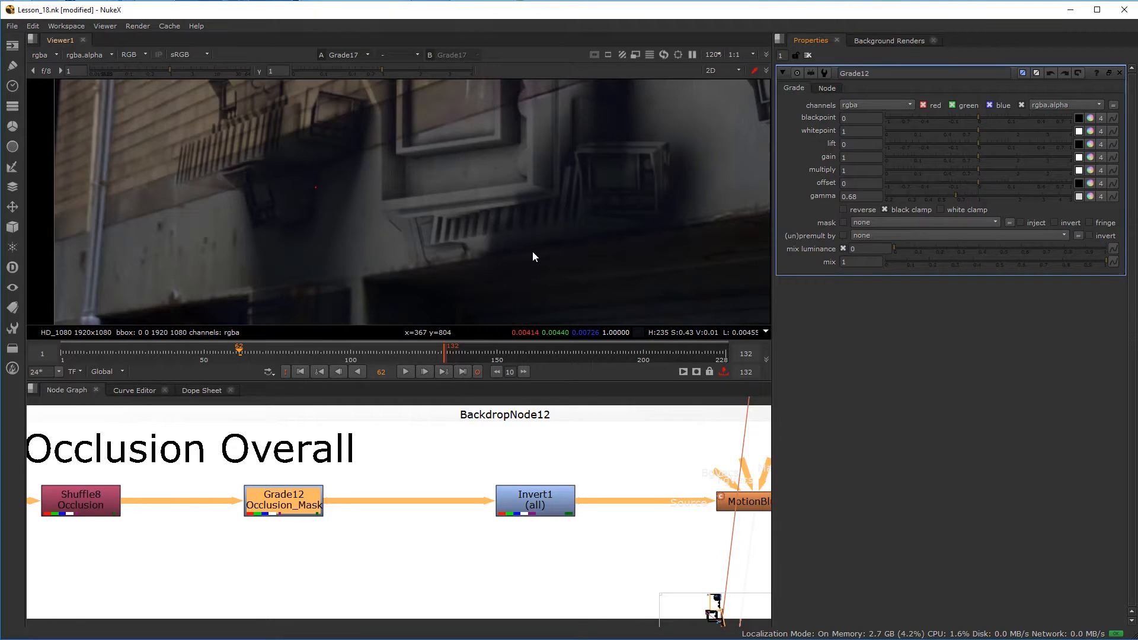
- View the full composite from the first dot in the OUTPUT backdrop
scroll(532, 262, down, 3)
scroll(546, 553, down, 8)
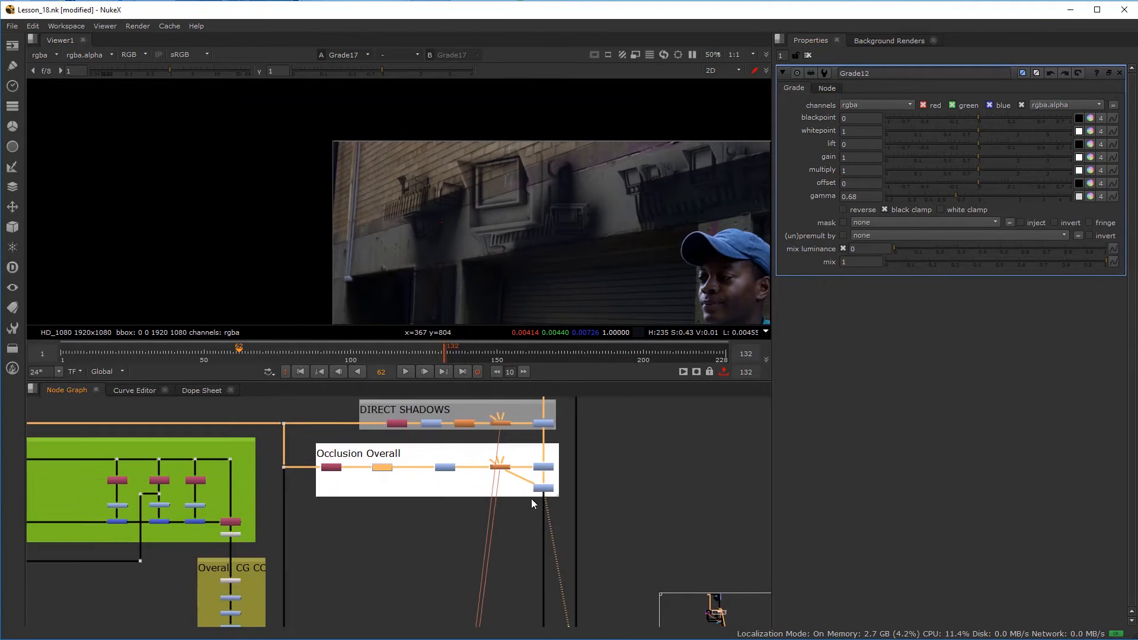
scroll(524, 522, down, 5)
middle_drag(492, 620, 486, 471)
scroll(535, 565, up, 8)
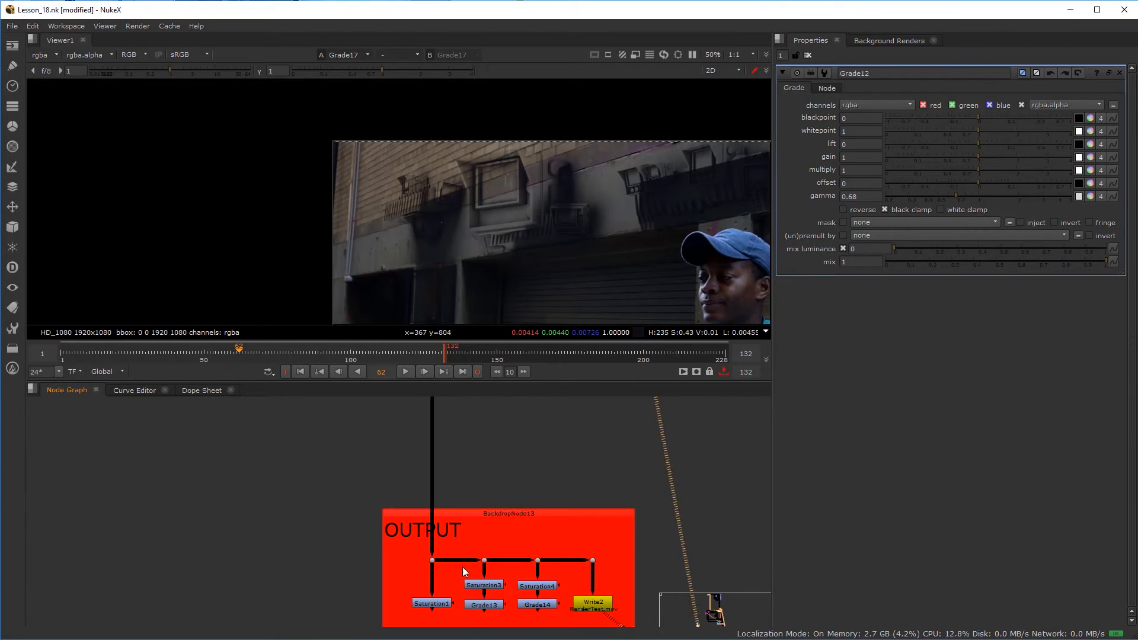
click(432, 560)
key(1)
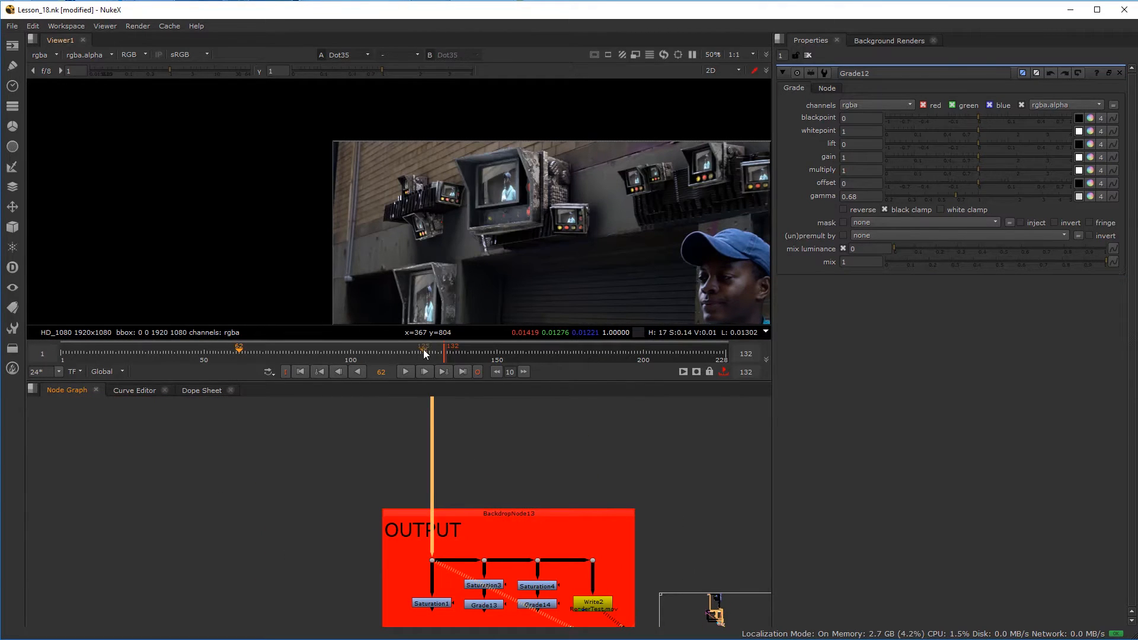
- Examine the monitors' shadows and occlusion on the wall in the final composite, both up close and overall
scroll(550, 257, down, 3)
middle_drag(548, 237, 459, 180)
scroll(459, 180, up, 2)
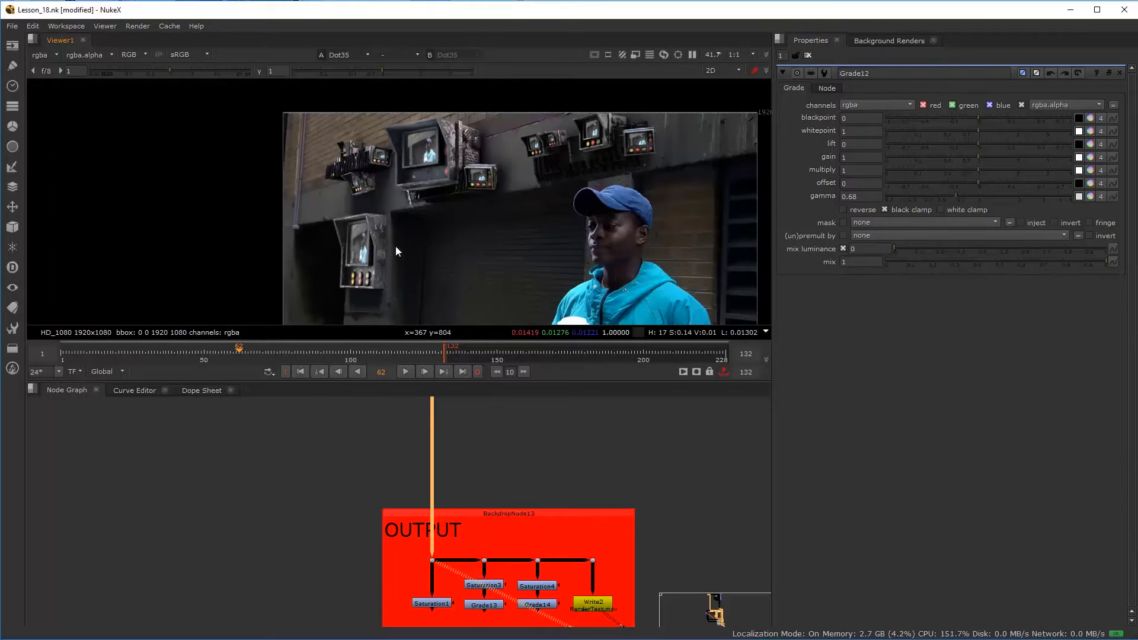
scroll(450, 201, up, 2)
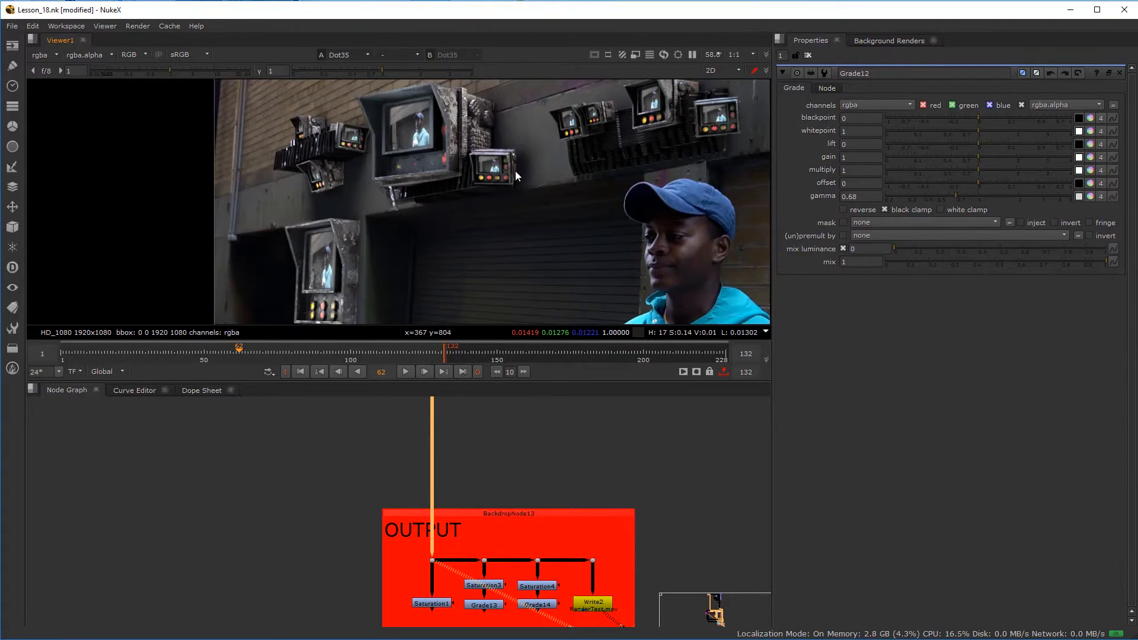
scroll(516, 175, up, 4)
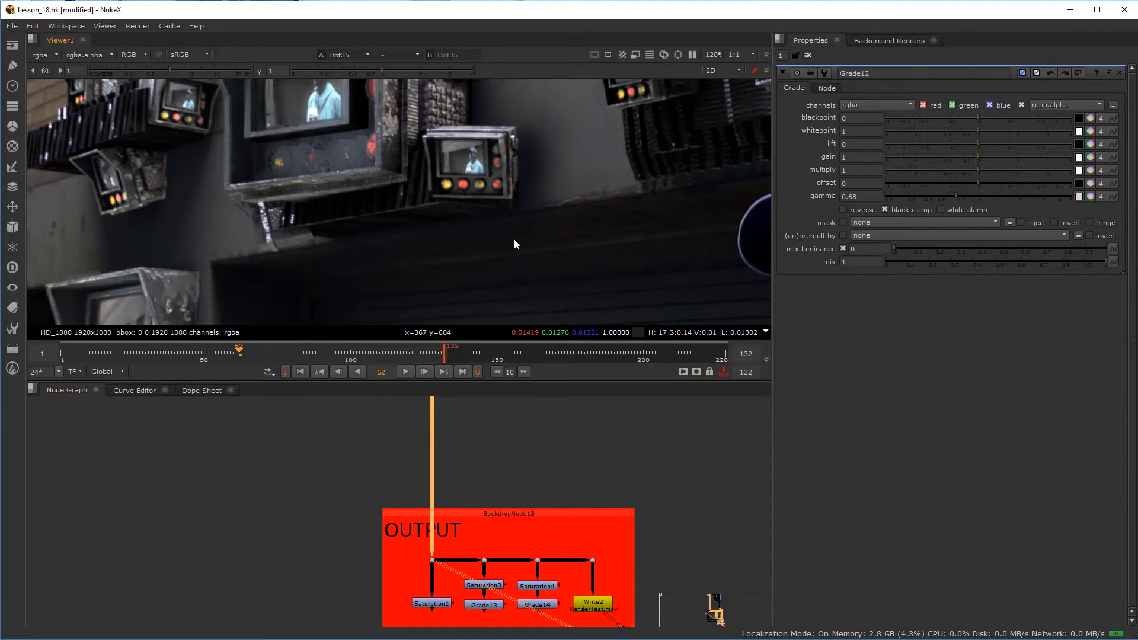
scroll(530, 202, down, 4)
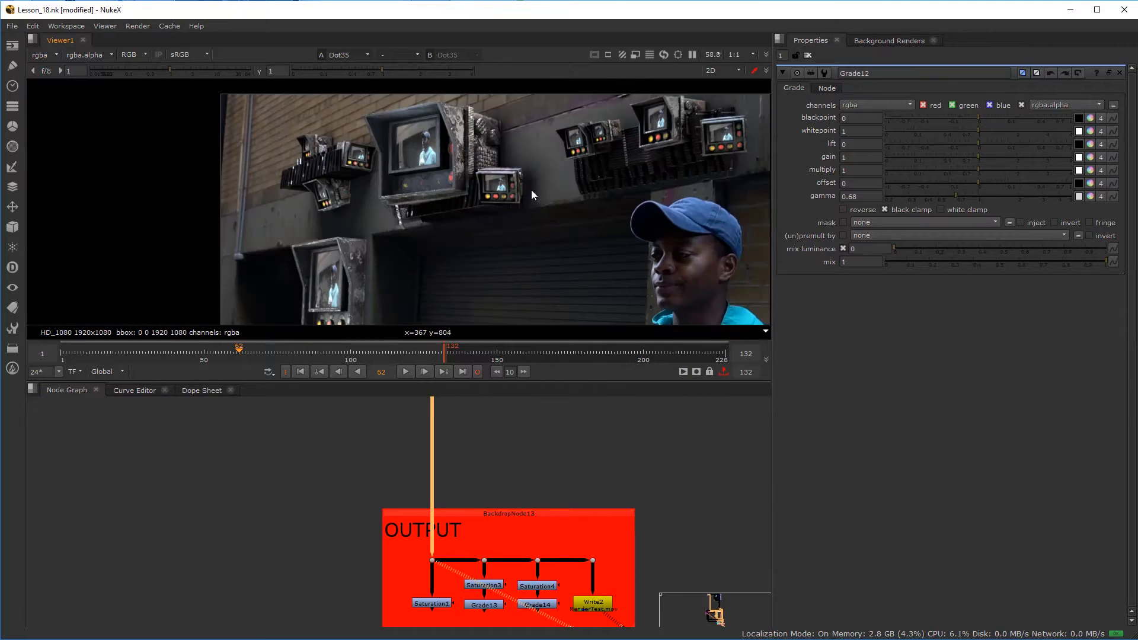
scroll(493, 153, up, 2)
scroll(547, 272, down, 3)
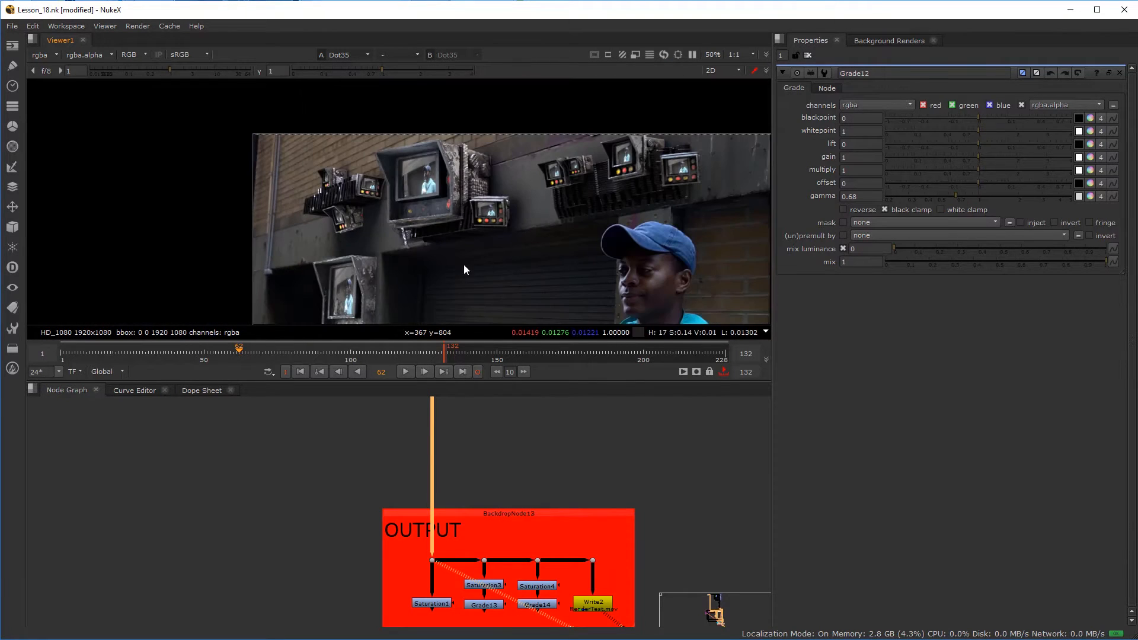
middle_drag(361, 259, 421, 205)
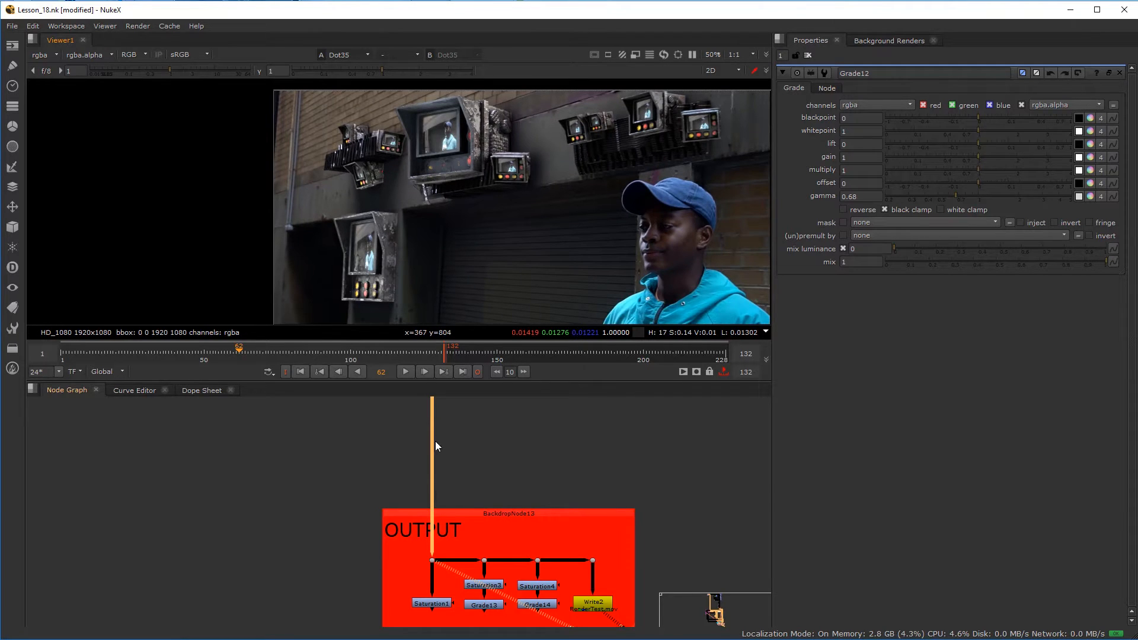
scroll(456, 159, up, 3)
scroll(523, 249, down, 3)
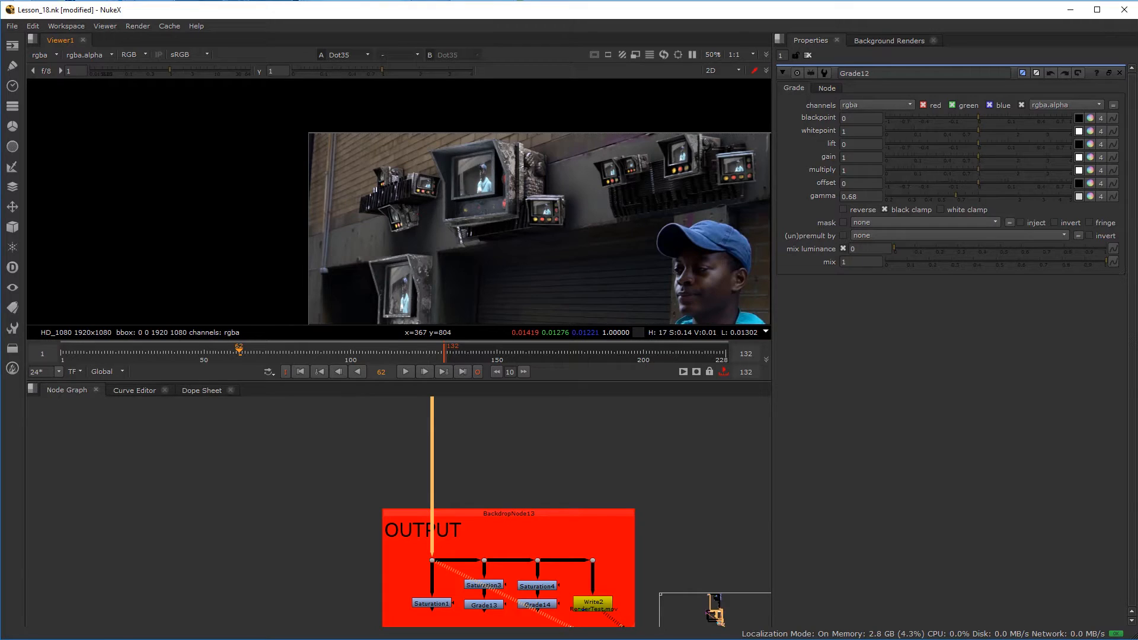
- Insert a Clamp node directly below Premult3 at the end of the Beauty Pass CG branch
scroll(489, 492, down, 5)
scroll(488, 492, down, 5)
middle_drag(387, 439, 499, 551)
scroll(493, 448, up, 4)
middle_drag(494, 428, 456, 492)
scroll(456, 494, up, 3)
middle_drag(447, 404, 456, 488)
scroll(453, 467, up, 3)
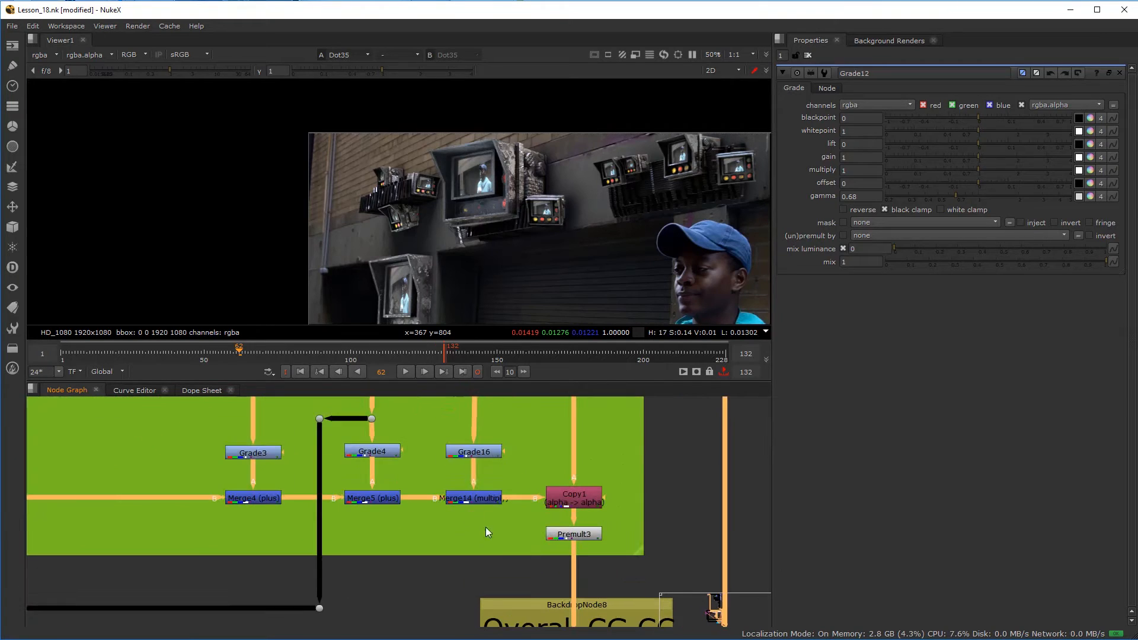
click(578, 532)
mouse_move(581, 535)
middle_down()
mouse_move(579, 500)
mouse_move(581, 530)
middle_up()
key(Tab)
text(c)
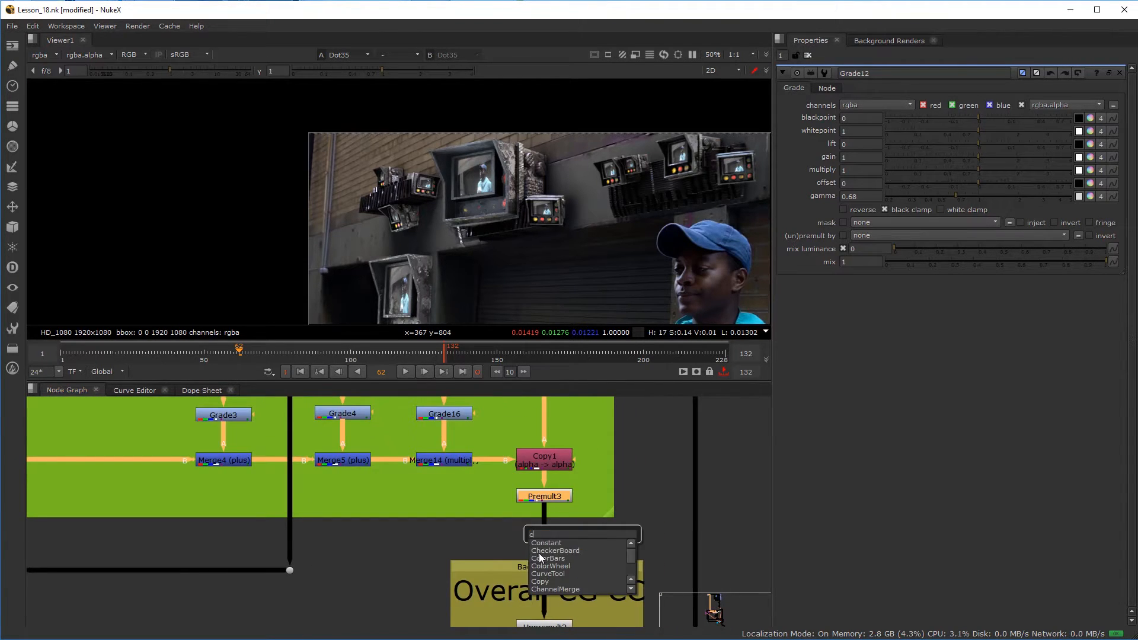
text(lamp)
key(Return)
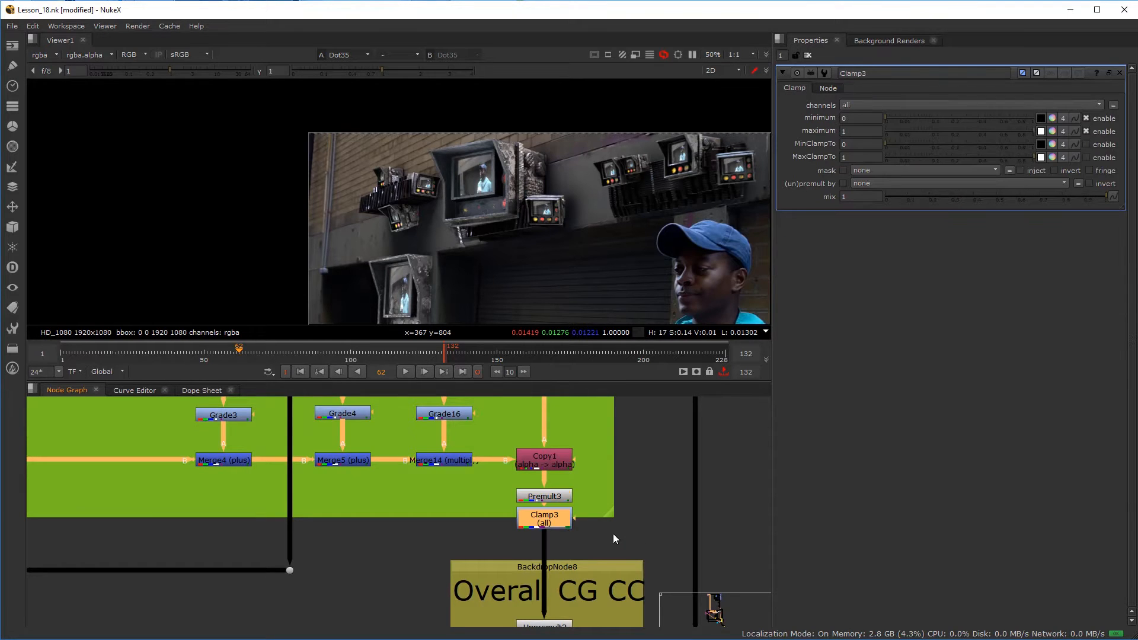
- Position Clamp3 between the Beauty Pass CG and Overall CG CC backdrops, with Unpremult3 just below it
drag(557, 526, 556, 542)
scroll(562, 542, down, 3)
middle_drag(566, 554, 557, 508)
scroll(556, 523, up, 4)
drag(539, 553, 537, 525)
scroll(539, 562, down, 5)
- Rearrange the Overall CG CC nodes, moving ColorCorrect1, HueCorrect1 and Premult4 to the backdrop's lower end and Grade5 up near Unpremult3
key(space)
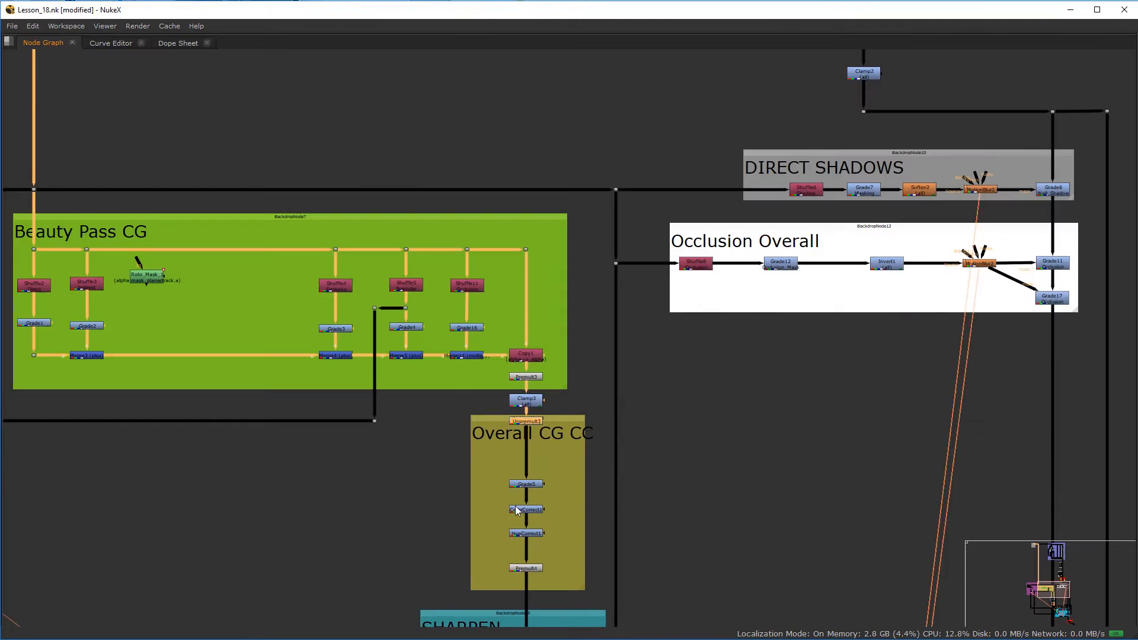
middle_drag(515, 506, 529, 359)
scroll(530, 358, up, 4)
drag(503, 473, 501, 509)
click(511, 406)
drag(511, 407, 514, 483)
drag(506, 364, 510, 458)
click(515, 315)
drag(513, 323, 532, 267)
middle_drag(532, 267, 430, 367)
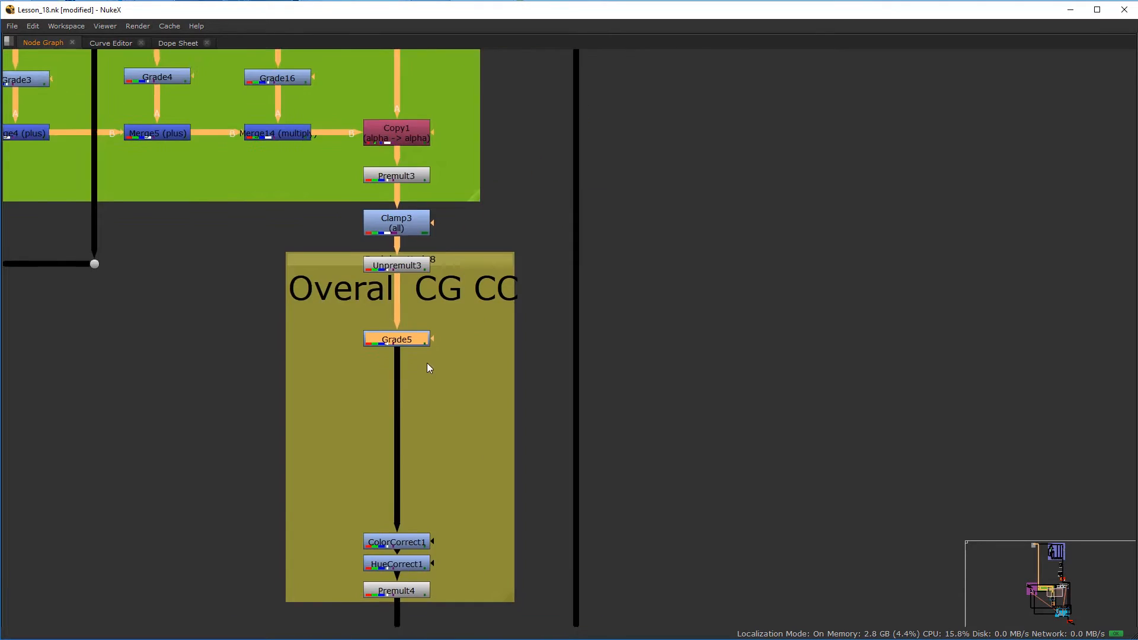
scroll(431, 370, up, 3)
key(space)
- Label the Grade5 node in the Overall CG CC backdrop WHITE_P
scroll(461, 491, down, 5)
scroll(429, 499, up, 3)
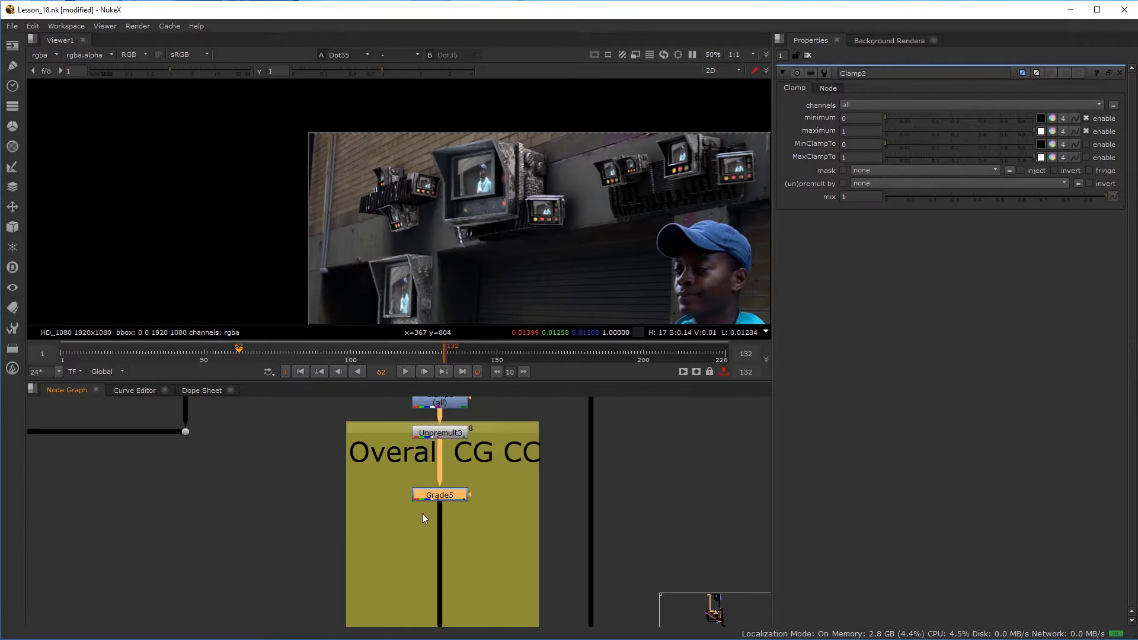
double_click(439, 498)
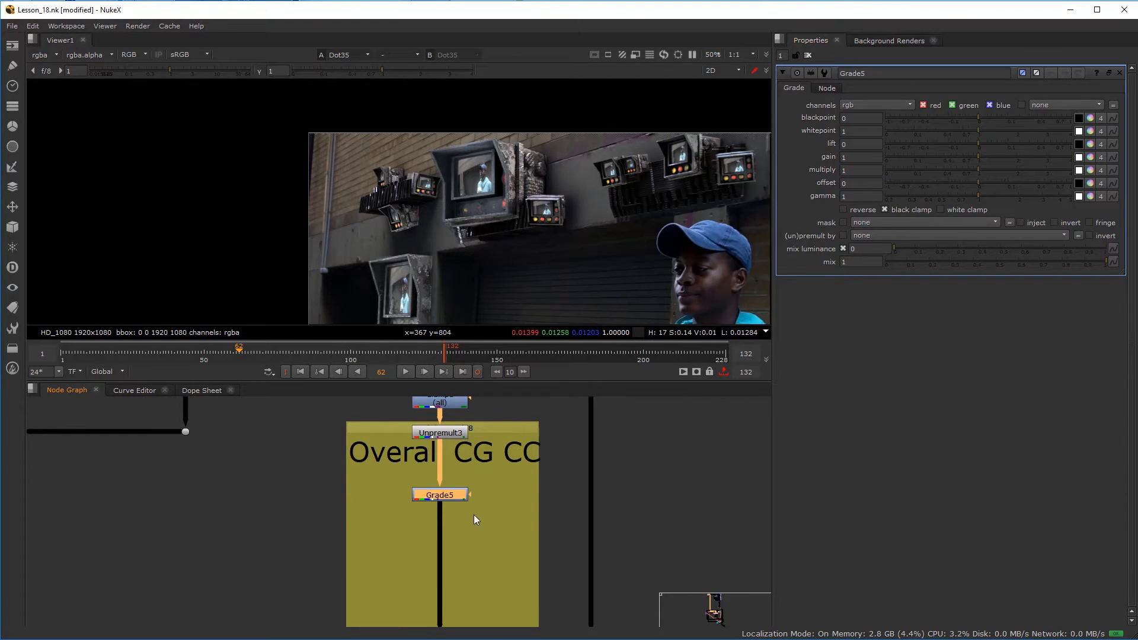
middle_drag(445, 499, 403, 485)
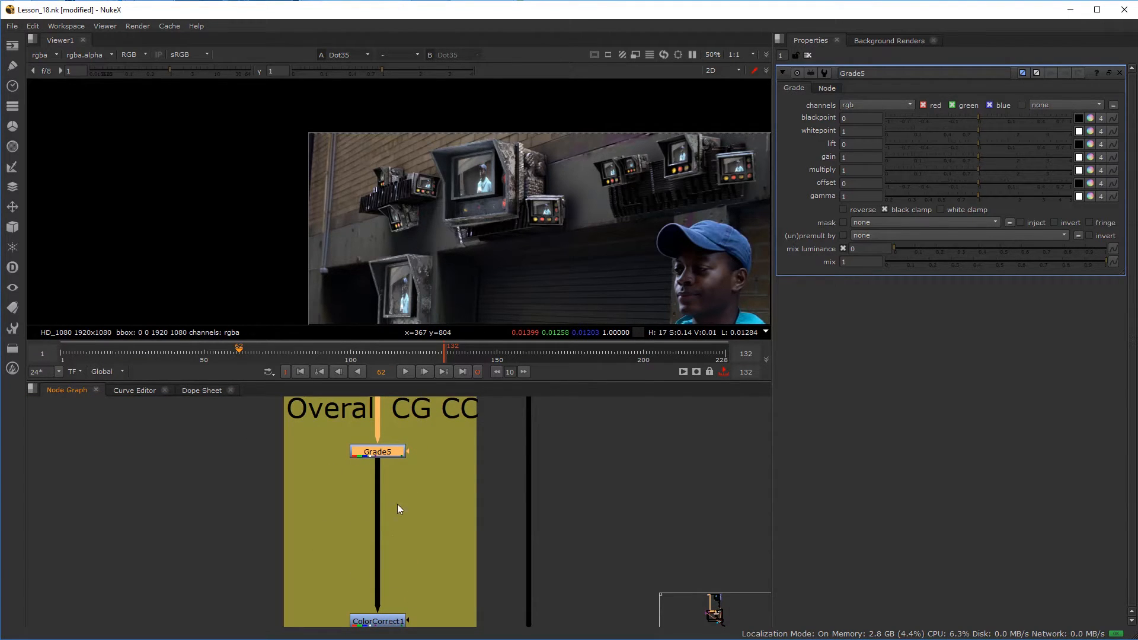
scroll(386, 403, up, 4)
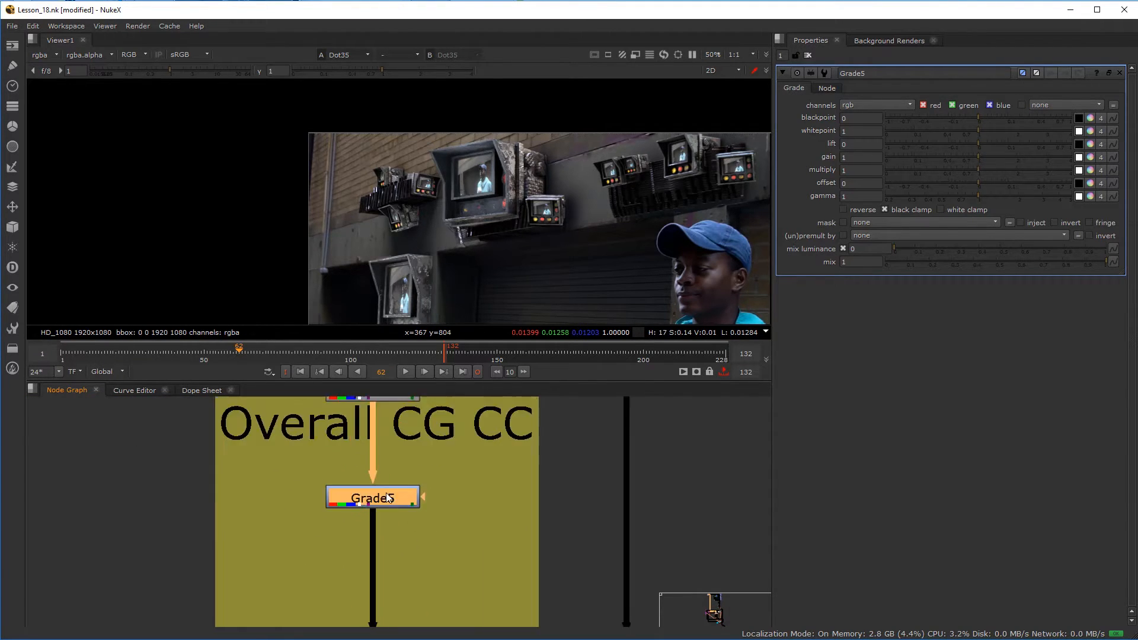
click(828, 88)
text(WHIT)
key(BackSpace)
key(BackSpace)
text(HIT)
key(BackSpace)
key(BackSpace)
key(BackSpace)
text(ITE_P)
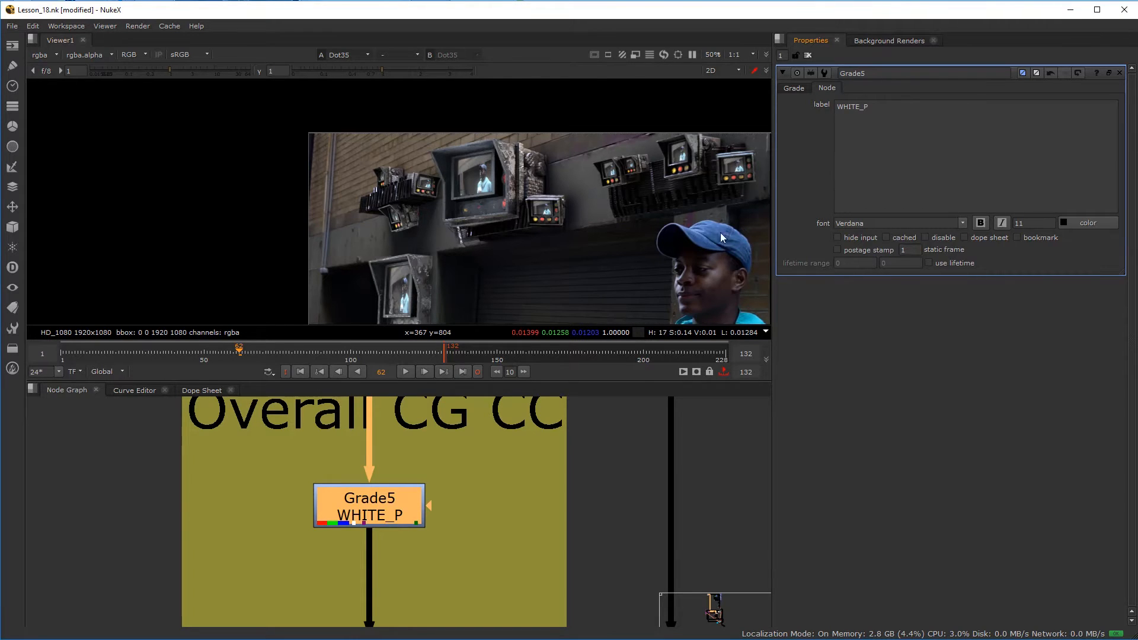
- Create an unconnected Crop node beside Grade5
click(587, 477)
scroll(497, 521, down, 4)
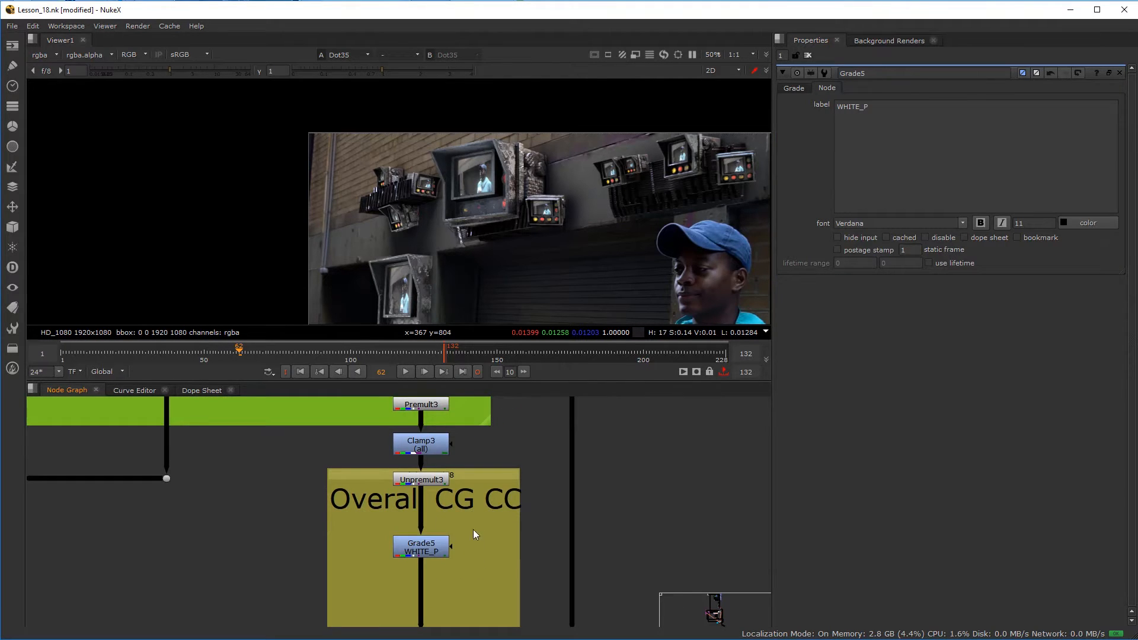
middle_drag(473, 529, 374, 543)
key(Tab)
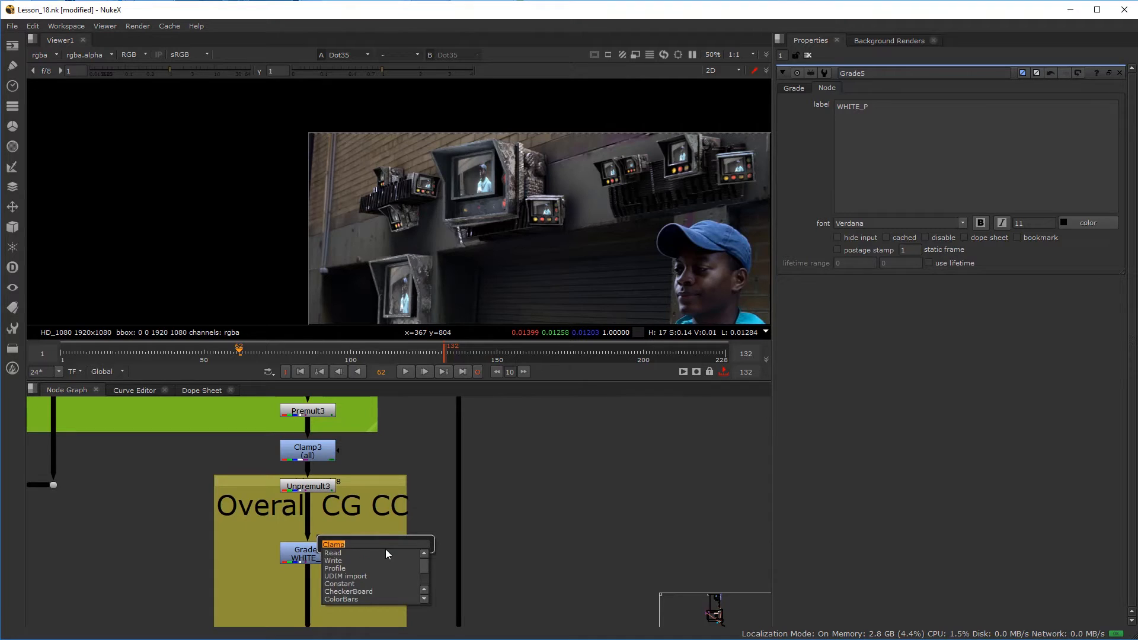
text(crop)
key(Return)
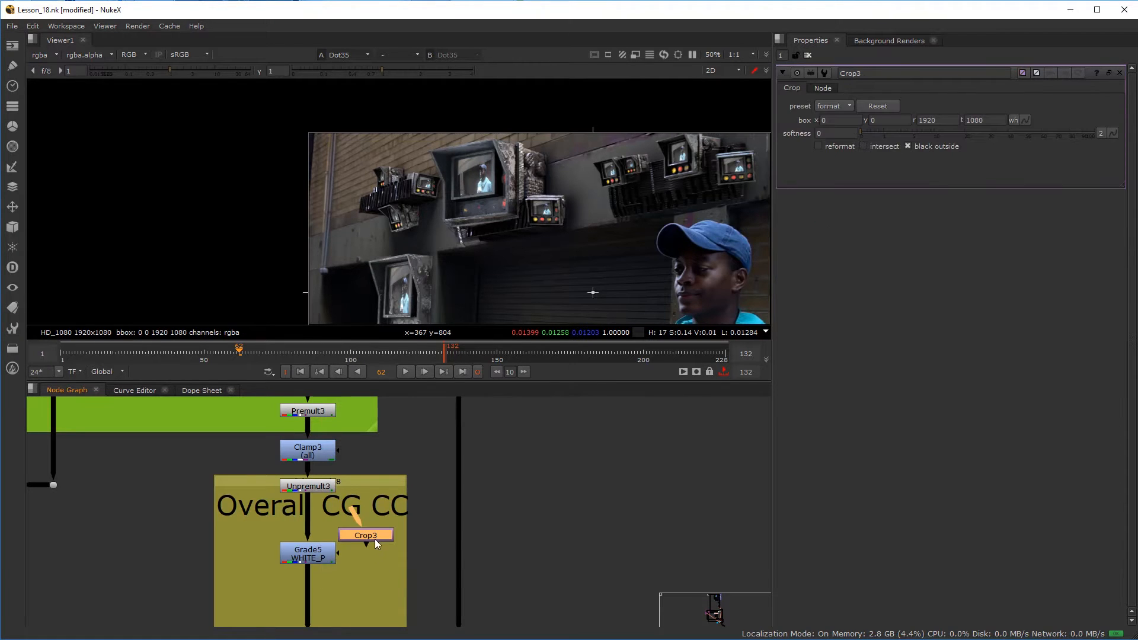
- Connect the new Crop node's input to Clamp3, place it beside that node and view its output
drag(353, 512, 306, 452)
drag(358, 536, 382, 453)
key(1)
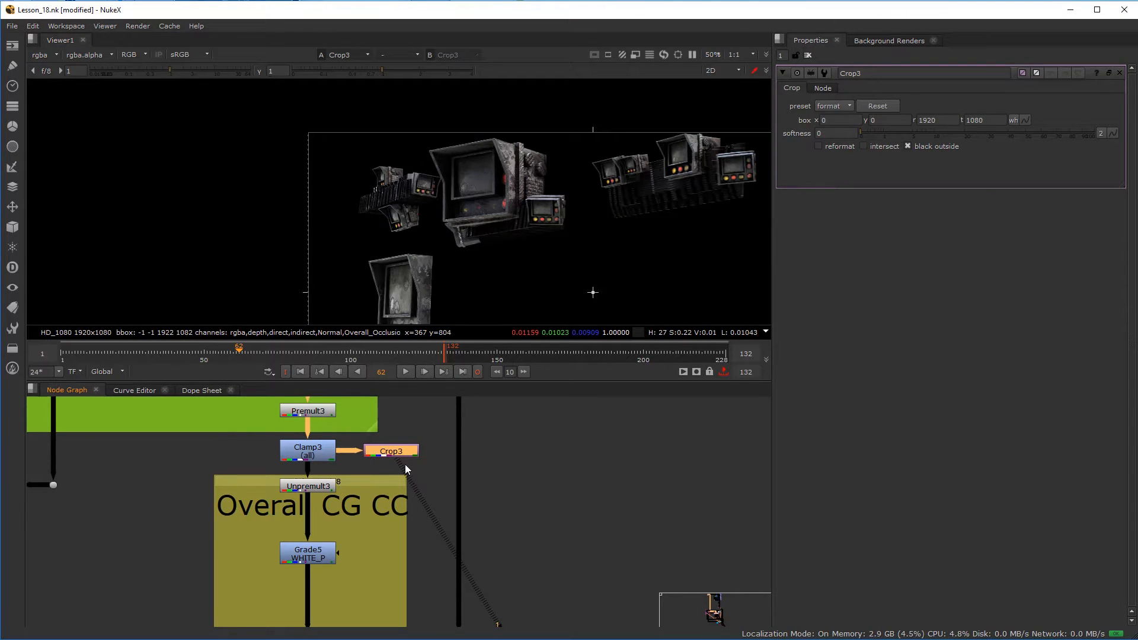
- Add a StickyNote and place it beside the Grade5 WHITE_P node in the Overall CG CC backdrop
scroll(318, 496, up, 3)
click(205, 513)
key(Tab)
text(st)
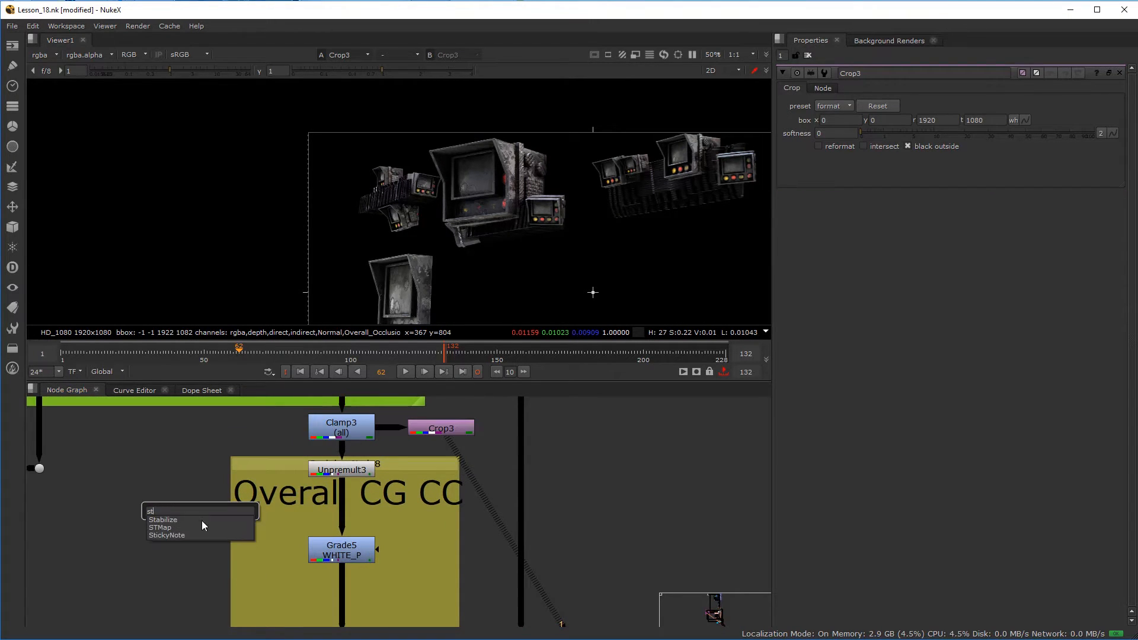
click(166, 536)
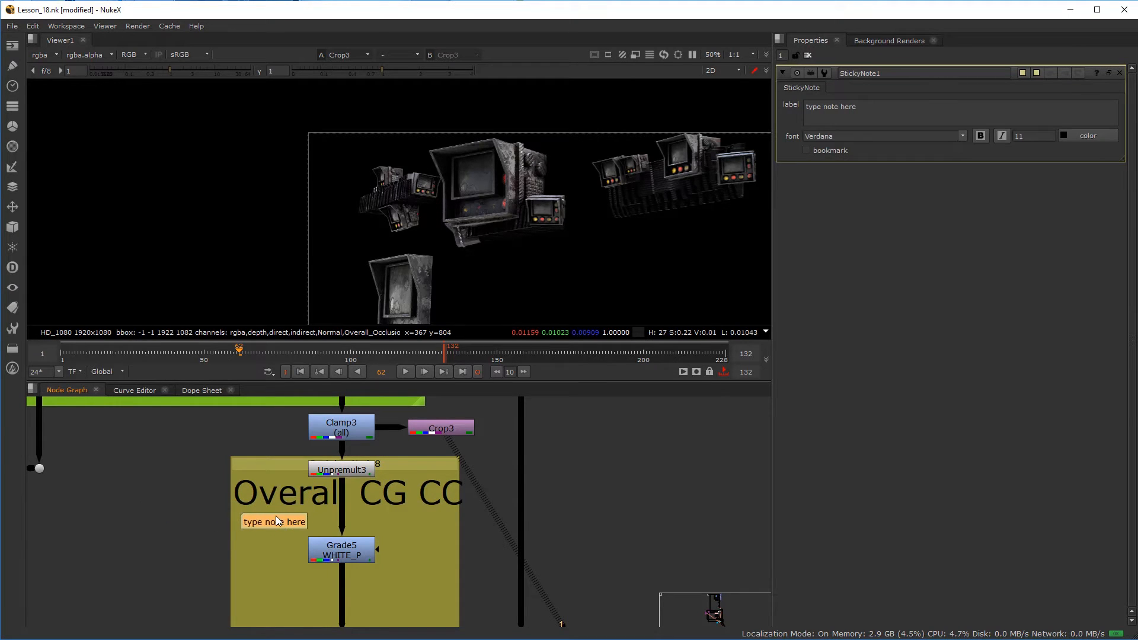
right_click(274, 515)
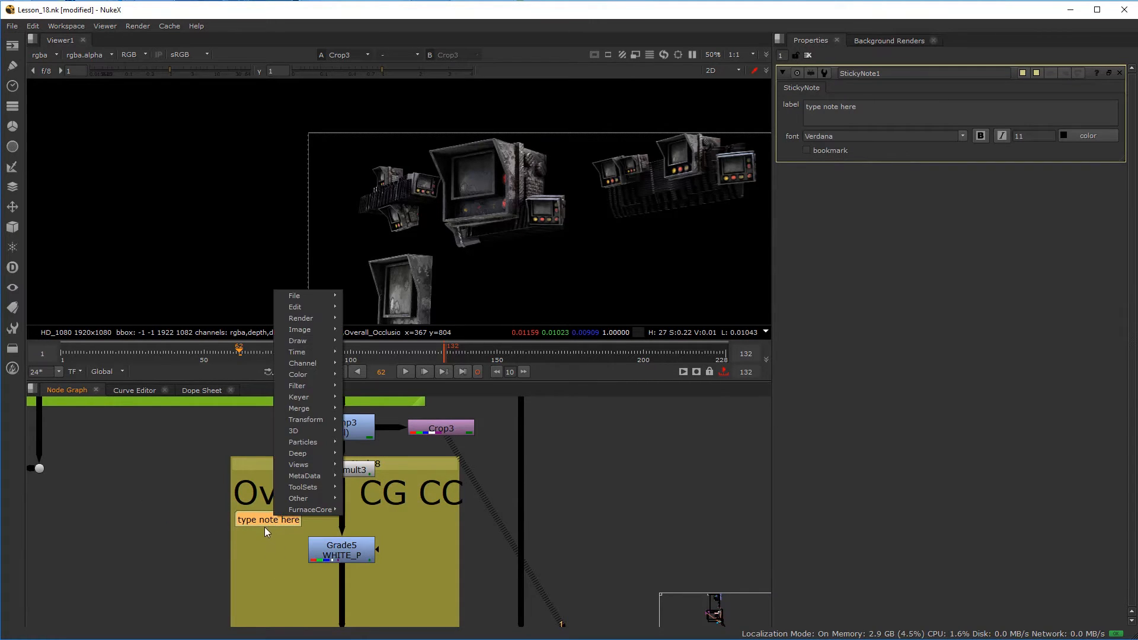
drag(264, 529, 268, 560)
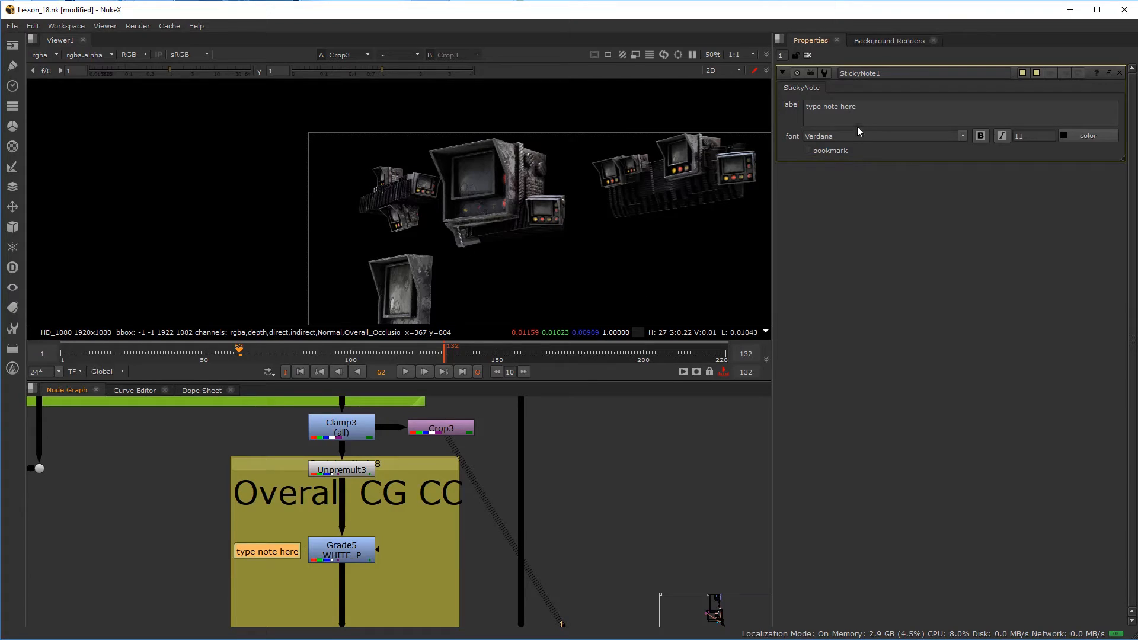
- Set the sticky note's text to ANALYZE ON FRAME 62 on two lines and align the note with Grade5
drag(881, 107, 582, 113)
text(ANALYZE ON)
key(Return)
text(FRAME 62)
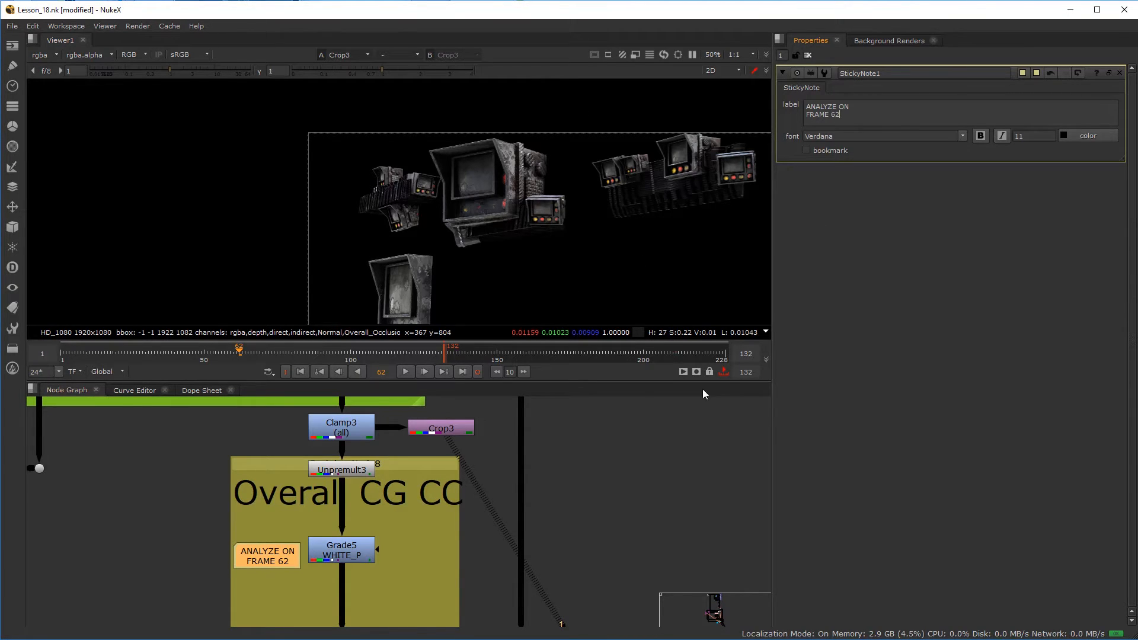
click(160, 538)
click(240, 560)
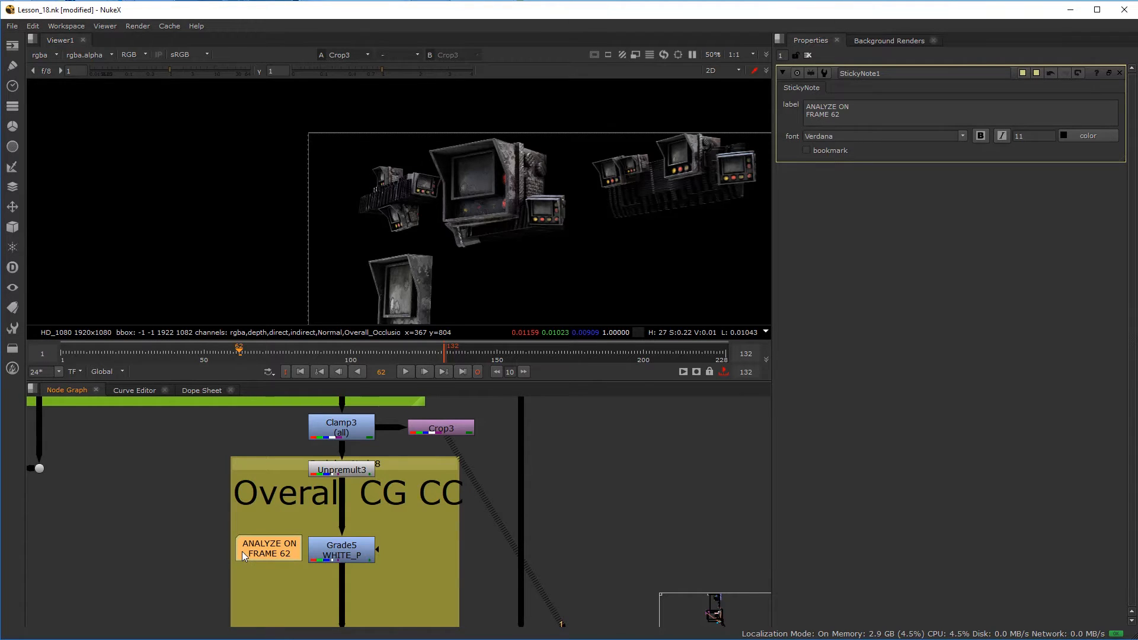
- Examine the node layout around the Beauty Pass CG, Occlusion Overall and Overall CG CC backdrops
scroll(265, 514, down, 4)
middle_drag(265, 514, 479, 565)
scroll(479, 565, down, 1)
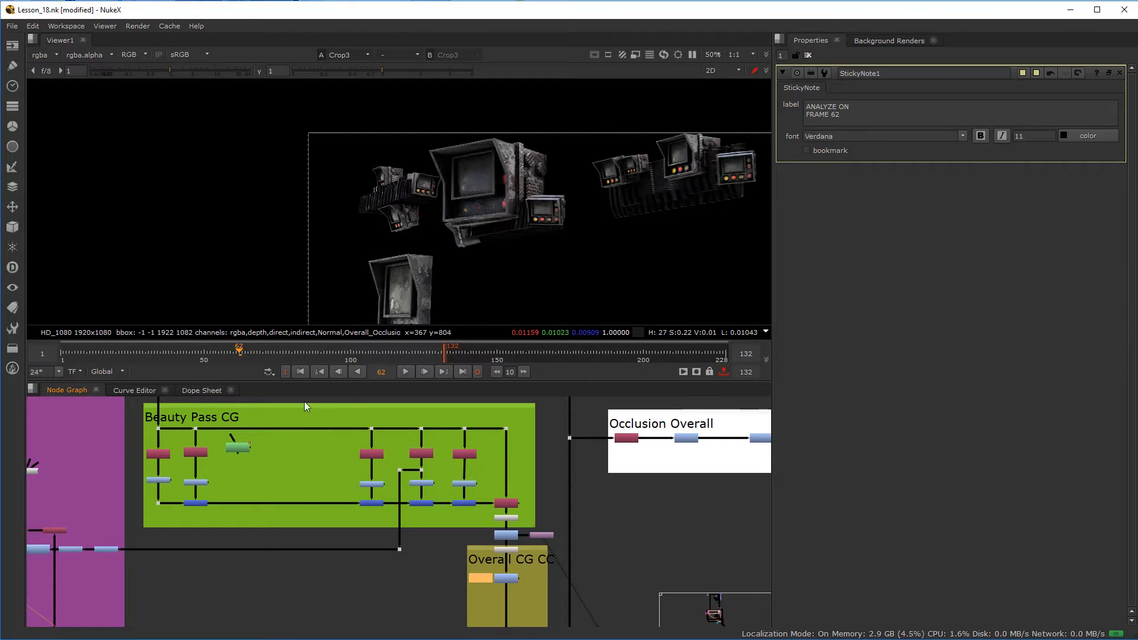
scroll(517, 577, up, 5)
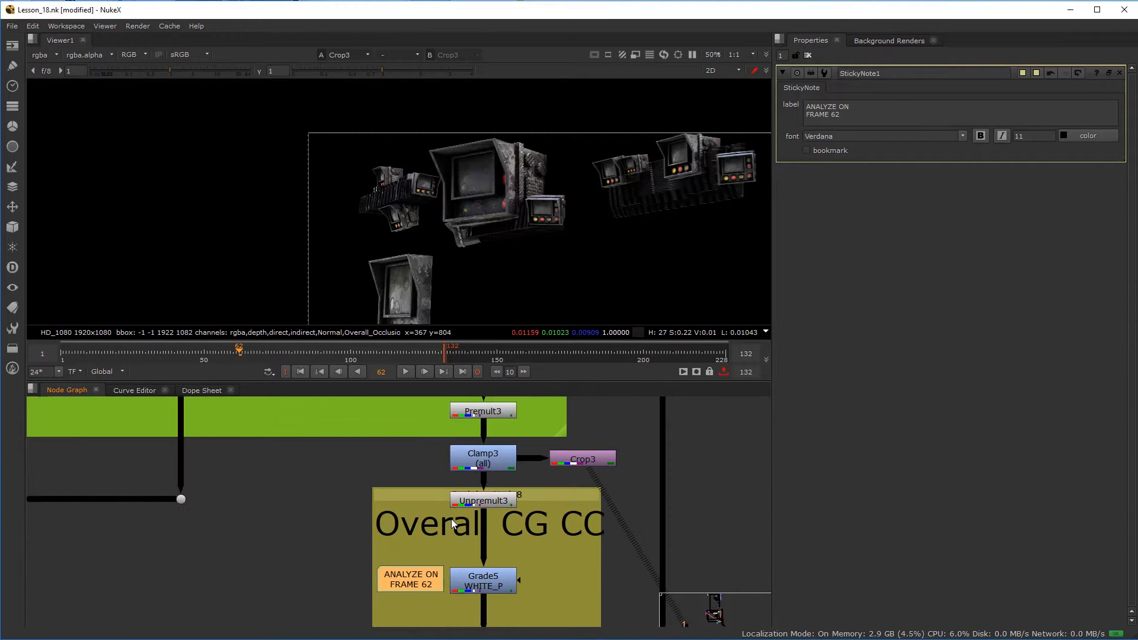
scroll(475, 578, down, 1)
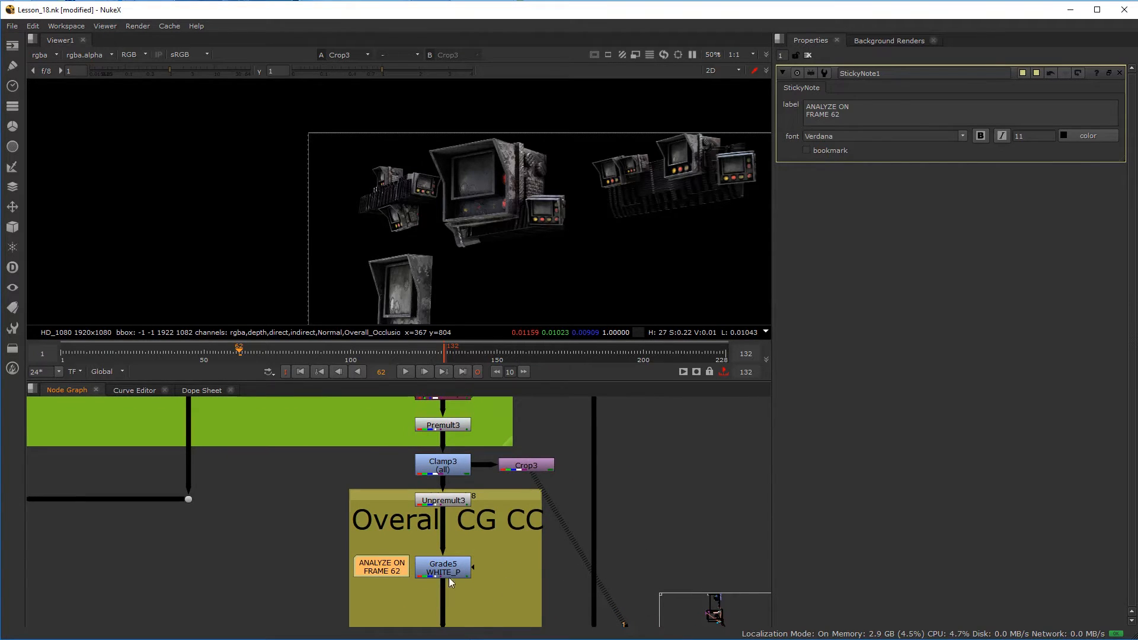
scroll(501, 570, down, 6)
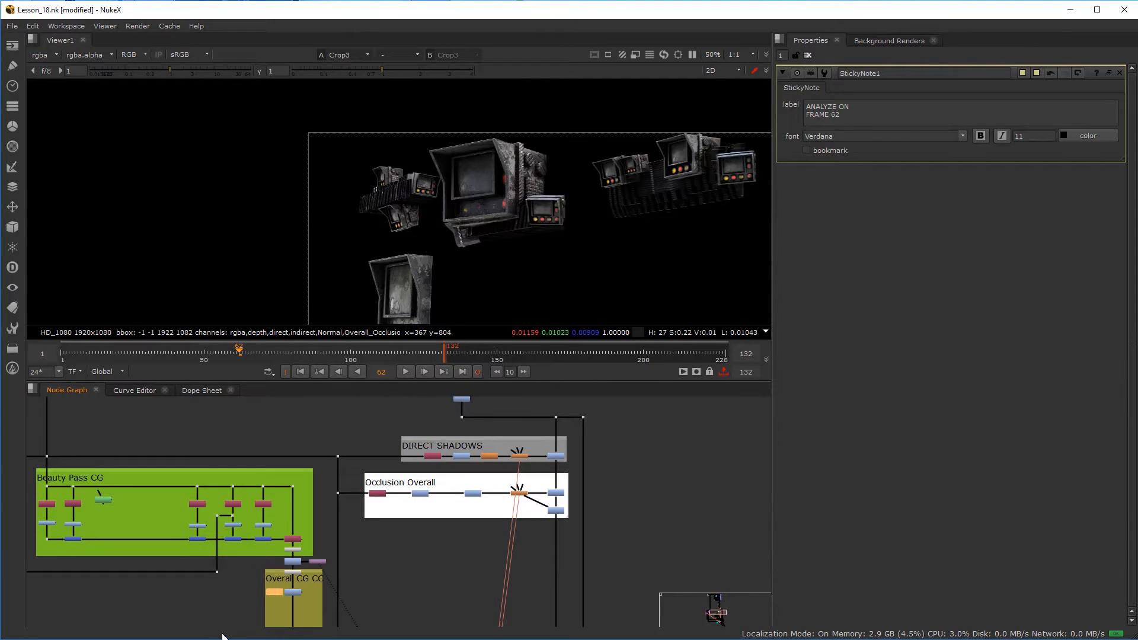
scroll(252, 598, up, 5)
middle_drag(299, 593, 376, 524)
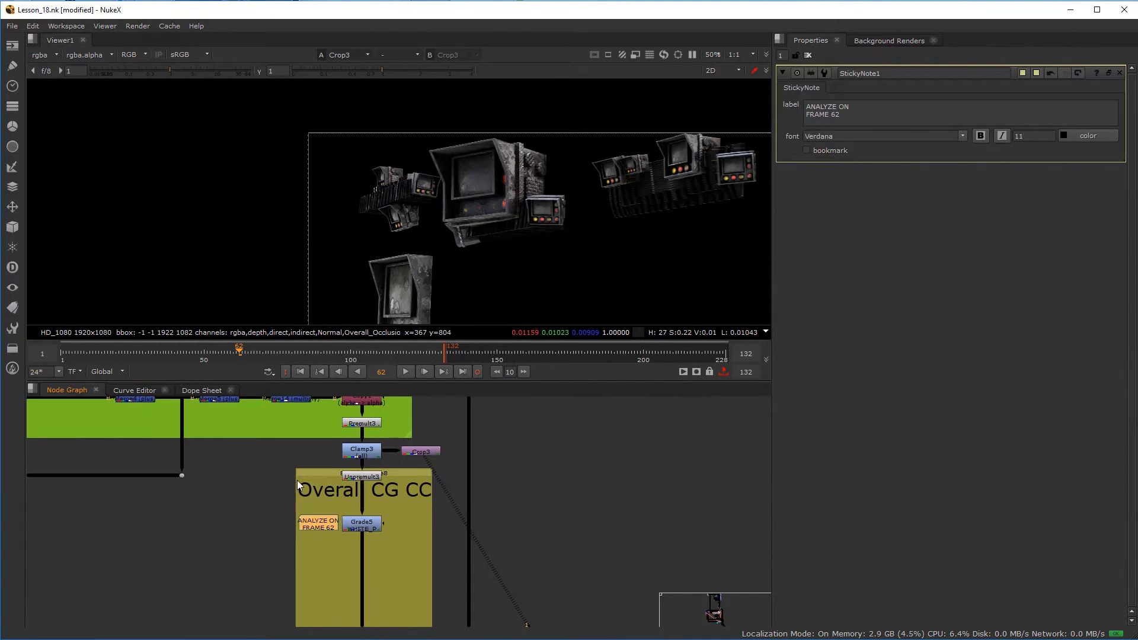
middle_drag(322, 494, 350, 535)
scroll(378, 547, up, 3)
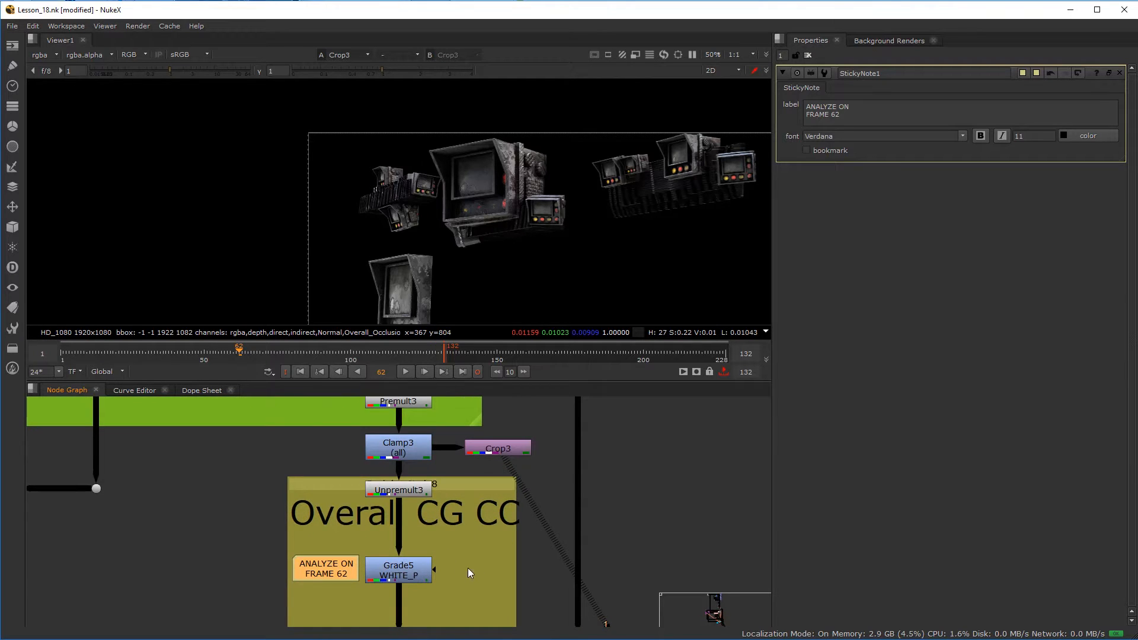
scroll(468, 573, down, 3)
middle_drag(357, 568, 304, 561)
scroll(443, 539, down, 3)
scroll(413, 572, up, 3)
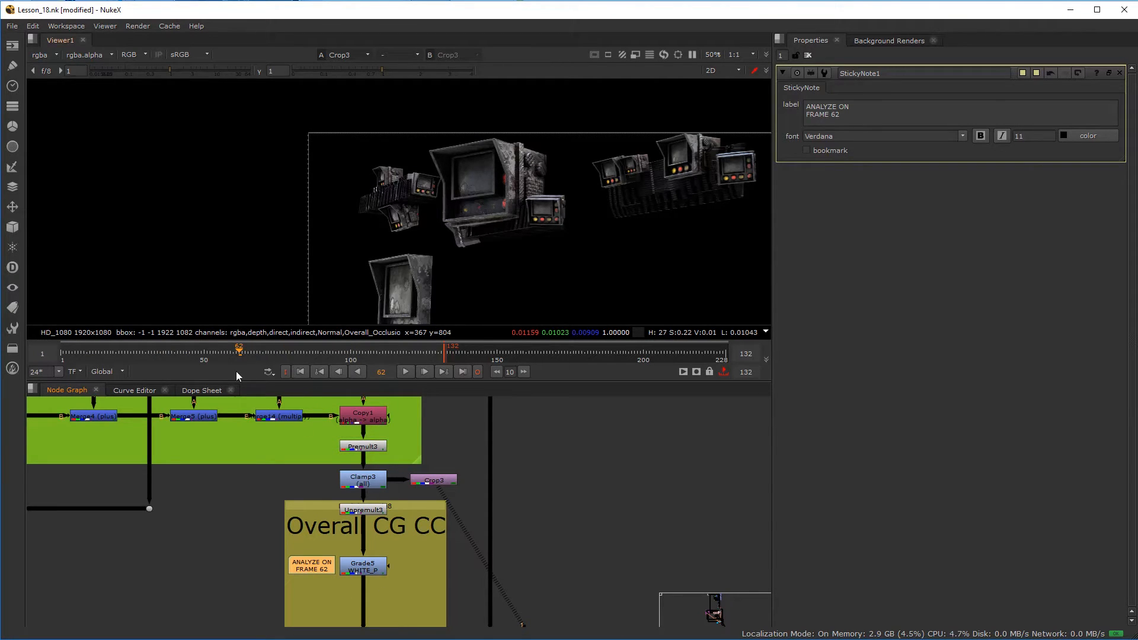
scroll(429, 482, up, 5)
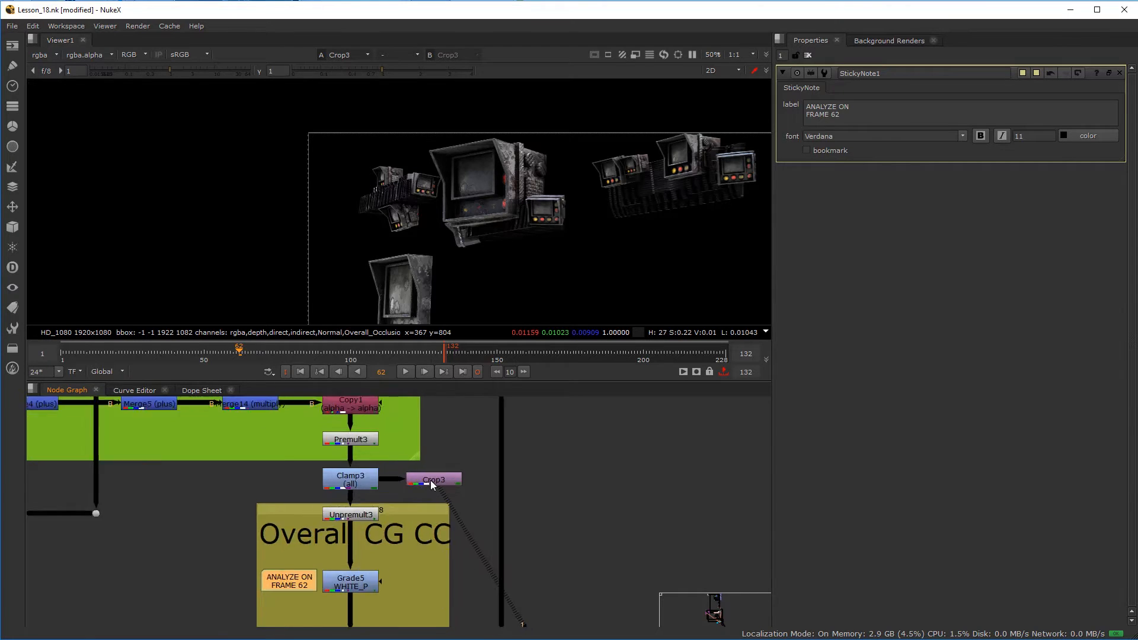
scroll(429, 482, down, 4)
- Open the Crop3 node's properties and view the uncropped CG monitors from Clamp3
click(432, 481)
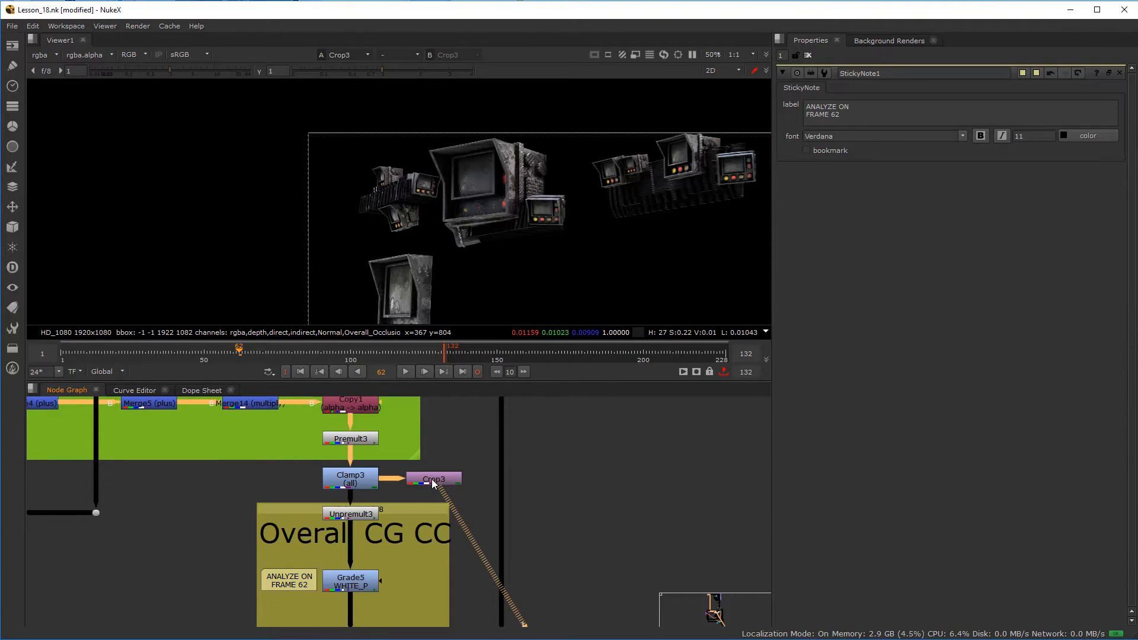
double_click(433, 481)
middle_drag(549, 241, 417, 180)
scroll(419, 191, down, 2)
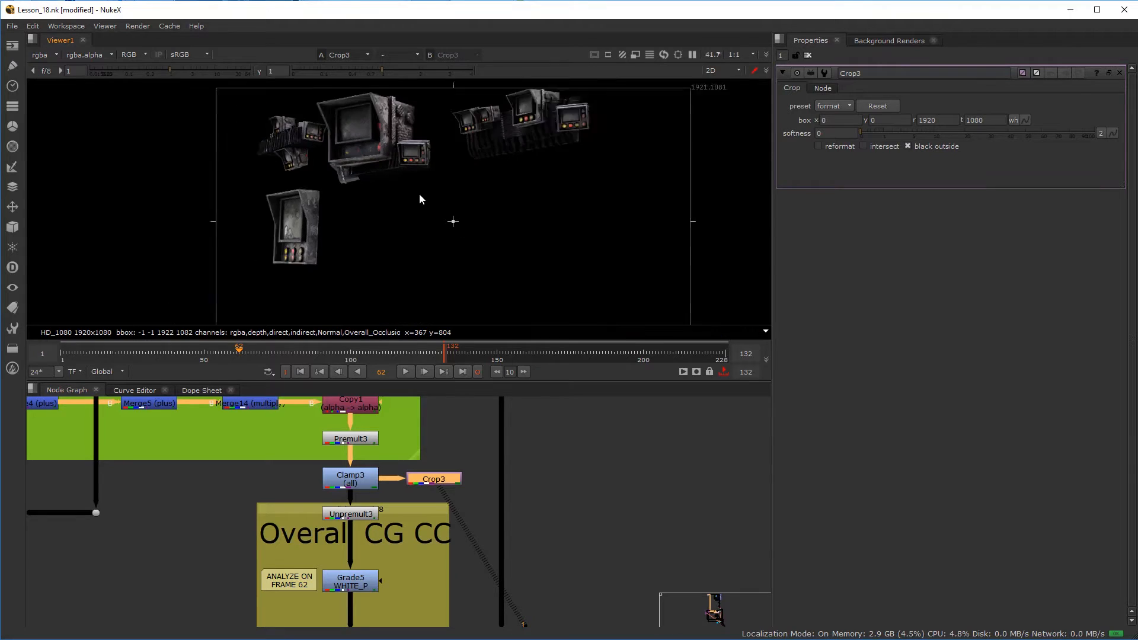
click(364, 476)
key(1)
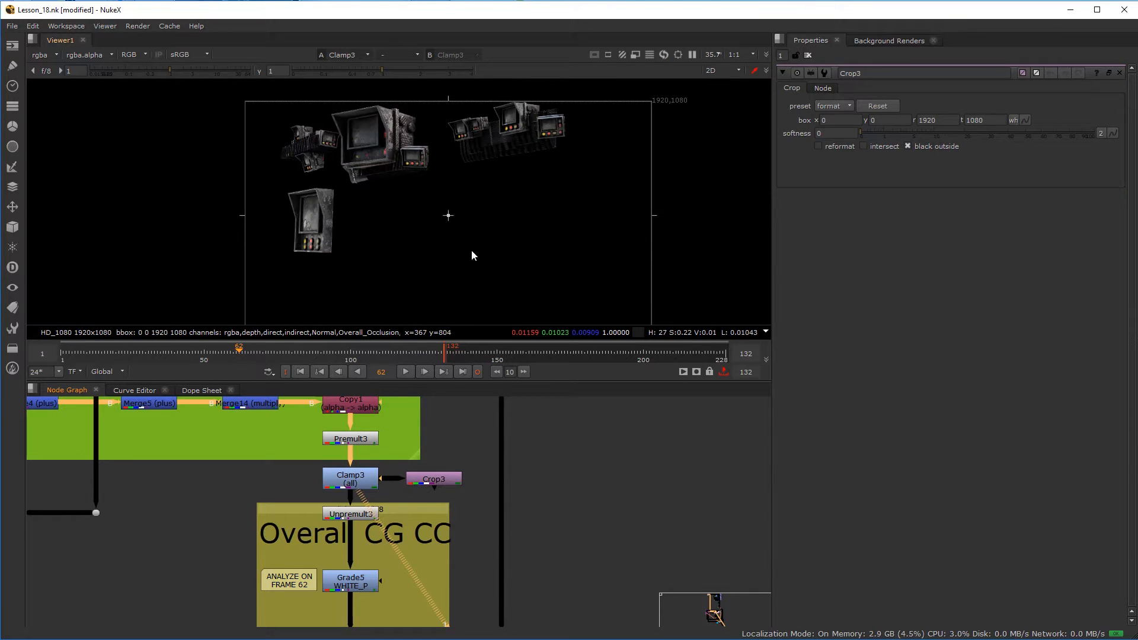
- Shrink the Crop3 box over the large monitor's lower part to about x 372, y 680, r 632, t 878
drag(247, 220, 324, 220)
drag(650, 219, 386, 194)
drag(353, 102, 349, 144)
scroll(357, 290, down, 3)
middle_drag(357, 290, 357, 215)
scroll(356, 234, up, 1)
drag(355, 239, 378, 154)
scroll(367, 191, up, 5)
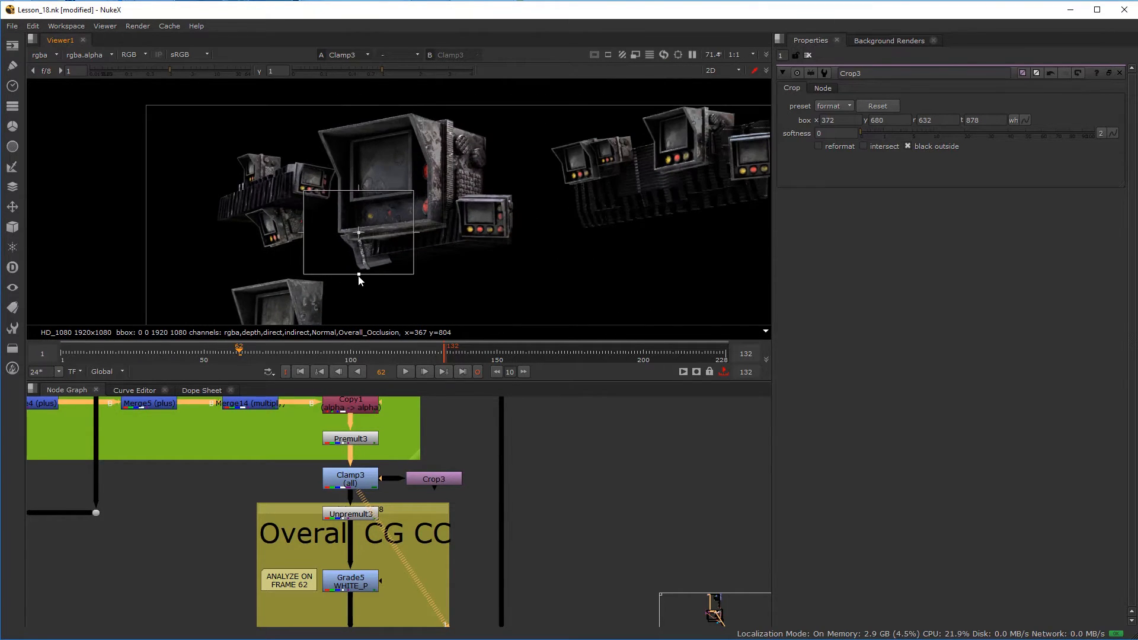
- Tighten the Crop3 box further to about y 721 and r 521
drag(358, 274, 357, 258)
middle_drag(354, 206, 353, 230)
drag(411, 260, 363, 248)
middle_drag(363, 248, 319, 244)
scroll(442, 240, up, 2)
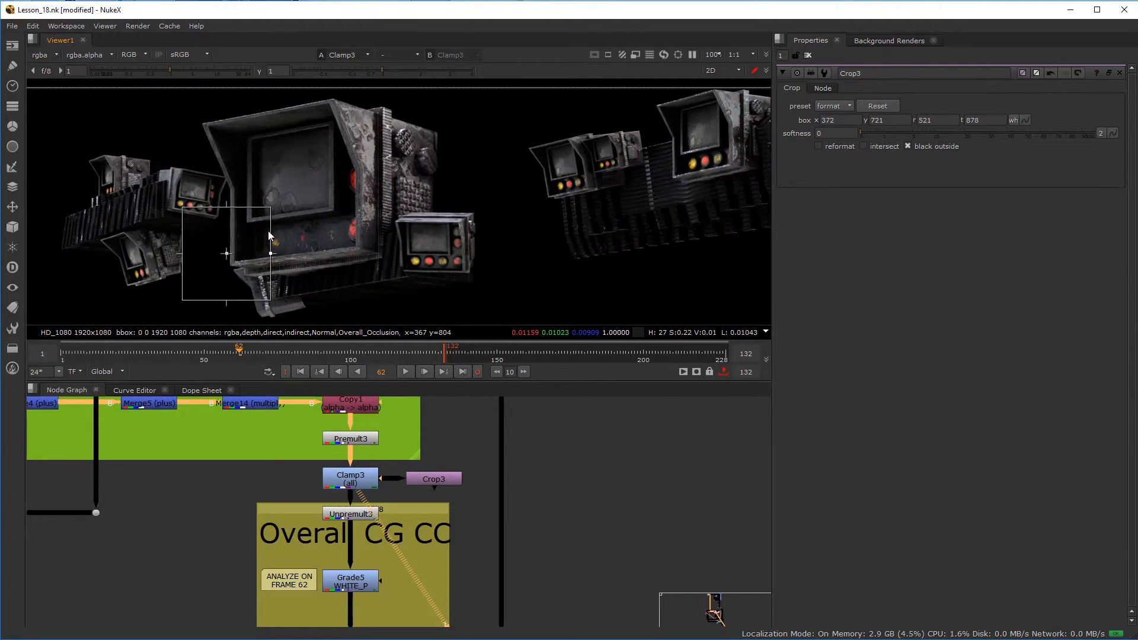
- Display the Clamp3 image as luminance with viewer gain 2 and gamma 0.29 to isolate the brightest CG areas
key(y)
drag(377, 76, 340, 69)
click(171, 69)
drag(171, 69, 183, 69)
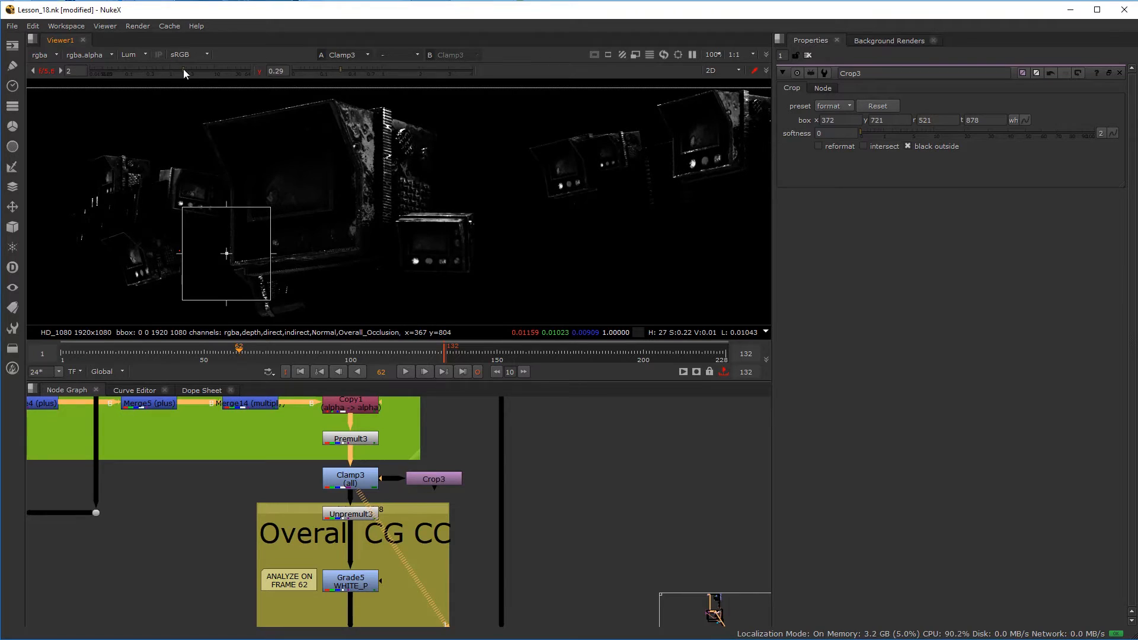
click(338, 69)
- Move the Crop3 box over the large monitor's ribbed side, to about x 637.5, y 867.5, r 786.5, t 1024.5
drag(226, 253, 383, 167)
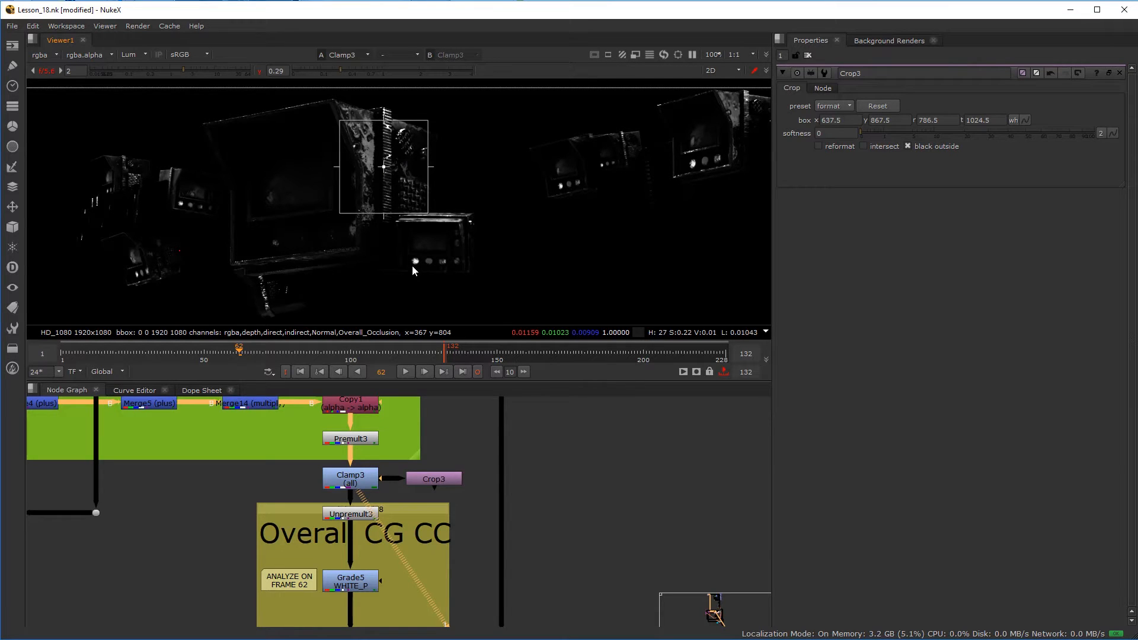
- Shrink the Crop3 box around the brightest pixels of the monitor's ribbed side, to about x 716.35, y 1010.85, r 720.35, t 1017.15
scroll(391, 132, up, 4)
drag(379, 219, 402, 155)
middle_drag(402, 156, 404, 189)
drag(507, 297, 409, 150)
middle_drag(375, 108, 387, 167)
drag(364, 134, 365, 172)
drag(307, 193, 412, 191)
scroll(415, 201, up, 5)
scroll(373, 197, up, 2)
drag(488, 111, 364, 240)
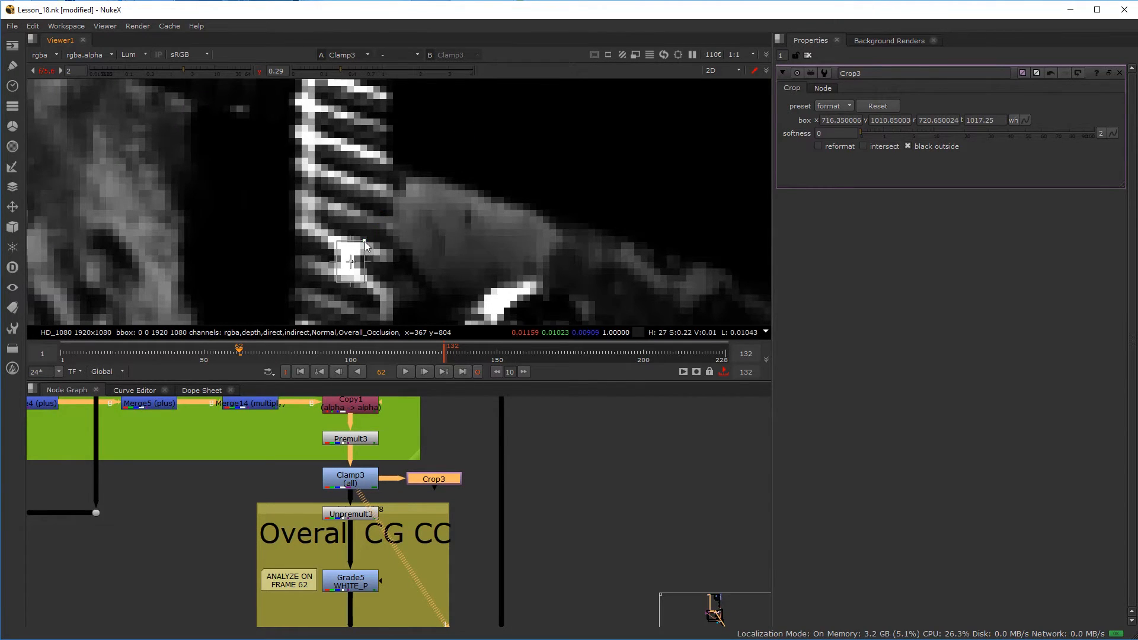
scroll(365, 241, up, 1)
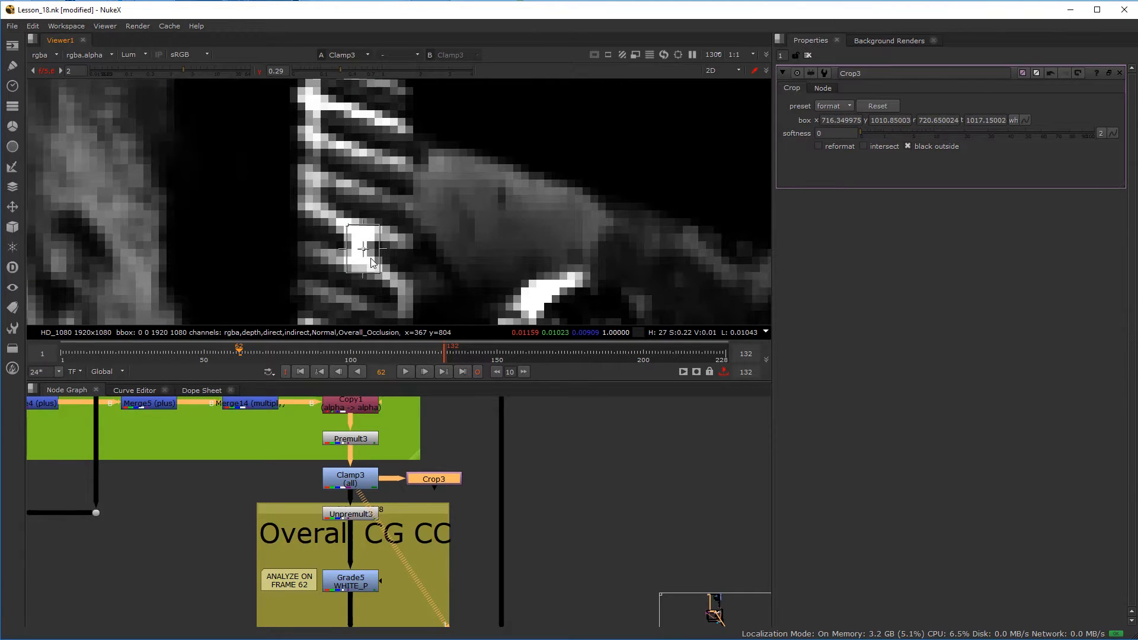
drag(380, 250, 379, 250)
scroll(351, 263, up, 2)
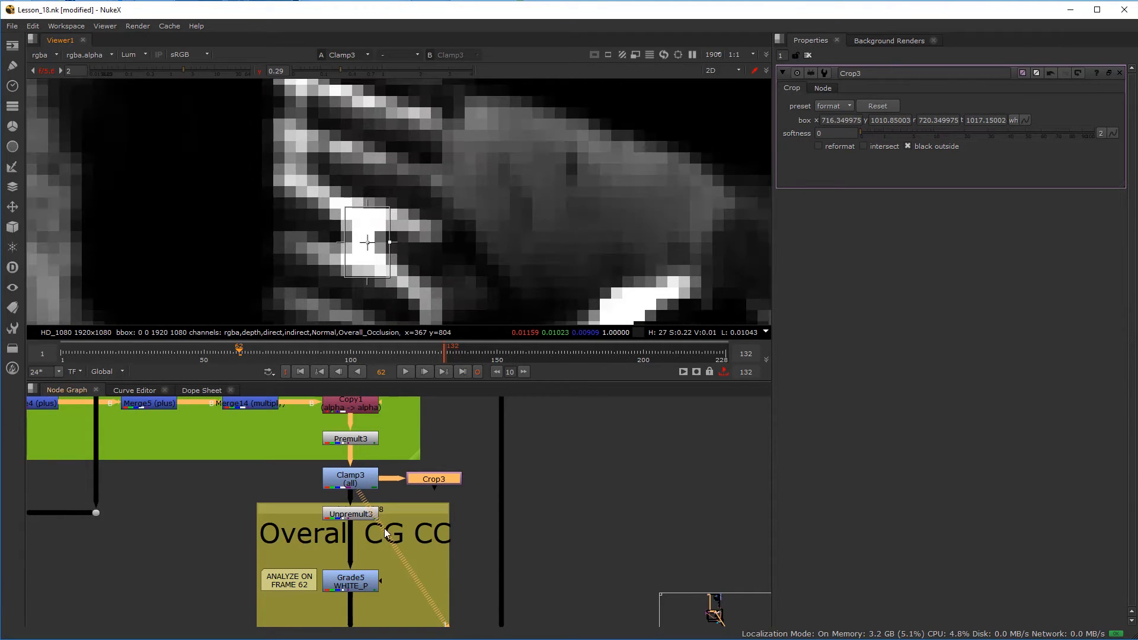
- Enable reformat and disable black outside on Crop3, and display the cropped result in the viewer
click(443, 525)
click(450, 481)
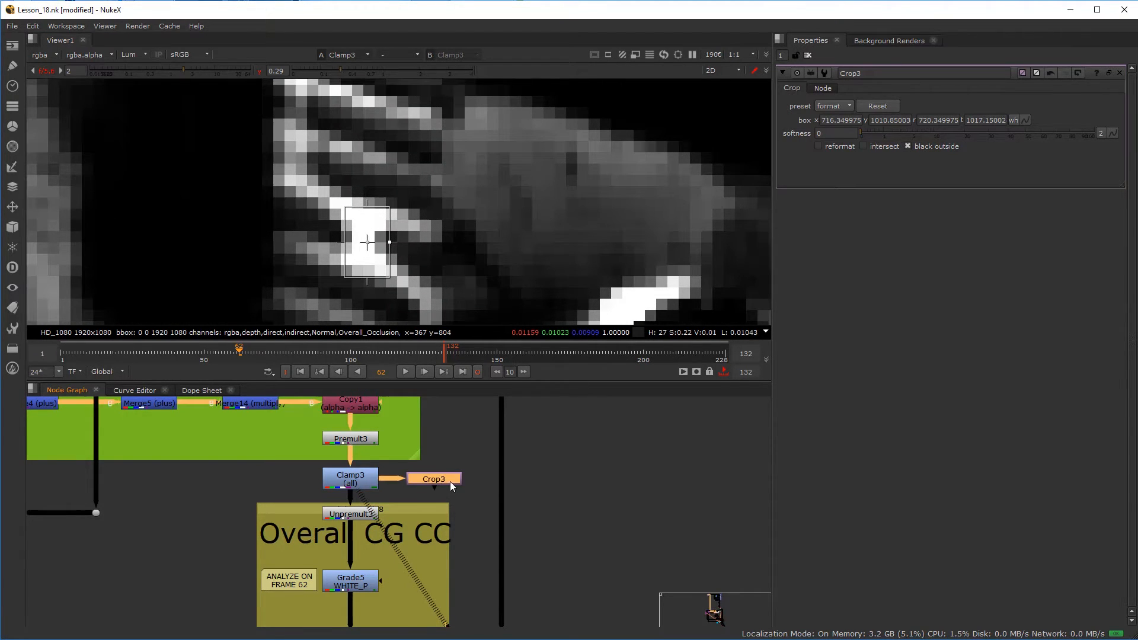
click(819, 147)
key(1)
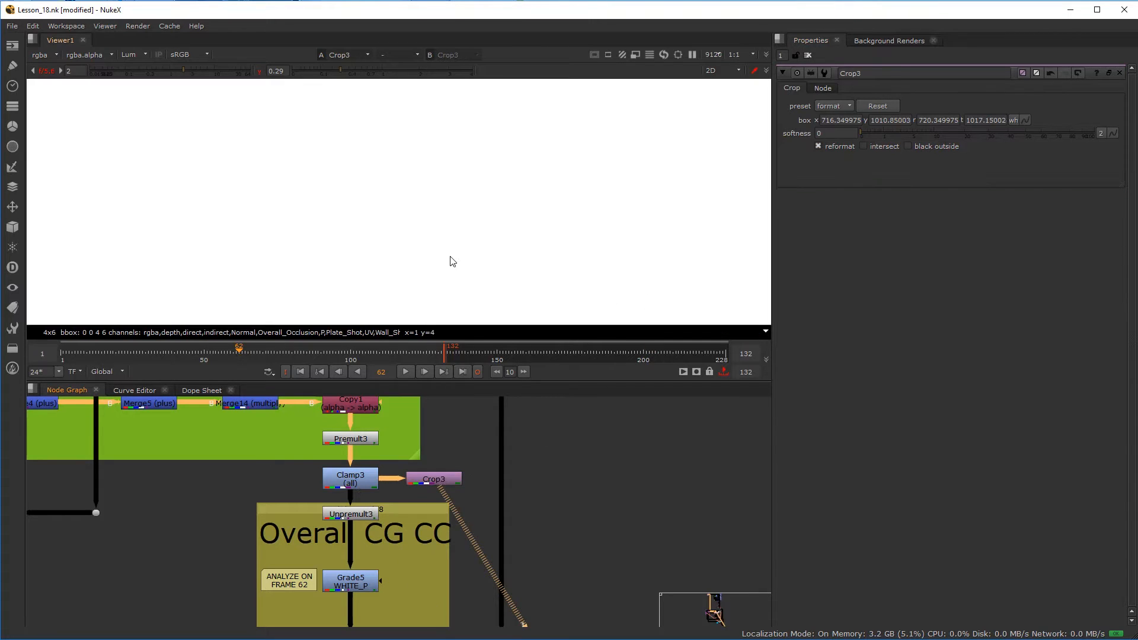
key(f)
scroll(451, 251, up, 6)
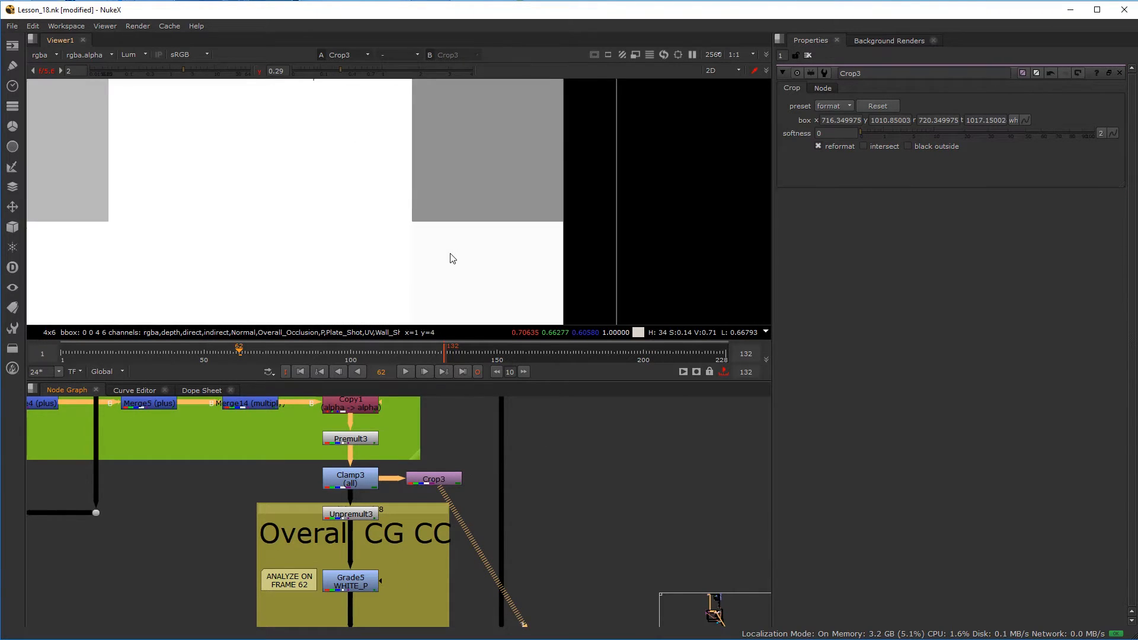
scroll(451, 253, down, 11)
scroll(450, 252, up, 1)
scroll(440, 247, up, 2)
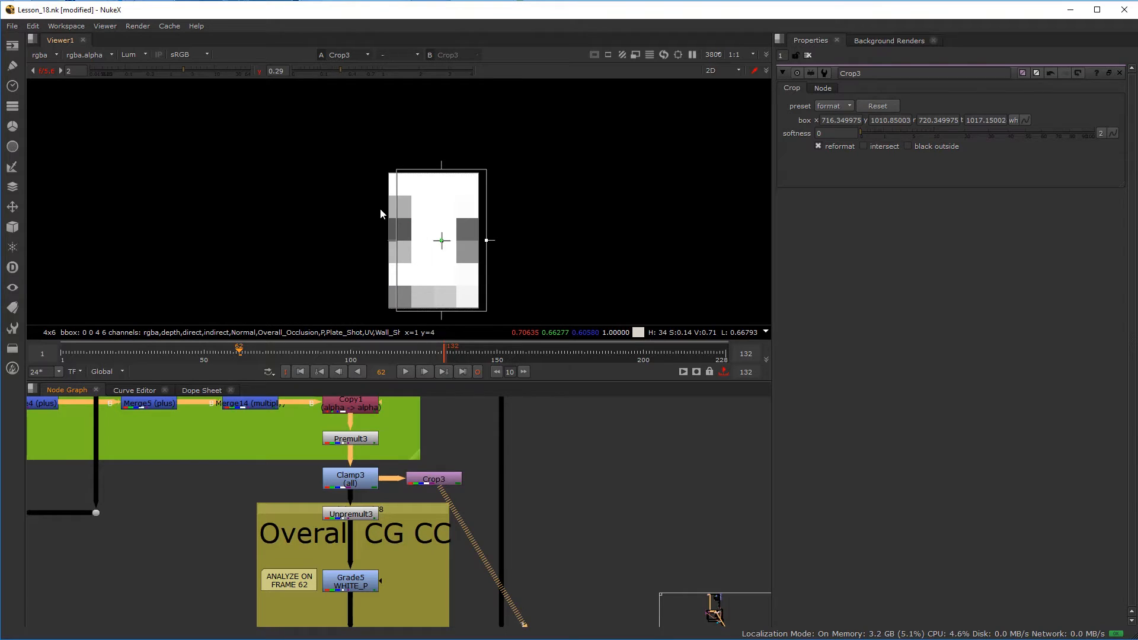
- Reset the viewer gain and gamma to 1 and sample the bright pixel at x 1, y 3 of the Crop3 image
click(259, 72)
click(47, 72)
scroll(435, 251, up, 4)
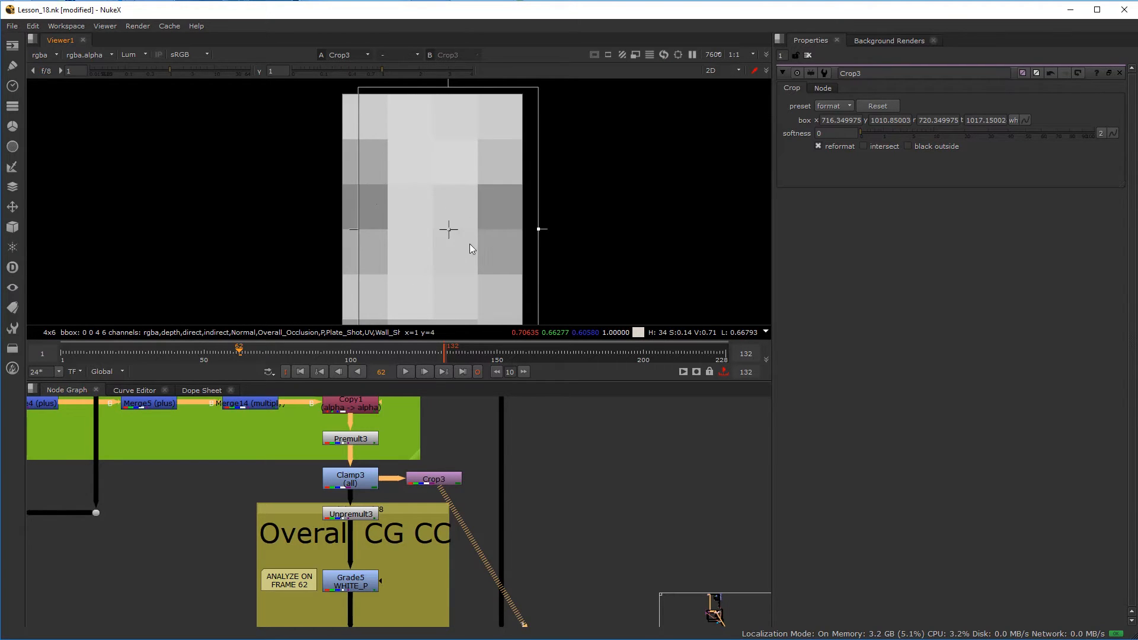
scroll(465, 252, down, 2)
click(1119, 72)
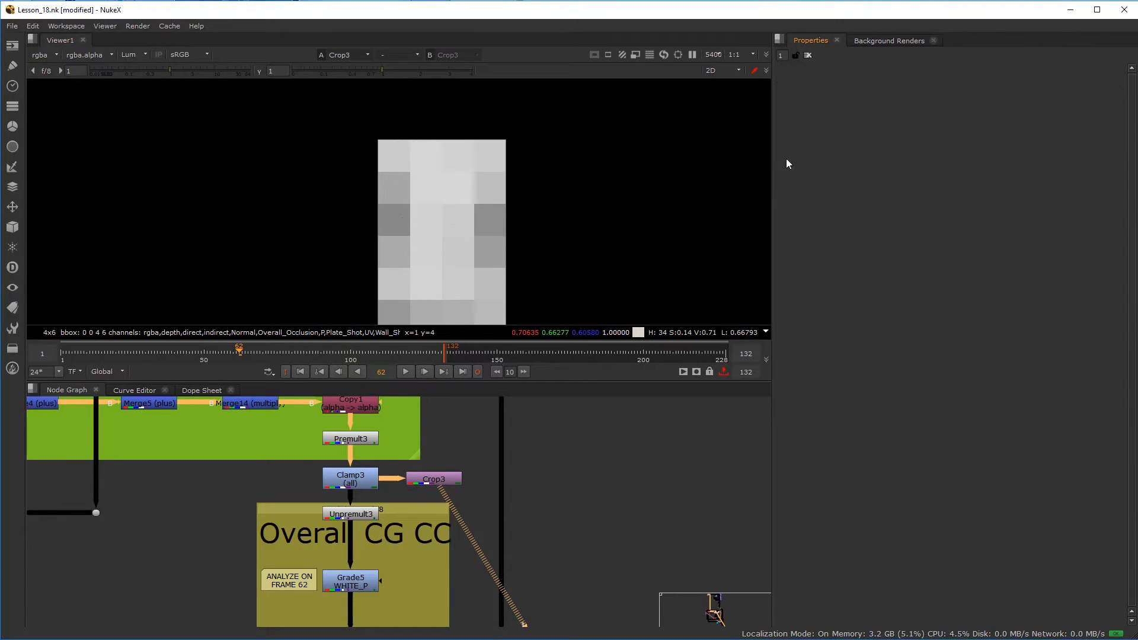
ctrl+drag(411, 182, 427, 224)
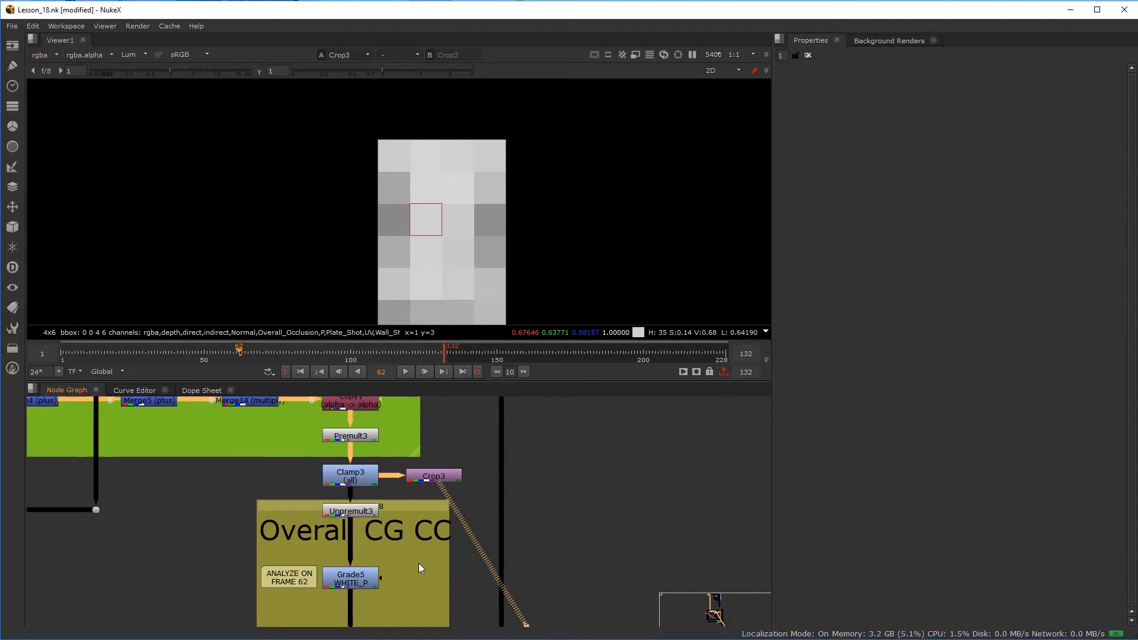
- Add a CurveTool node beside Grade5 in the Overall CG CC backdrop and connect its input to Crop3
middle_drag(419, 563, 437, 547)
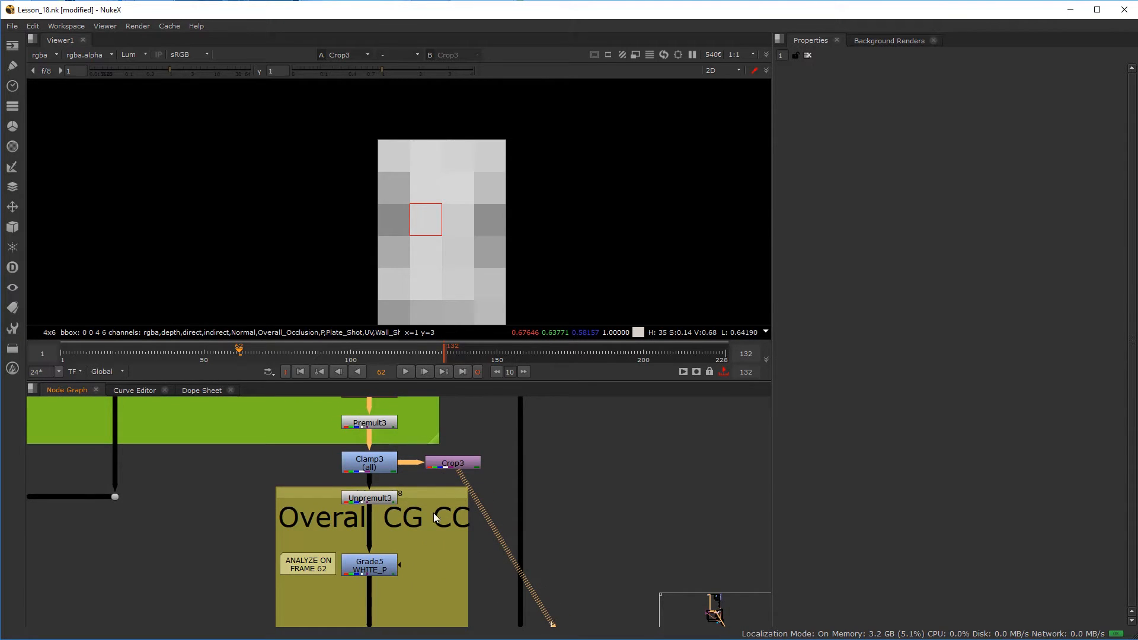
scroll(444, 563, up, 3)
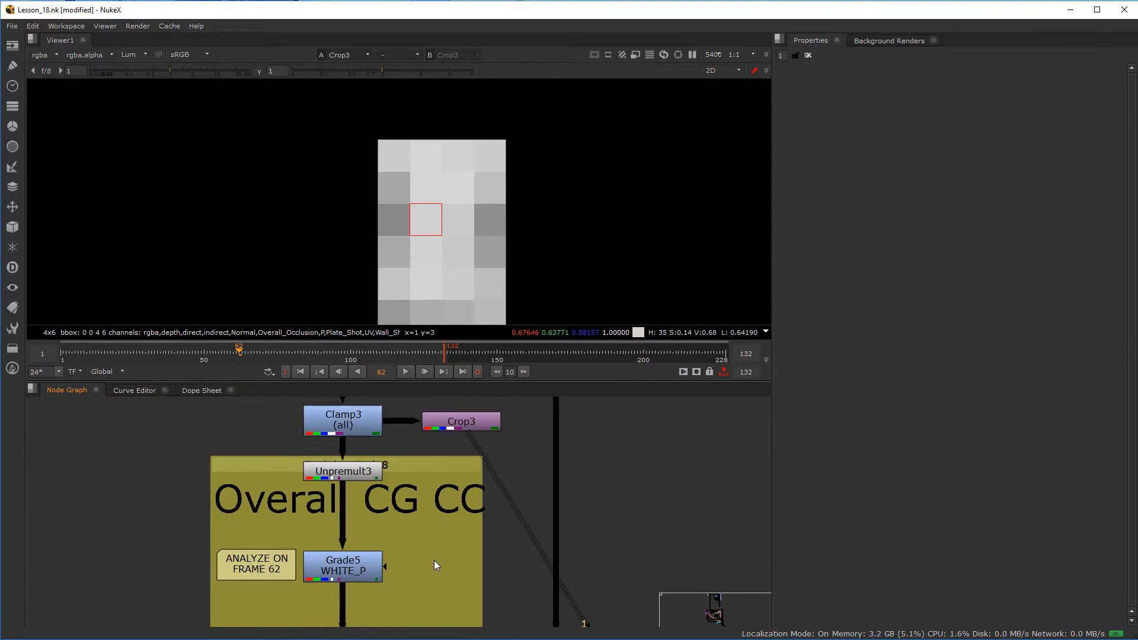
middle_drag(436, 472, 436, 501)
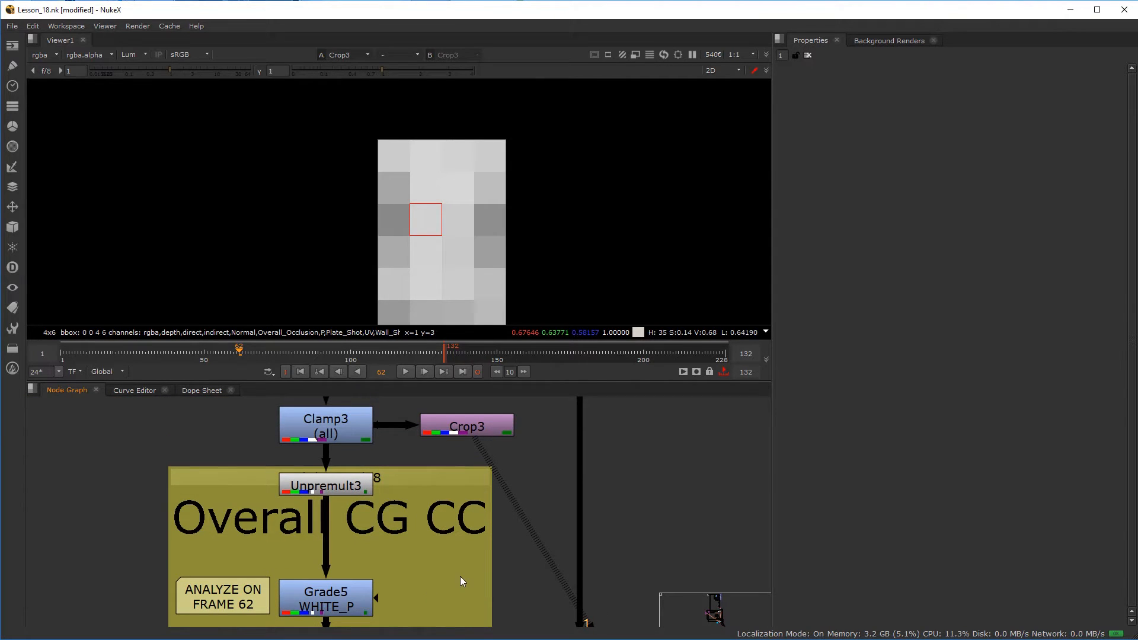
key(Tab)
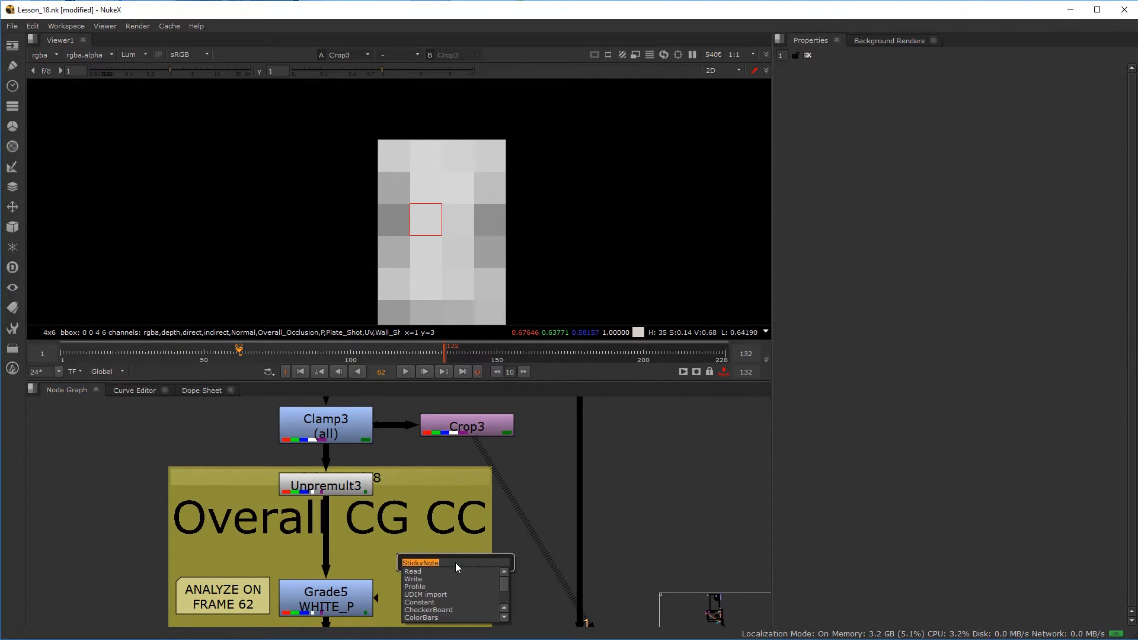
text(CurveTool)
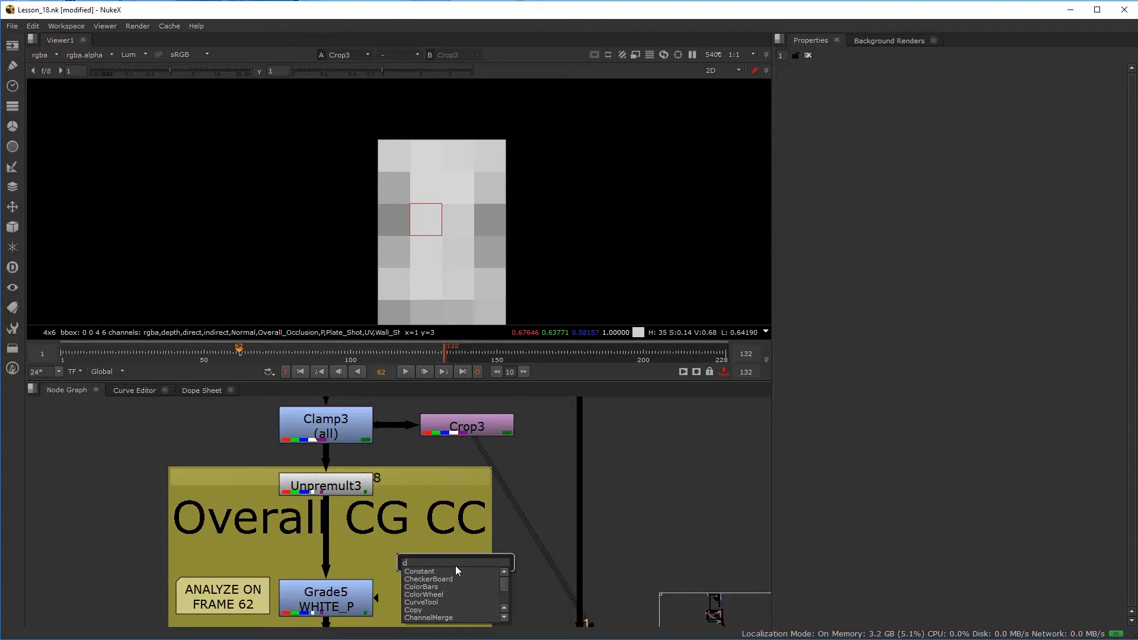
click(440, 573)
drag(436, 524, 450, 436)
drag(433, 520, 465, 432)
drag(457, 558, 458, 552)
- Run CurveTool1's Avg Intensities analysis on frame 62 only and open its resulting intensity data
click(987, 106)
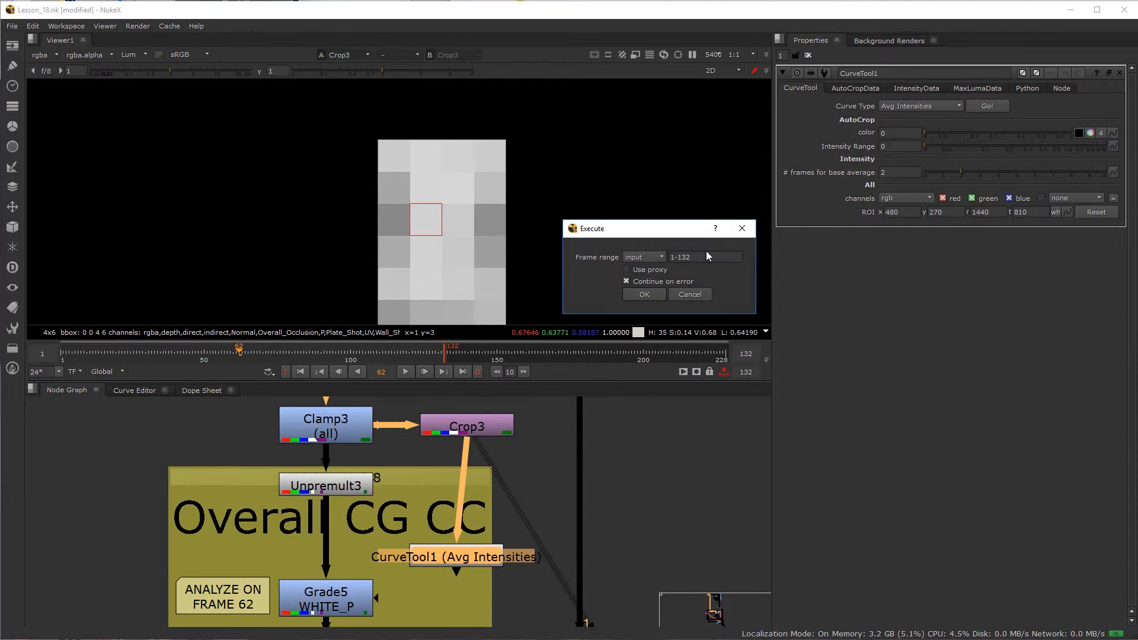
text(62)
click(656, 294)
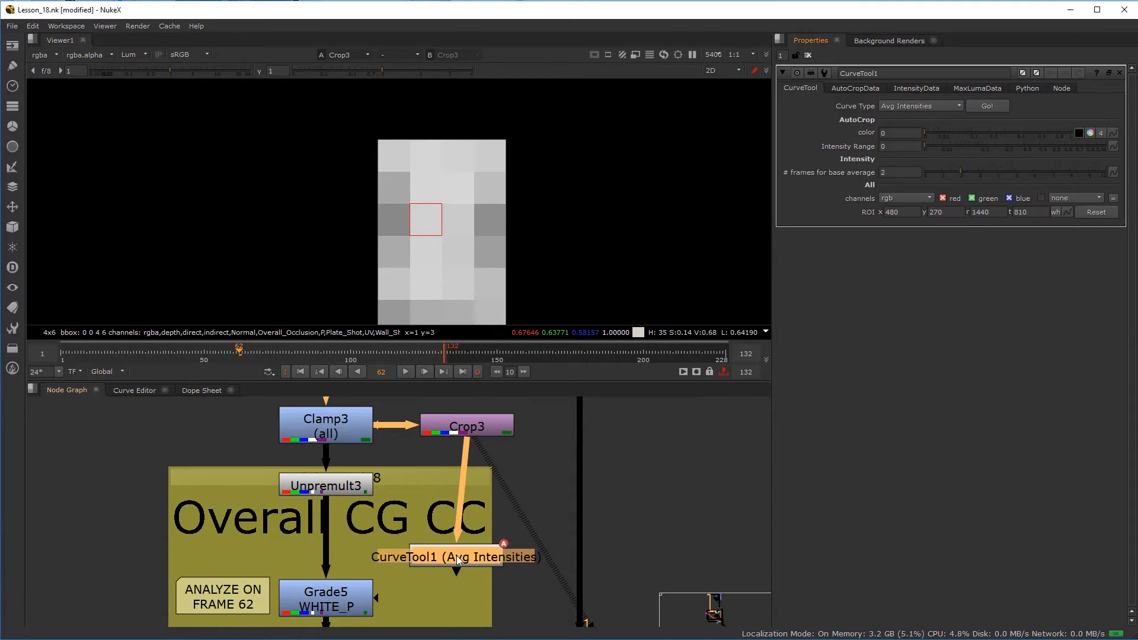
drag(454, 557, 465, 581)
click(977, 90)
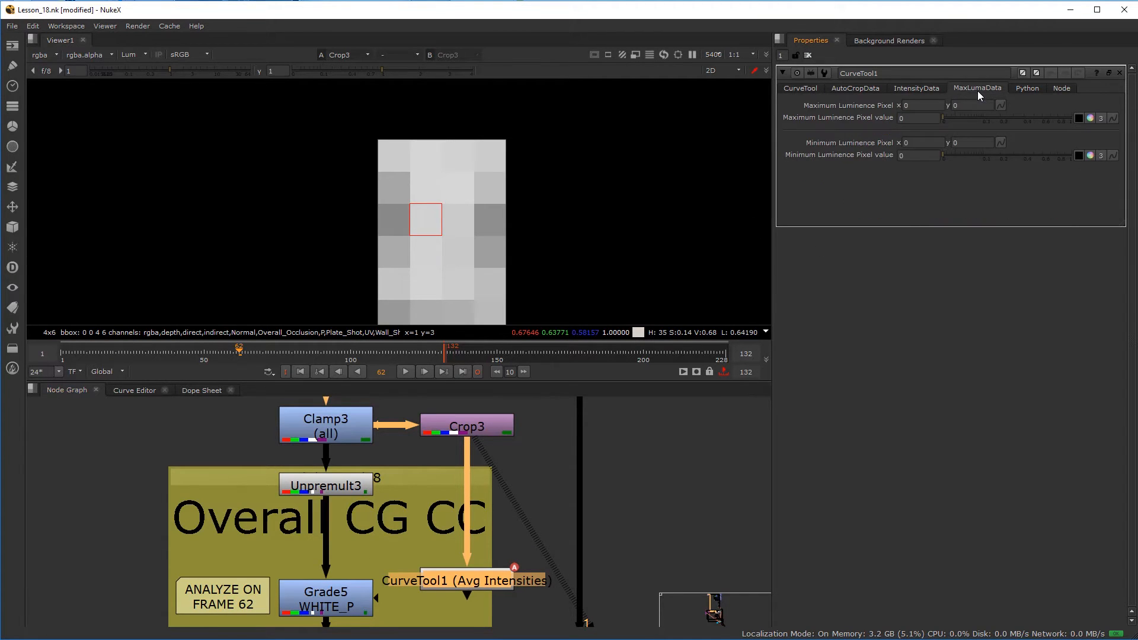
click(902, 89)
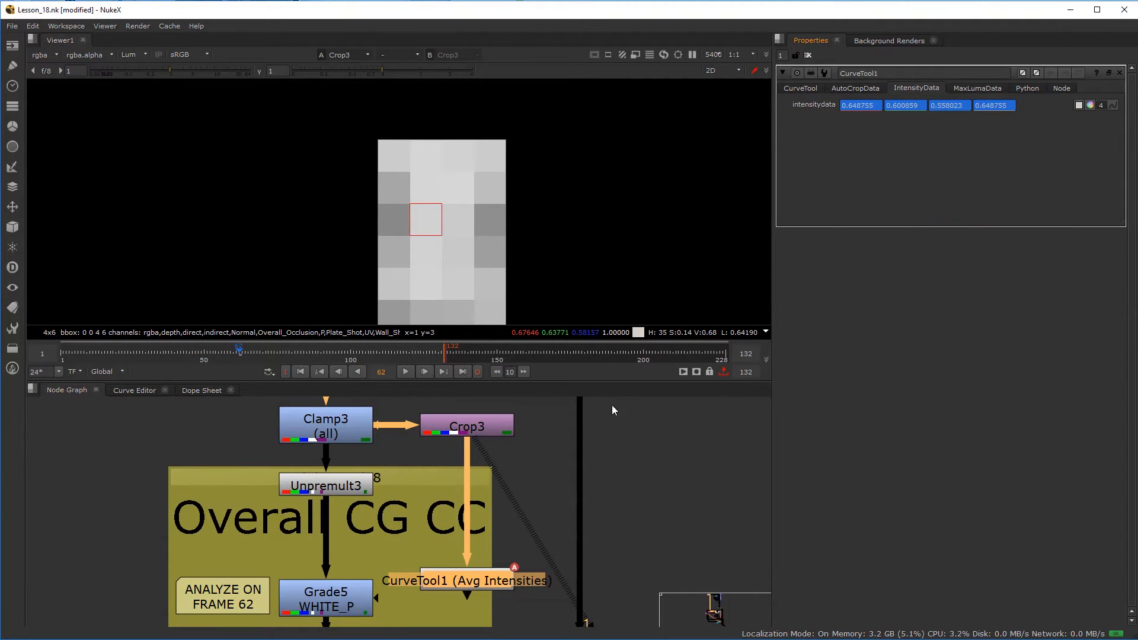
- Raise the limit of open node properties to 2 and show CurveTool1's intensity data together with Grade5's properties
scroll(439, 496, down, 3)
click(350, 531)
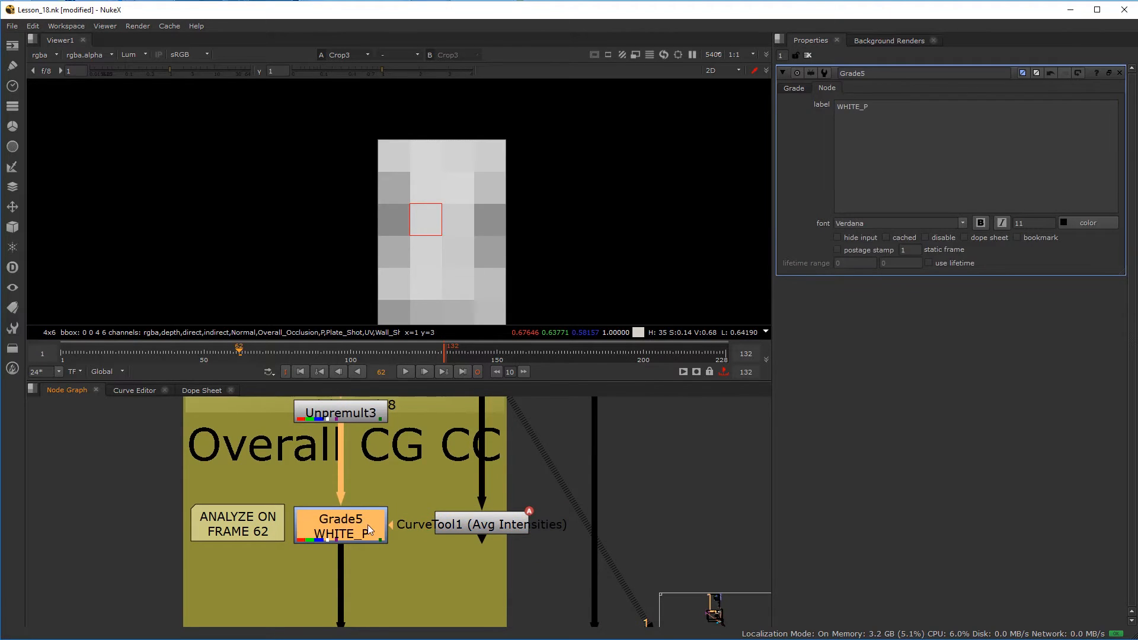
double_click(488, 524)
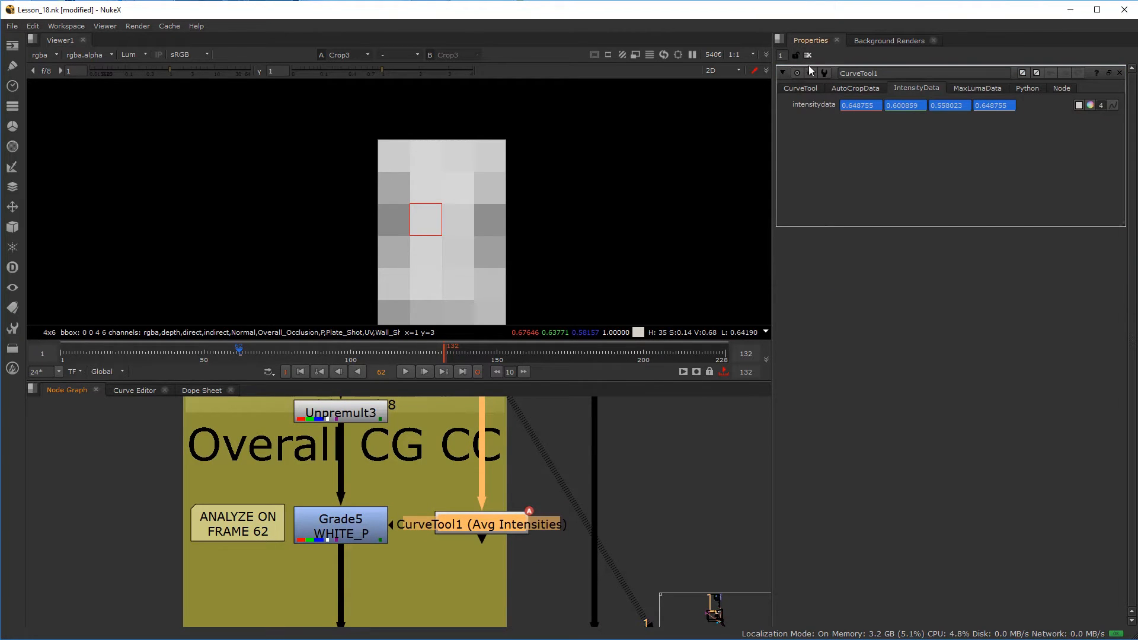
double_click(781, 55)
text(2)
double_click(374, 521)
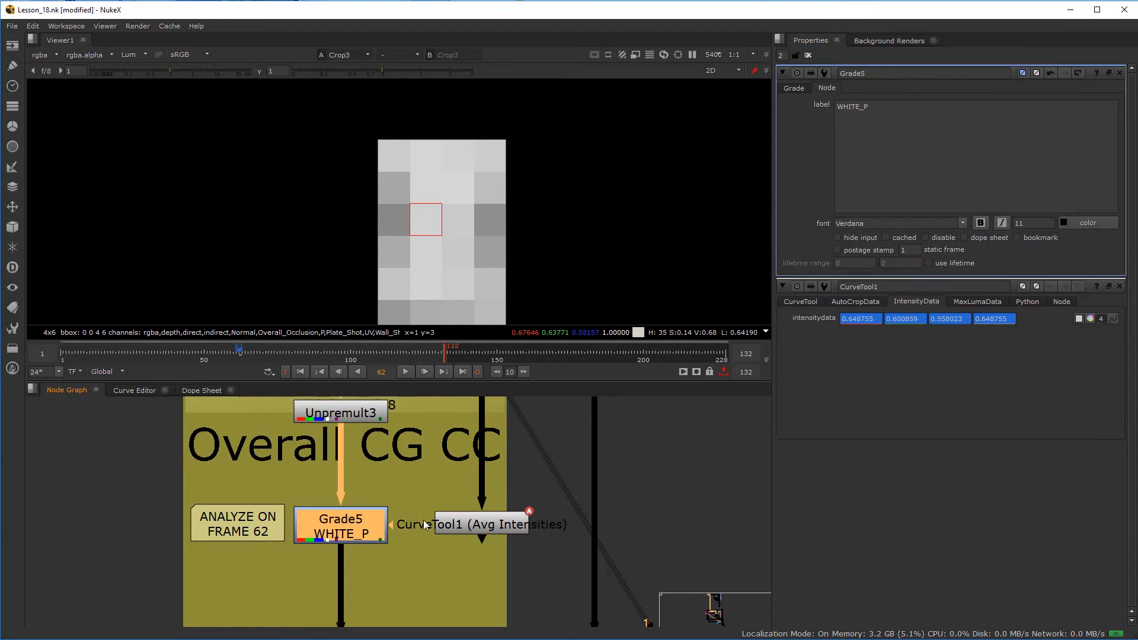
double_click(459, 527)
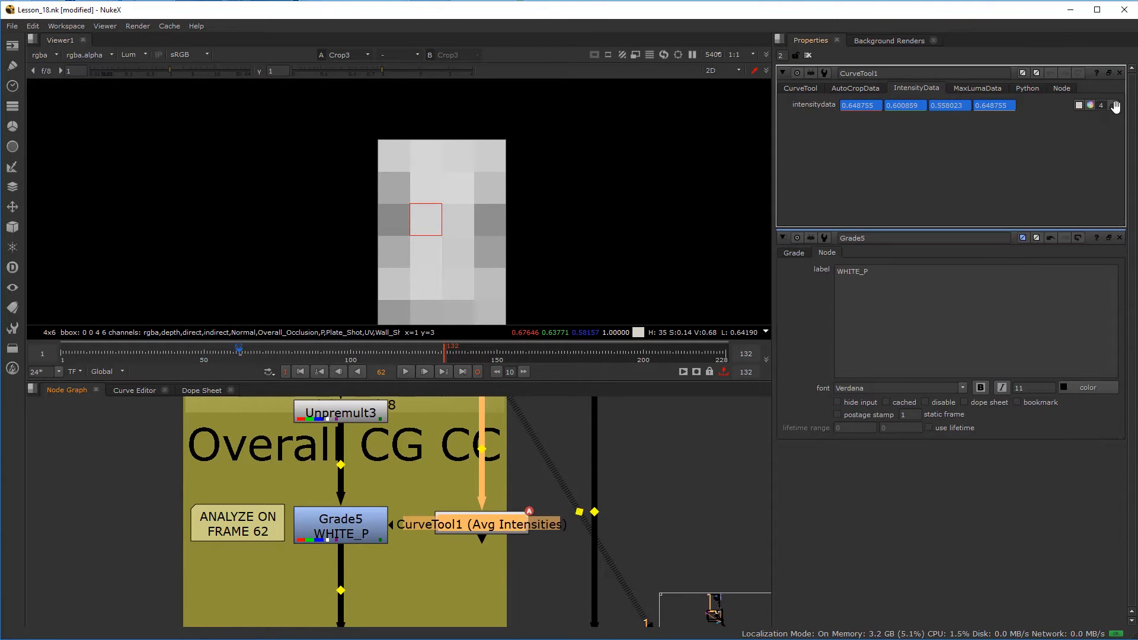
- Link the whitepoint of Grade5 to CurveTool1's intensitydata with an expression
click(793, 255)
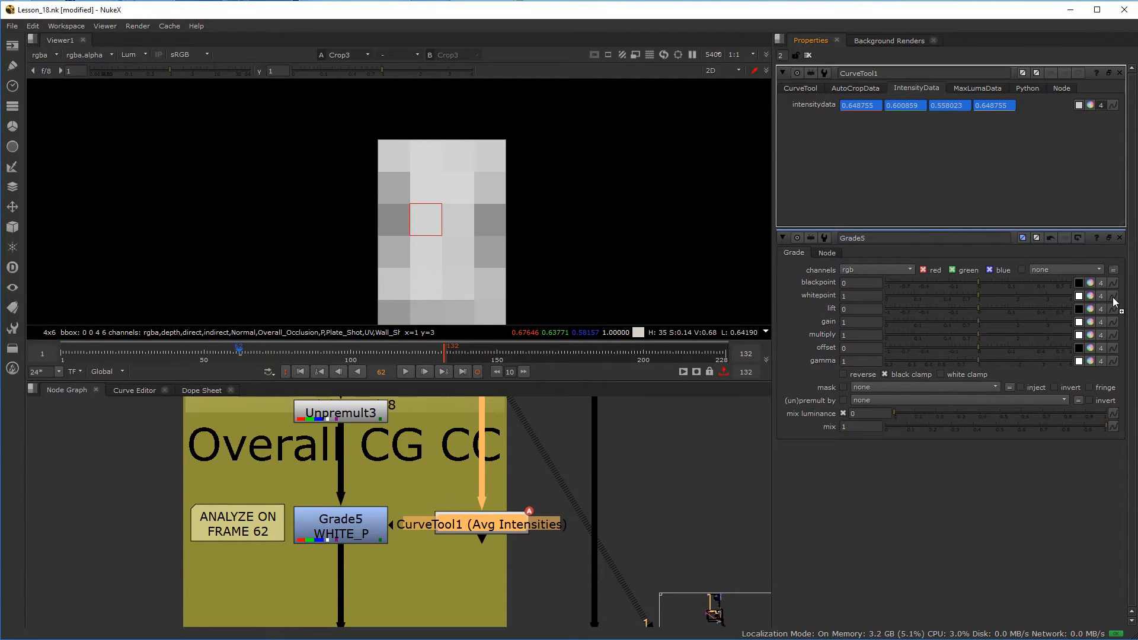
ctrl+drag(1114, 301, 1113, 297)
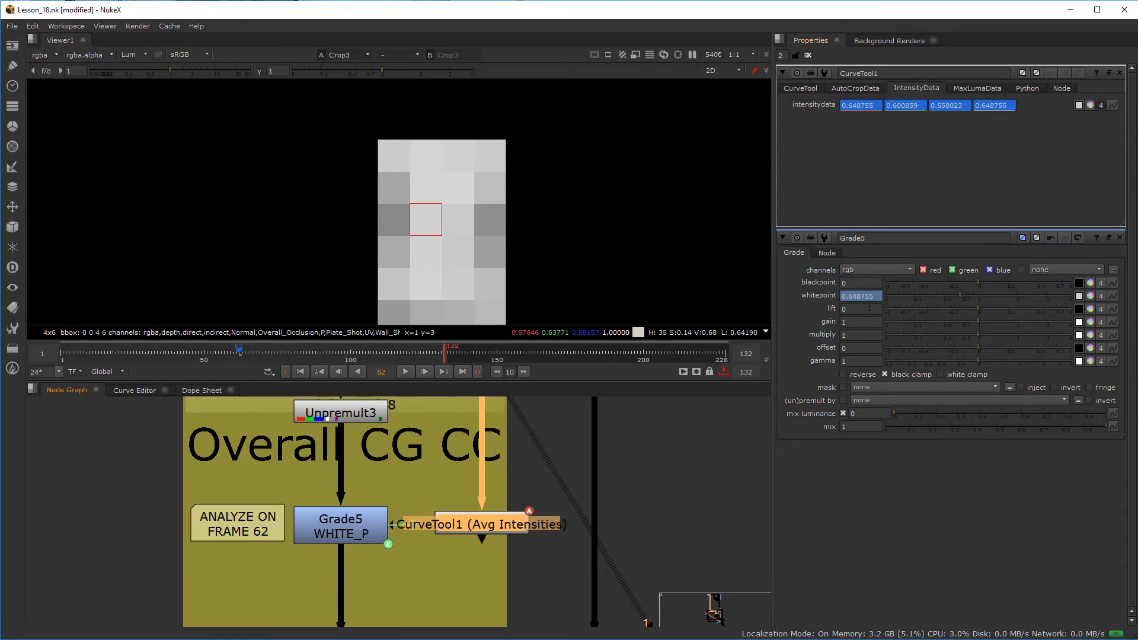
click(856, 296)
drag(849, 296, 857, 296)
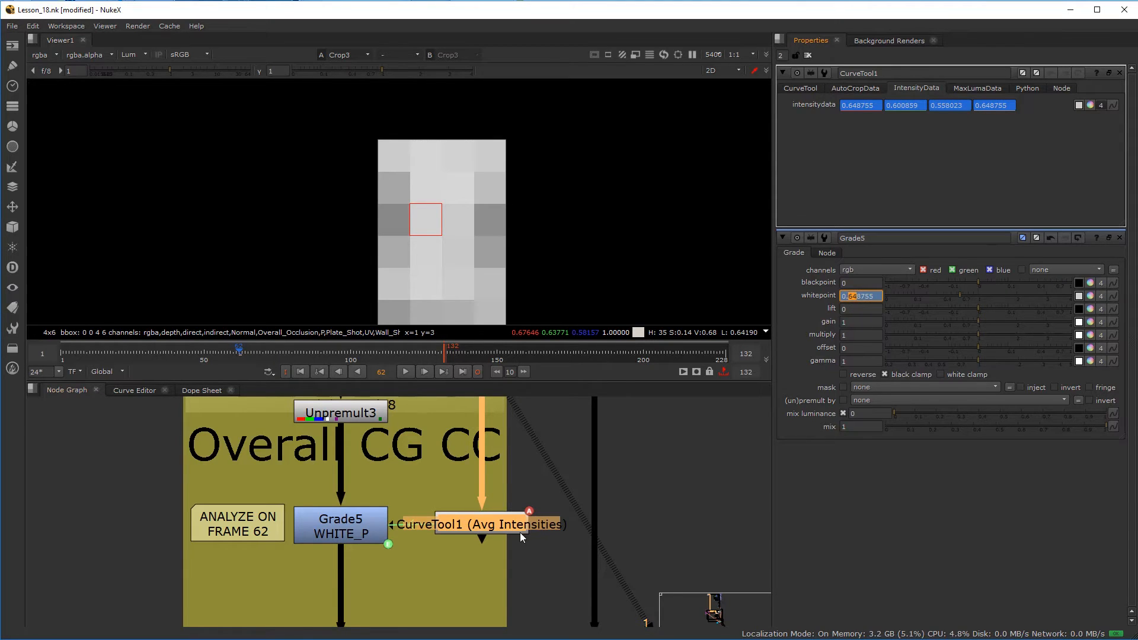
click(417, 575)
drag(489, 530, 487, 535)
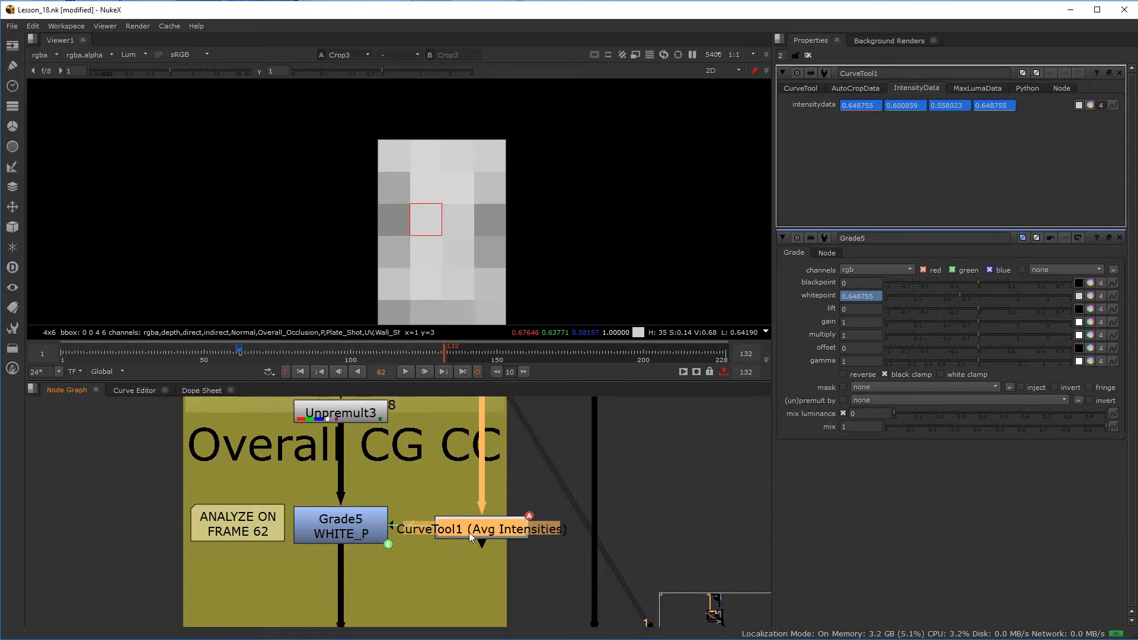
- Display the plate at Grade17, the last grade in the Occlusion Overall backdrop, in the viewer
scroll(468, 533, down, 10)
scroll(239, 554, down, 3)
middle_drag(285, 552, 368, 547)
scroll(602, 445, up, 5)
click(602, 445)
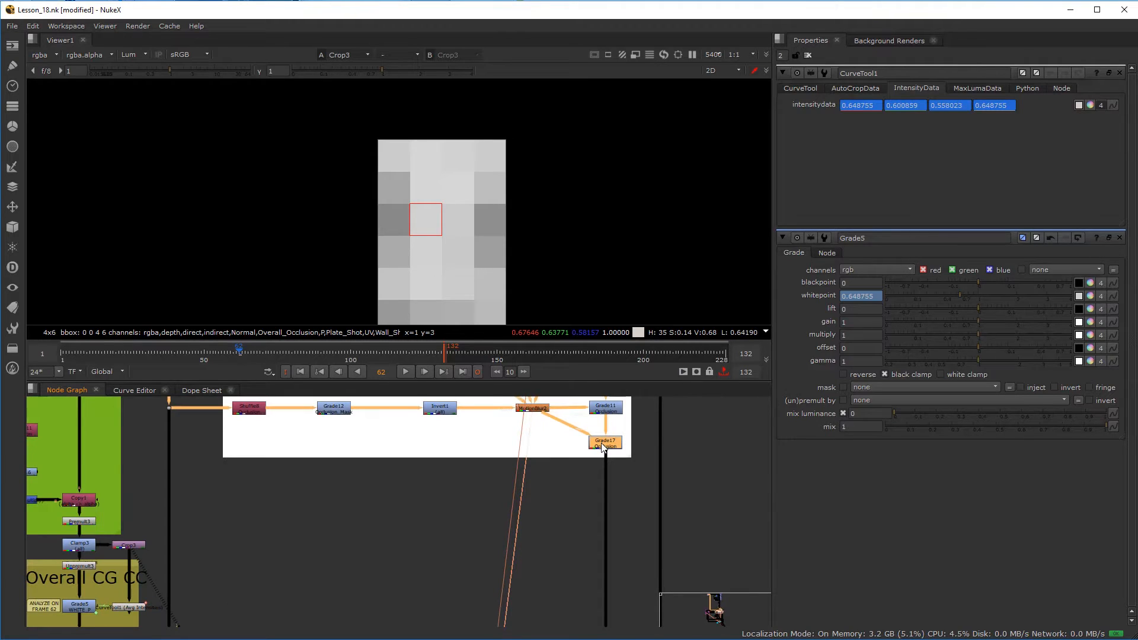
key(1)
scroll(432, 250, up, 8)
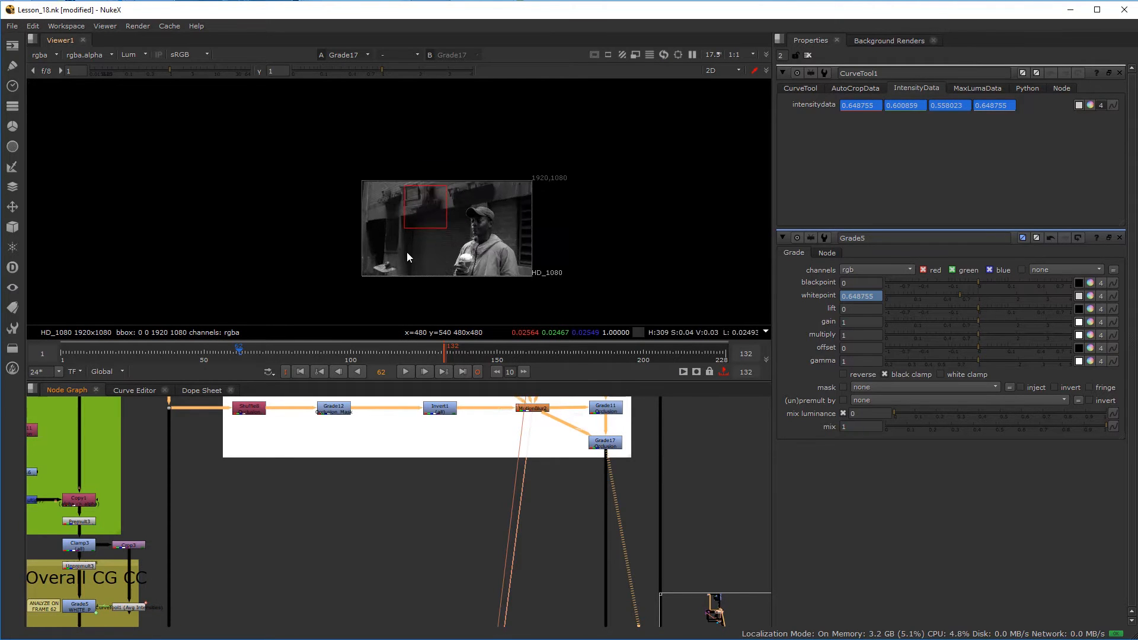
scroll(516, 213, up, 2)
scroll(514, 217, down, 5)
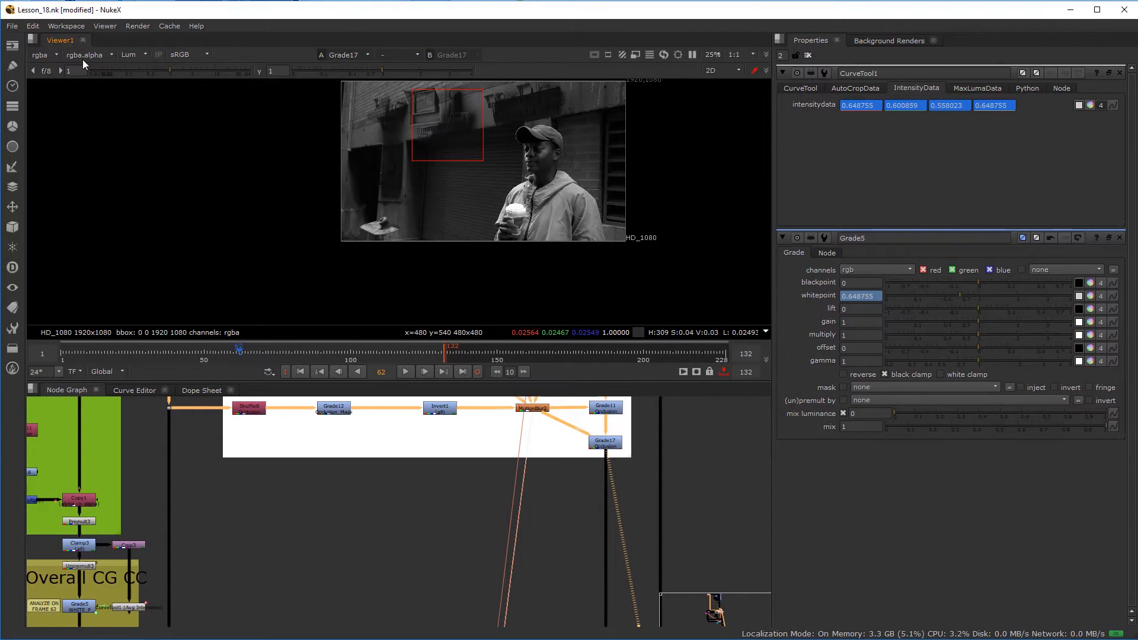
- Switch the viewer's channel display from luminance to RGB for the Grade17 plate
middle_drag(130, 617, 239, 512)
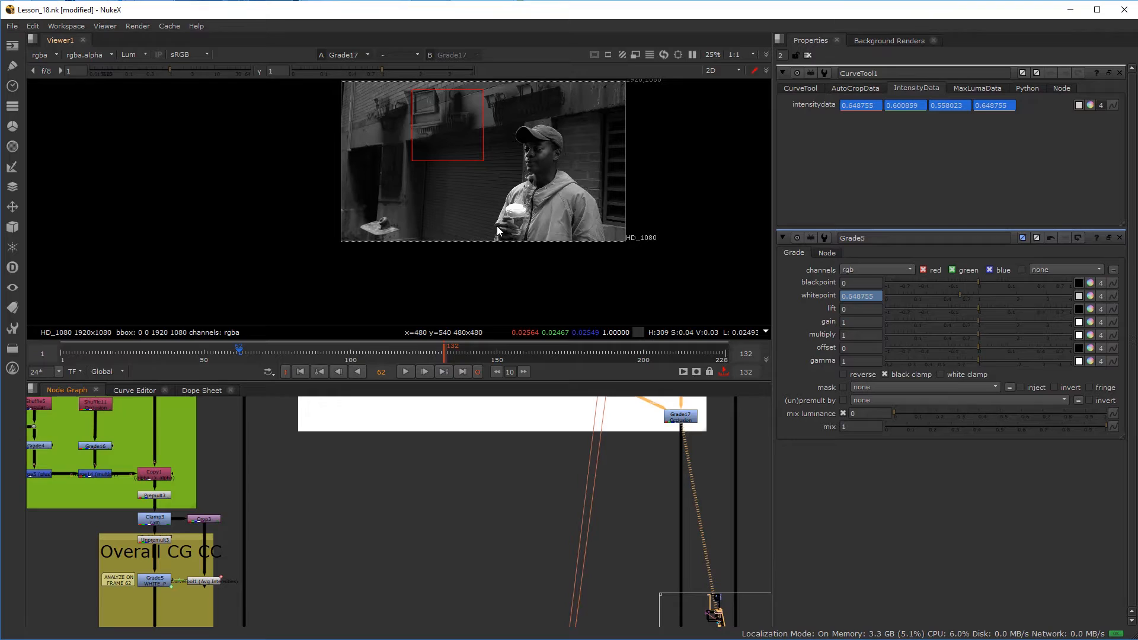
scroll(166, 562, up, 3)
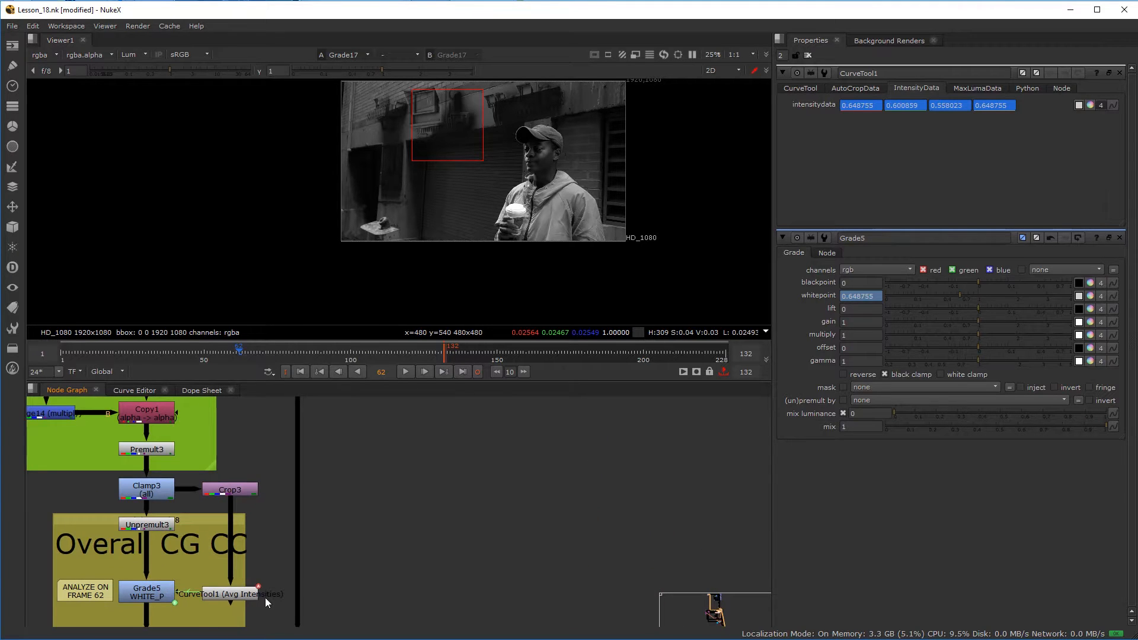
scroll(326, 575, down, 3)
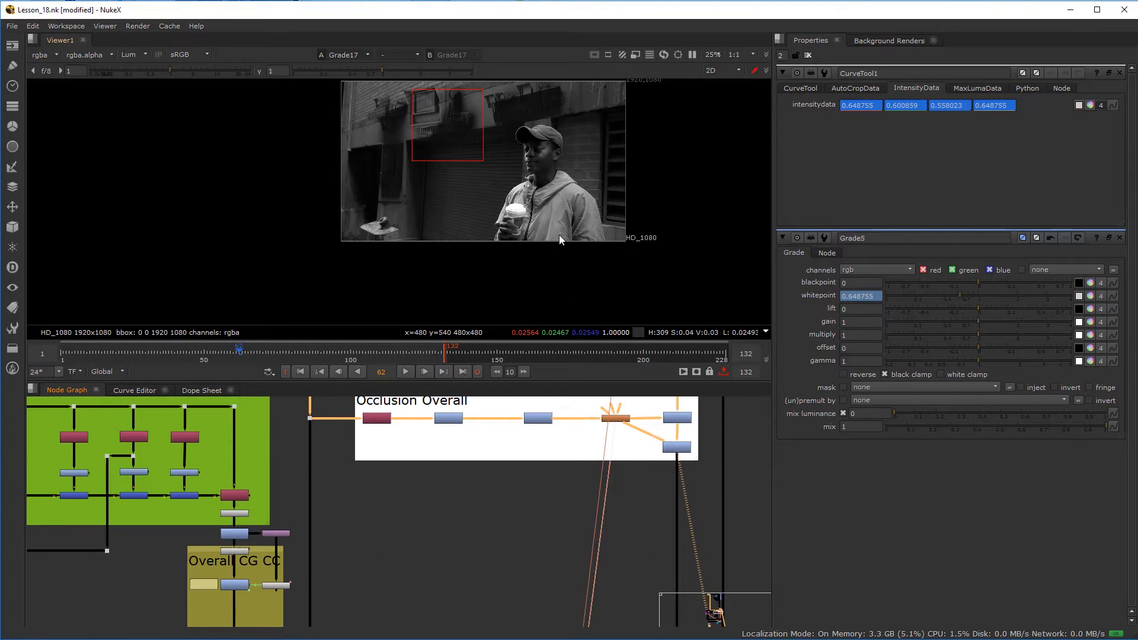
middle_drag(485, 471, 511, 545)
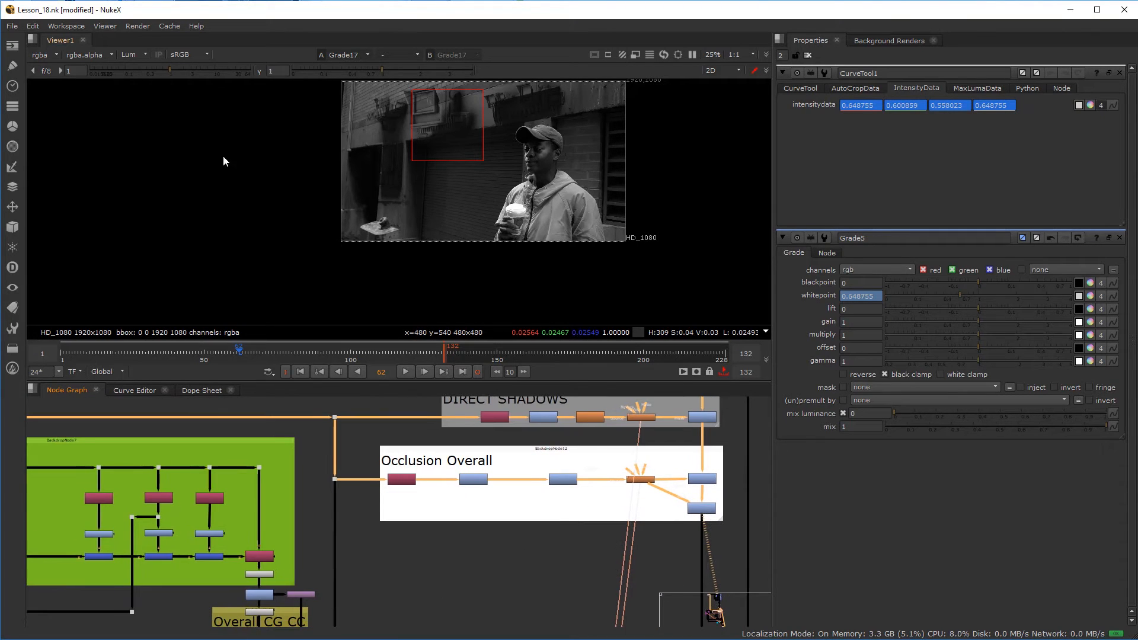
click(133, 54)
click(172, 63)
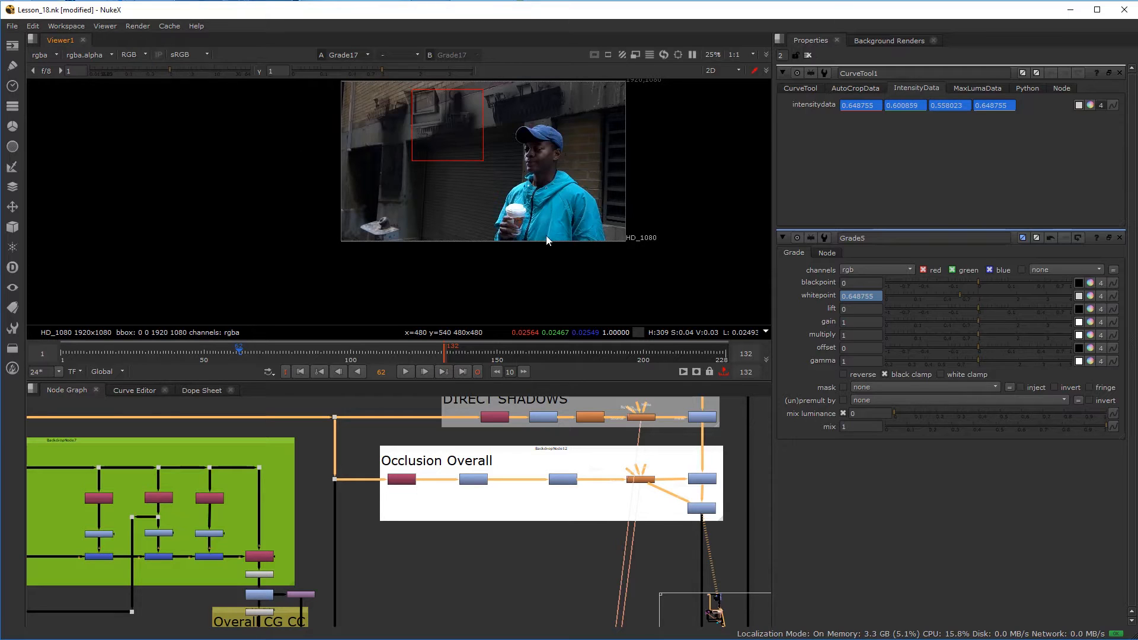
- Bring up the properties of Grade5 in the Overall CG CC backdrop and close CurveTool1's properties
middle_drag(361, 603, 350, 521)
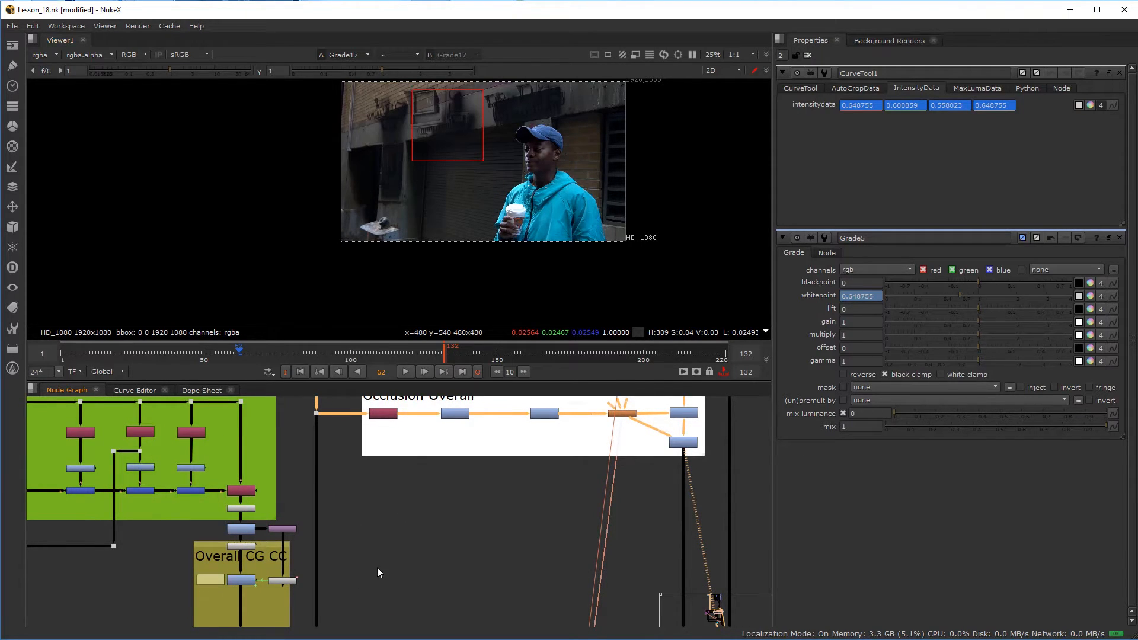
scroll(264, 584, up, 3)
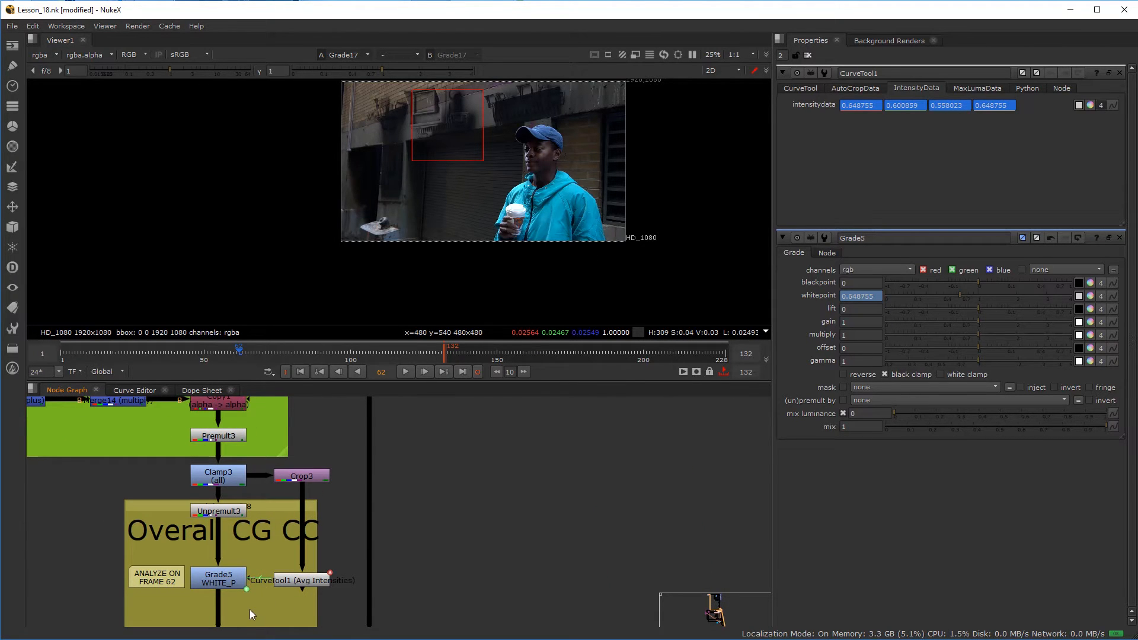
scroll(569, 222, down, 2)
scroll(521, 504, down, 2)
scroll(330, 528, down, 2)
middle_drag(282, 533, 357, 532)
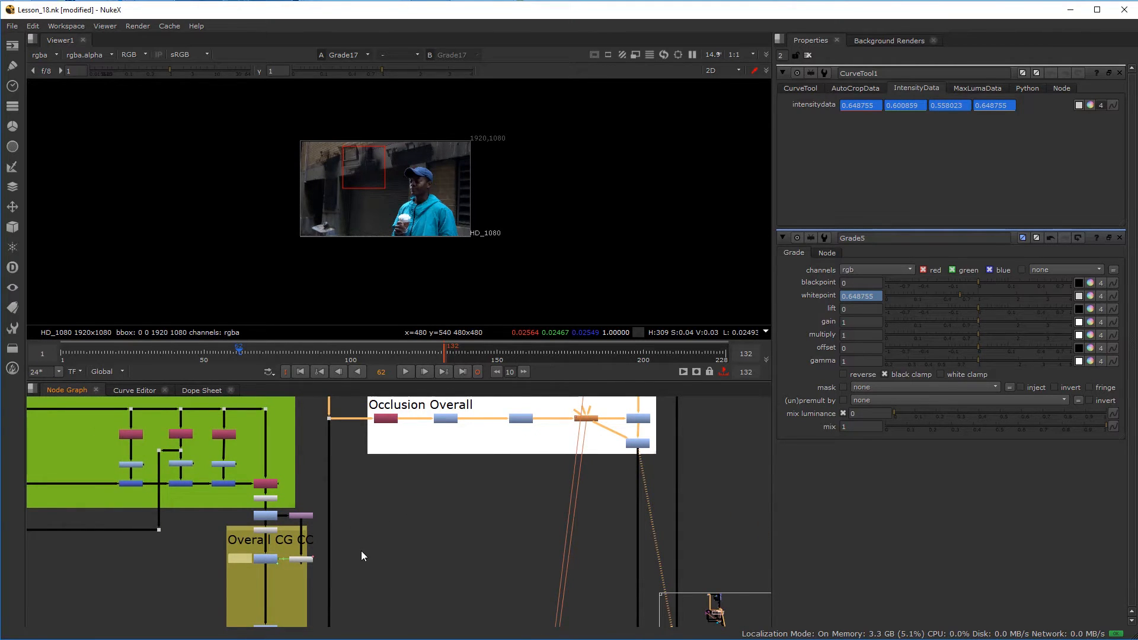
scroll(310, 564, up, 3)
scroll(420, 528, down, 4)
middle_drag(420, 528, 401, 558)
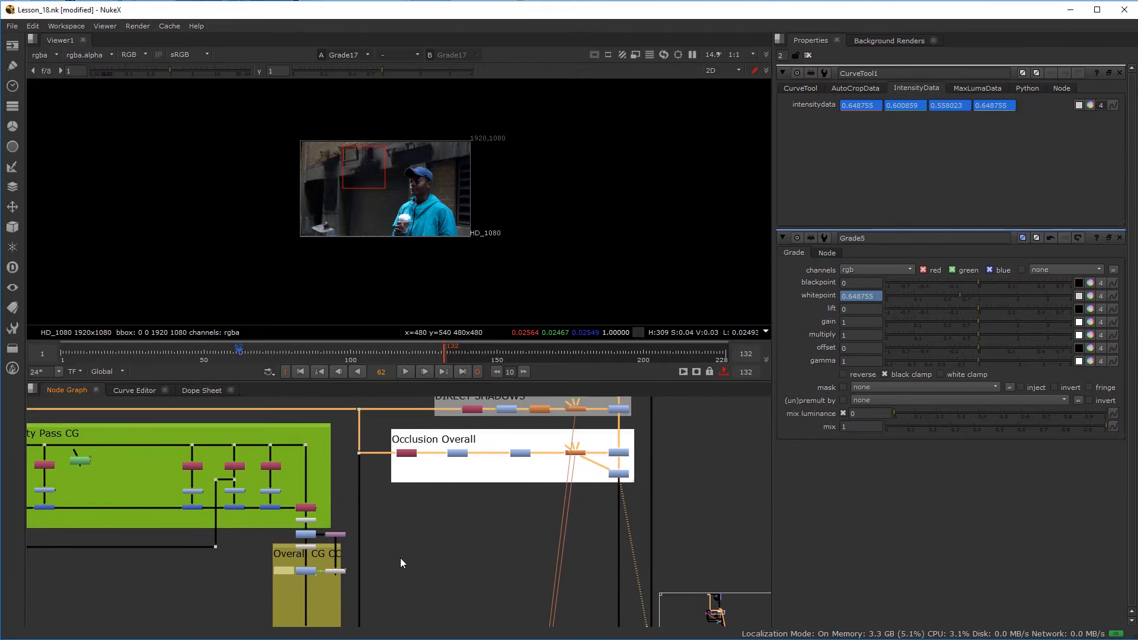
scroll(400, 560, up, 2)
scroll(401, 561, down, 1)
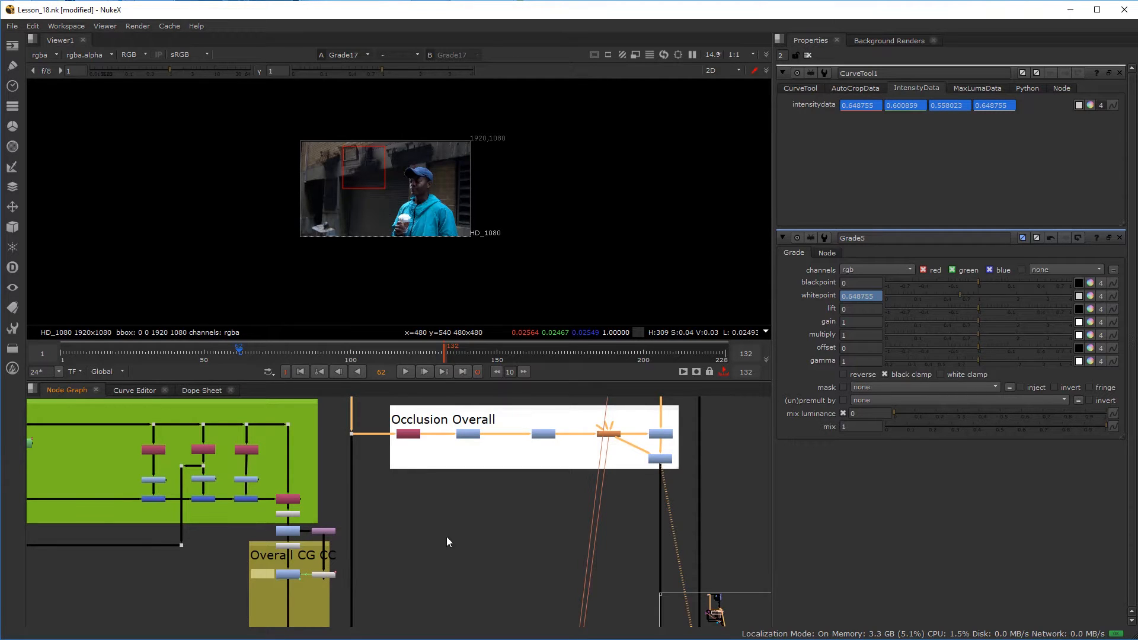
scroll(313, 568, up, 1)
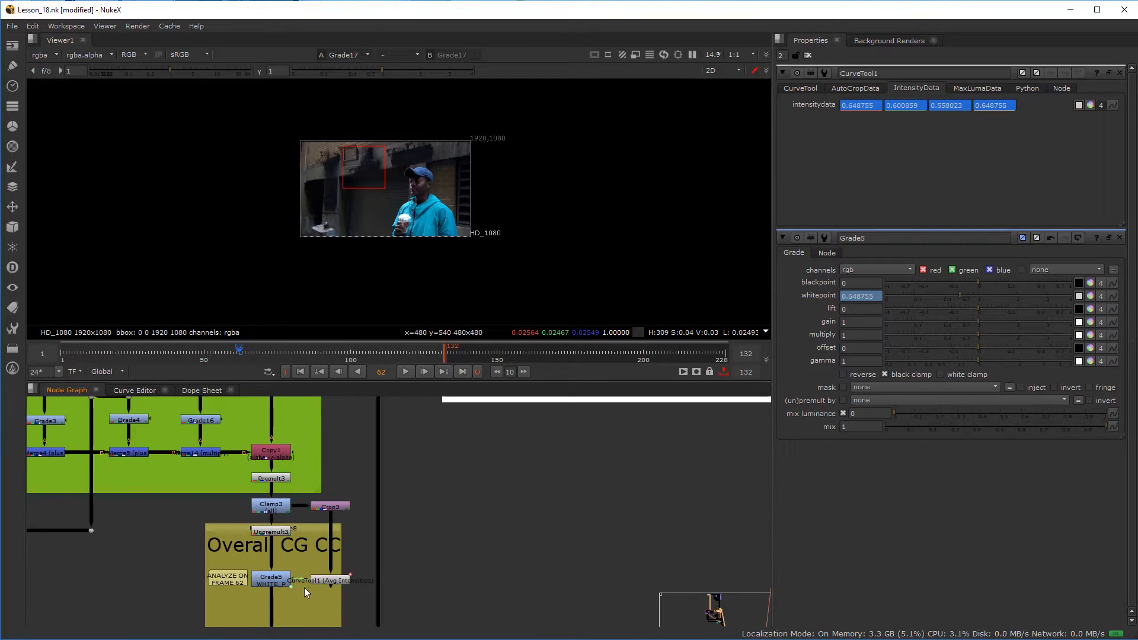
click(278, 581)
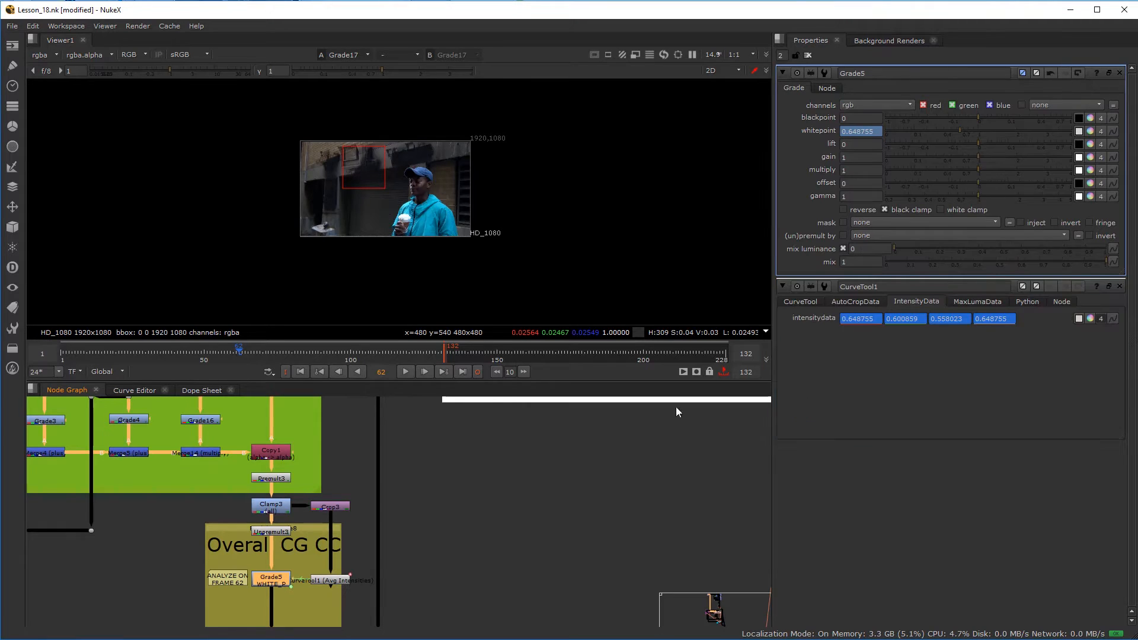
click(1120, 286)
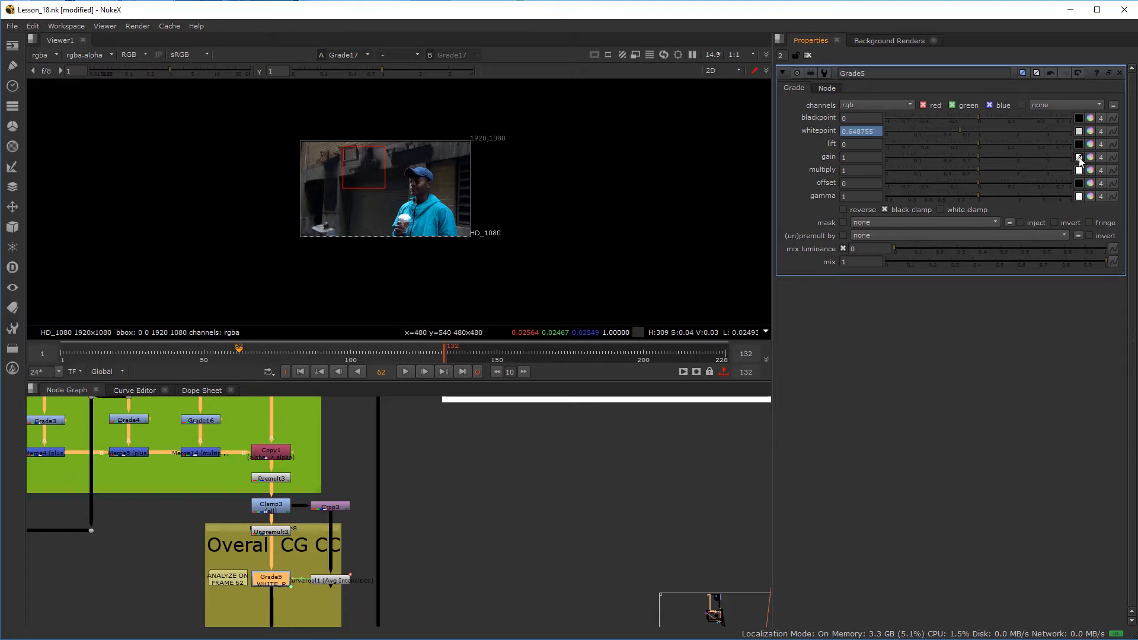
- Inspect the man's coffee cup lid in luminance with the viewer gamma lowered to 0.22
scroll(415, 158, up, 5)
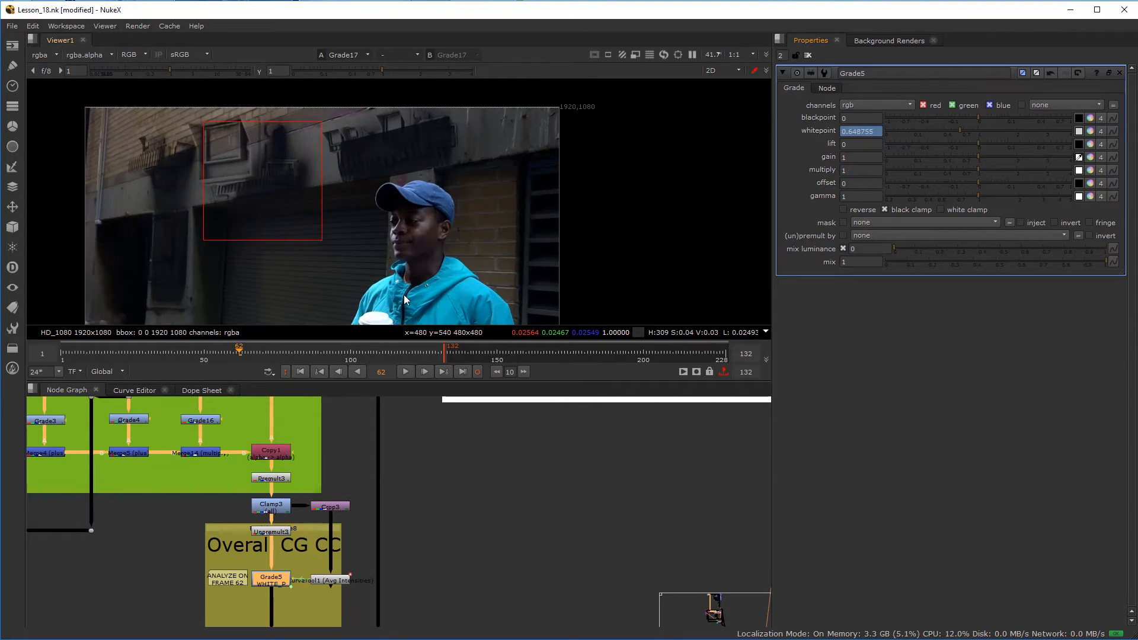
scroll(404, 294, up, 5)
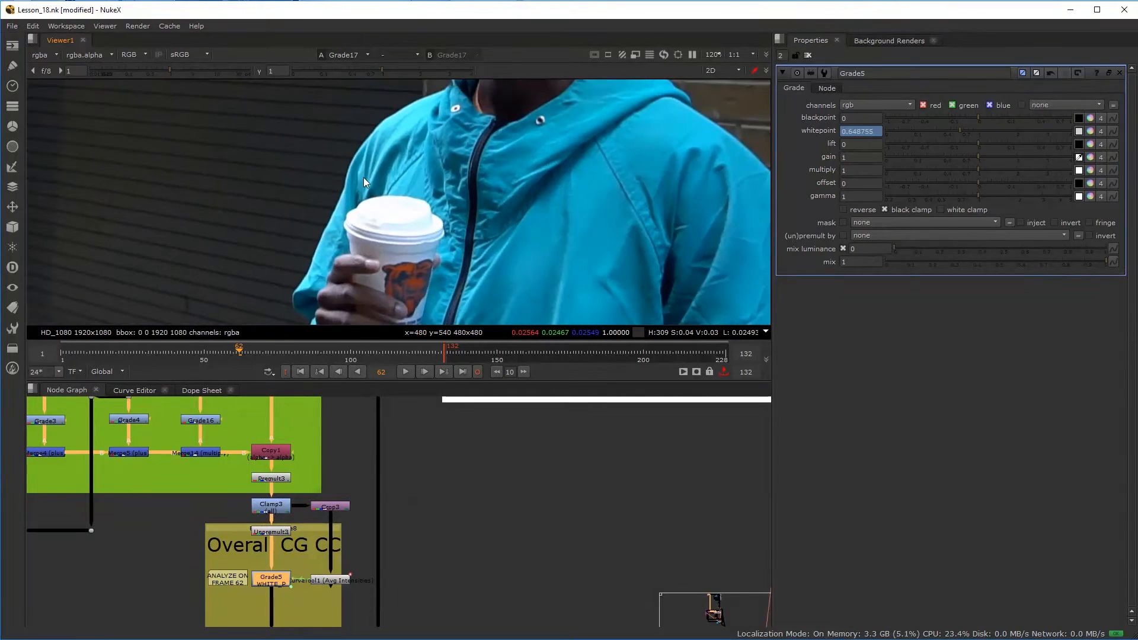
key(y)
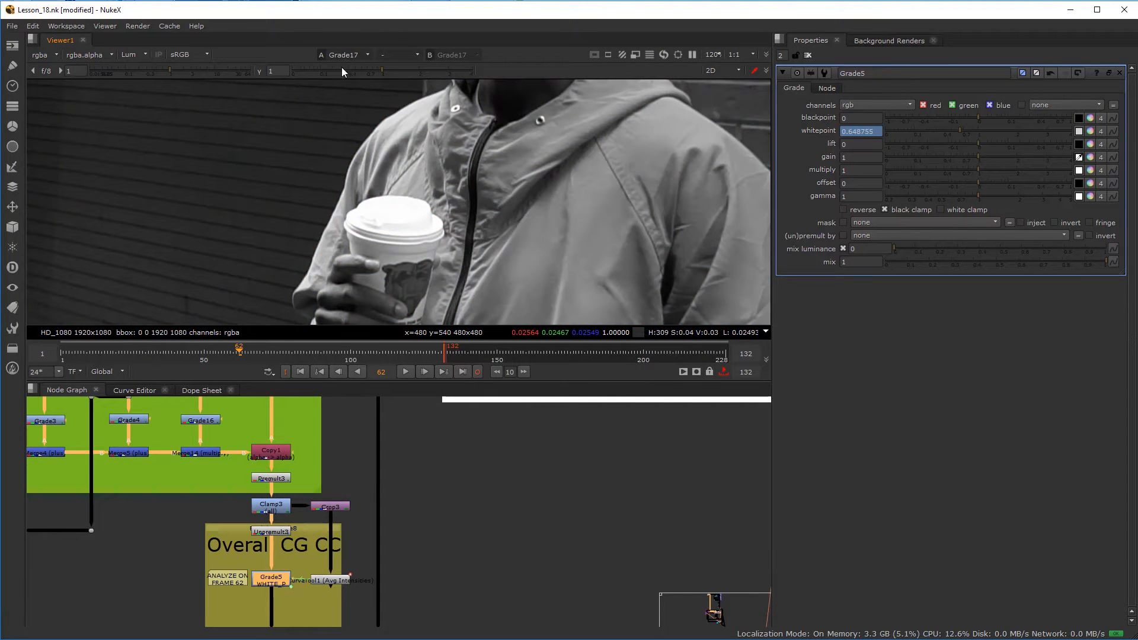
drag(380, 69, 333, 70)
scroll(389, 223, up, 5)
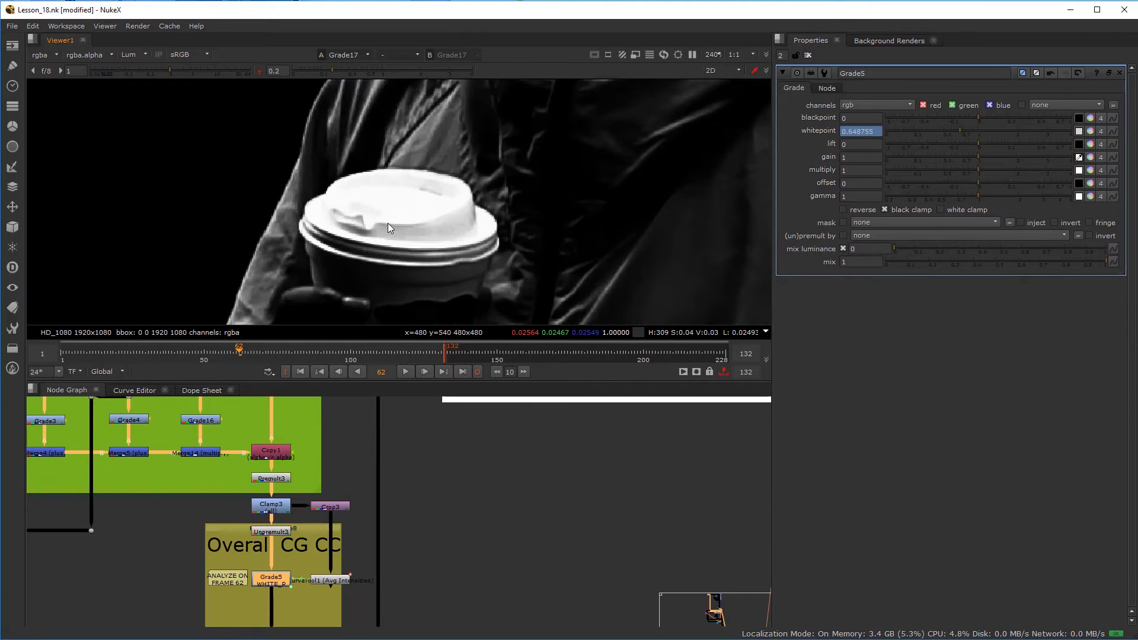
drag(331, 70, 335, 74)
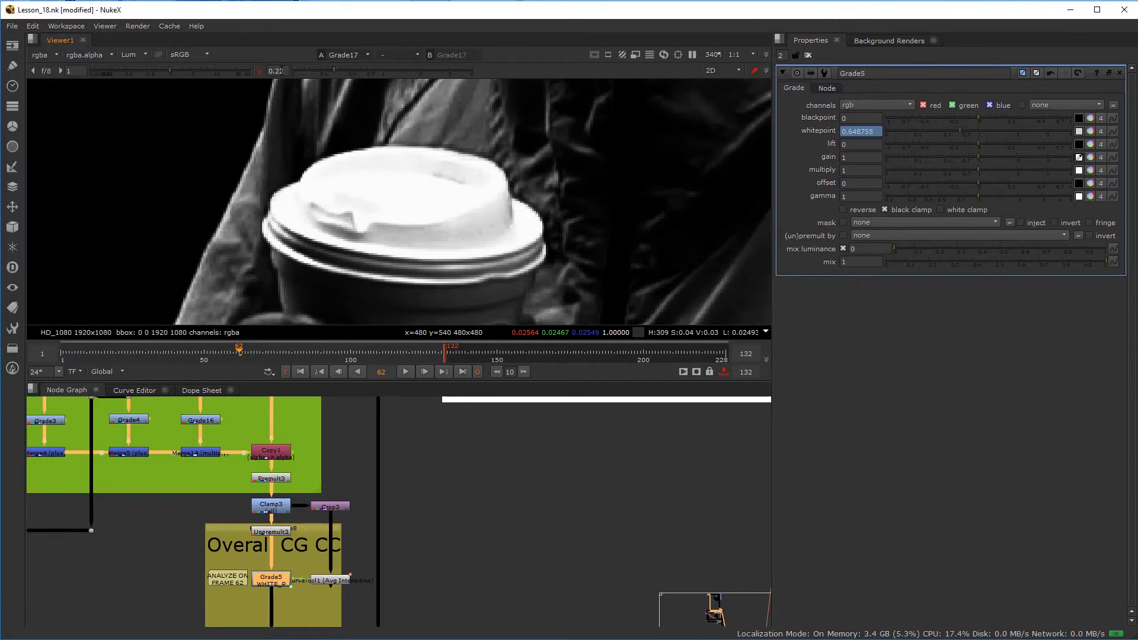
scroll(400, 224, up, 3)
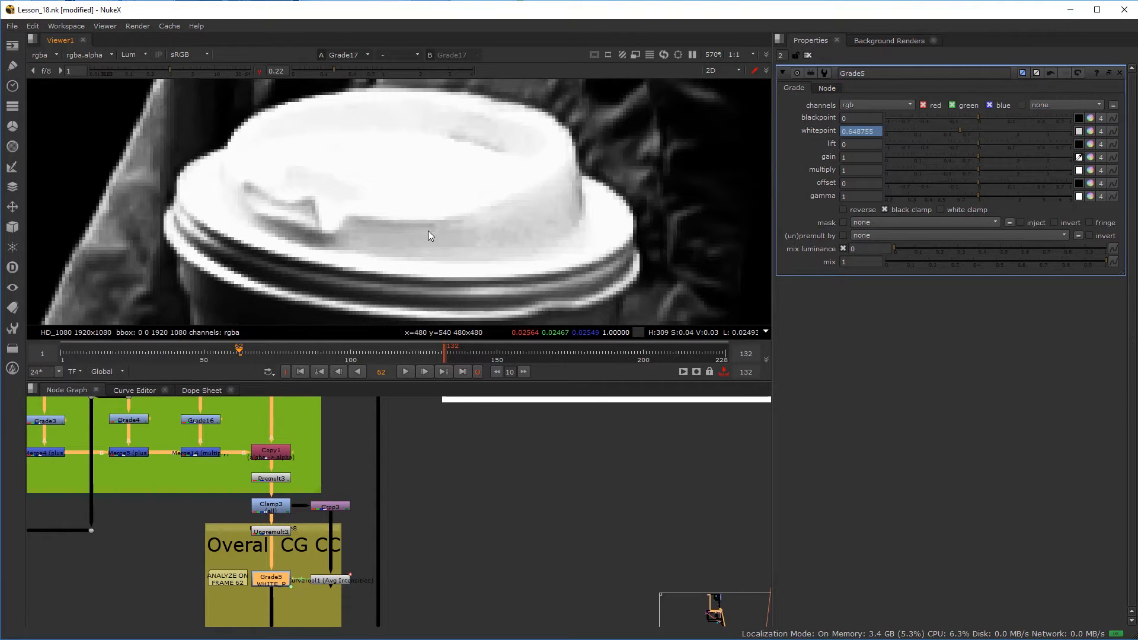
- Sample Grade5's gain from the front of the cup lid and restore the viewer to gamma 1 and RGB display
ctrl+shift+drag(437, 234, 473, 280)
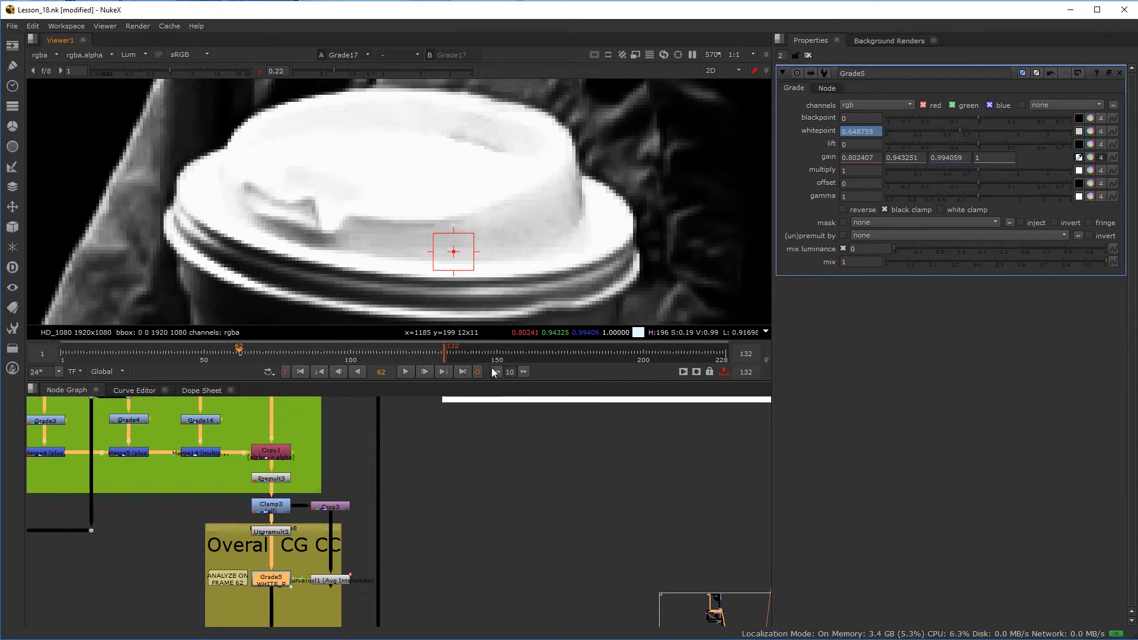
click(259, 71)
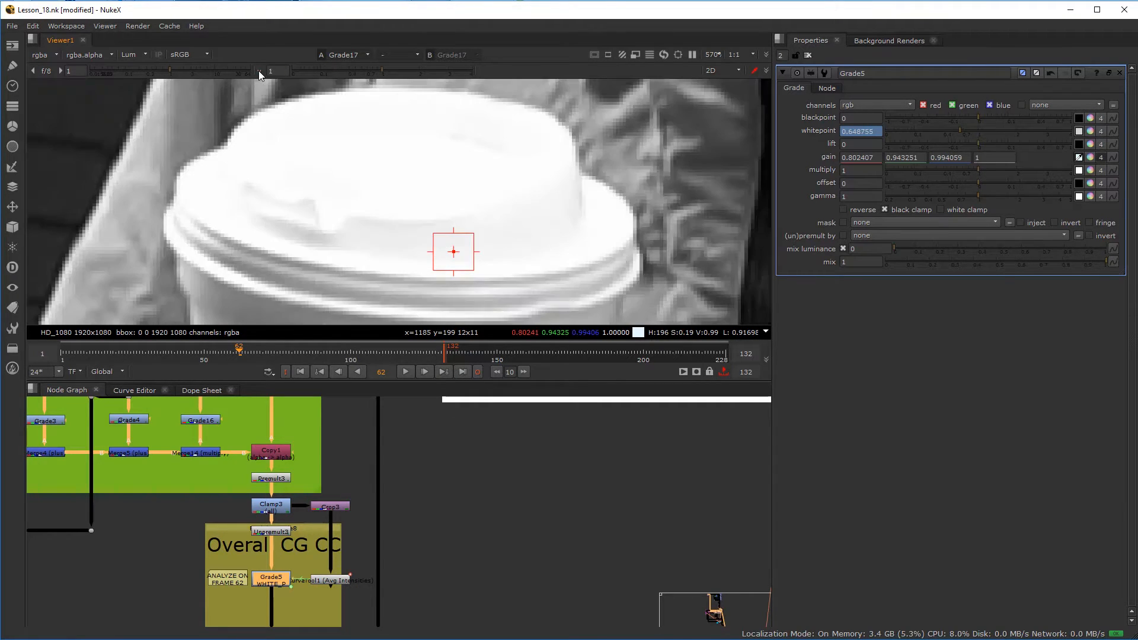
click(145, 53)
click(141, 66)
drag(454, 236, 453, 279)
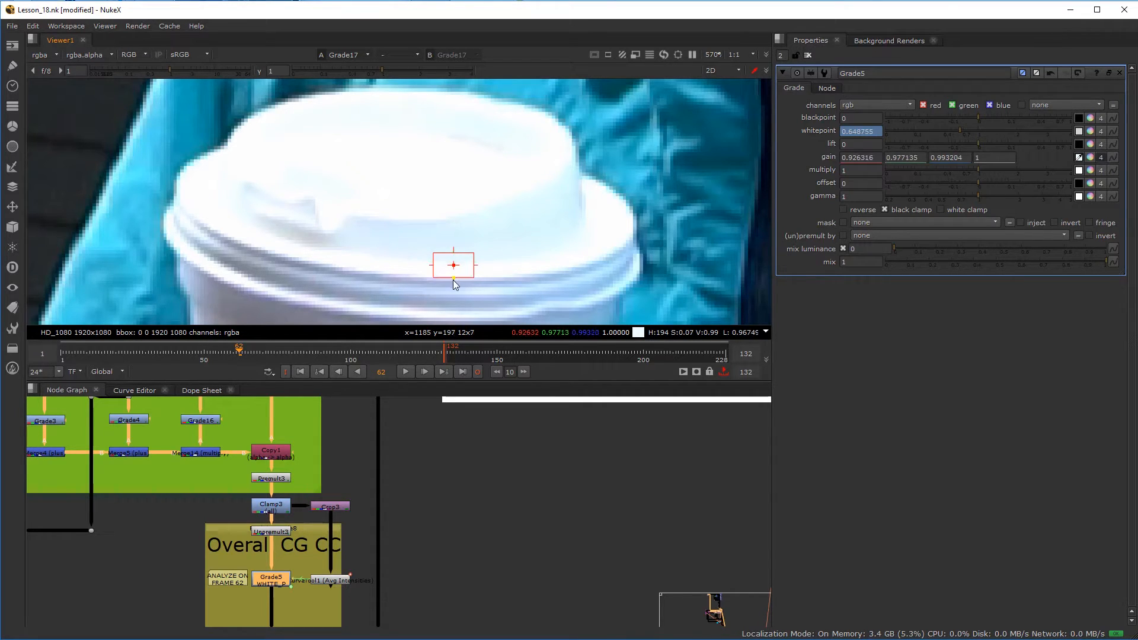
- Show CurveTool1's properties beside Grade5's and resample Grade5's gain from the lid's front rim, about 0.879, 0.965, 0.994
double_click(331, 583)
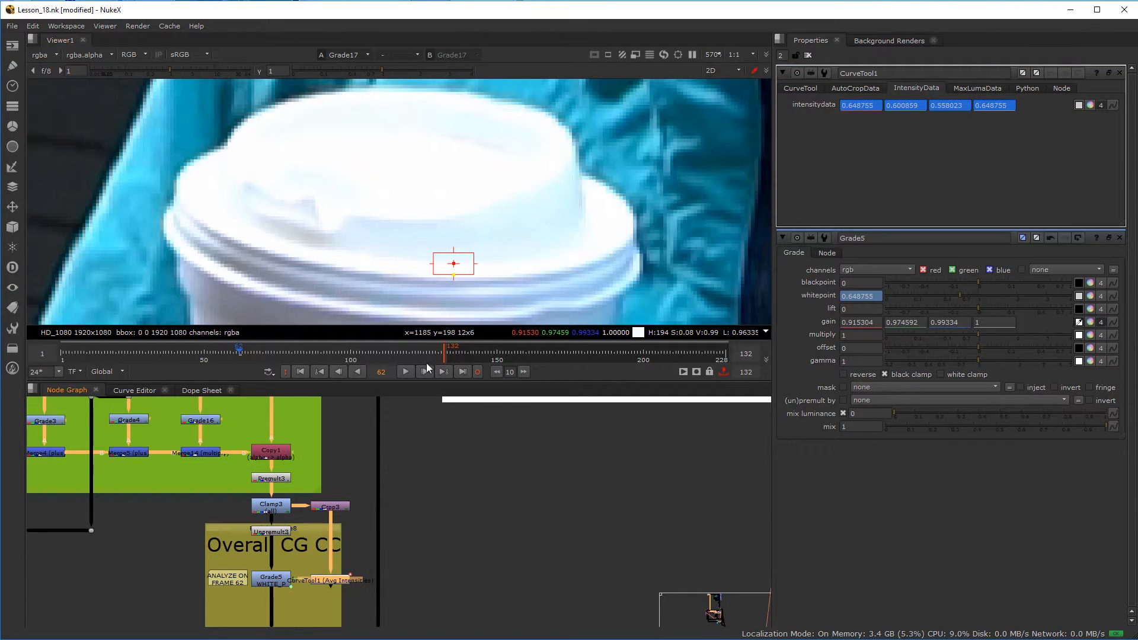
click(272, 580)
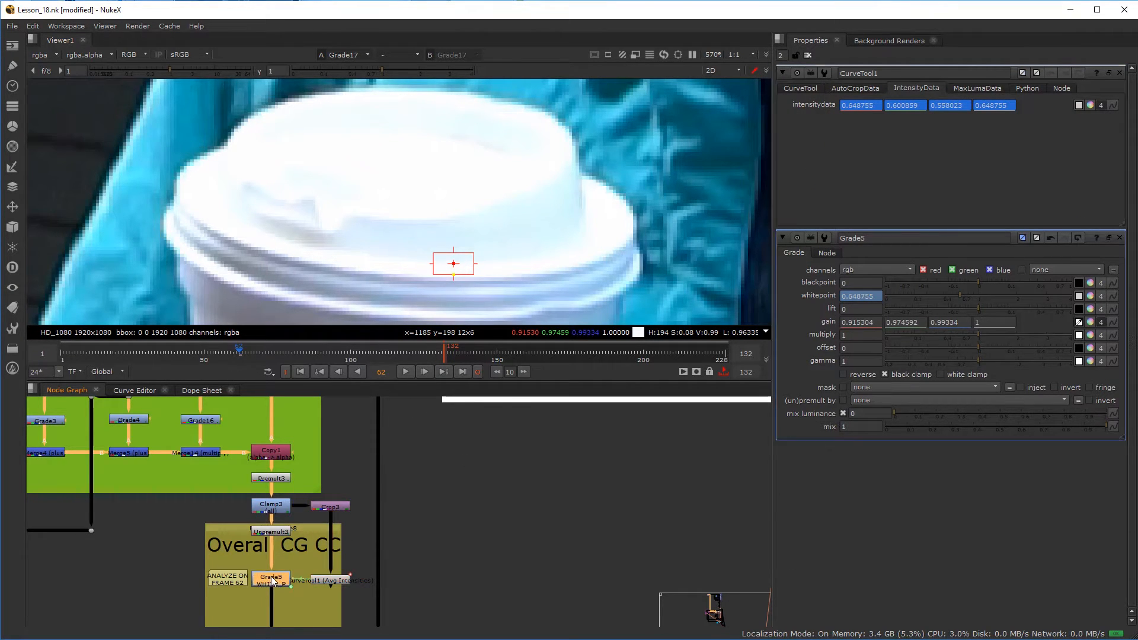
double_click(272, 580)
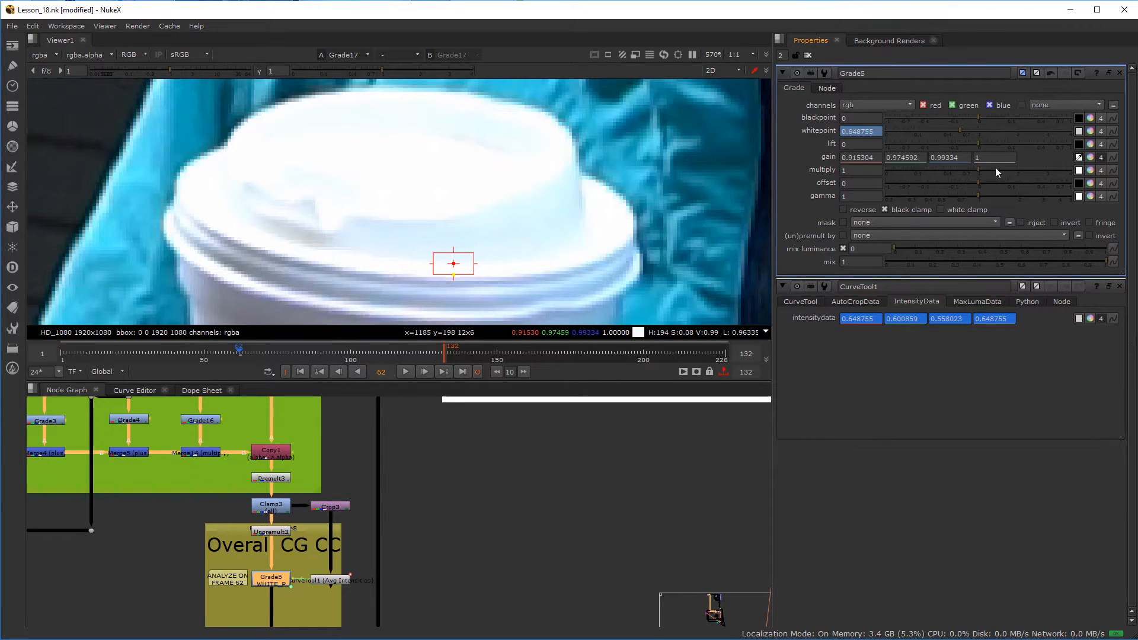
ctrl+shift+drag(397, 248, 433, 273)
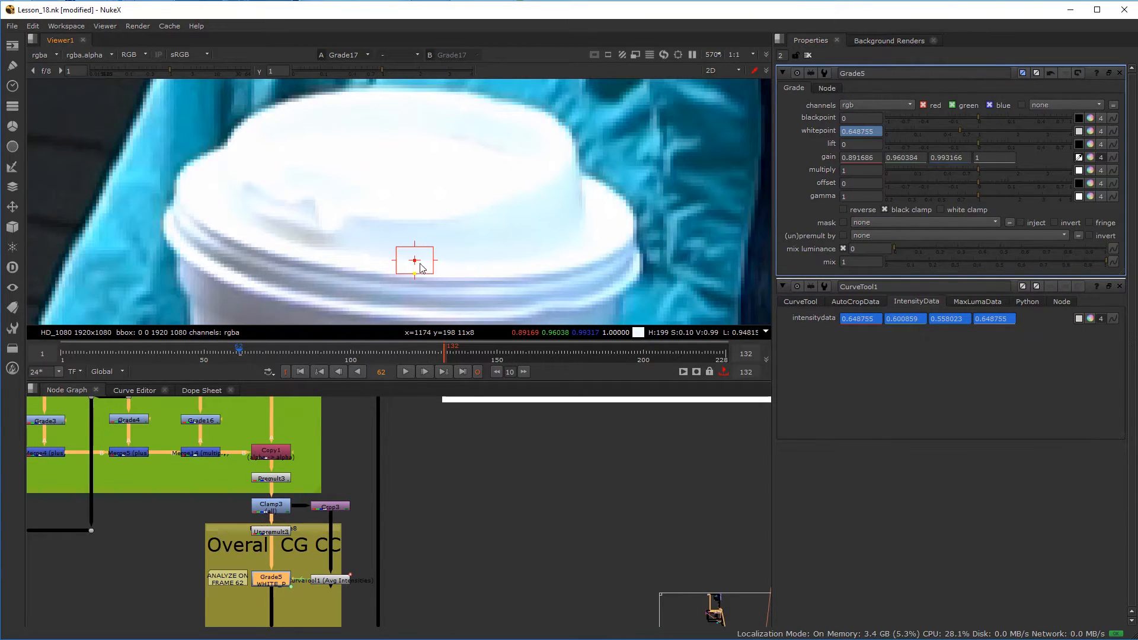
ctrl+click(452, 245)
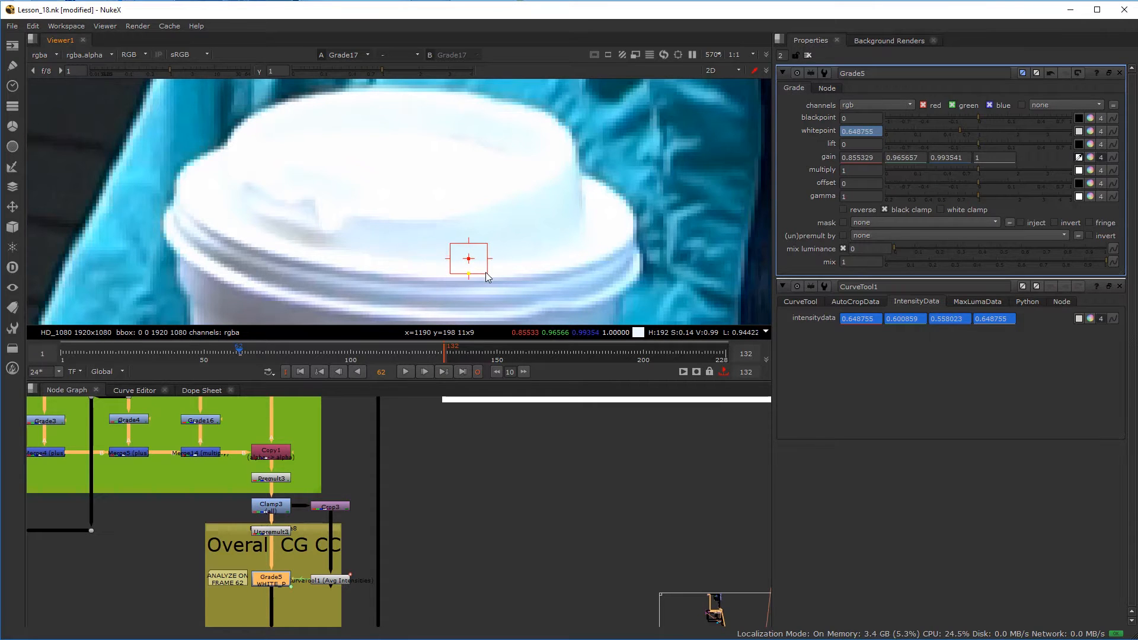
ctrl+shift+drag(423, 246, 464, 274)
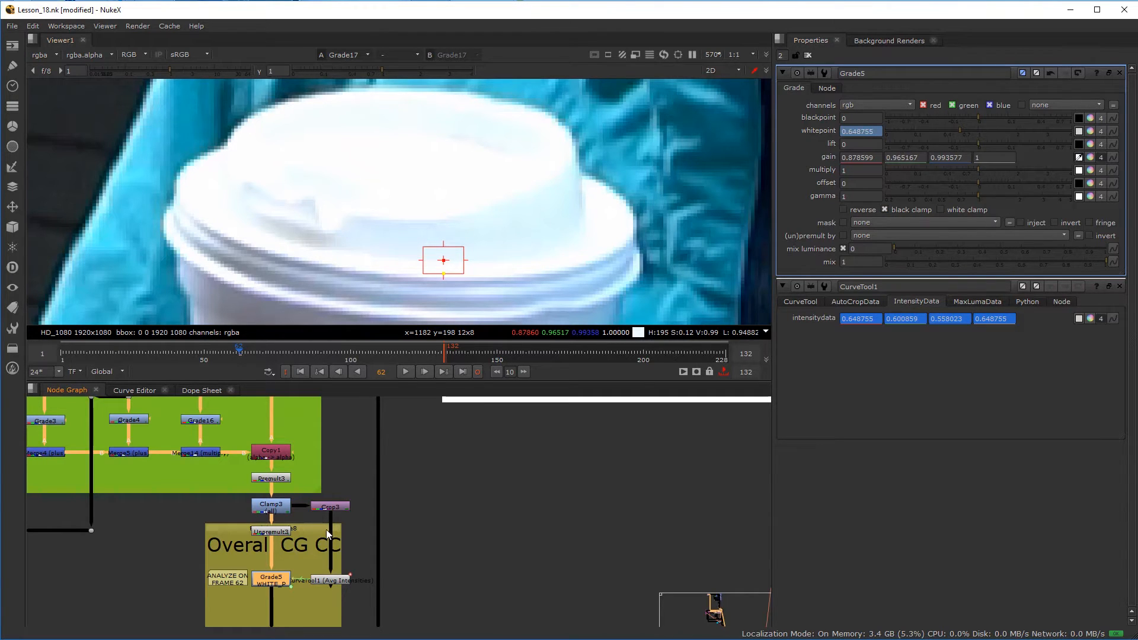
- Display the final comp from the Write2 node in the OUTPUT backdrop and frame the CG monitors in the viewer
scroll(393, 564, down, 7)
middle_drag(400, 545, 341, 387)
scroll(425, 553, up, 5)
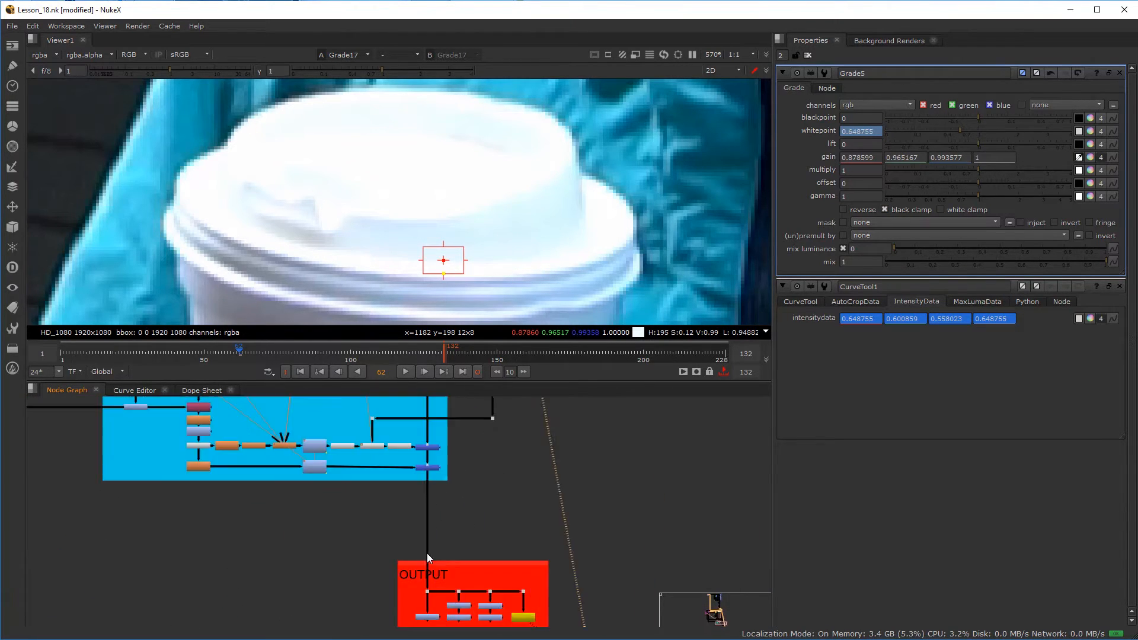
click(526, 591)
click(522, 616)
key(1)
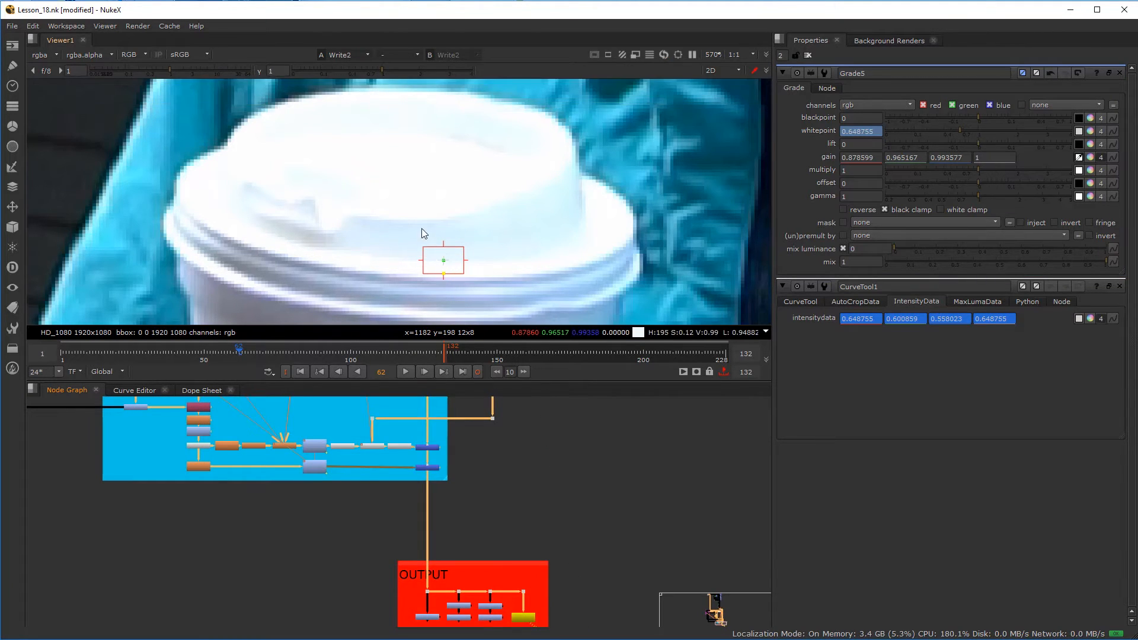
scroll(418, 231, down, 12)
scroll(379, 261, up, 1)
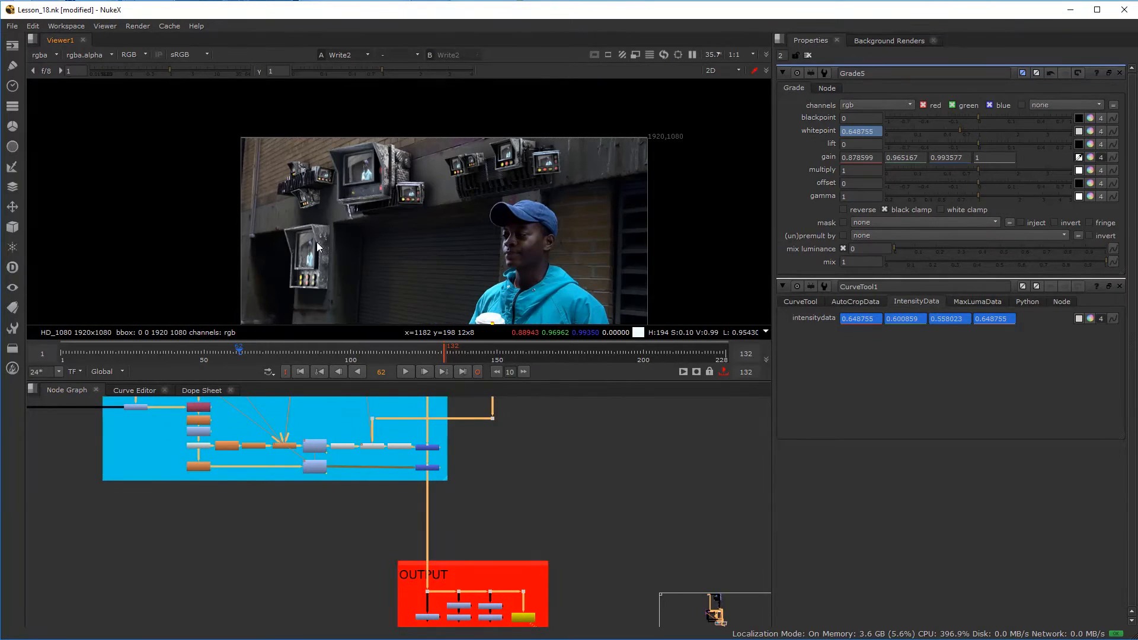
- Disable and re-enable Grade5 to compare the CG monitors without and with the overall grade
scroll(363, 512, down, 4)
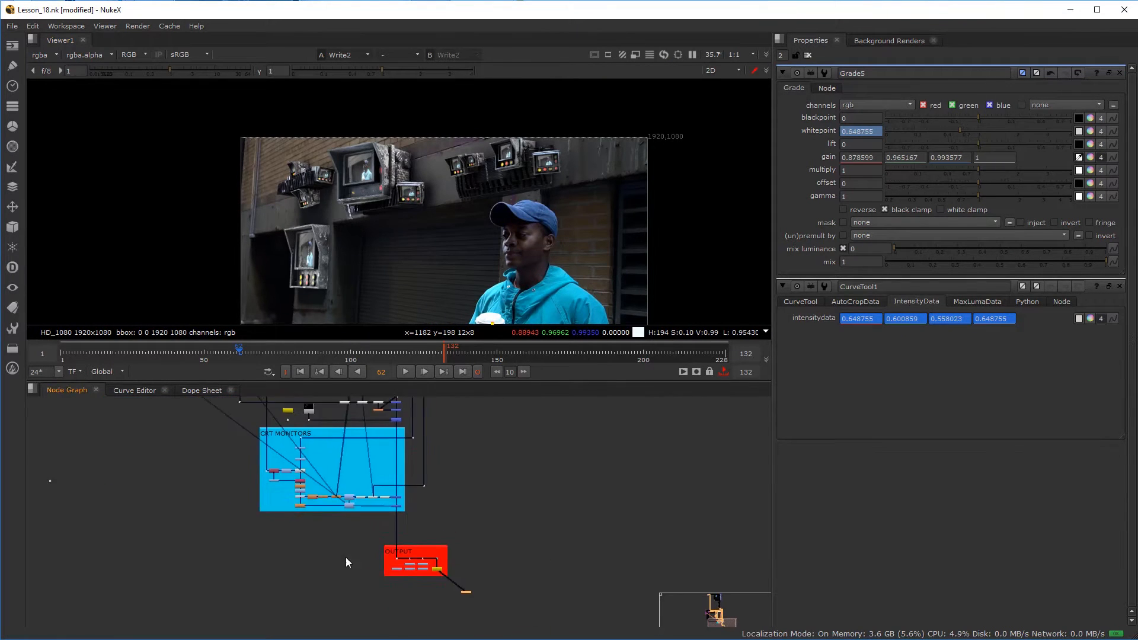
middle_drag(305, 425, 365, 550)
middle_drag(340, 463, 397, 574)
scroll(356, 500, up, 6)
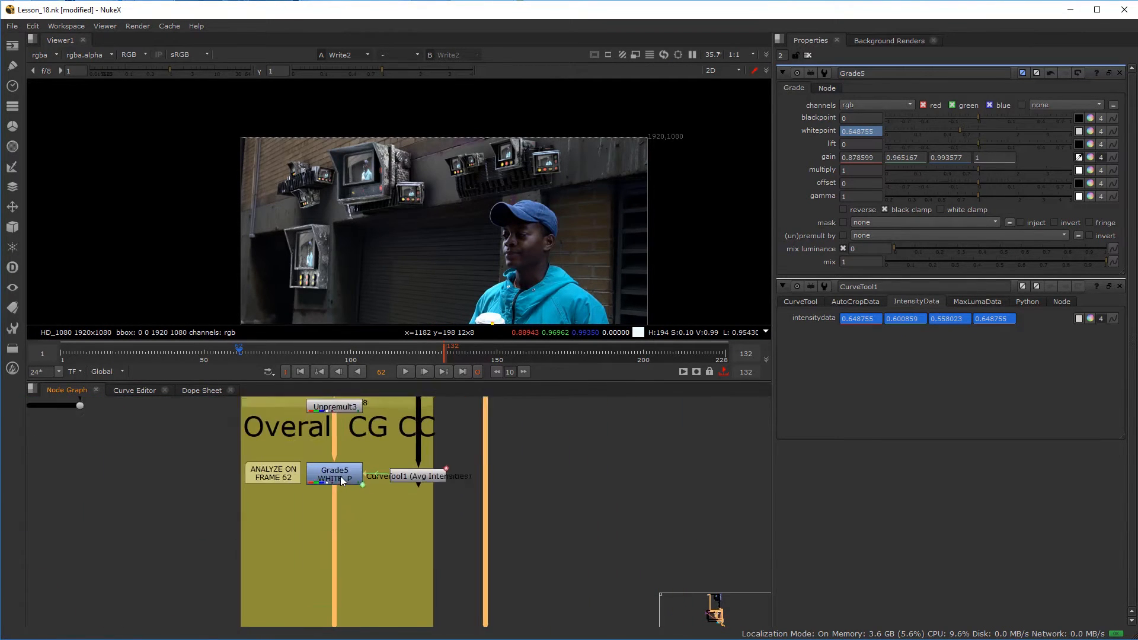
key(d)
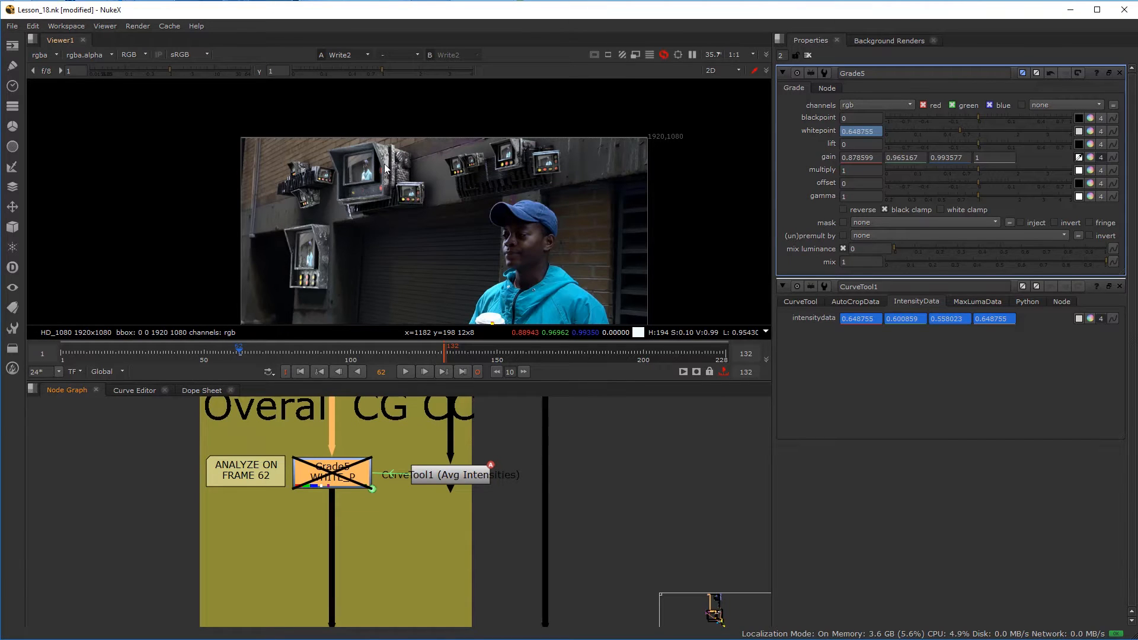
scroll(376, 187, up, 7)
key(d)
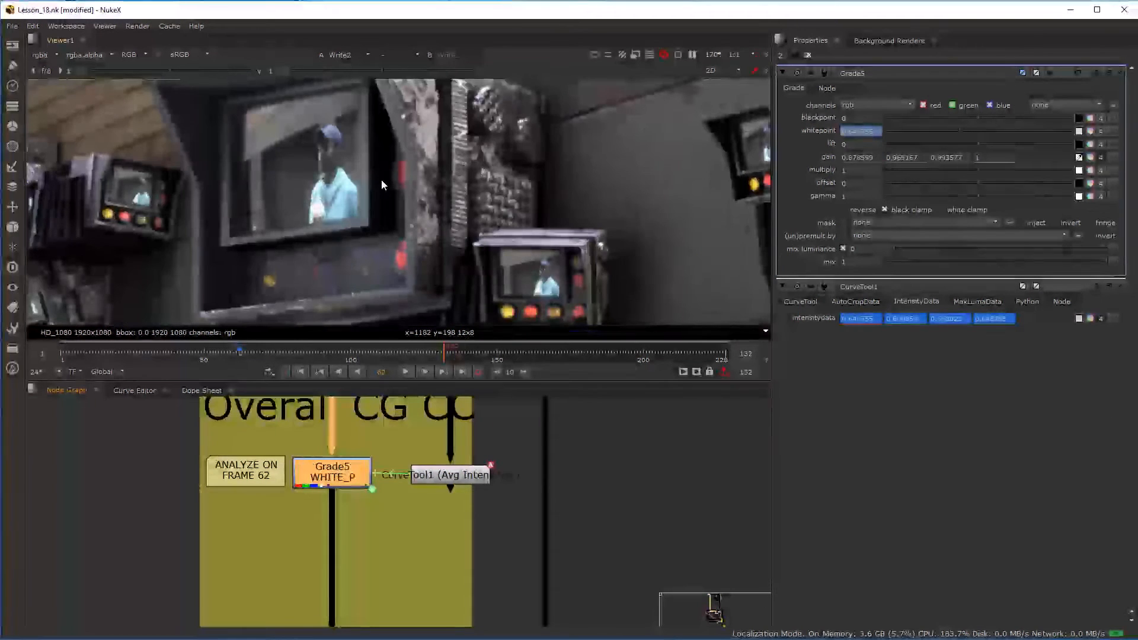
- Examine how the graded CG monitors sit against the wall and the man in the plate
scroll(443, 222, down, 6)
middle_drag(483, 312, 352, 193)
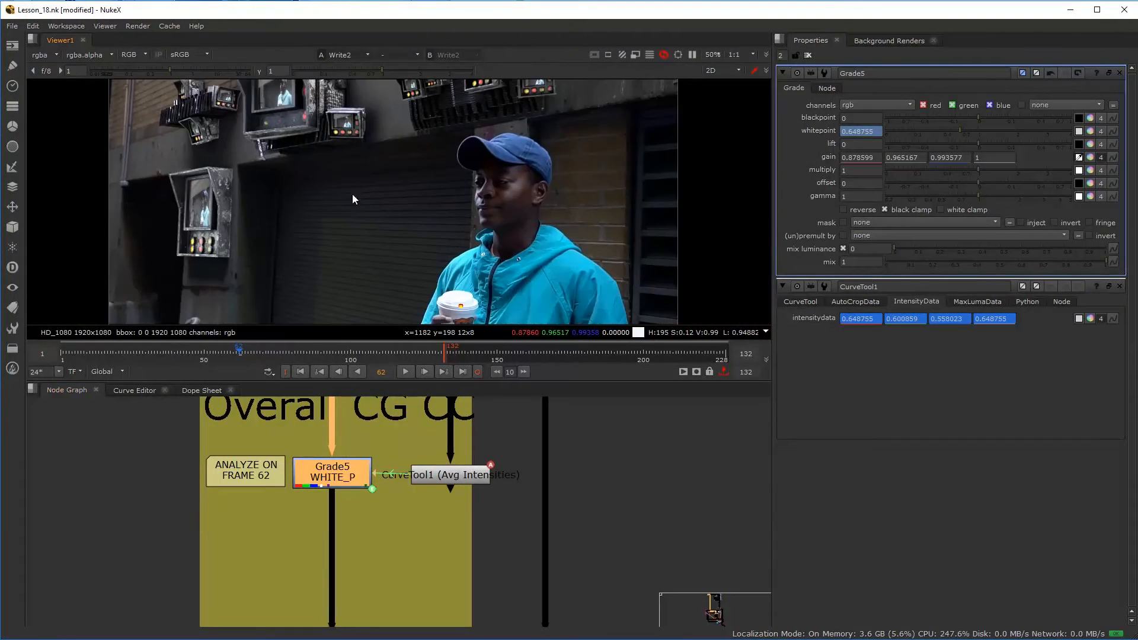
scroll(353, 194, up, 1)
middle_drag(258, 194, 349, 319)
scroll(348, 267, down, 1)
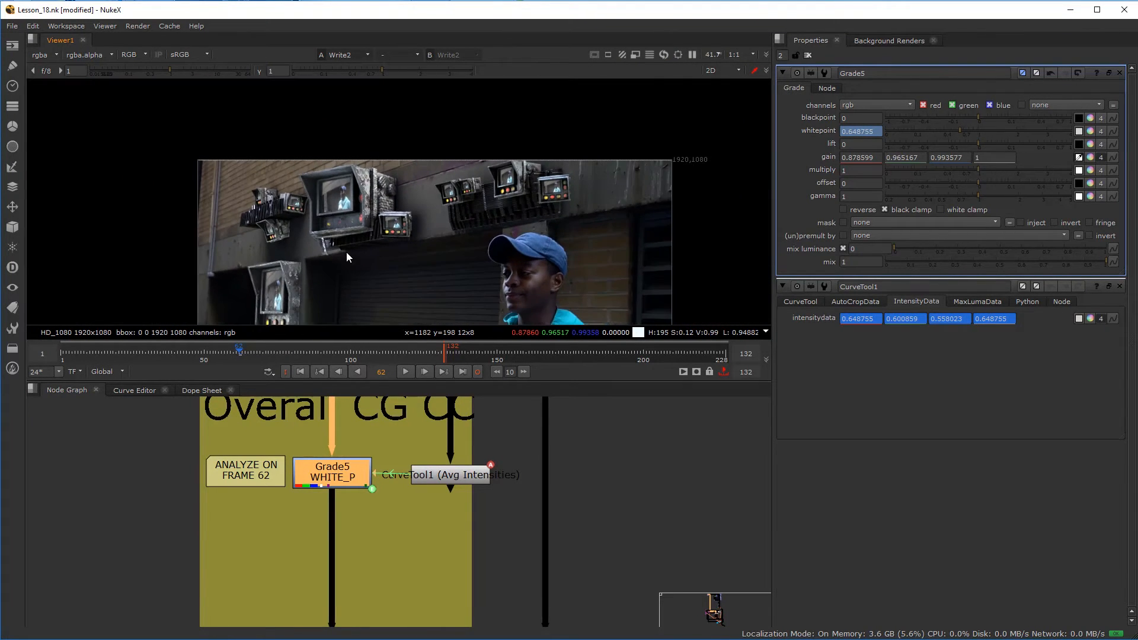
middle_drag(355, 205, 358, 161)
scroll(359, 164, up, 2)
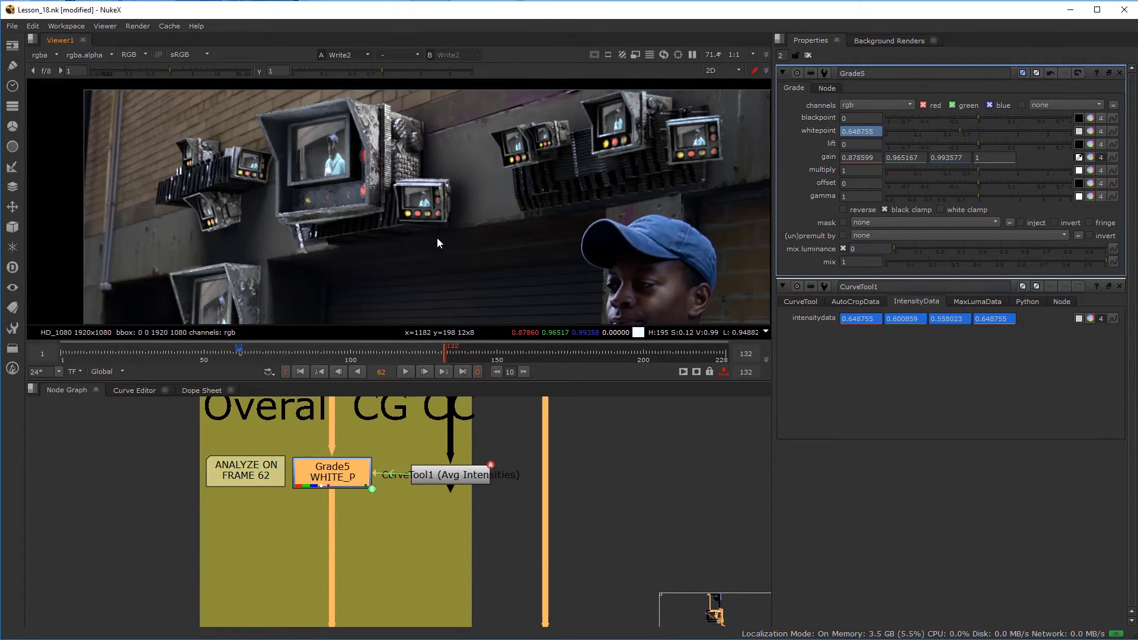
scroll(438, 245, down, 2)
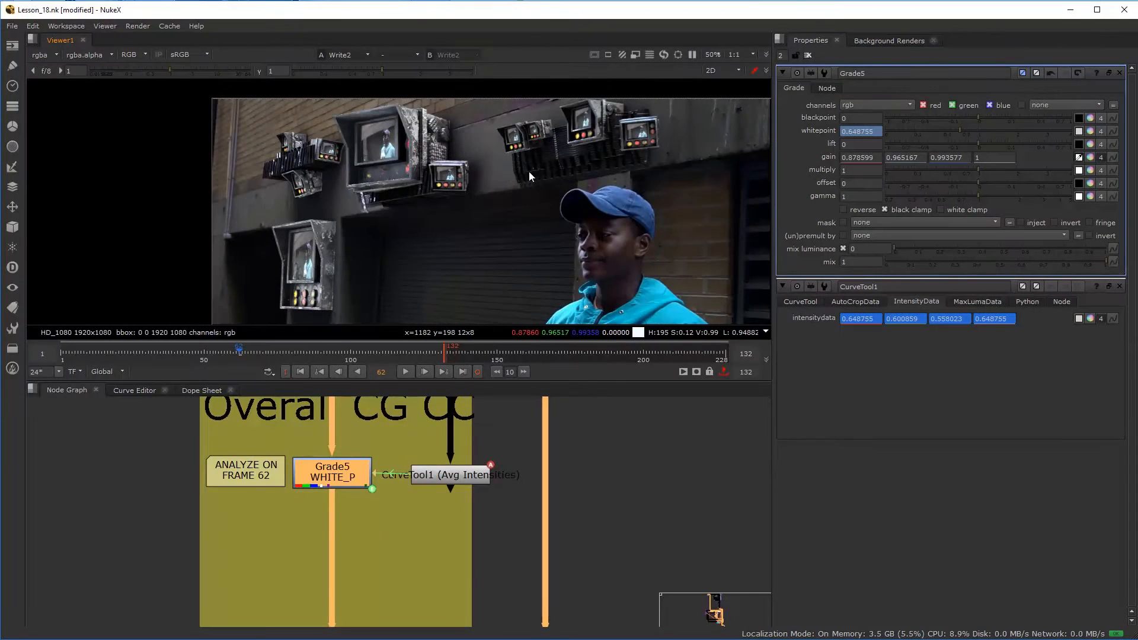
- Close CurveTool1's properties and add a new Crop node in the free space of the Overall CG CC backdrop
click(381, 540)
click(440, 480)
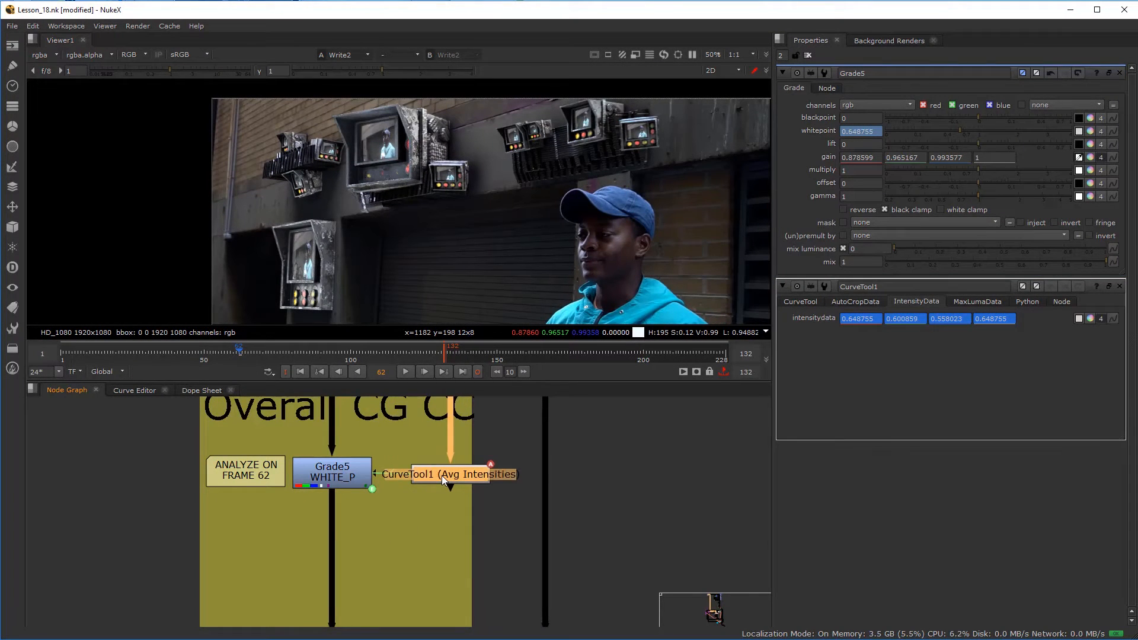
scroll(396, 522, down, 4)
click(390, 500)
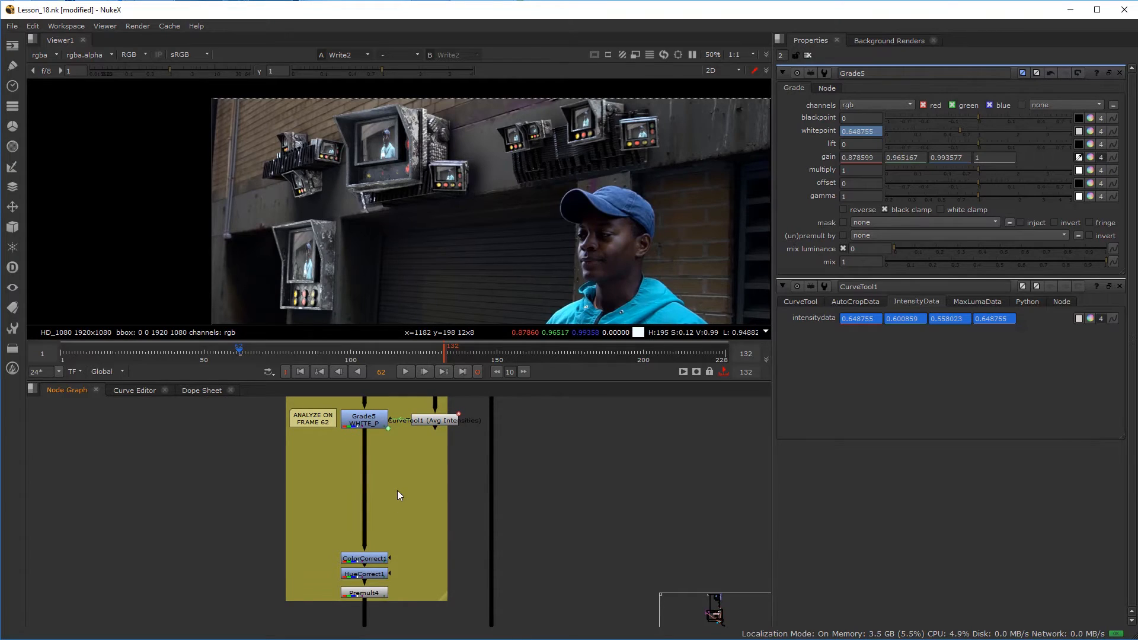
key(g)
key(Delete)
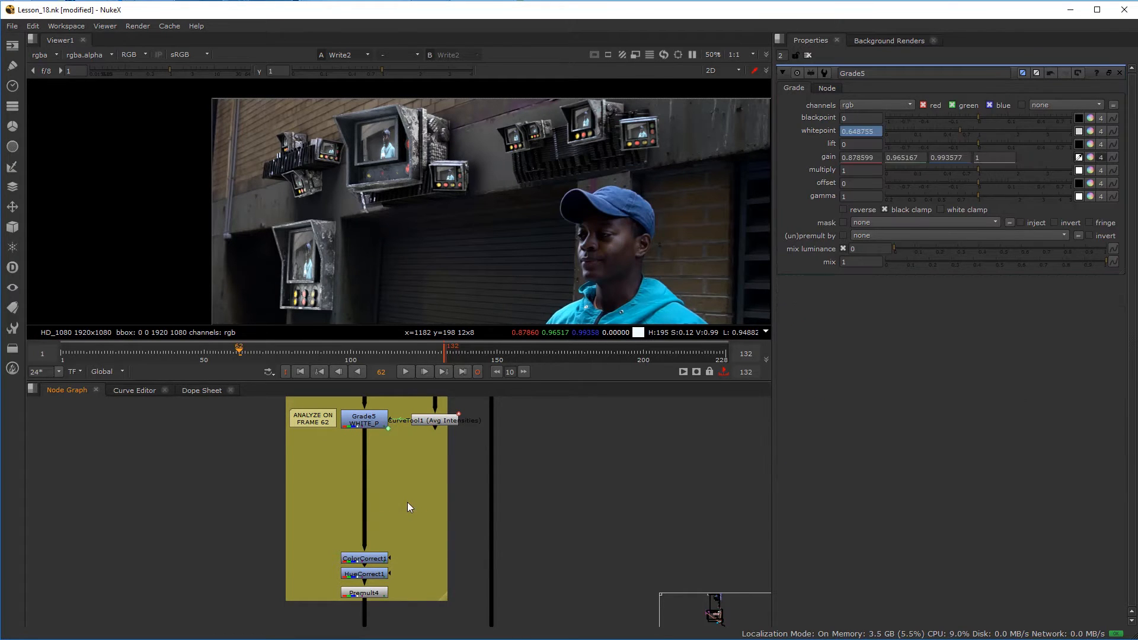
key(Tab)
text(cr)
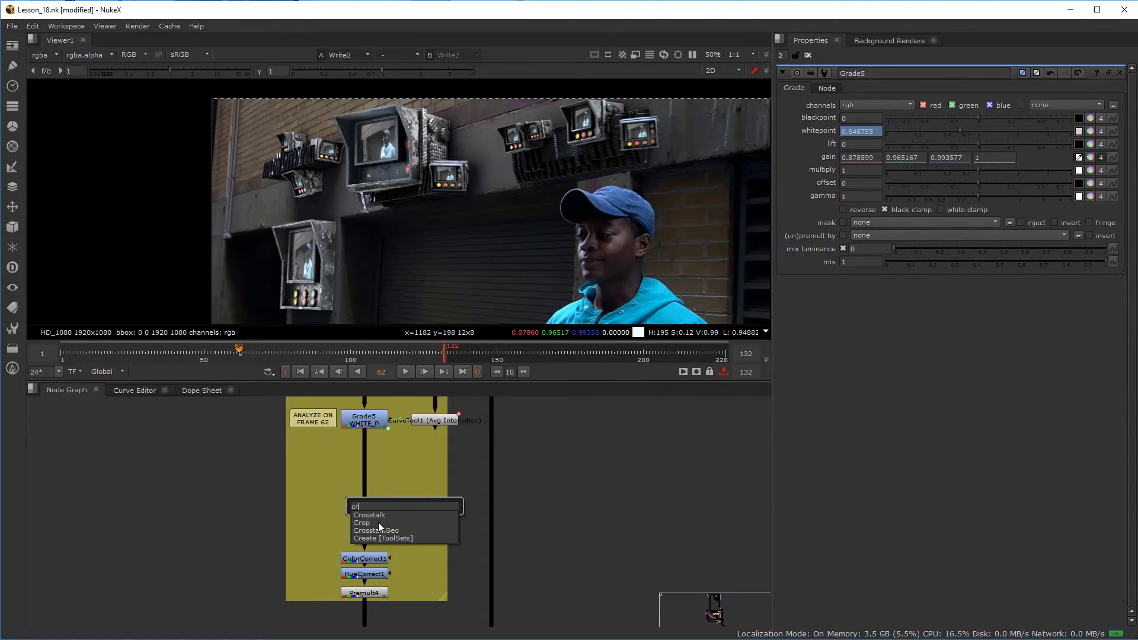
click(378, 523)
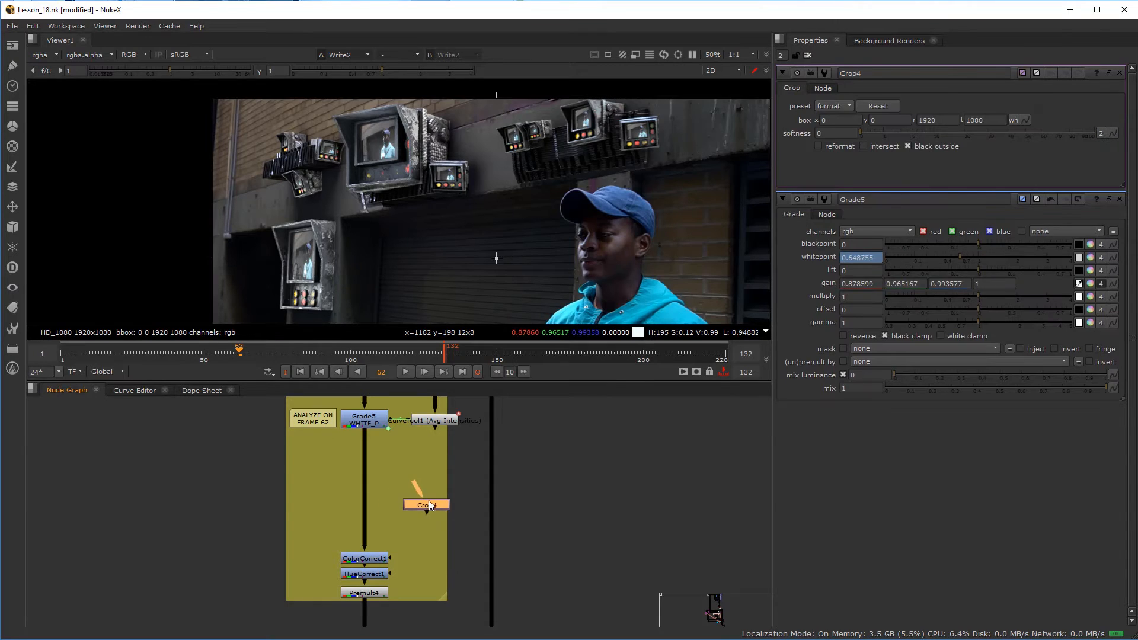
- Move the new Crop node up to sit directly beneath CurveTool1
middle_drag(433, 491, 387, 542)
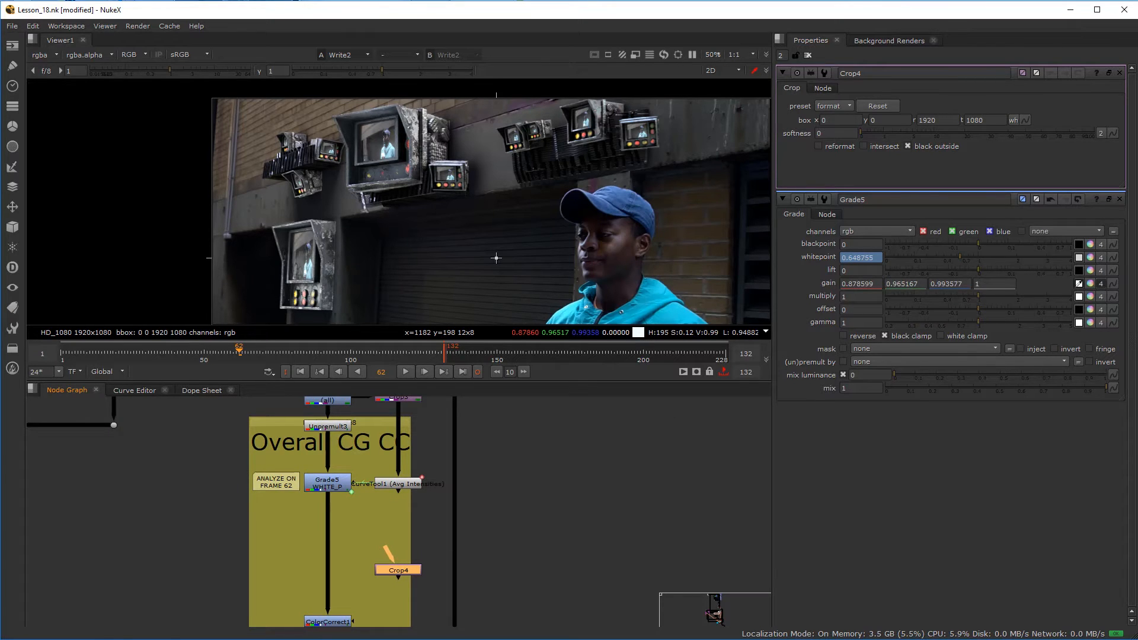
scroll(399, 553, up, 2)
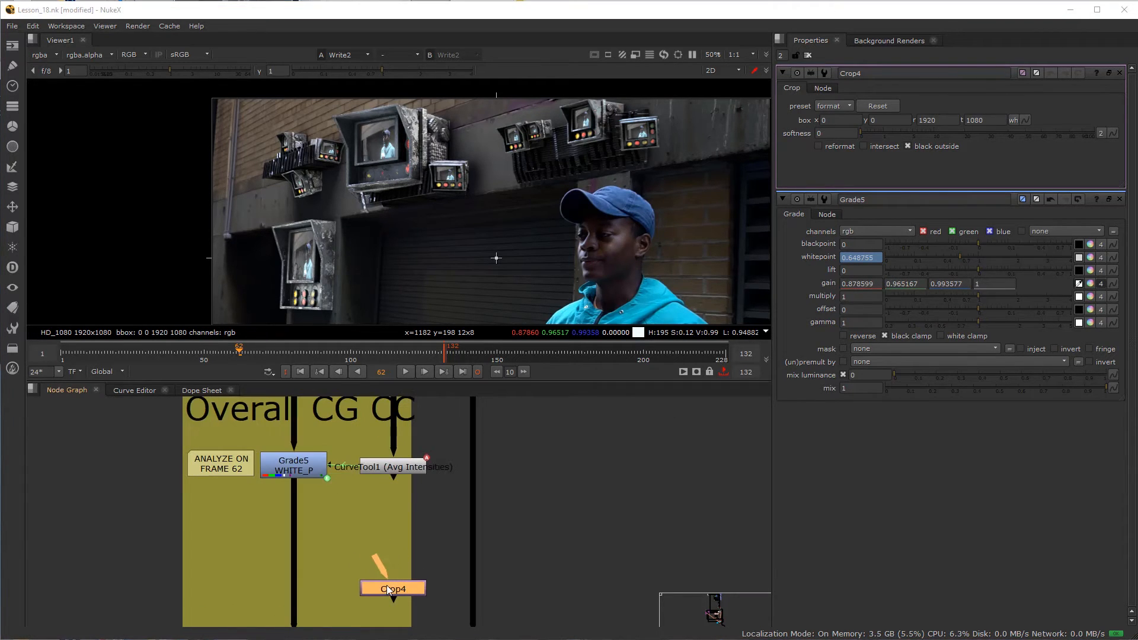
drag(387, 585, 391, 519)
scroll(392, 518, down, 3)
middle_drag(392, 518, 387, 564)
scroll(387, 563, up, 1)
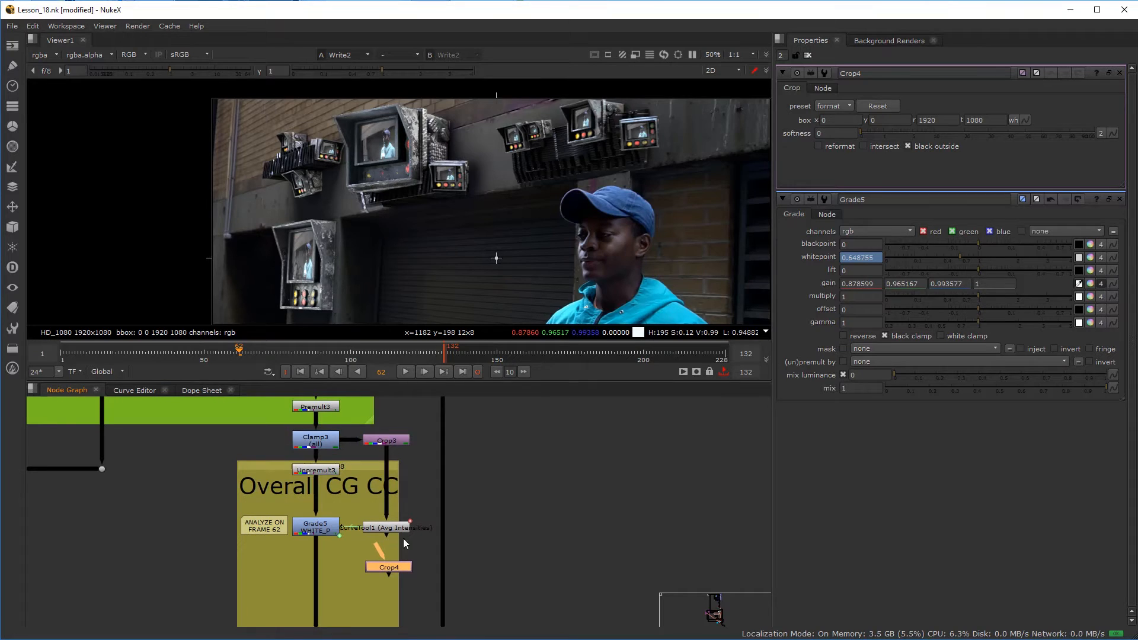
- Insert a Dot between Clamp3 and Crop3 and reroute the pipe through another Dot beside Crop3, keeping Crop3 lined up above CurveTool1
mouse_move(386, 440)
mouse_down()
mouse_move(410, 440)
mouse_move(388, 463)
mouse_move(392, 443)
mouse_up()
right_click(388, 463)
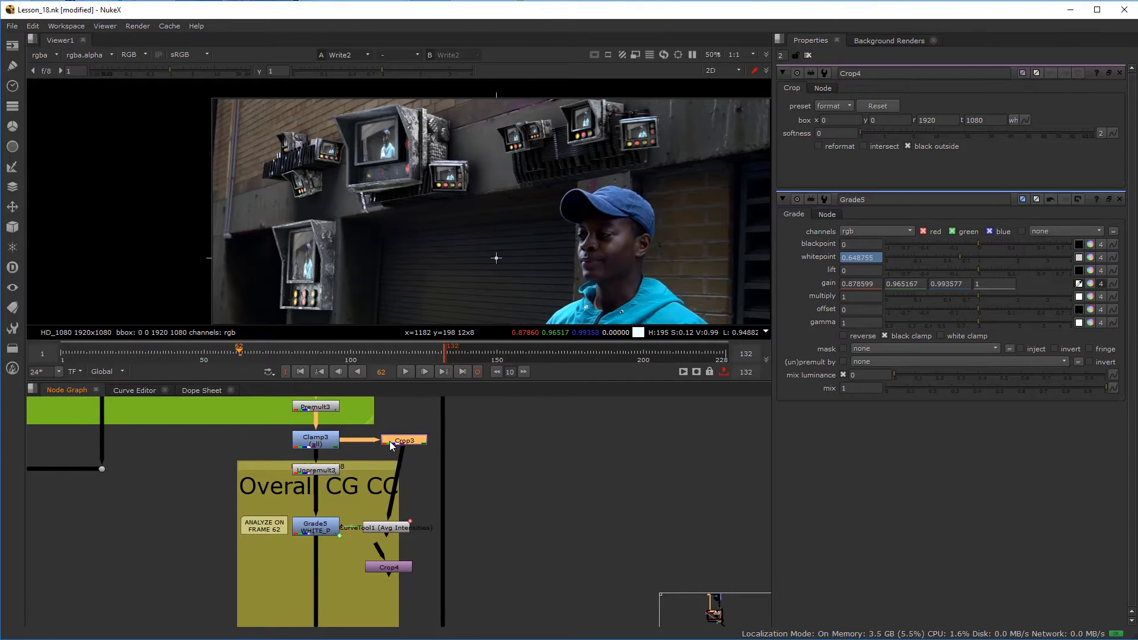
drag(398, 445, 366, 450)
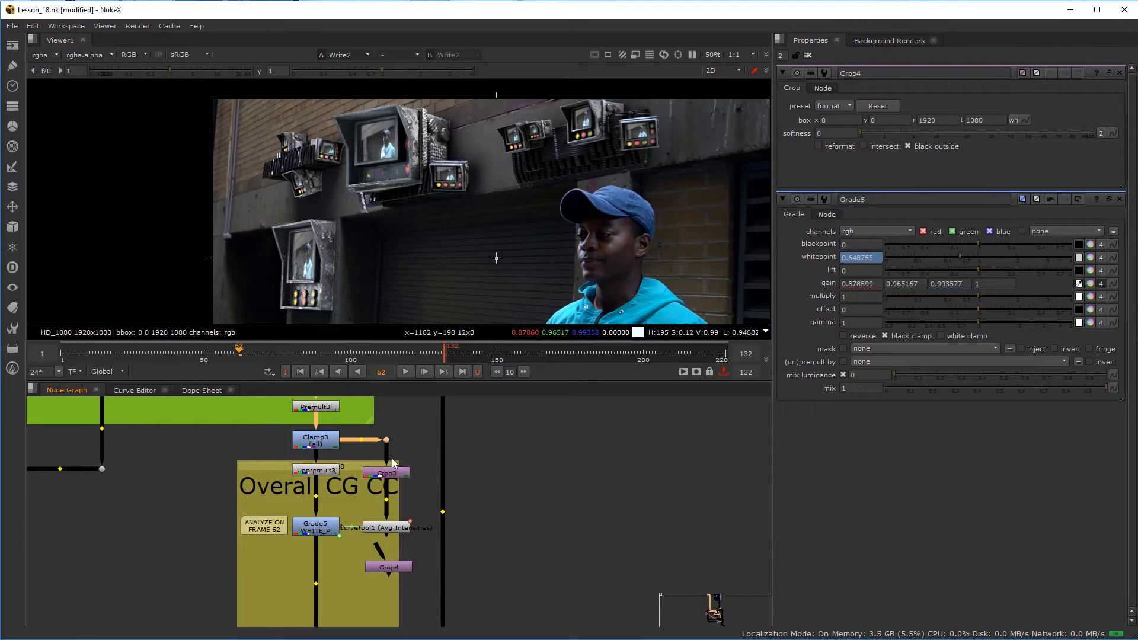
ctrl+drag(391, 472, 427, 494)
drag(386, 440, 421, 441)
scroll(393, 493, up, 2)
click(378, 496)
middle_drag(374, 498, 373, 479)
drag(372, 520, 365, 521)
middle_drag(377, 550, 372, 527)
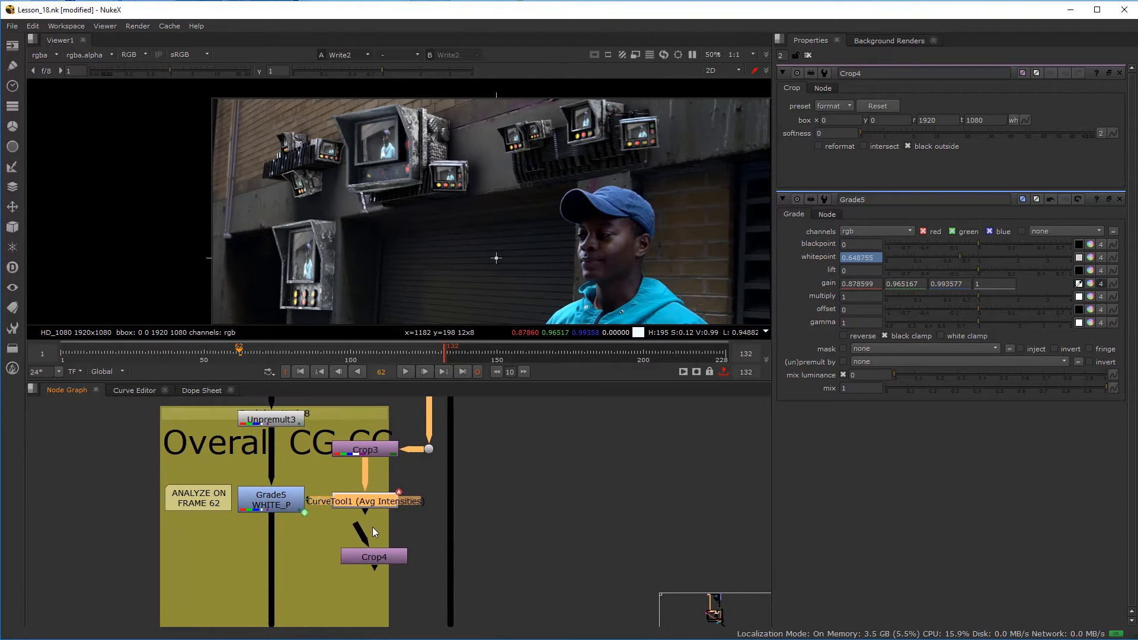
- Feed Crop4 from the Dot beside Crop3 through an additional Dot, and align Crop4 and its Dot beneath CurveTool1
click(377, 453)
drag(371, 562, 429, 449)
ctrl+drag(399, 504, 428, 564)
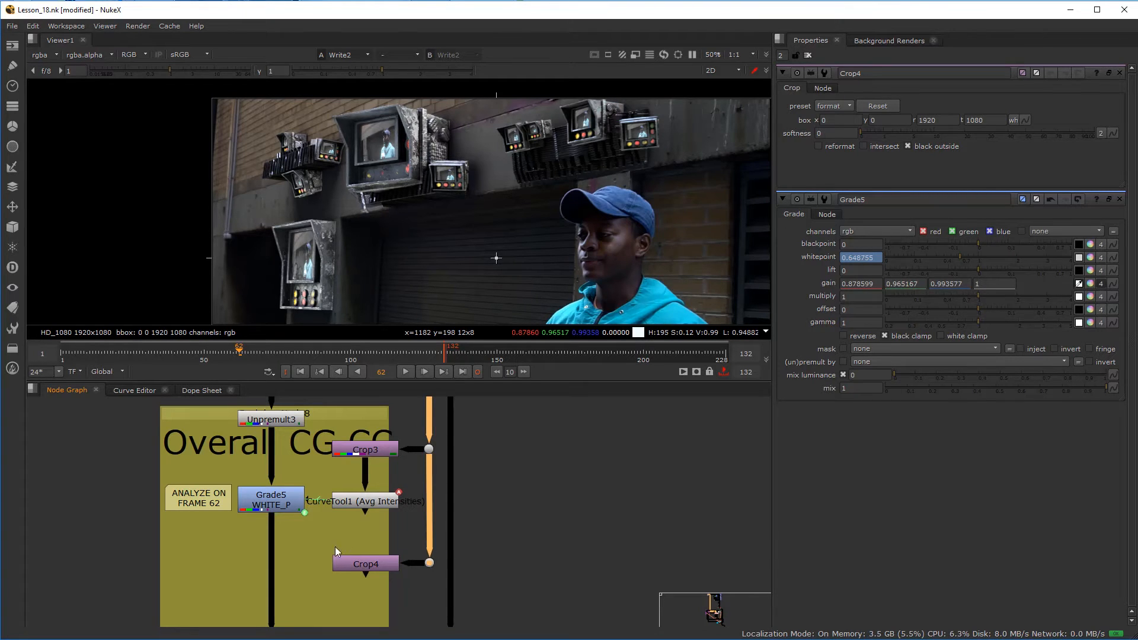
scroll(318, 576, down, 1)
middle_drag(318, 576, 347, 548)
scroll(347, 548, up, 1)
drag(389, 535, 390, 517)
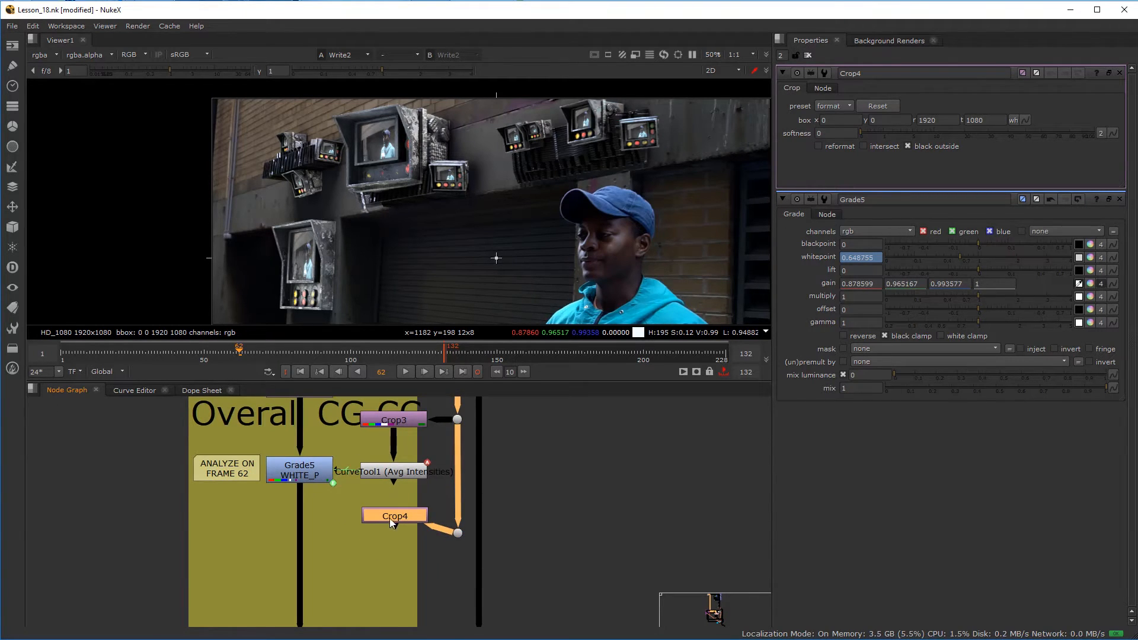
drag(461, 536, 457, 521)
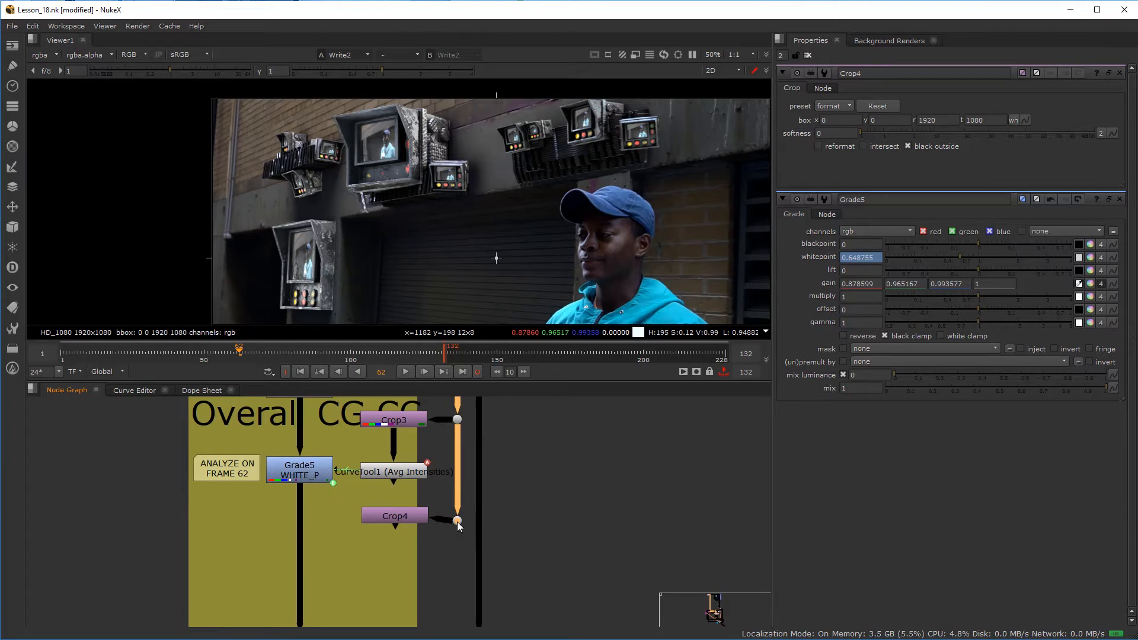
click(380, 517)
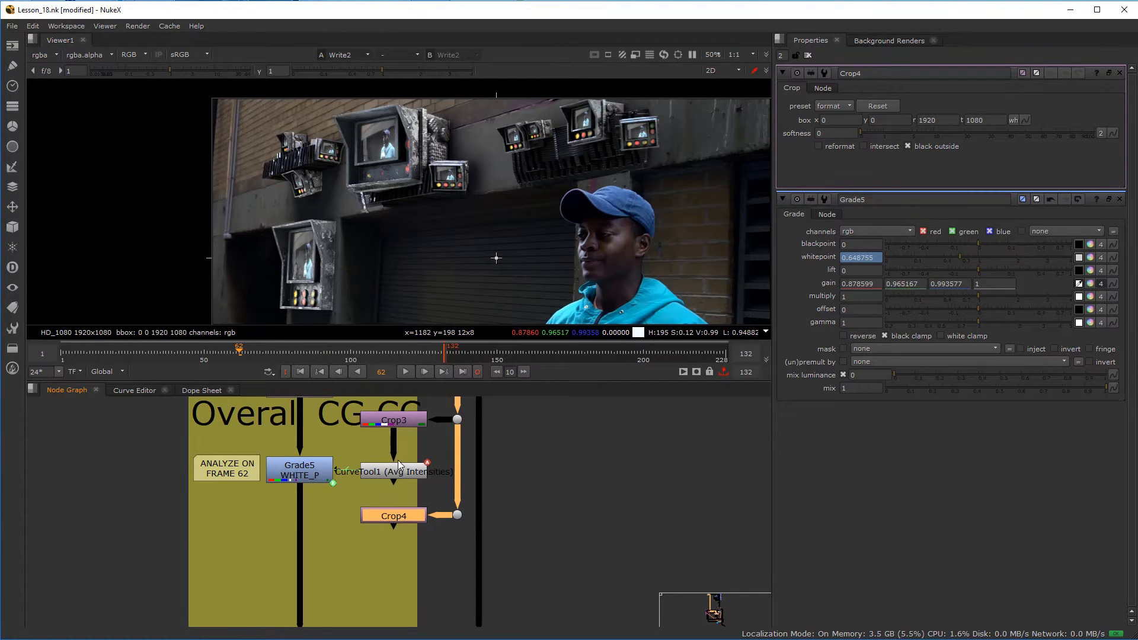
- View the Dot feeding Crop4 as luminance with viewer gamma at 4 to inspect the CG monitors' darkest areas
scroll(415, 480, up, 2)
click(439, 503)
key(1)
click(351, 505)
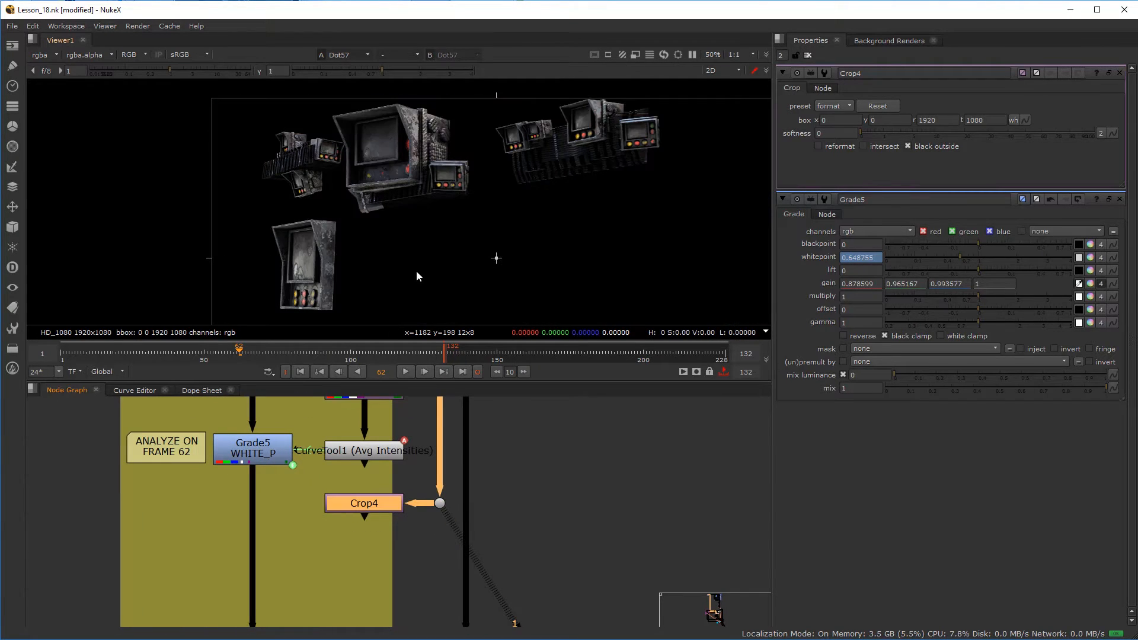
scroll(418, 223, down, 1)
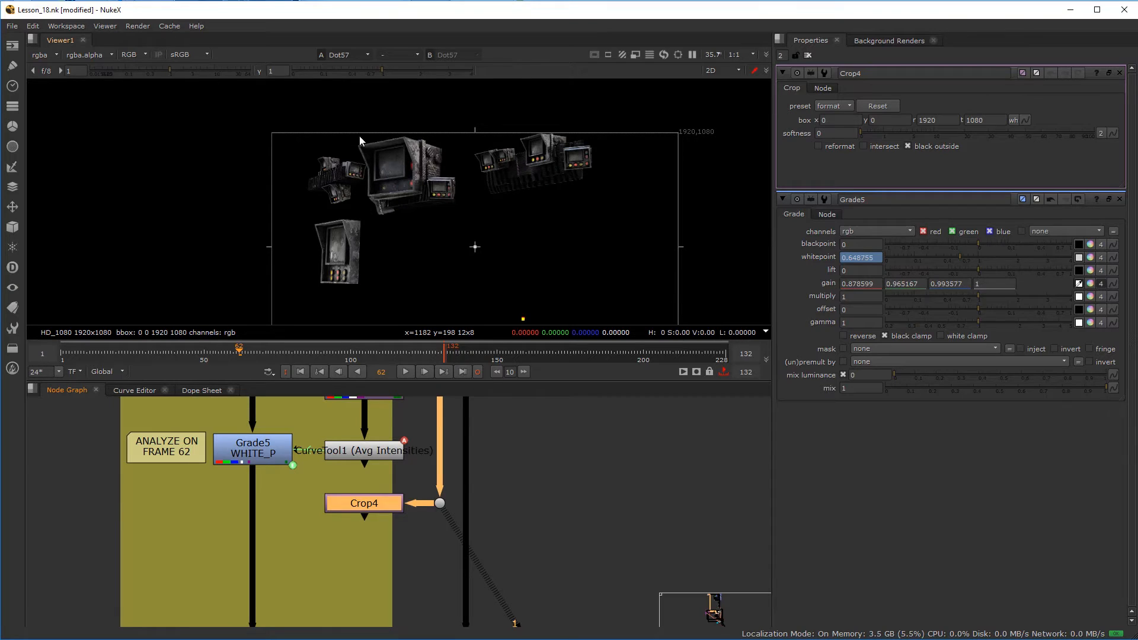
drag(386, 70, 479, 79)
key(y)
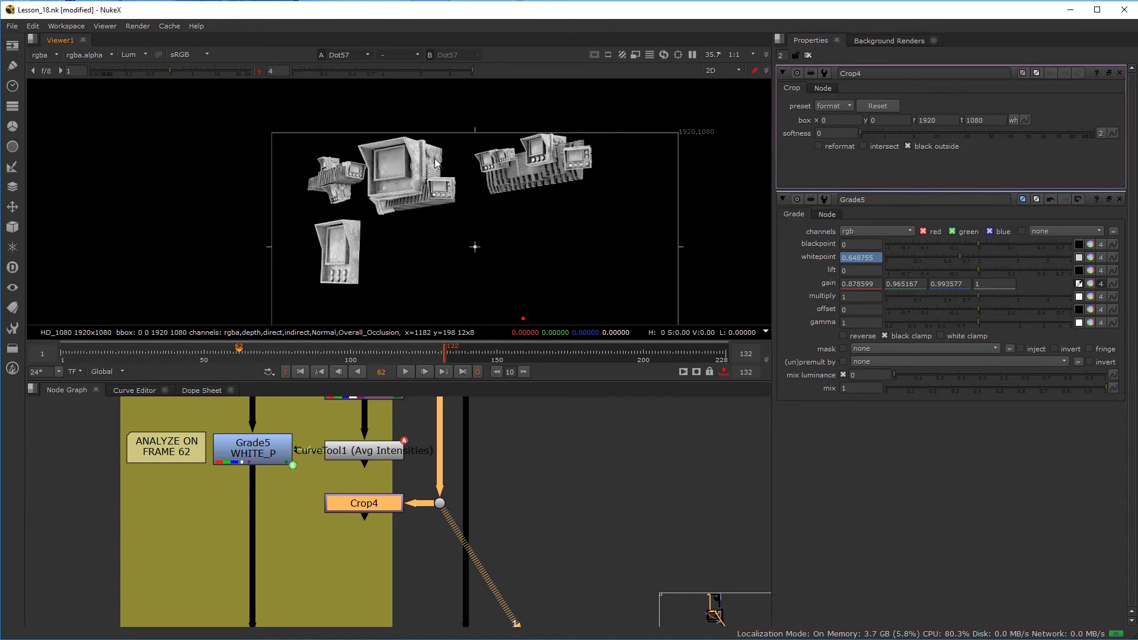
scroll(364, 215, up, 6)
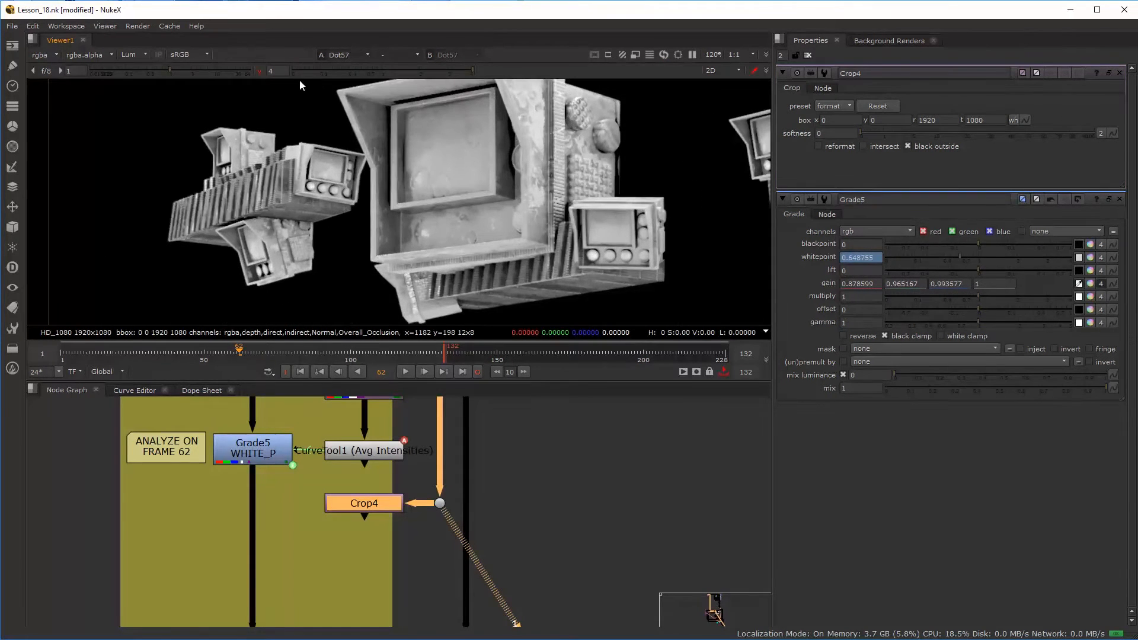
- Reset the viewer gamma, then set viewer gain to 0.75 and gamma to 3.55 to separate the darkest areas
click(259, 71)
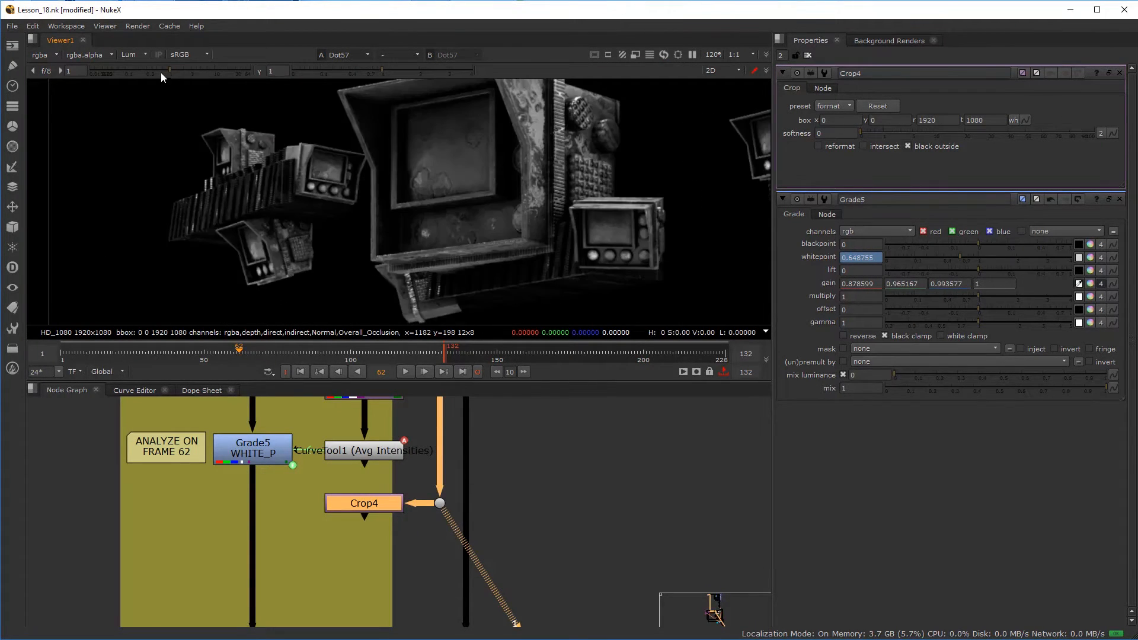
drag(169, 70, 202, 76)
drag(387, 67, 463, 70)
drag(194, 67, 165, 74)
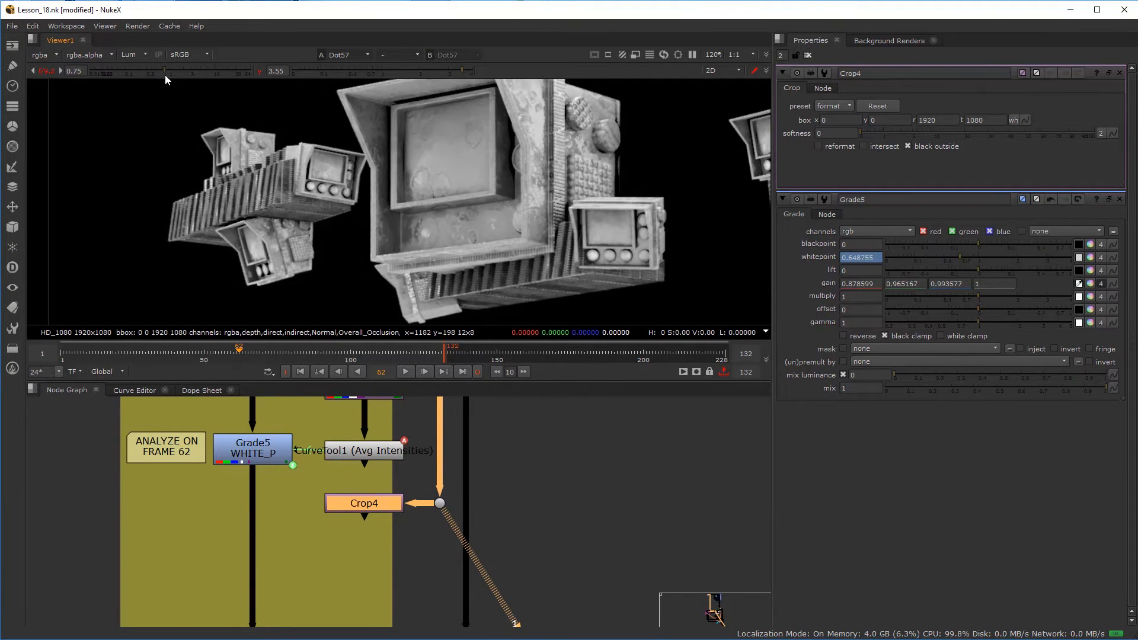
scroll(380, 178, down, 3)
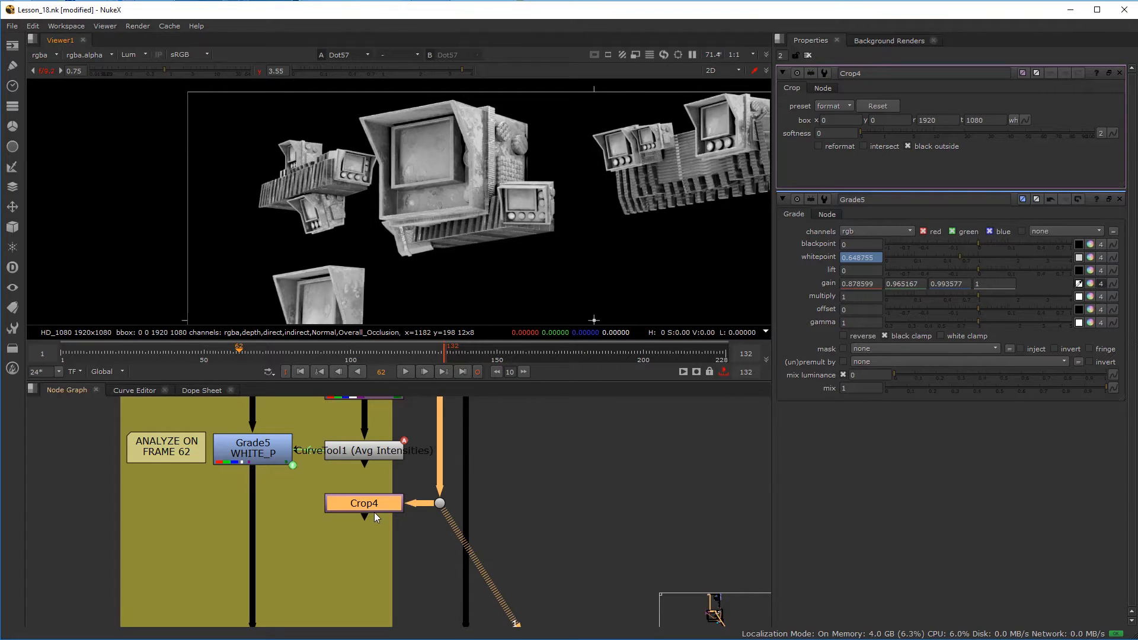
scroll(510, 265, down, 2)
scroll(516, 260, up, 6)
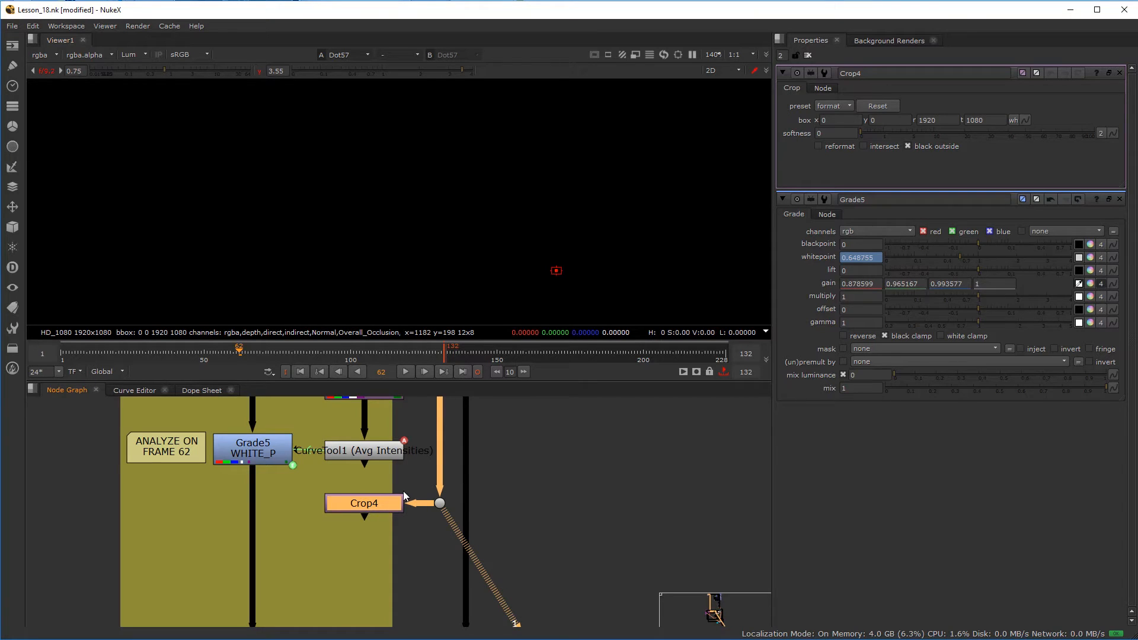
- Close the open properties, reopen only Crop4's, and frame its full crop box around the CG monitors
click(386, 470)
scroll(380, 504, down, 2)
scroll(358, 550, up, 2)
click(356, 548)
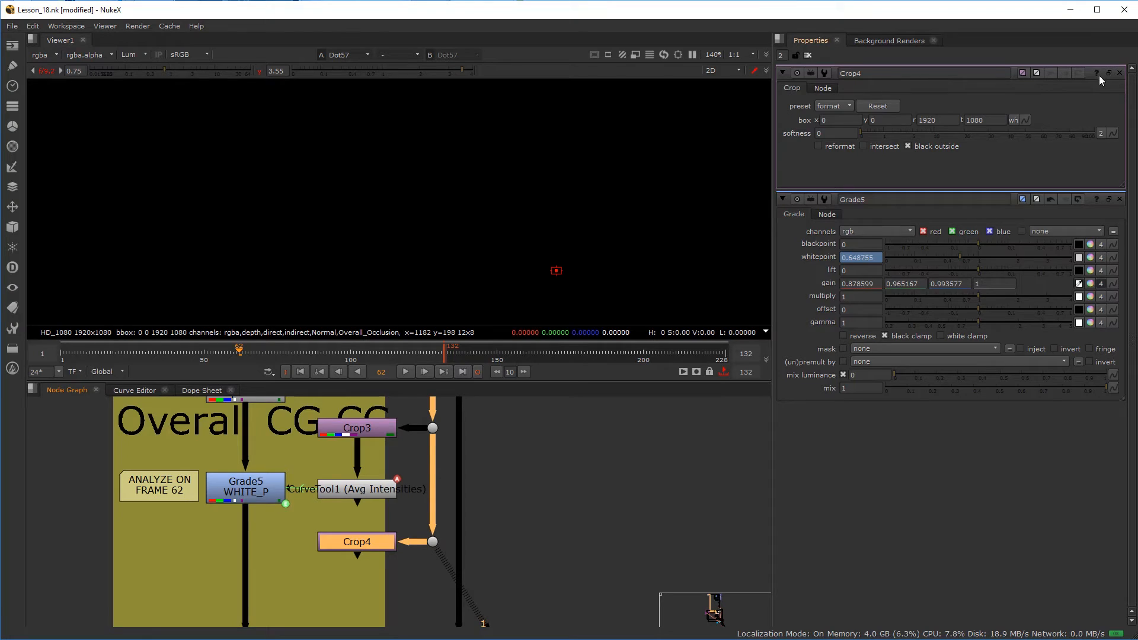
click(1120, 73)
click(328, 515)
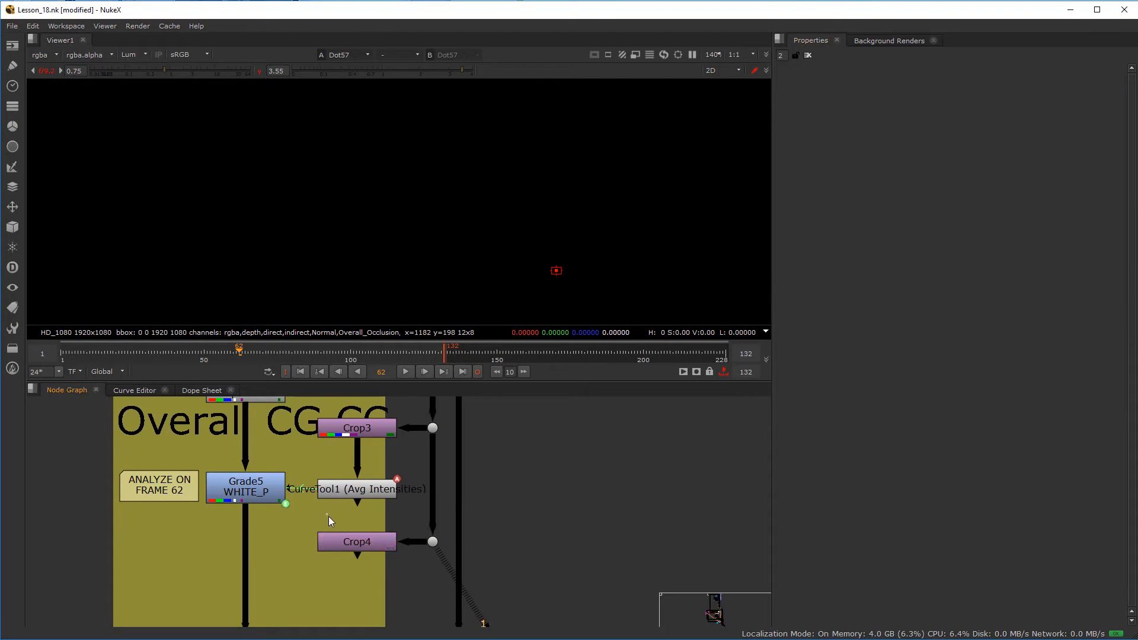
double_click(339, 547)
scroll(424, 211, down, 3)
scroll(389, 250, up, 1)
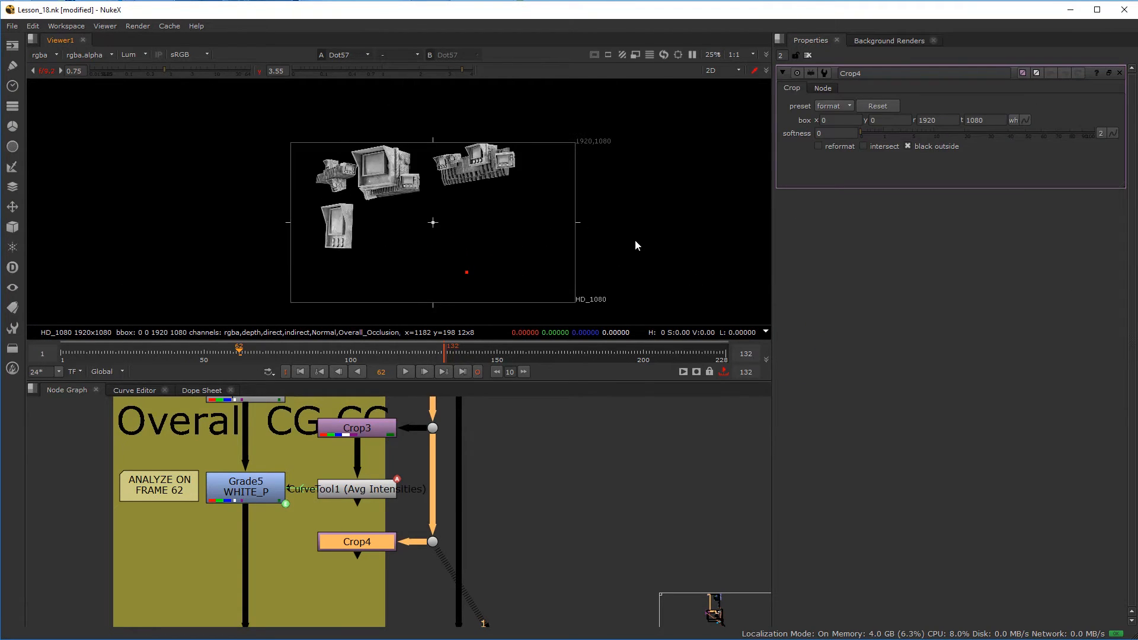
- Shrink Crop4's box onto the black gap beside the large monitor's screen frame, about x 473.4, y 971.4, r 478.6, t 990.6
drag(577, 225, 366, 236)
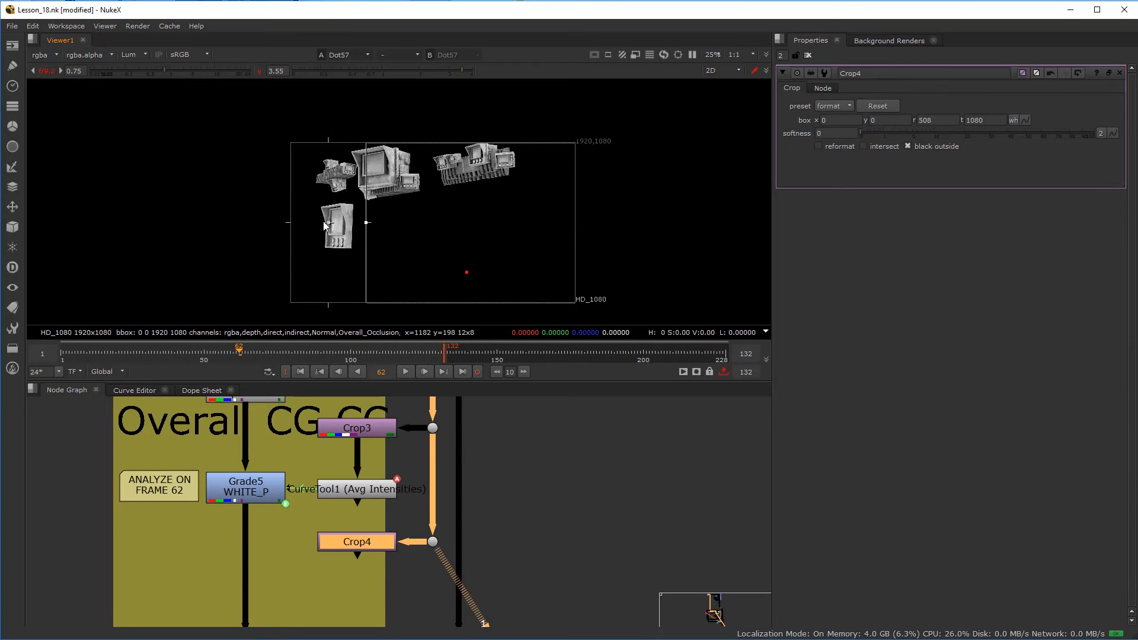
drag(291, 224, 342, 229)
drag(350, 303, 369, 170)
scroll(369, 169, up, 5)
scroll(315, 146, up, 1)
drag(269, 106, 264, 210)
drag(359, 264, 316, 264)
drag(179, 265, 331, 222)
scroll(307, 206, up, 5)
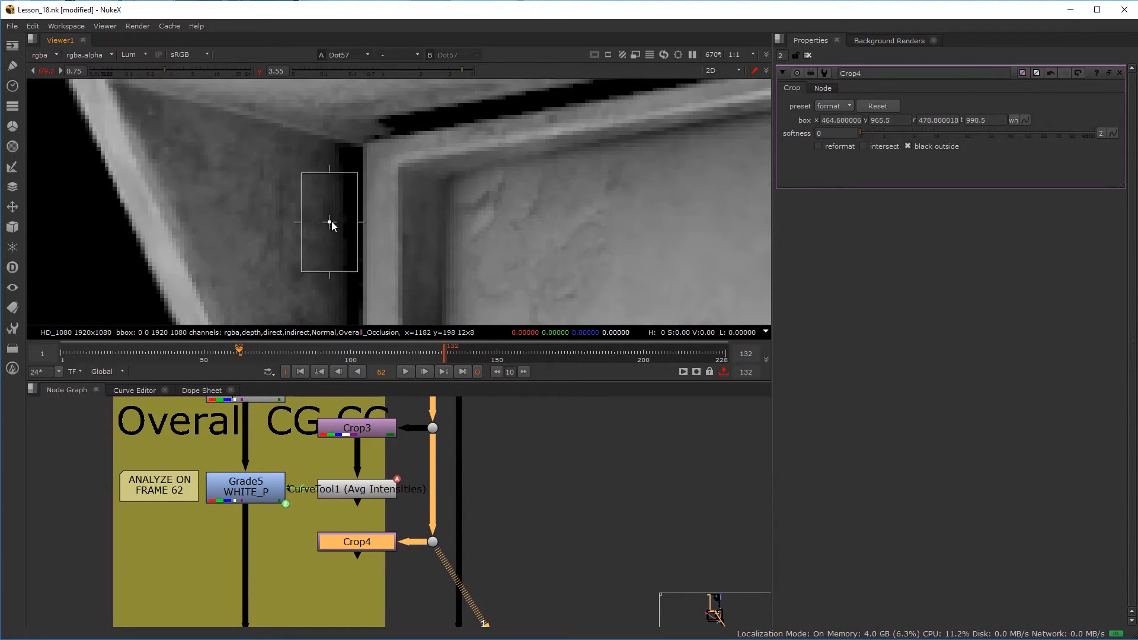
drag(296, 274, 336, 248)
- Enable reformat and turn off black outside on Crop4, and display the cropped result in the viewer
scroll(421, 522, down, 1)
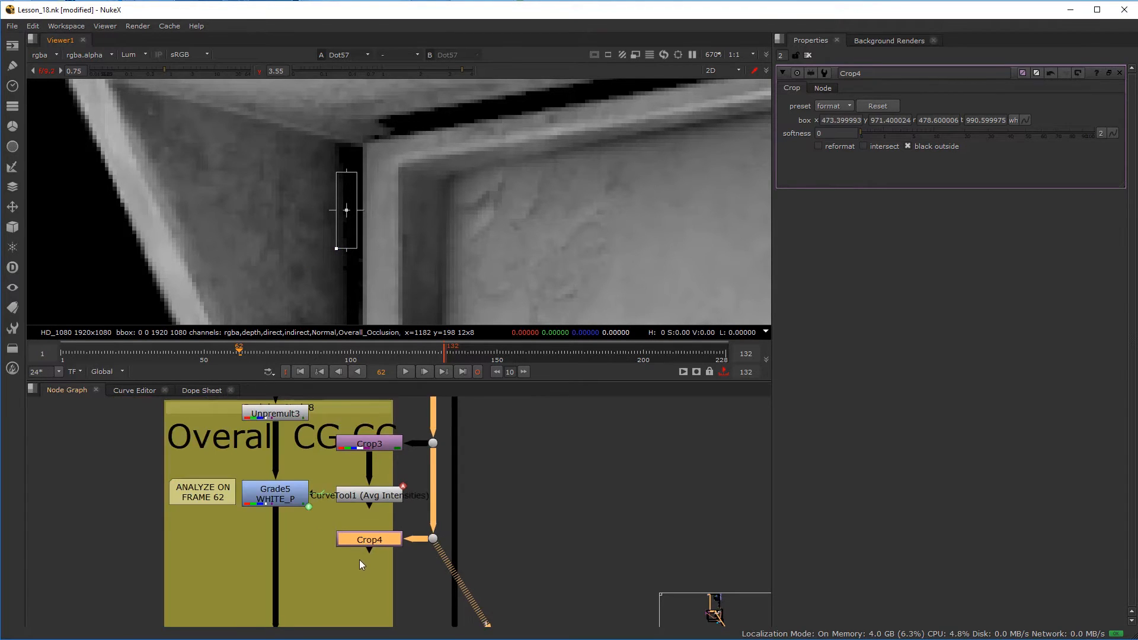
scroll(359, 560, up, 2)
click(819, 146)
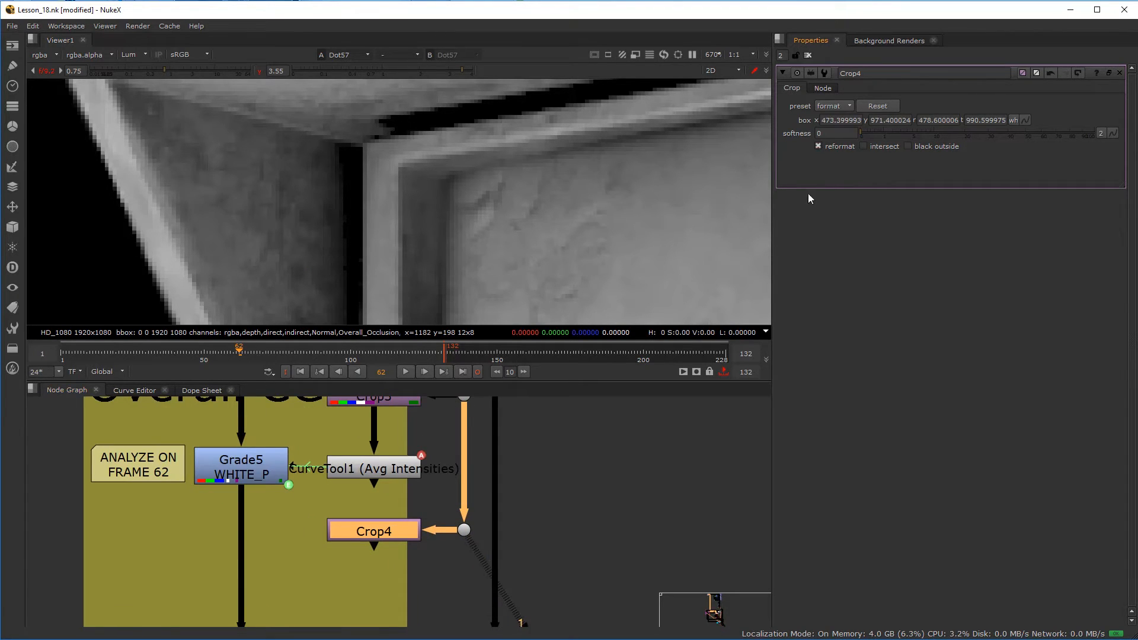
key(1)
scroll(417, 246, down, 9)
middle_drag(405, 266, 431, 185)
scroll(430, 187, up, 1)
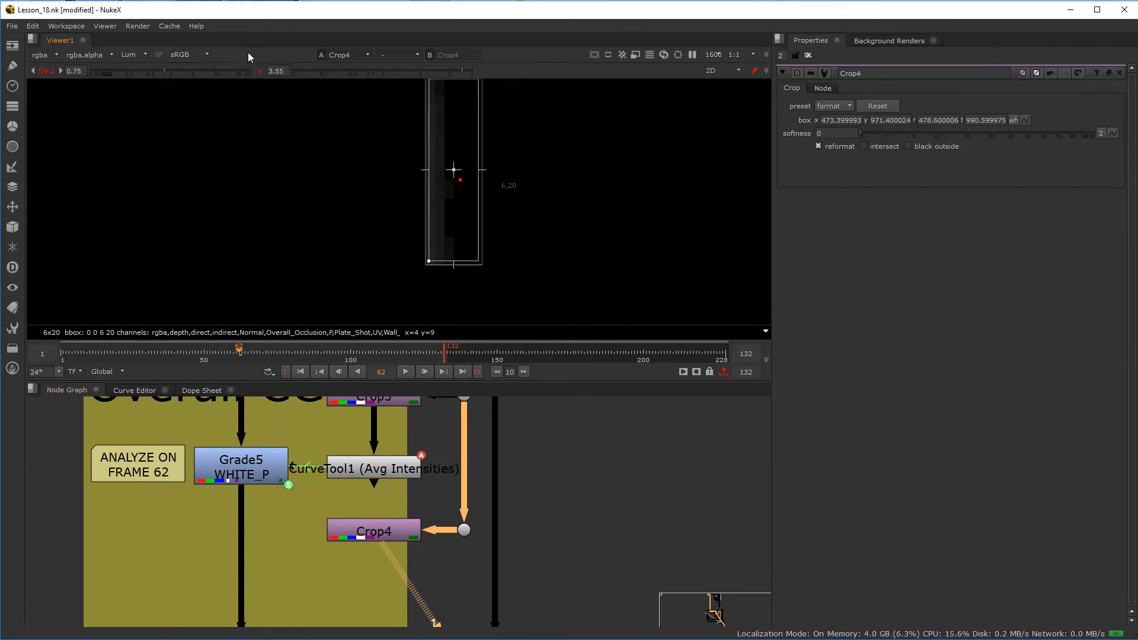
- Reset the viewer gamma and gain to 1 and switch the viewer channels back to RGB
click(259, 71)
click(47, 71)
click(133, 54)
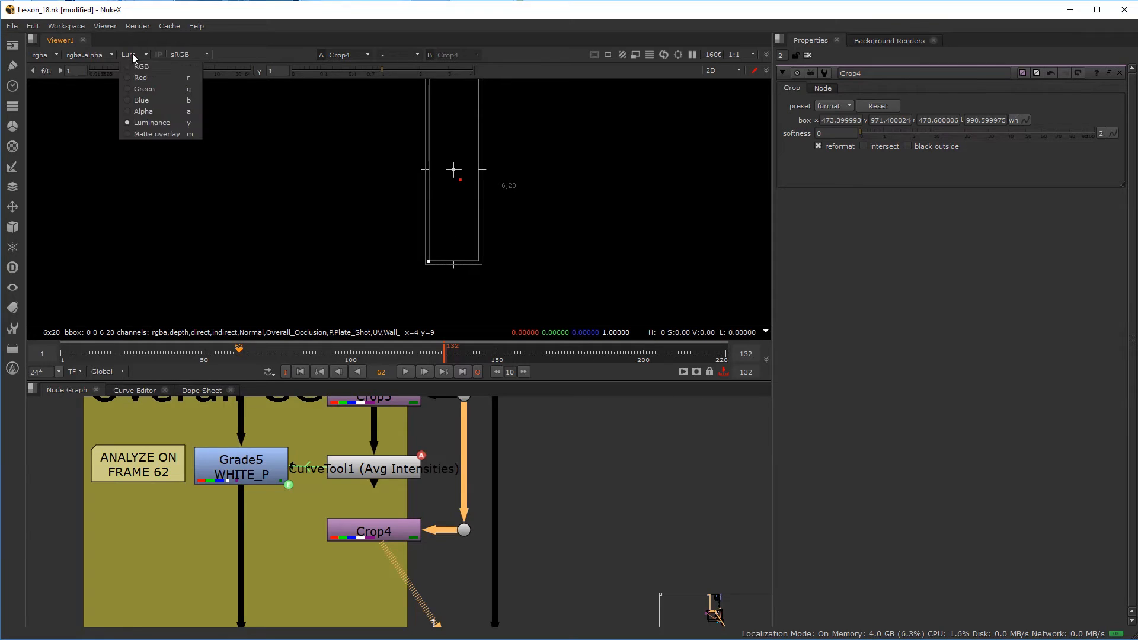
click(143, 66)
scroll(397, 182, up, 4)
scroll(460, 254, down, 3)
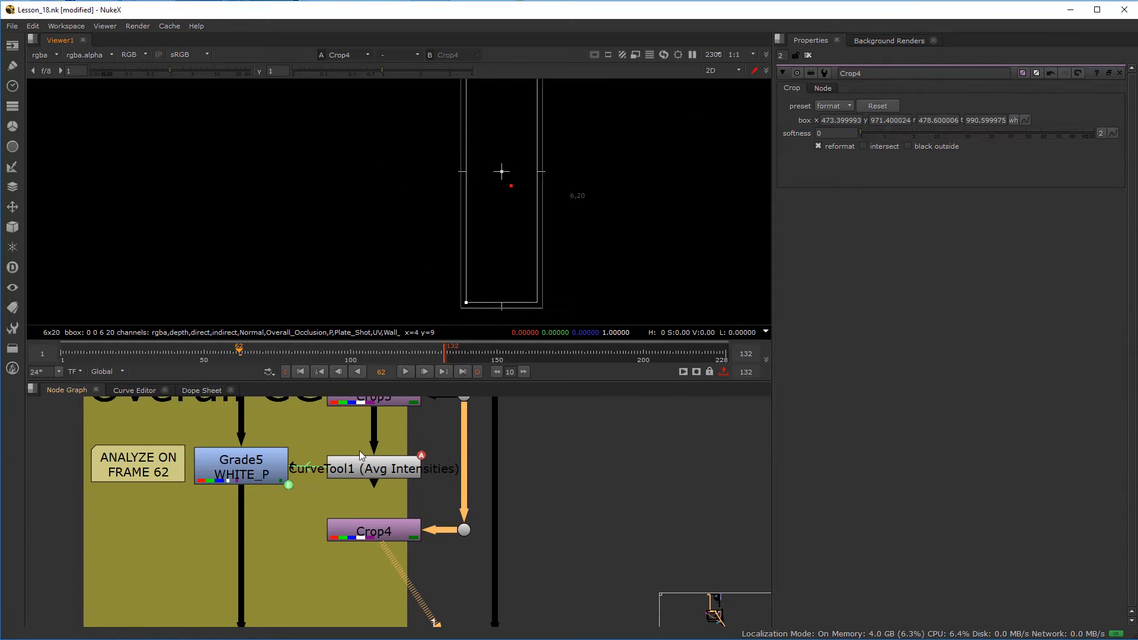
- Sample a pixel inside Crop4's cropped area to check how dark it is
click(368, 524)
click(386, 502)
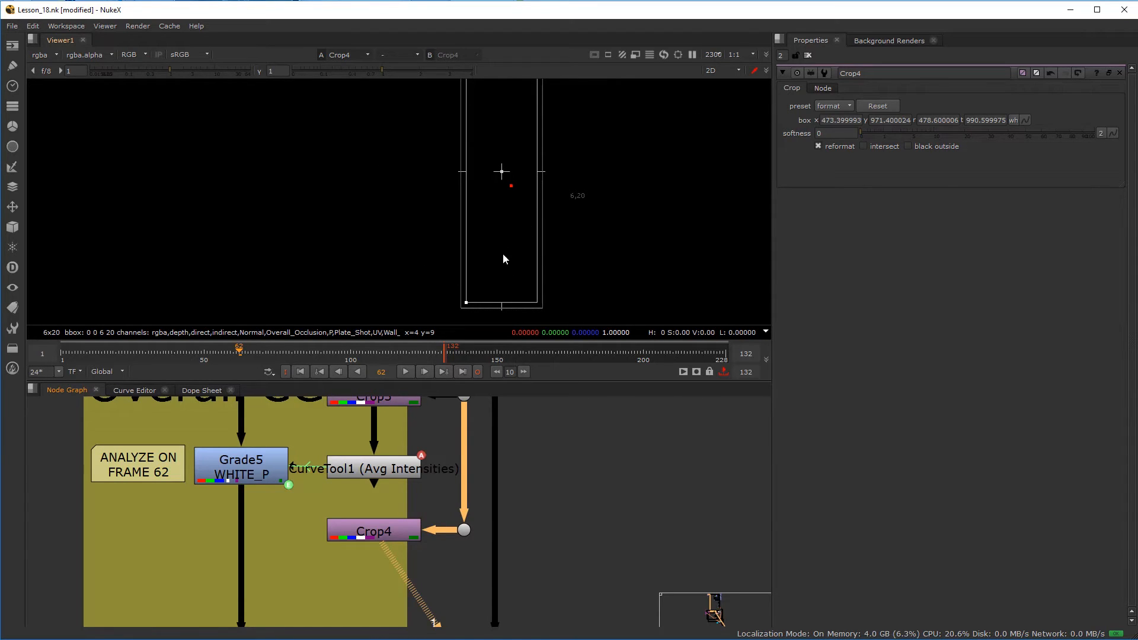
ctrl+click(497, 234)
scroll(584, 323, up, 2)
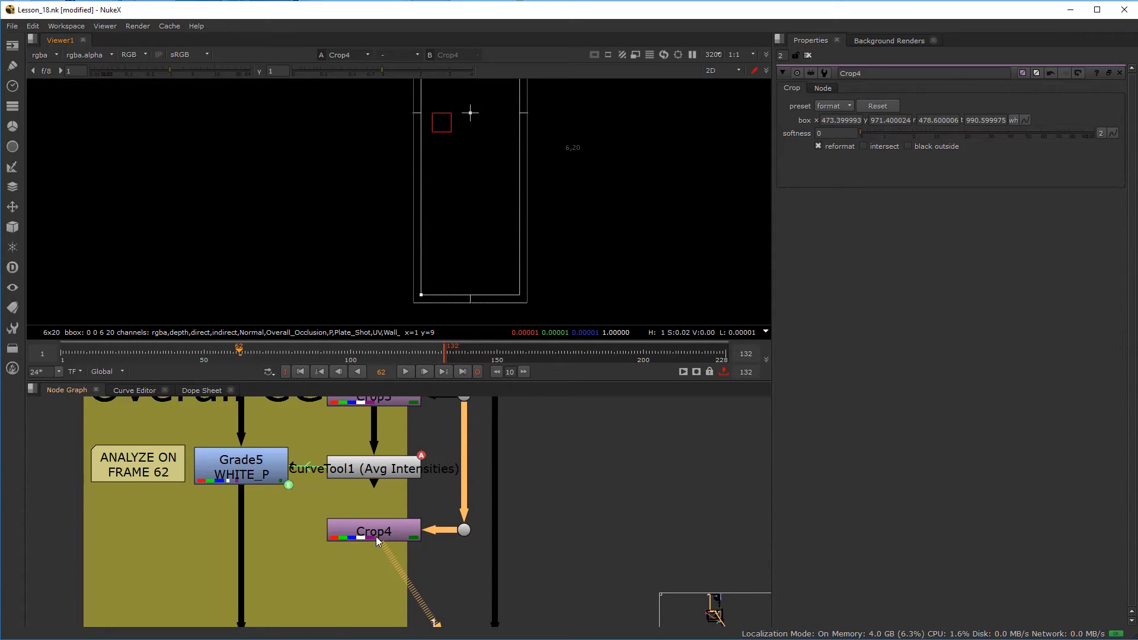
click(359, 575)
key(Tab)
text(cr)
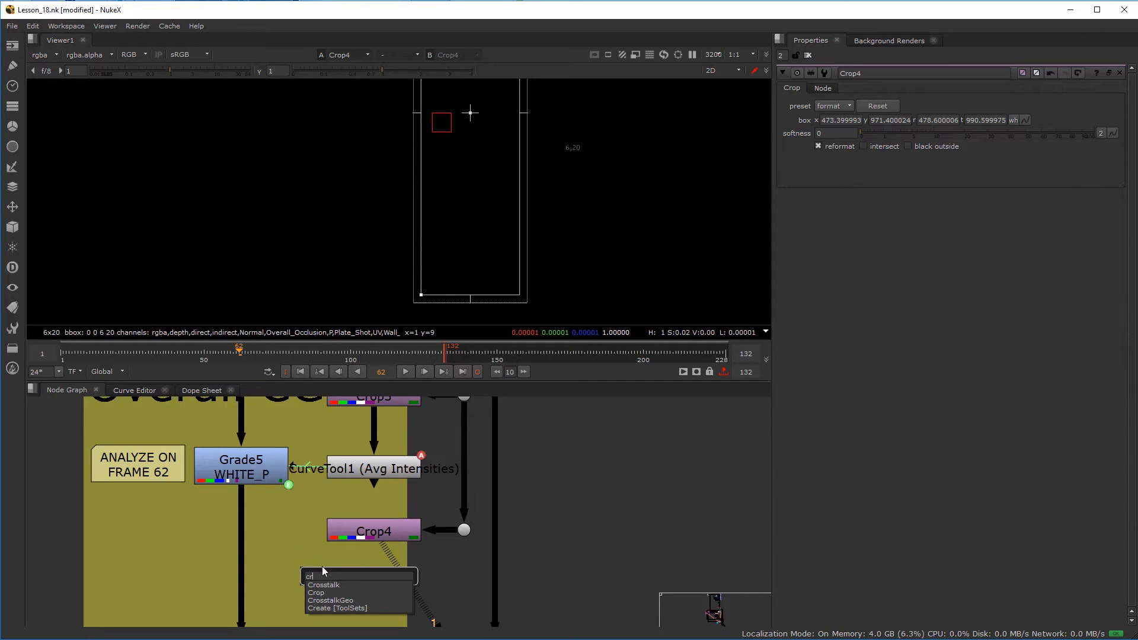
key(BackSpace)
key(BackSpace)
- Paste a copy of CurveTool1 beneath Crop4, connect it to Crop4's output, and run its Avg Intensities analysis
click(408, 473)
key(ctrl+c)
click(325, 605)
key(ctrl+v)
drag(326, 604, 373, 534)
drag(372, 597, 378, 596)
double_click(378, 596)
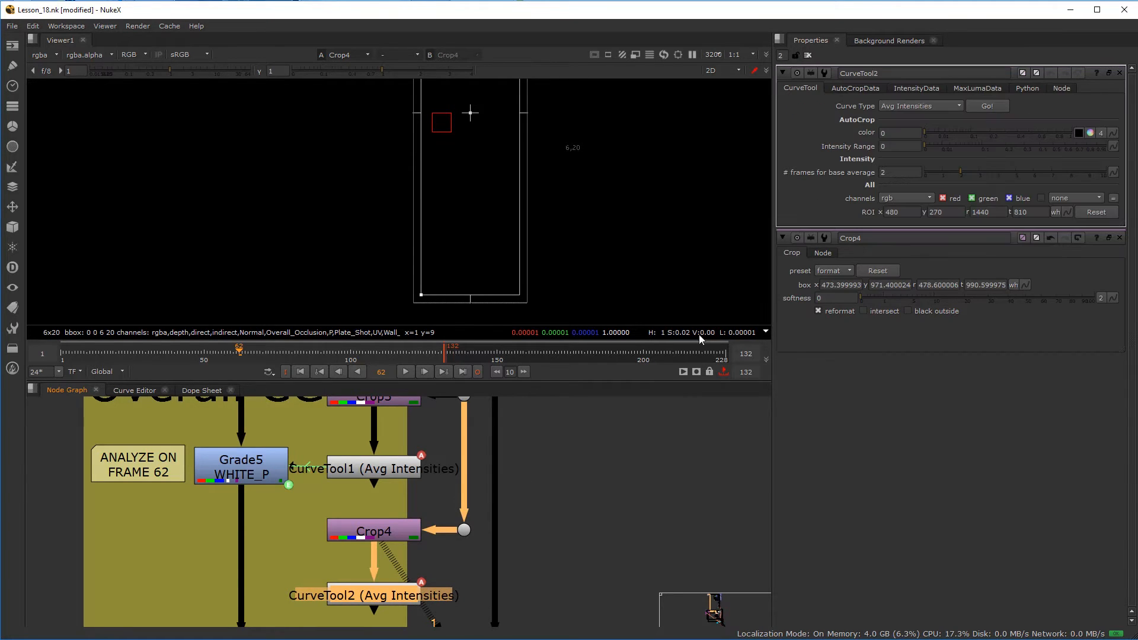
click(987, 106)
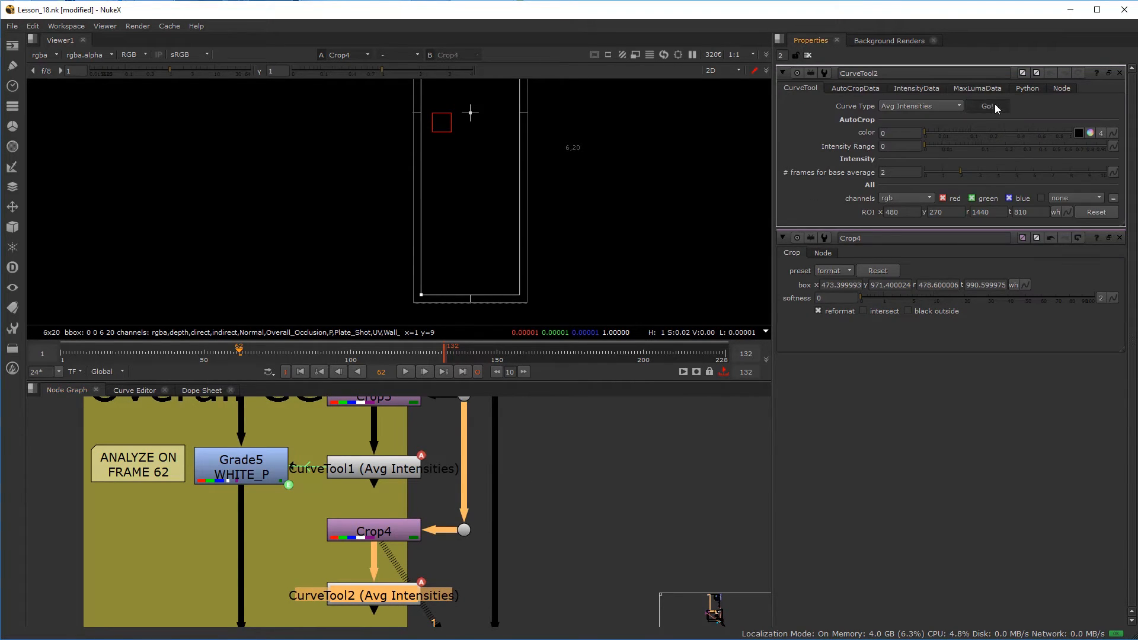
click(644, 296)
- Add a Grade node to the main pipe below Grade5, level with CurveTool2
click(300, 578)
middle_drag(295, 571, 382, 521)
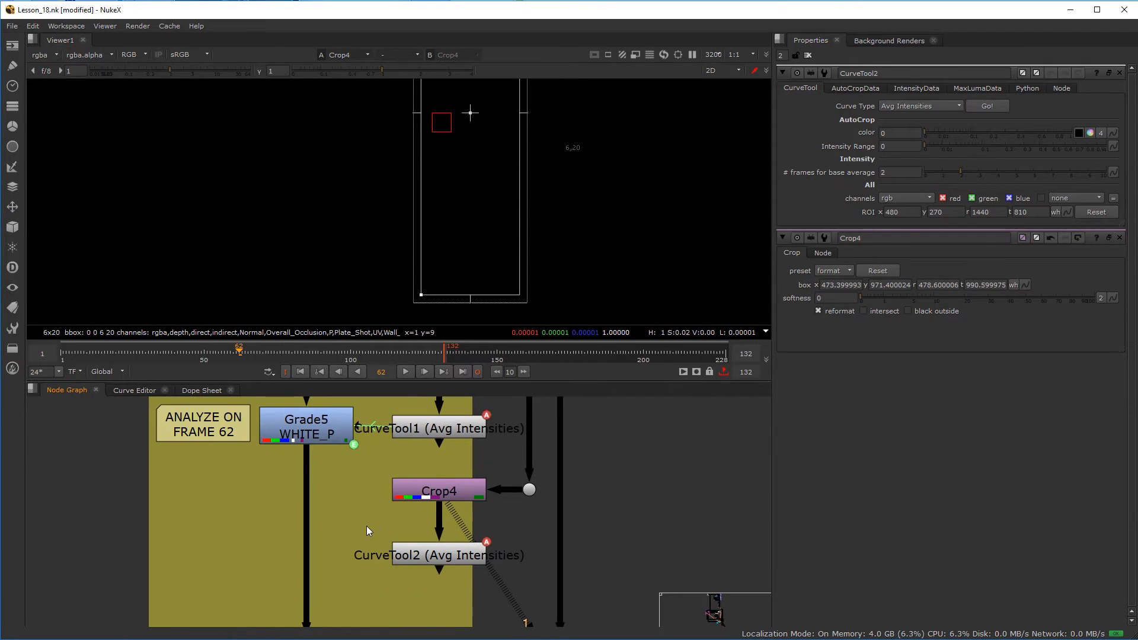
key(g)
drag(371, 525, 300, 559)
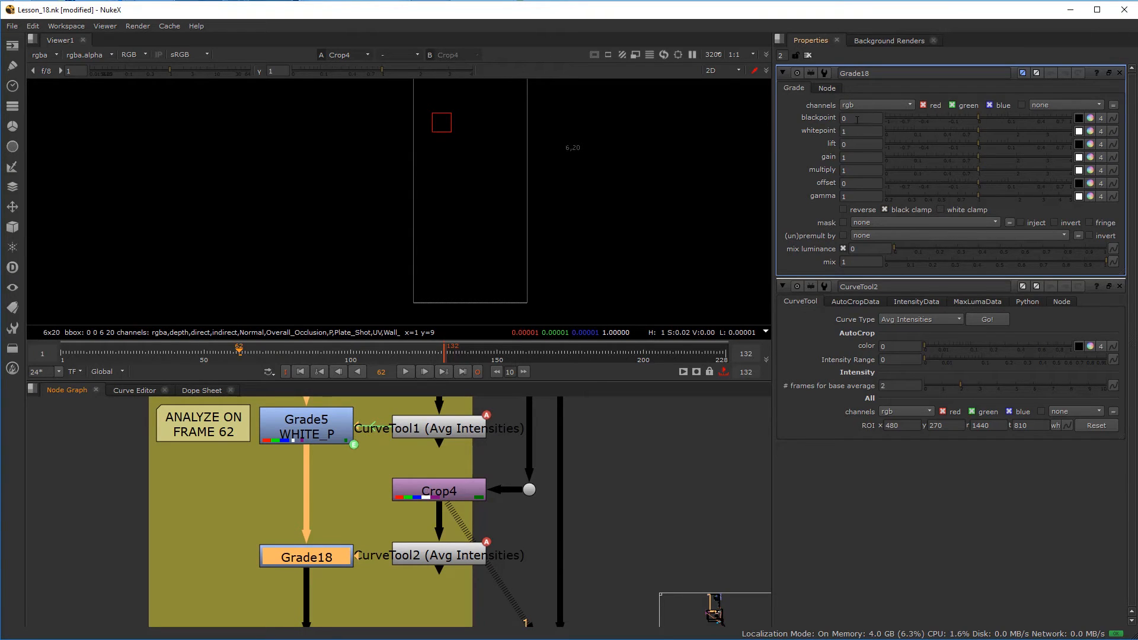
- Label the new Grade node BLACK_P and align CurveTool2 beside it
double_click(842, 73)
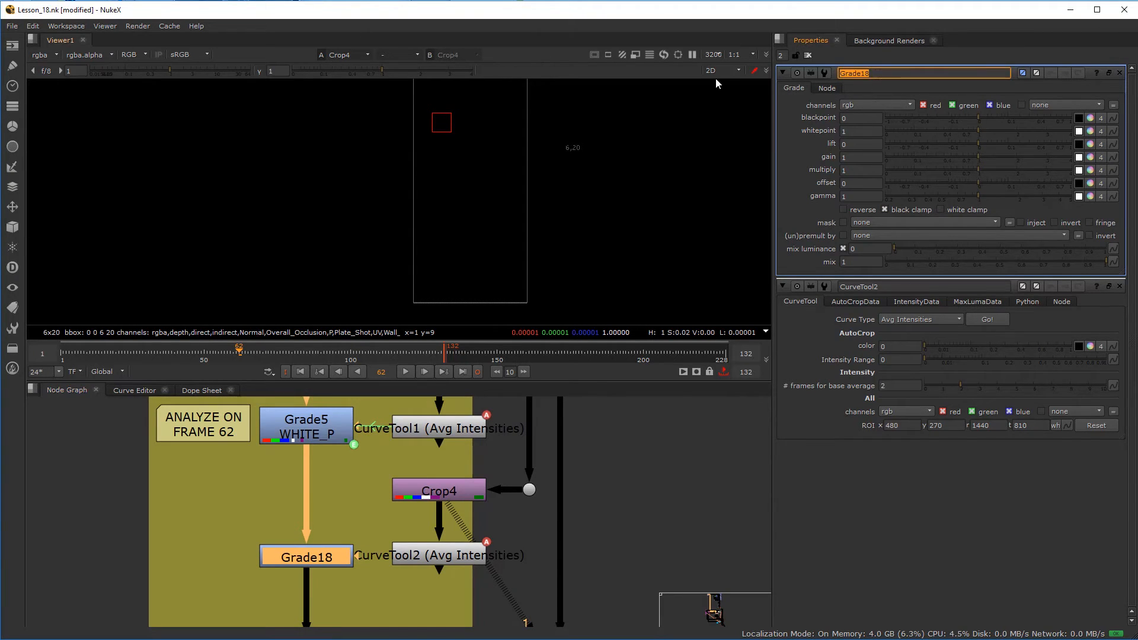
click(826, 89)
text(BLACK_P)
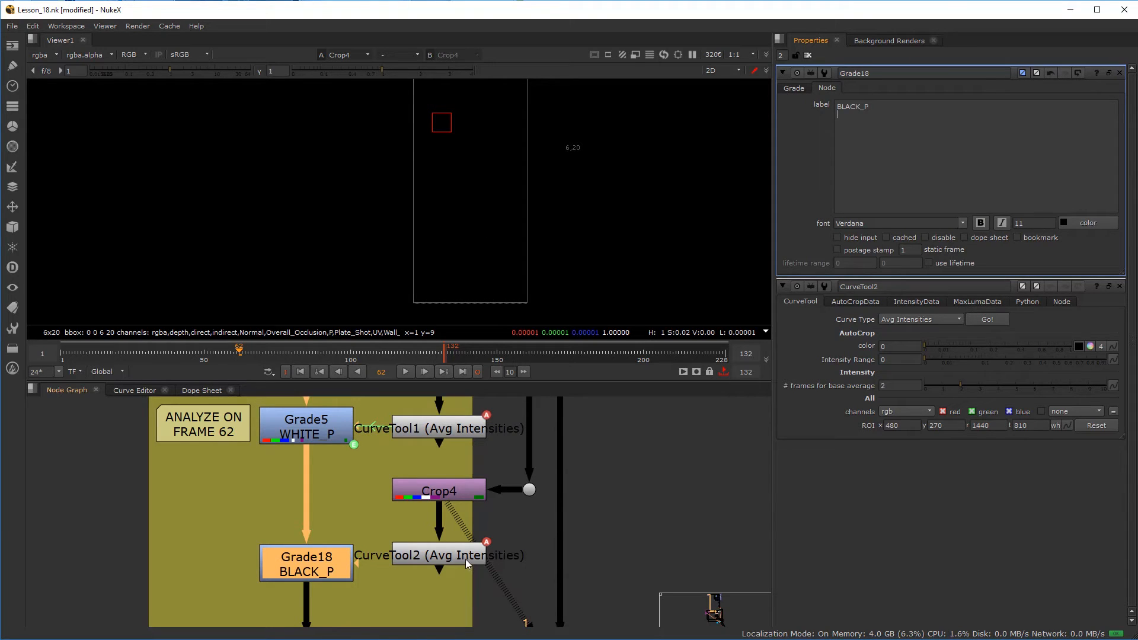
drag(466, 561, 458, 568)
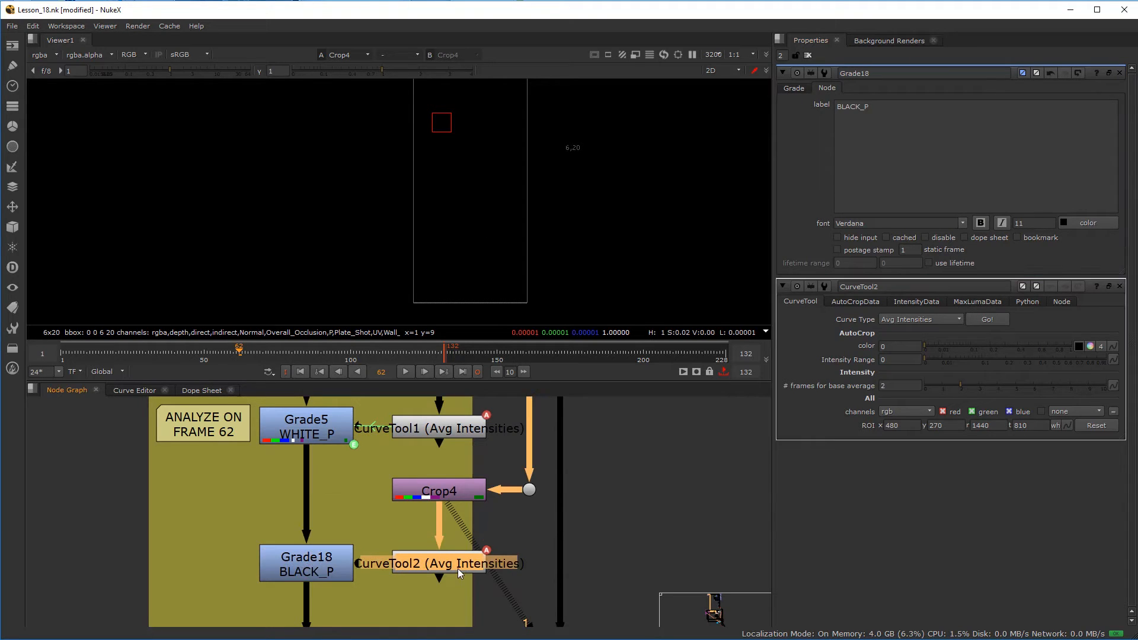
click(335, 567)
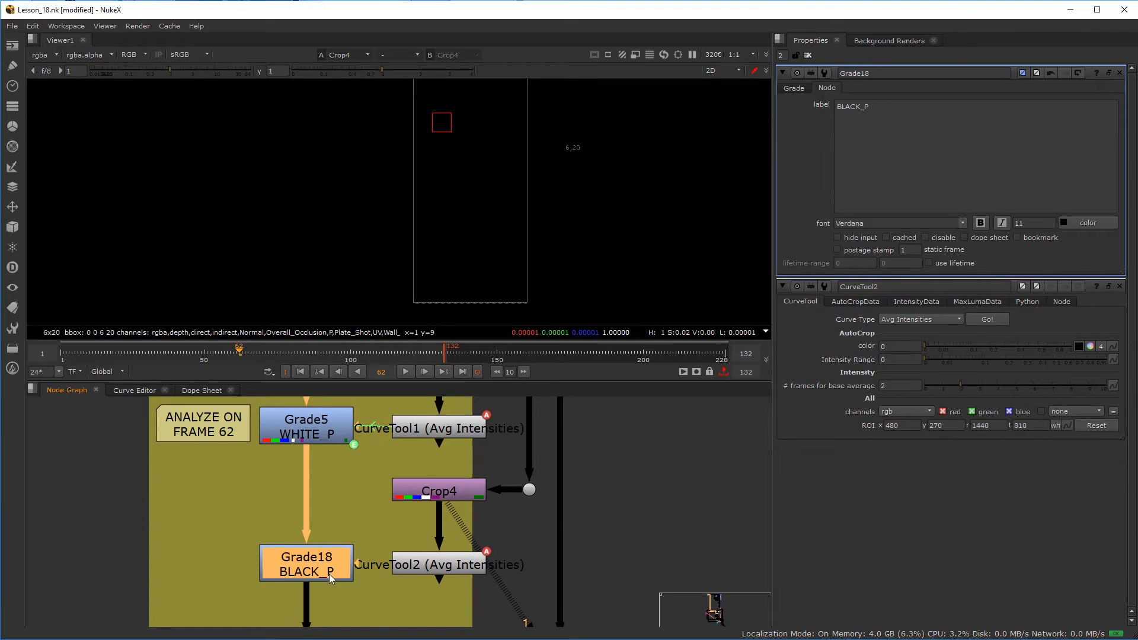
- Display the Grade17 Occlusion node's output in the viewer at frame 62
scroll(329, 574, down, 5)
scroll(451, 543, down, 2)
middle_drag(689, 484, 476, 546)
scroll(563, 469, up, 1)
click(559, 455)
key(1)
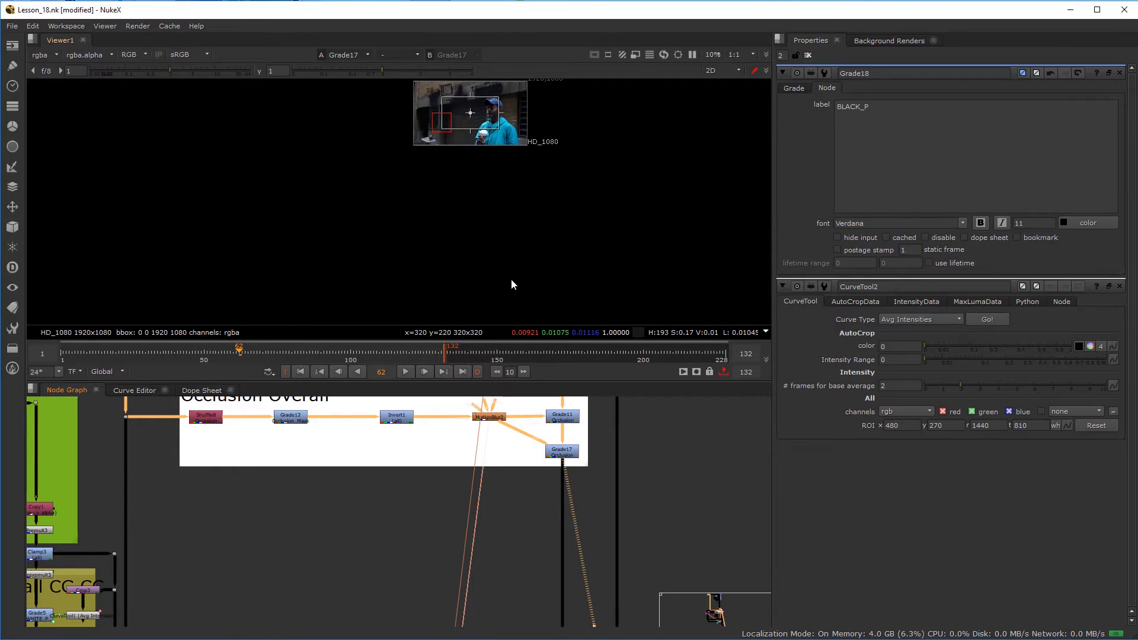
scroll(483, 109, up, 5)
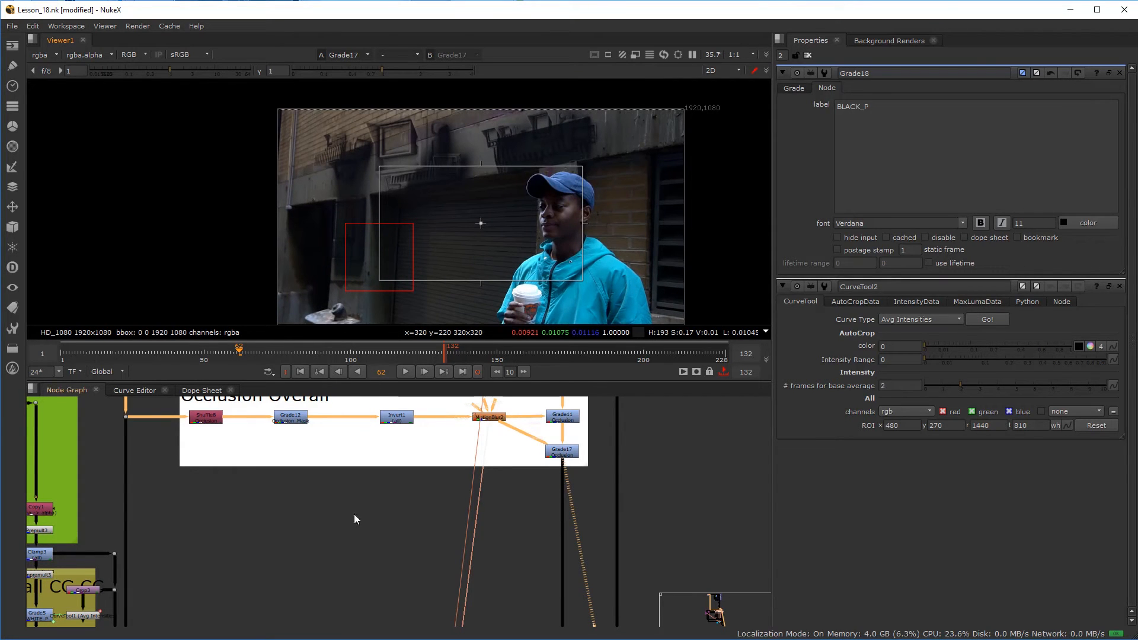
middle_drag(256, 597, 432, 552)
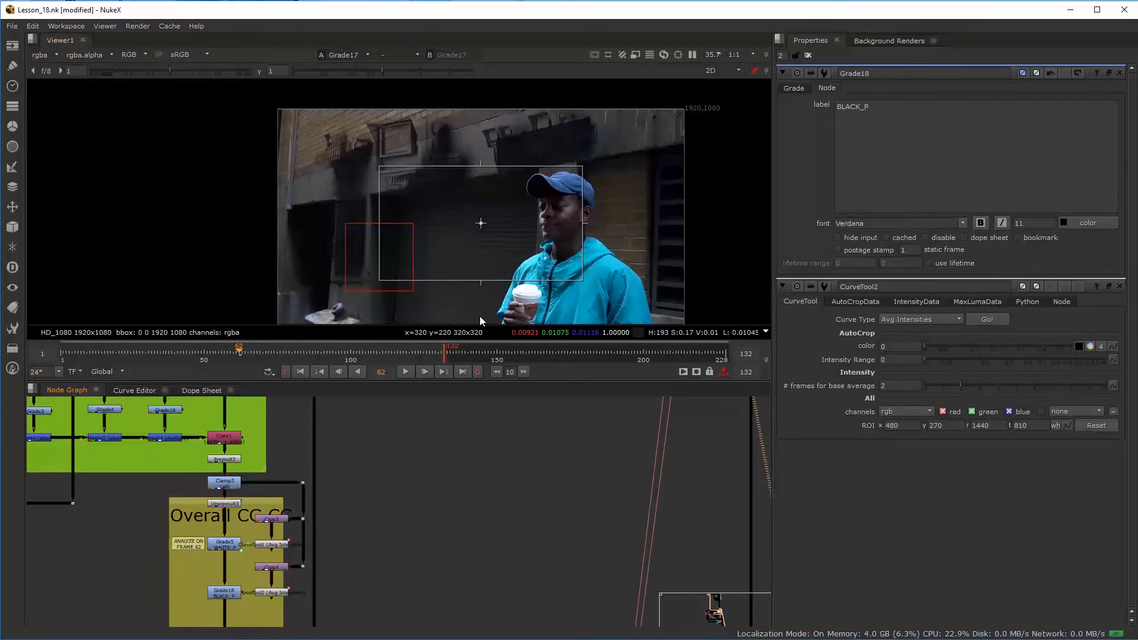
scroll(465, 475, down, 2)
middle_drag(434, 536, 315, 564)
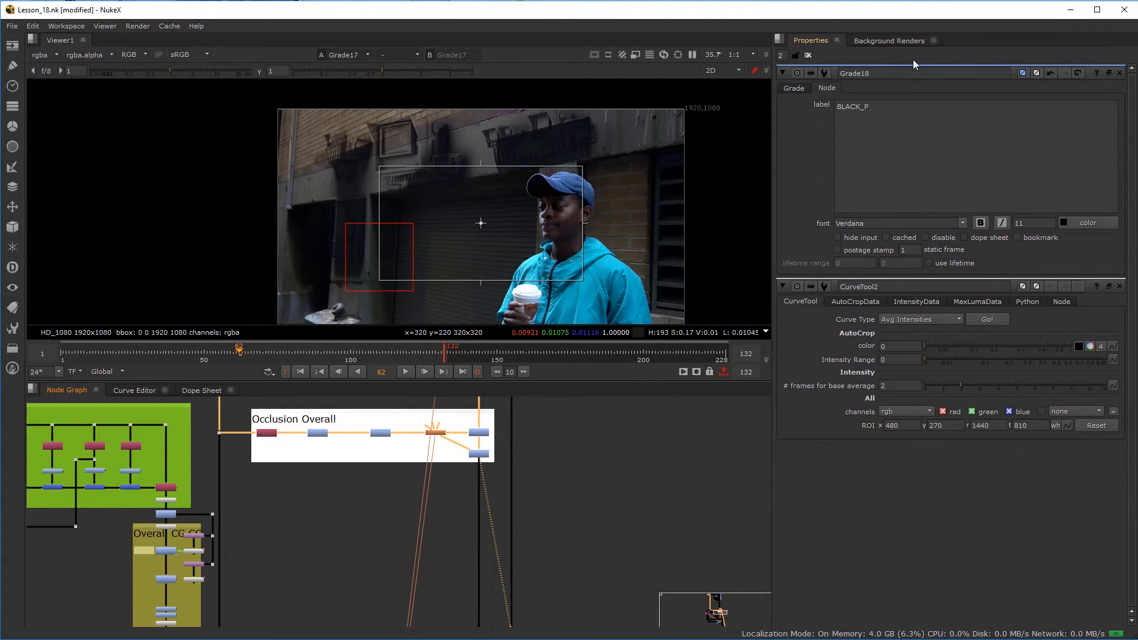
- Clear the open node properties and open the grade settings of Grade18 BLACK_P
click(1120, 72)
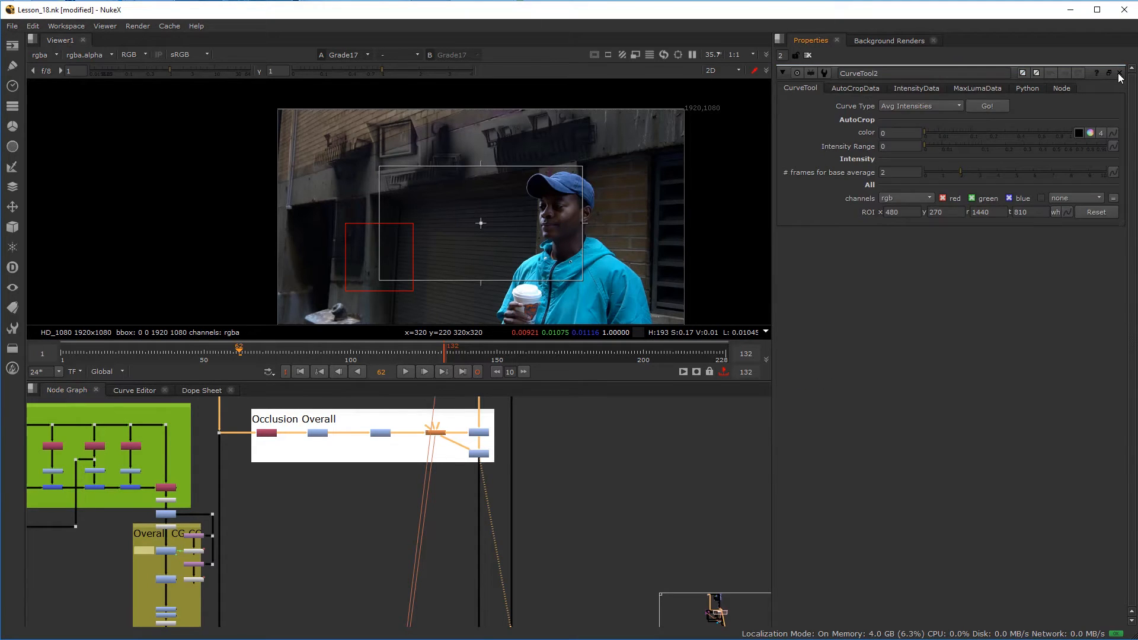
click(1119, 72)
middle_drag(186, 591, 222, 546)
scroll(202, 590, up, 5)
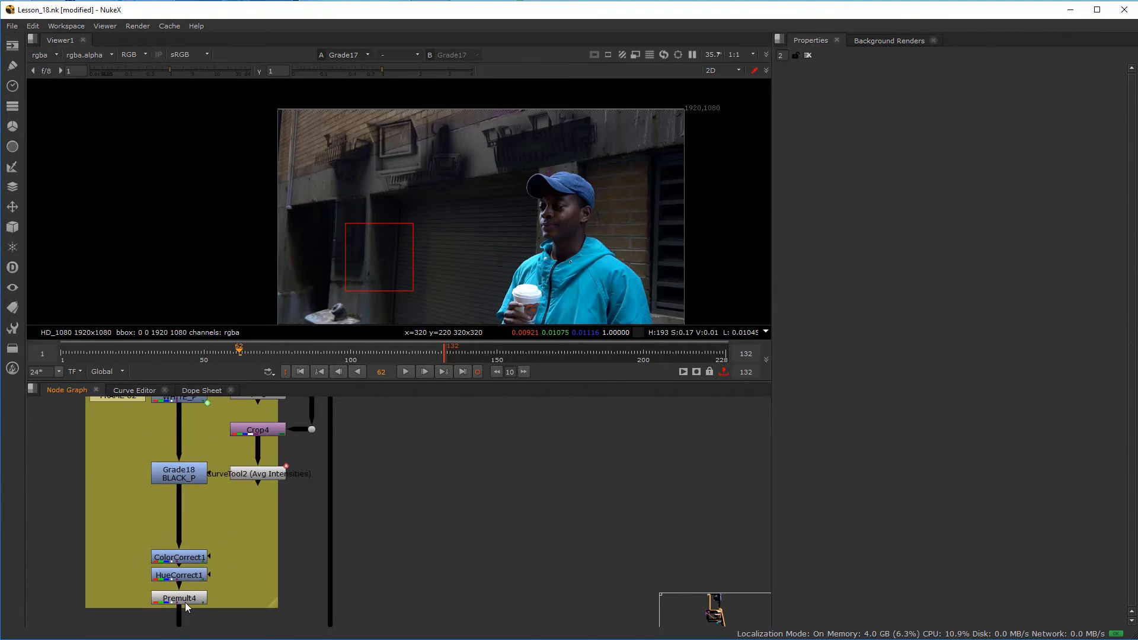
scroll(237, 563, down, 4)
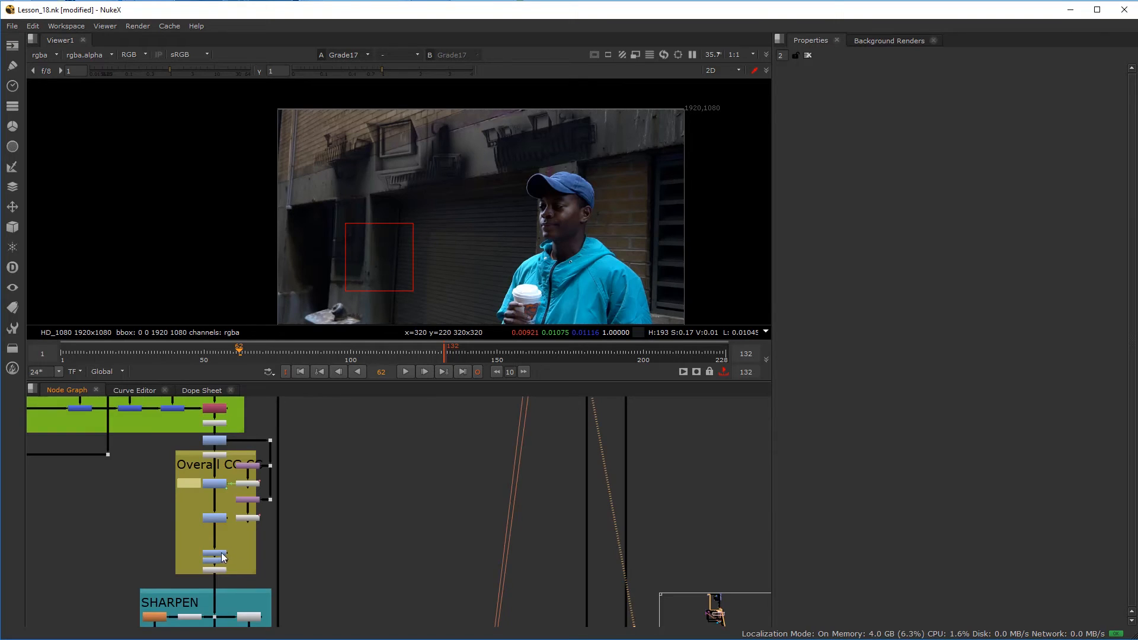
scroll(219, 546, up, 5)
click(221, 532)
double_click(222, 528)
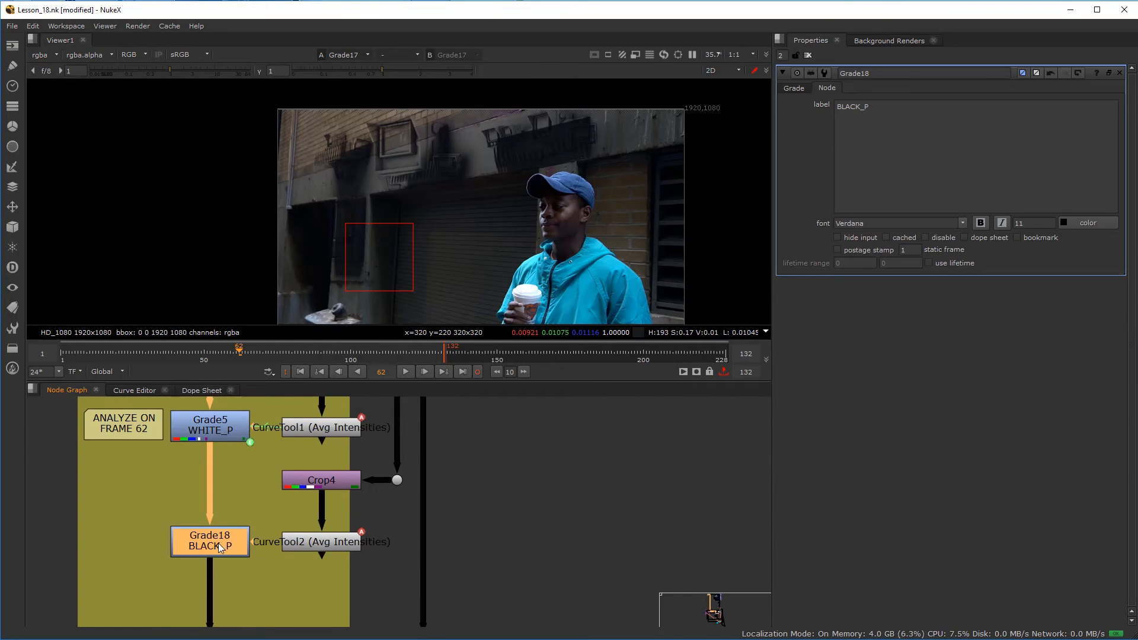
click(795, 89)
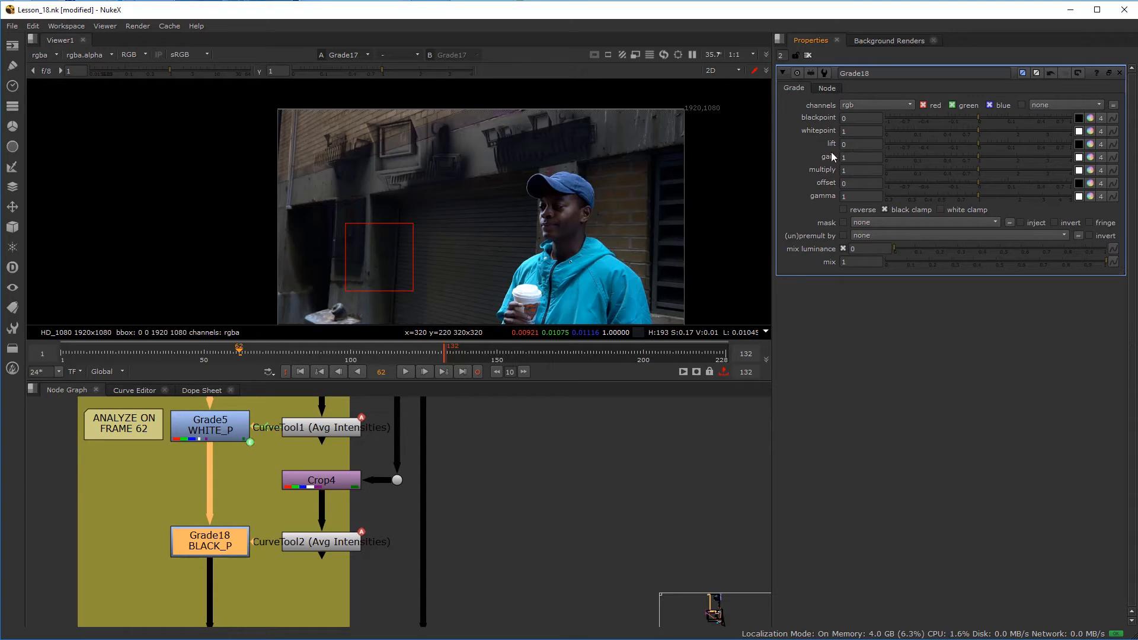
- Set Grade18's lift by sampling an area of about 31x45 pixels in the plate's dark doorway
click(1080, 145)
scroll(325, 225, up, 6)
middle_drag(304, 200, 305, 297)
ctrl+shift+drag(297, 194, 328, 240)
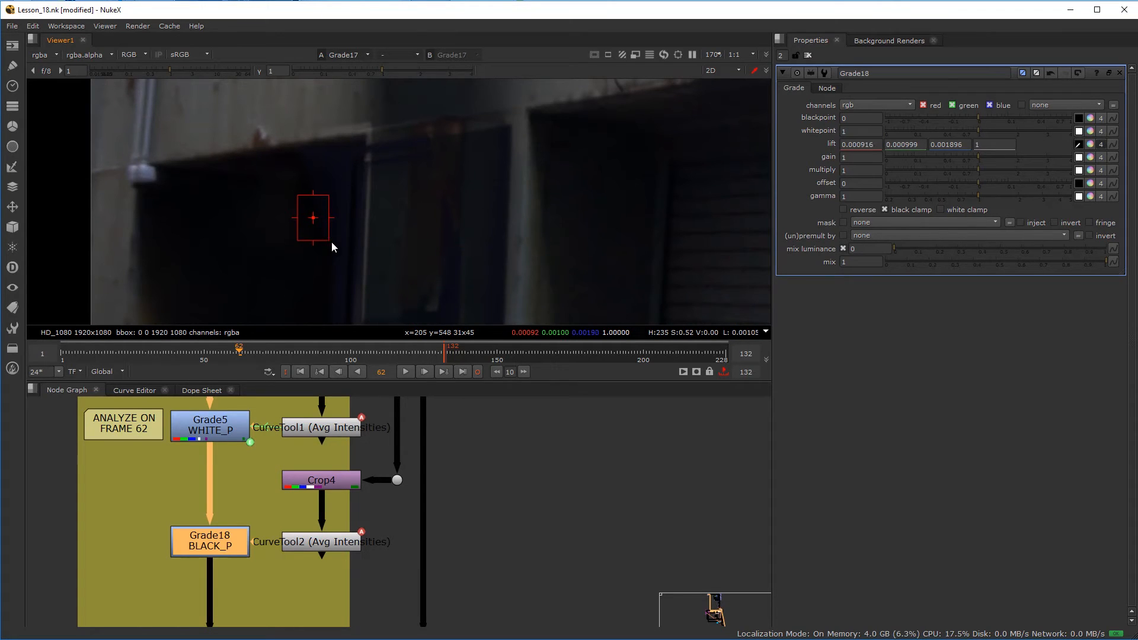
- Link CurveTool2's intensity data to Grade18's blackpoint and show the blackpoint as four separate channel values
double_click(314, 541)
double_click(238, 546)
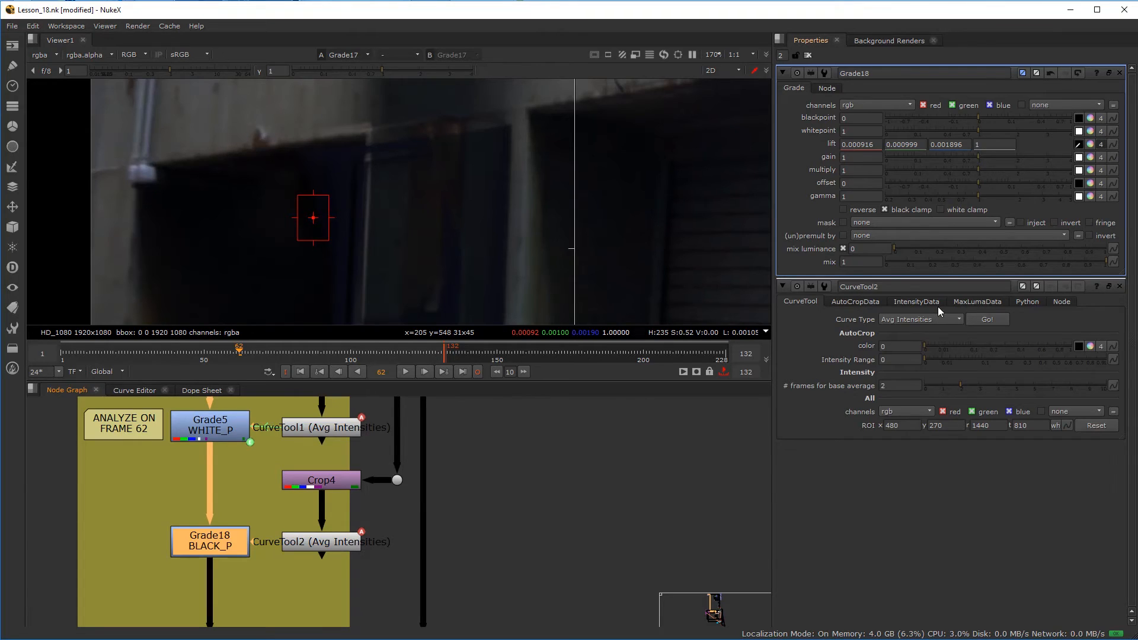
click(921, 302)
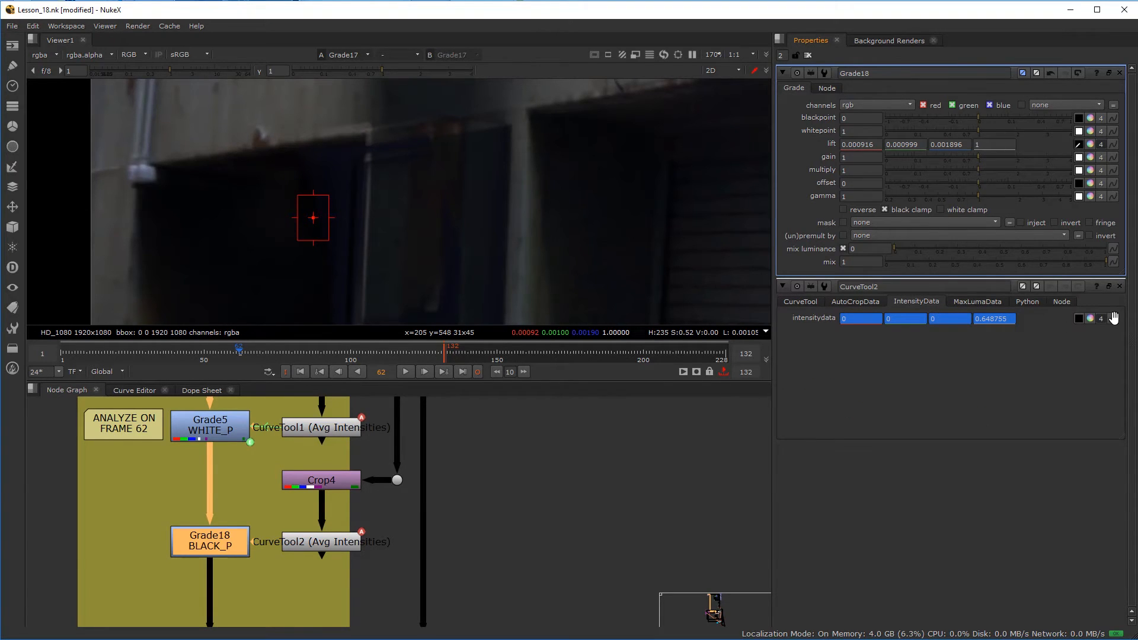
drag(1114, 319, 1113, 117)
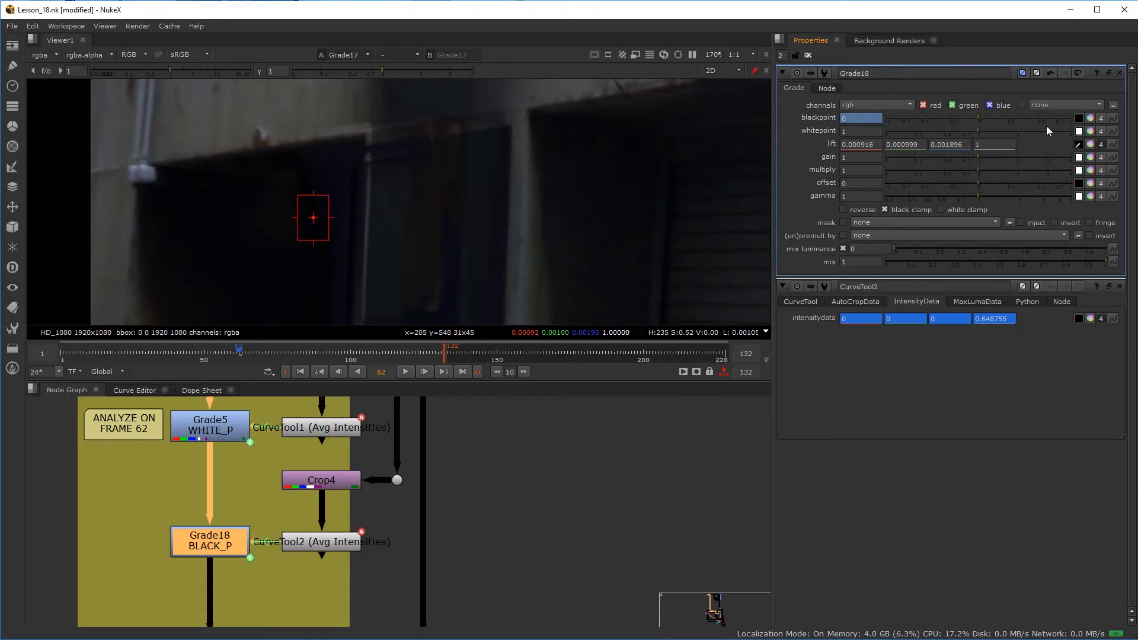
click(1101, 118)
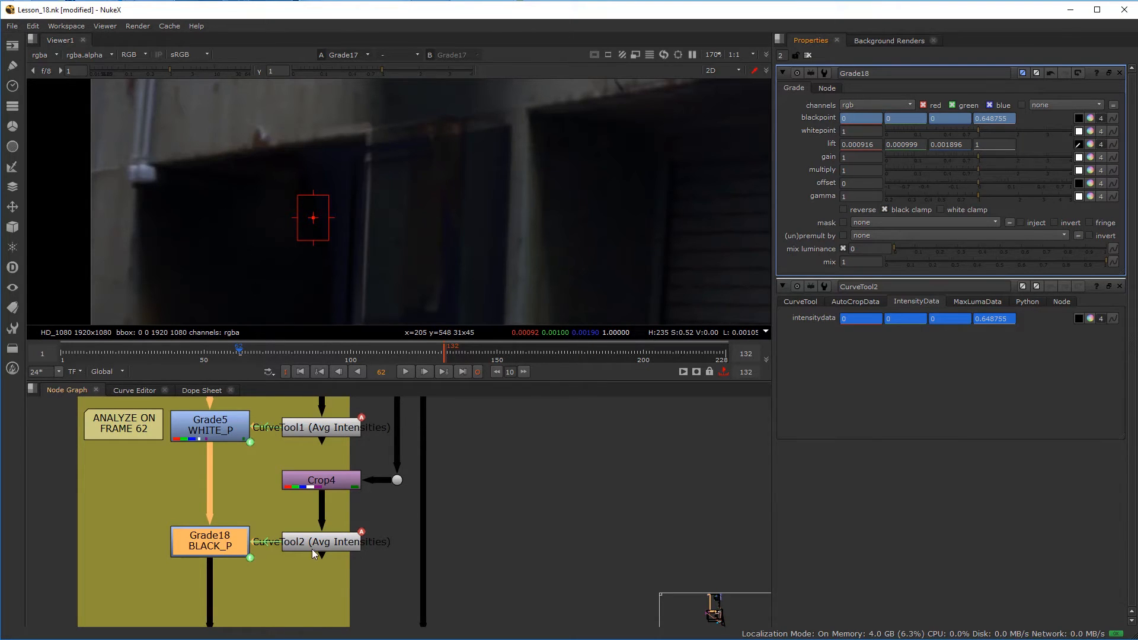
- Open the Crop4 properties and display Crop4's output in the viewer
click(316, 485)
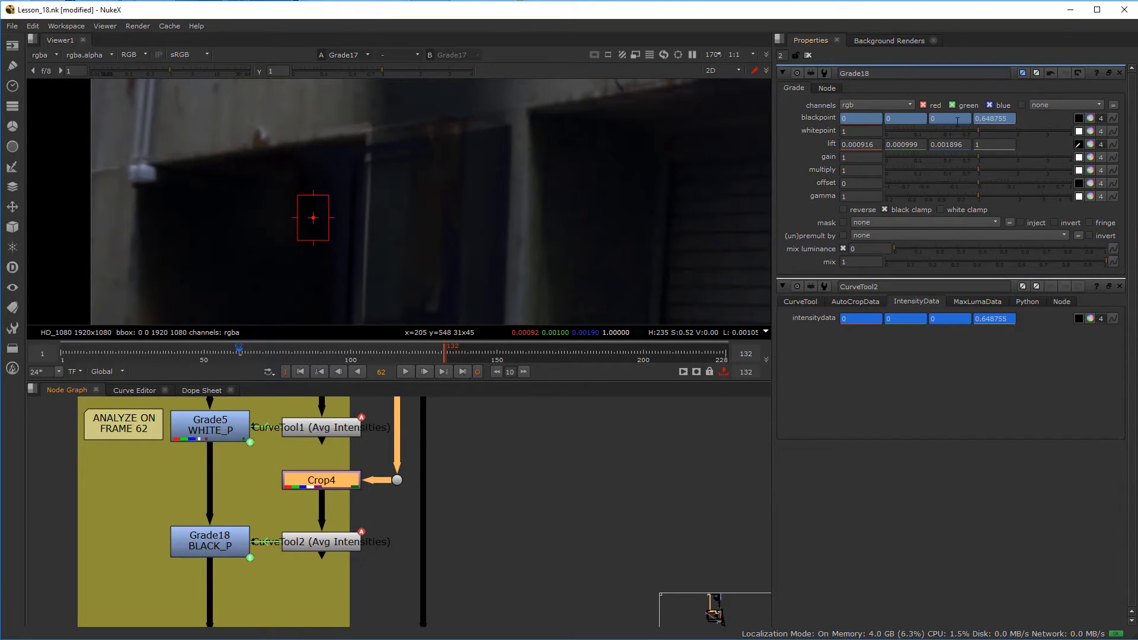
scroll(364, 510, down, 5)
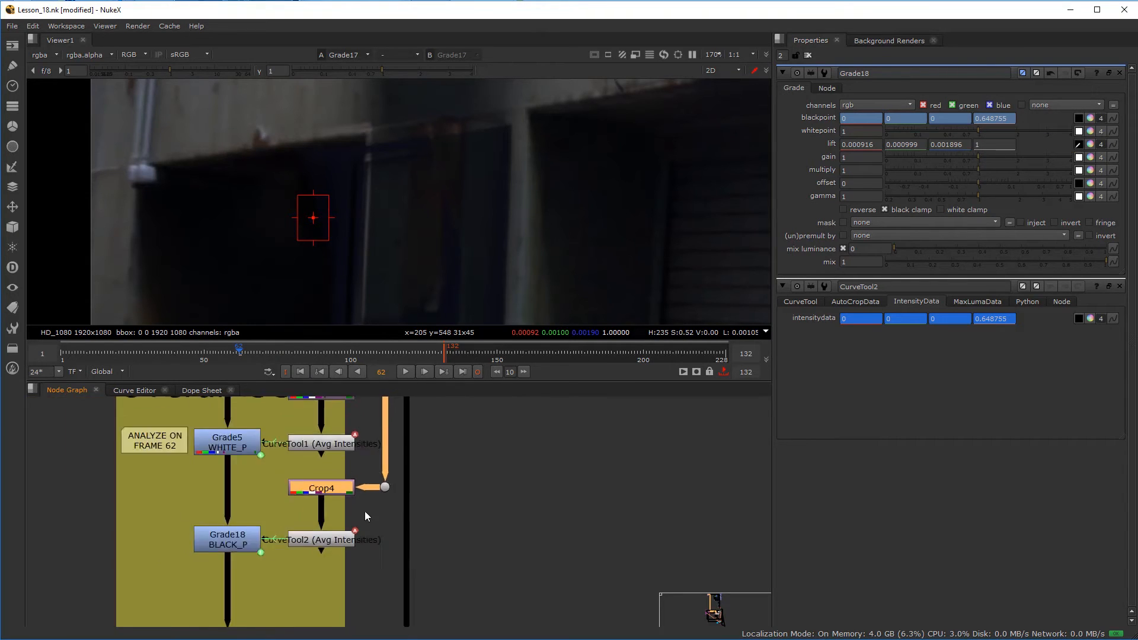
scroll(334, 477, up, 3)
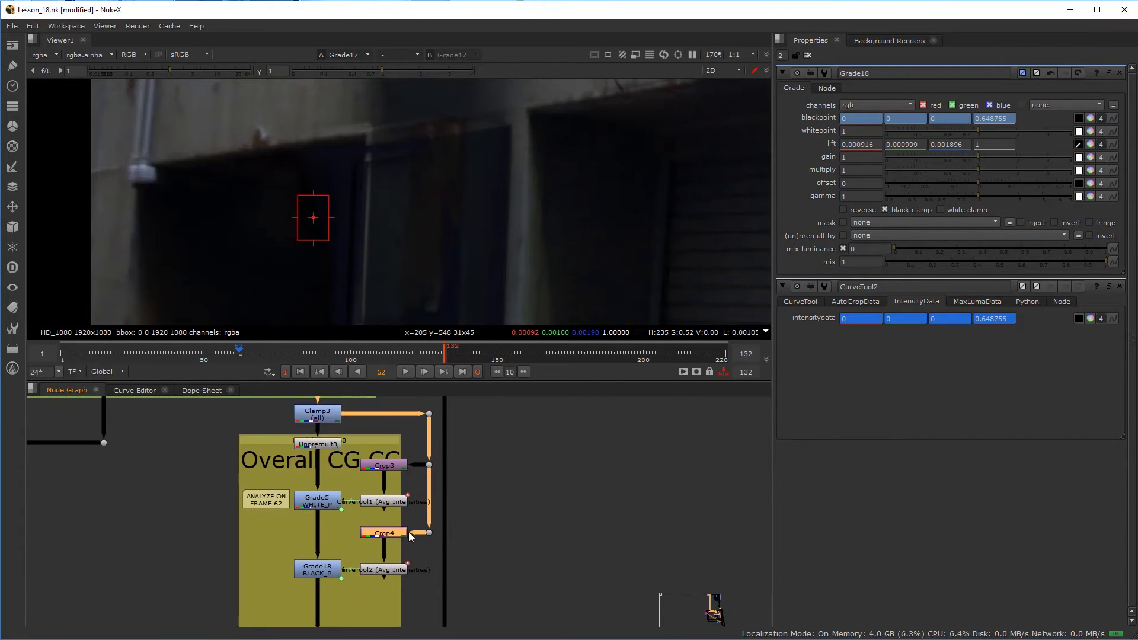
scroll(374, 541, up, 2)
scroll(379, 538, down, 1)
scroll(380, 538, up, 1)
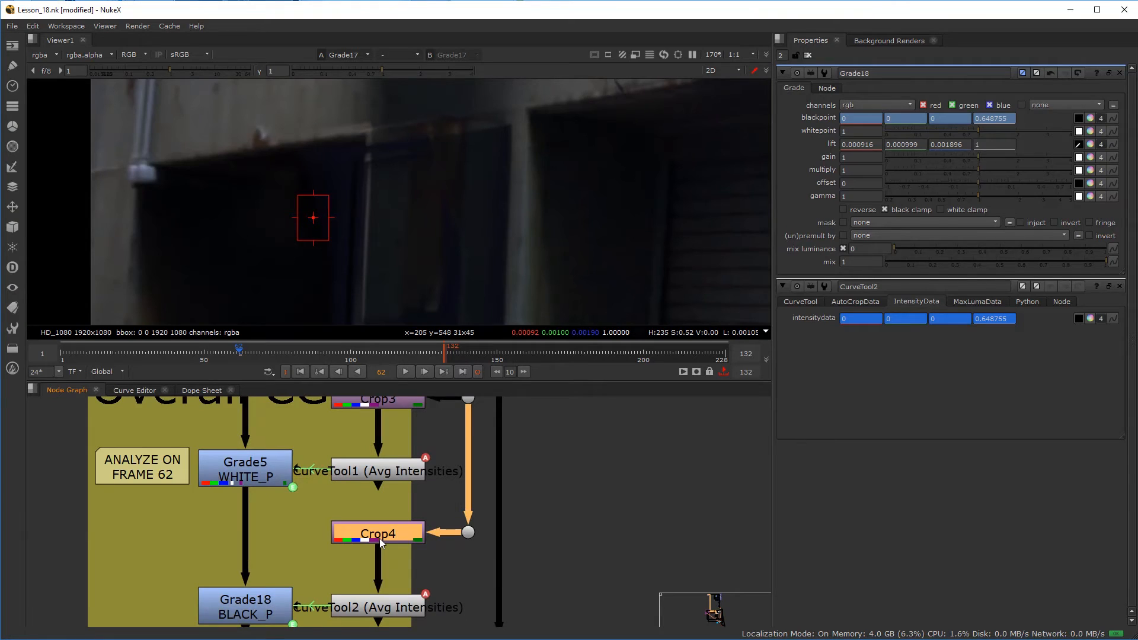
double_click(380, 536)
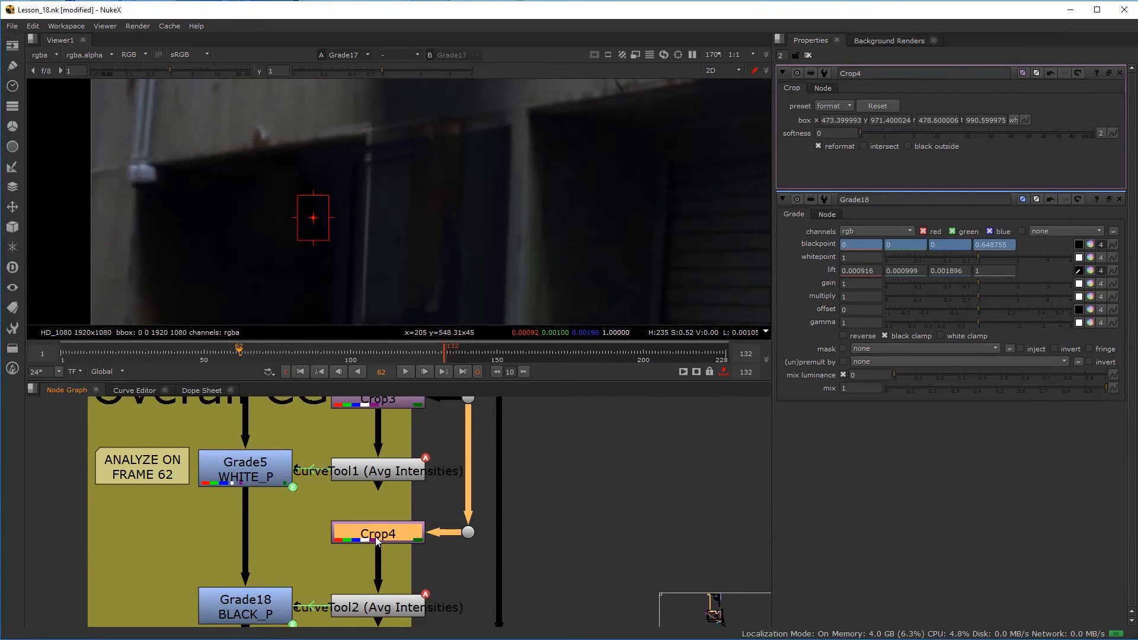
key(1)
scroll(447, 220, up, 6)
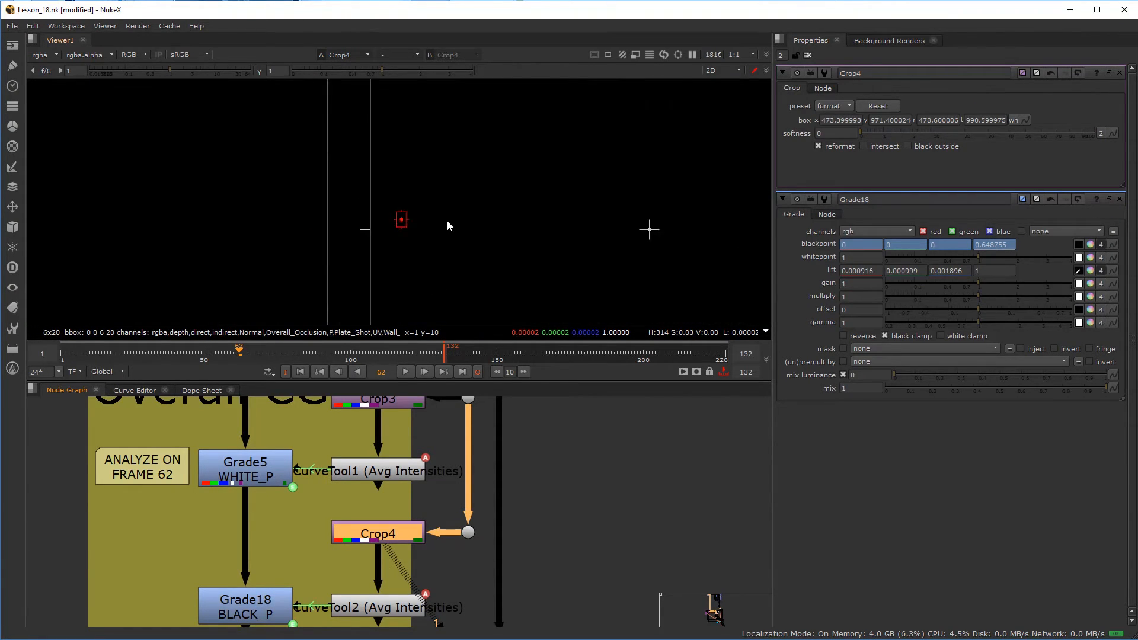
- Display the uncropped image feeding Crop4, with Crop4's reformat turned off and black outside turned on
click(468, 532)
key(1)
click(393, 536)
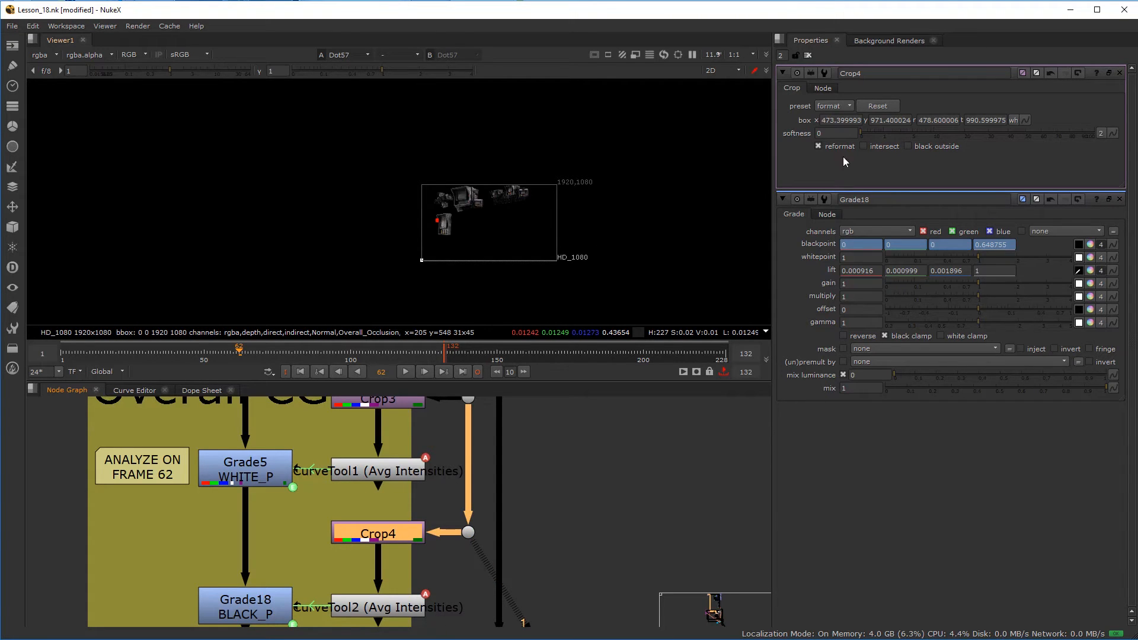
click(819, 146)
click(908, 146)
scroll(394, 163, up, 7)
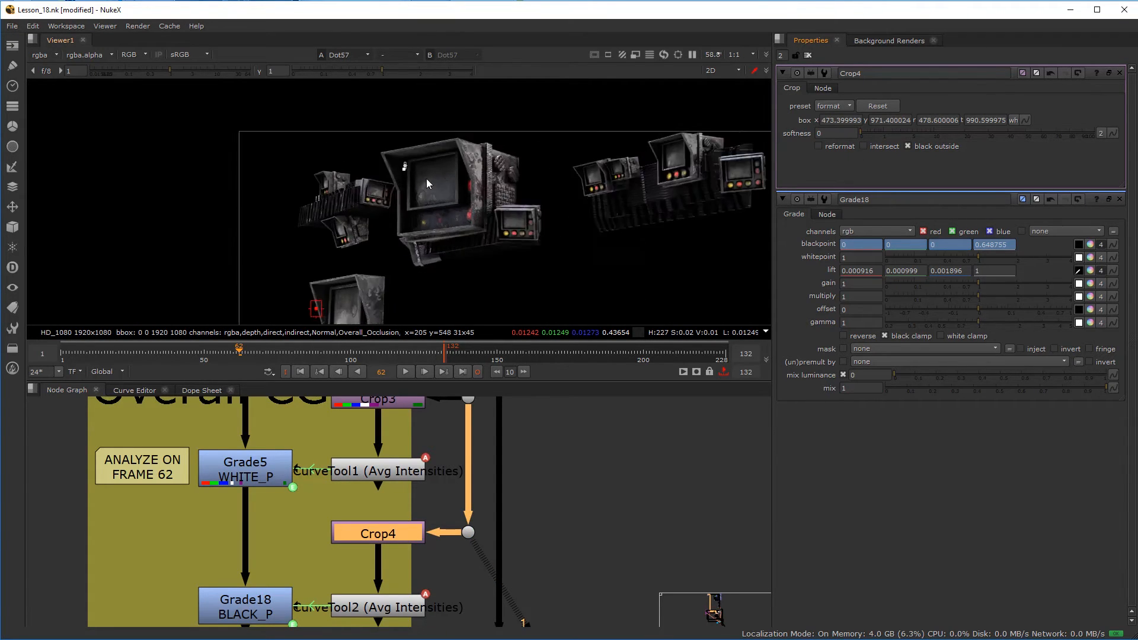
- Enlarge the Crop4 box over the dark area inside the monitor's frame, to about x 463.9, y 965.8, r 478.6, t 990.6
scroll(393, 159, up, 3)
drag(397, 201, 391, 240)
drag(369, 197, 363, 199)
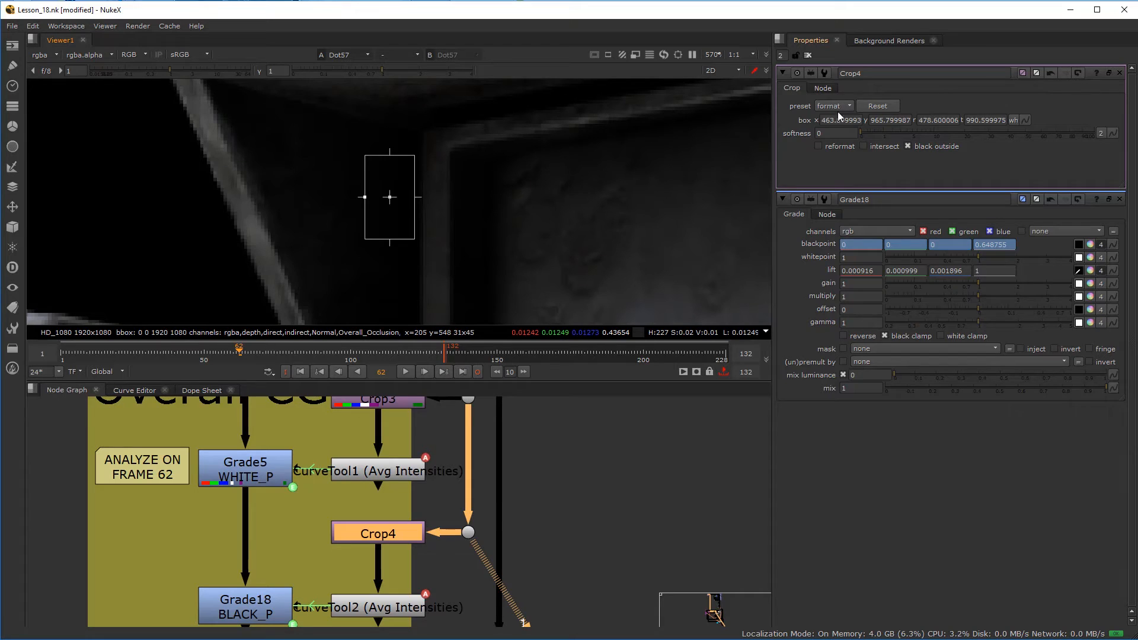
- Turn Crop4's reformat option back on
scroll(364, 557, down, 2)
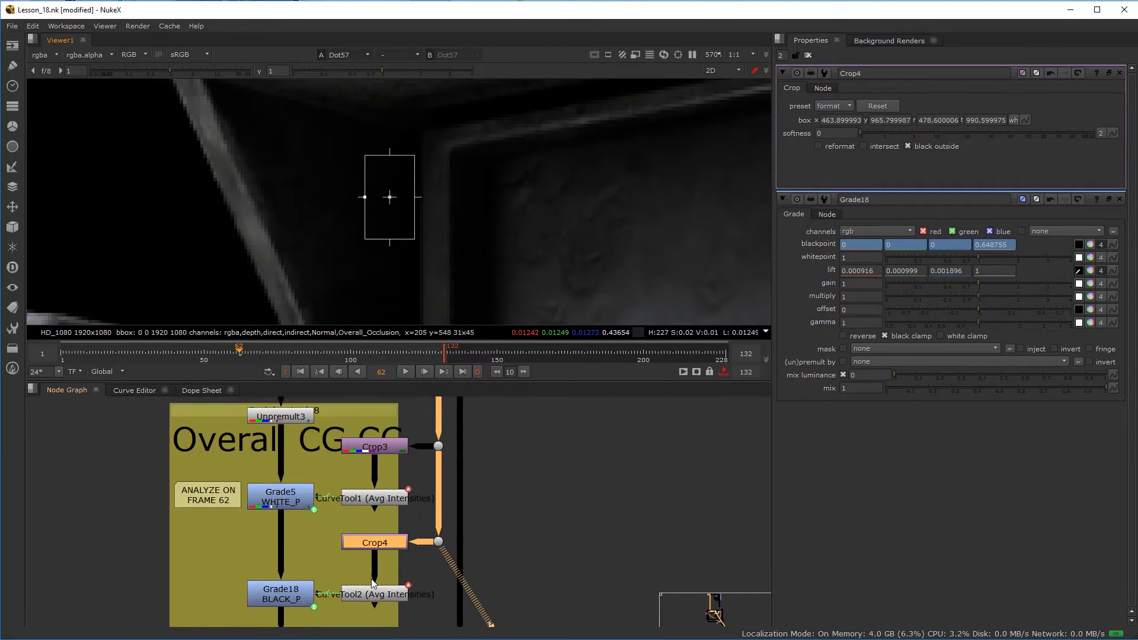
middle_drag(365, 557, 369, 532)
scroll(369, 532, up, 1)
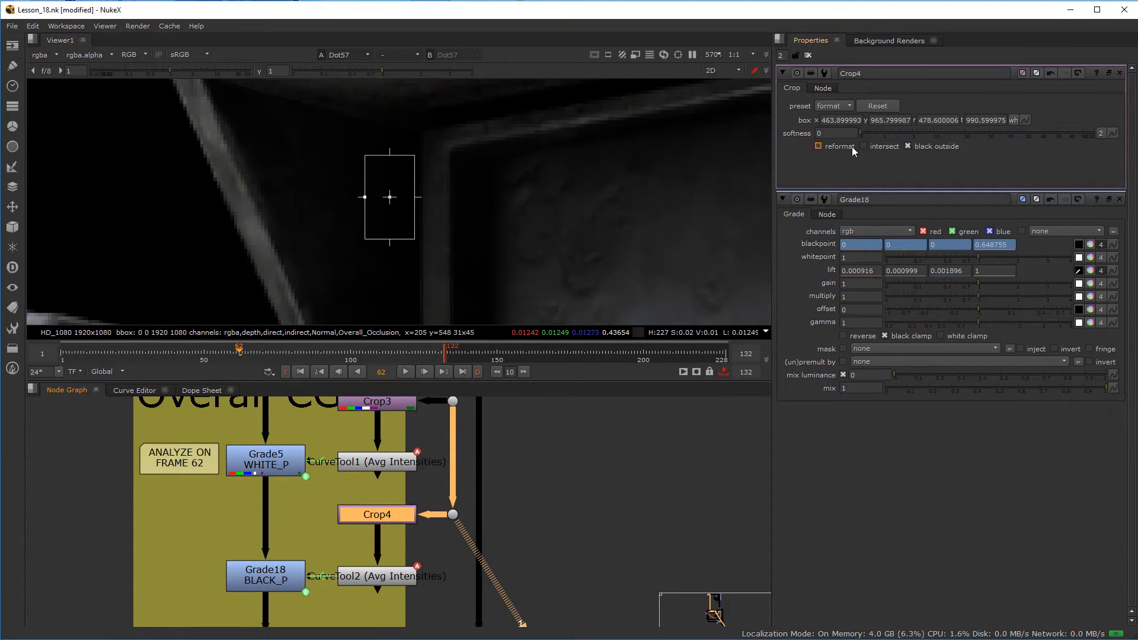
click(818, 146)
- Rerun the Avg Intensities analysis in CurveTool2 with its output displayed, and check the intensity data
double_click(365, 576)
key(1)
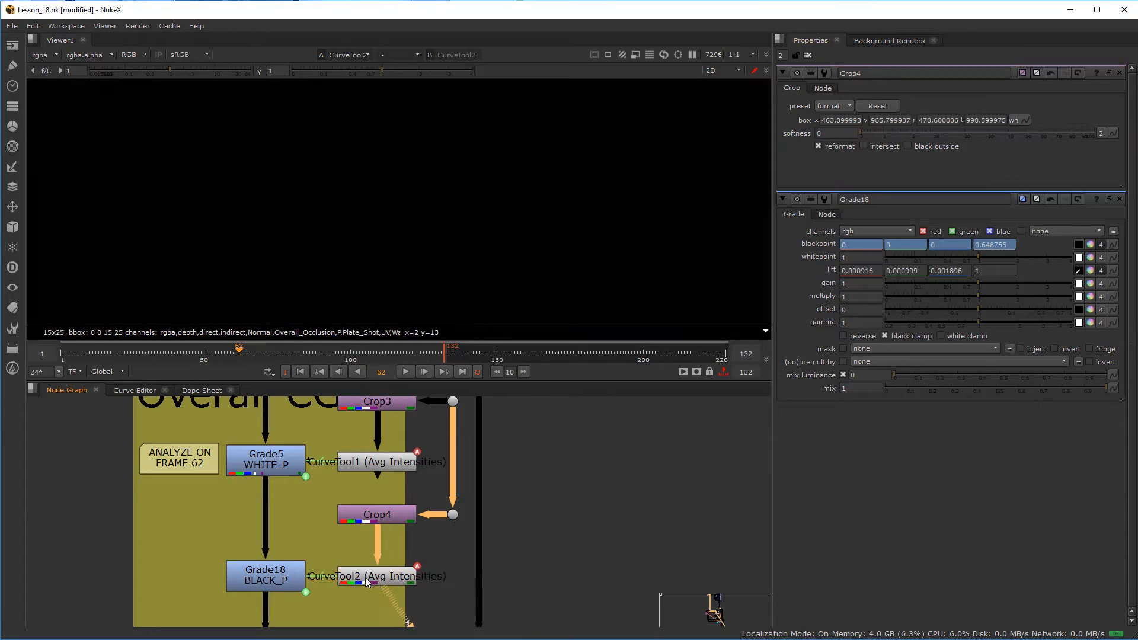
click(807, 89)
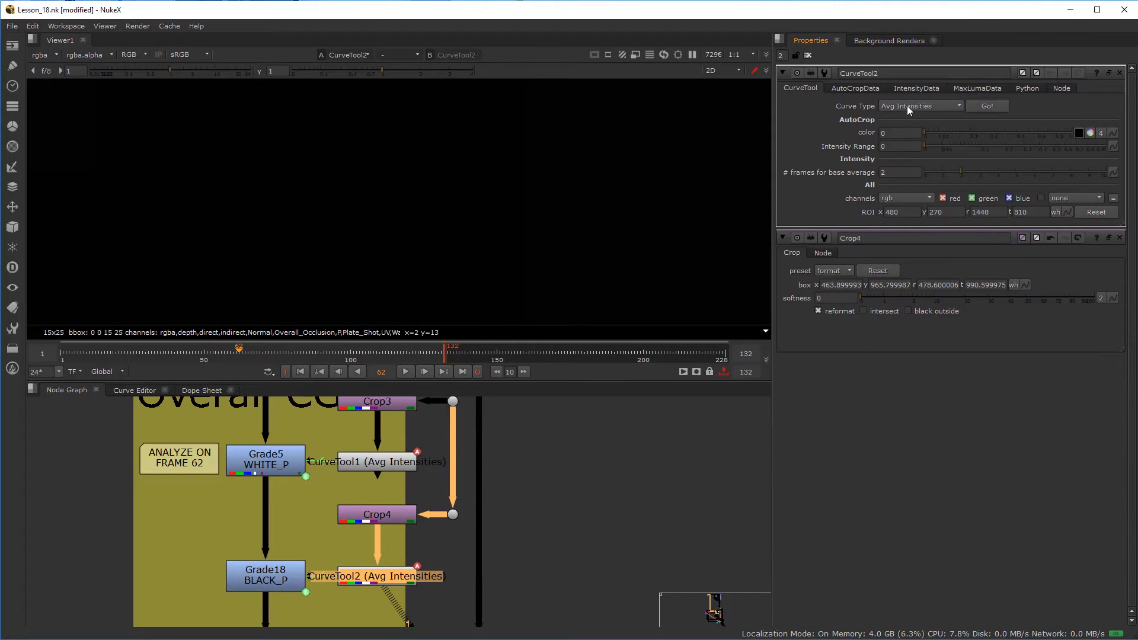
click(989, 106)
click(644, 295)
click(939, 87)
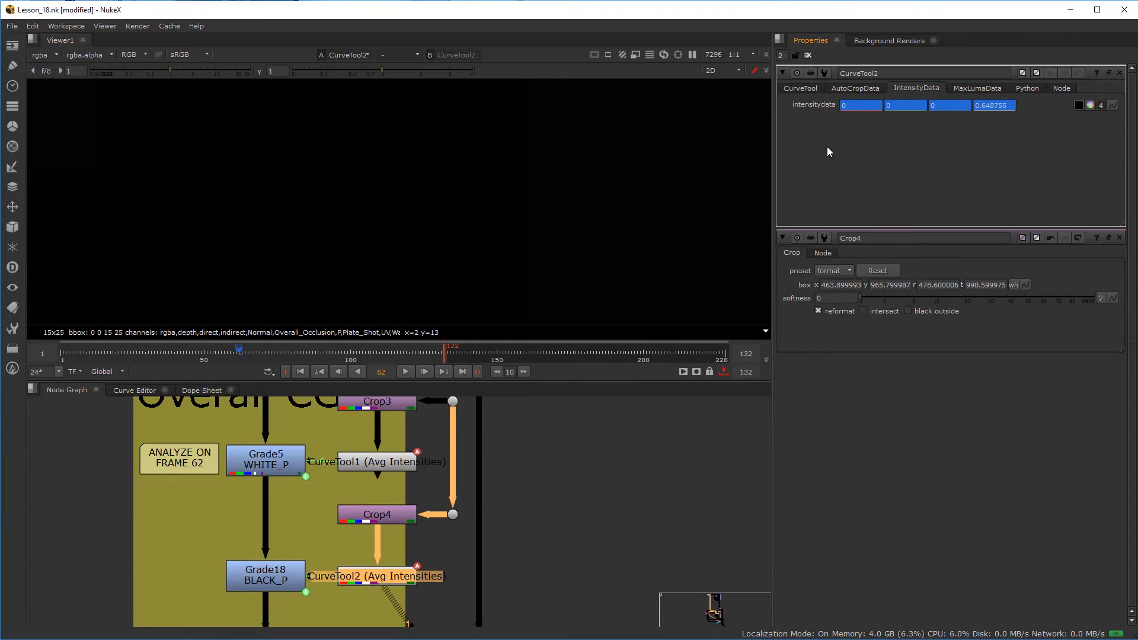
- Open the Clamp3 properties above the Overall CG CC group to inspect its clamping range
scroll(318, 482, down, 4)
middle_drag(320, 473, 346, 556)
scroll(324, 489, up, 3)
double_click(316, 485)
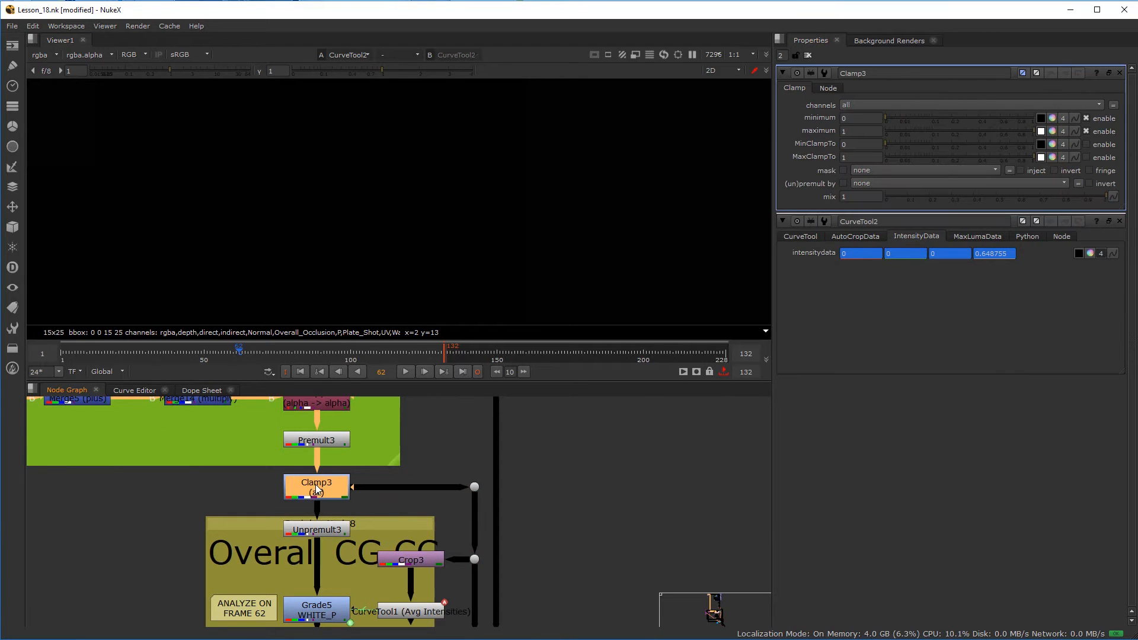
- Display Crop4's output in the viewer to check its pixel values
scroll(368, 532, down, 3)
middle_drag(386, 605, 376, 542)
scroll(378, 551, up, 4)
click(385, 532)
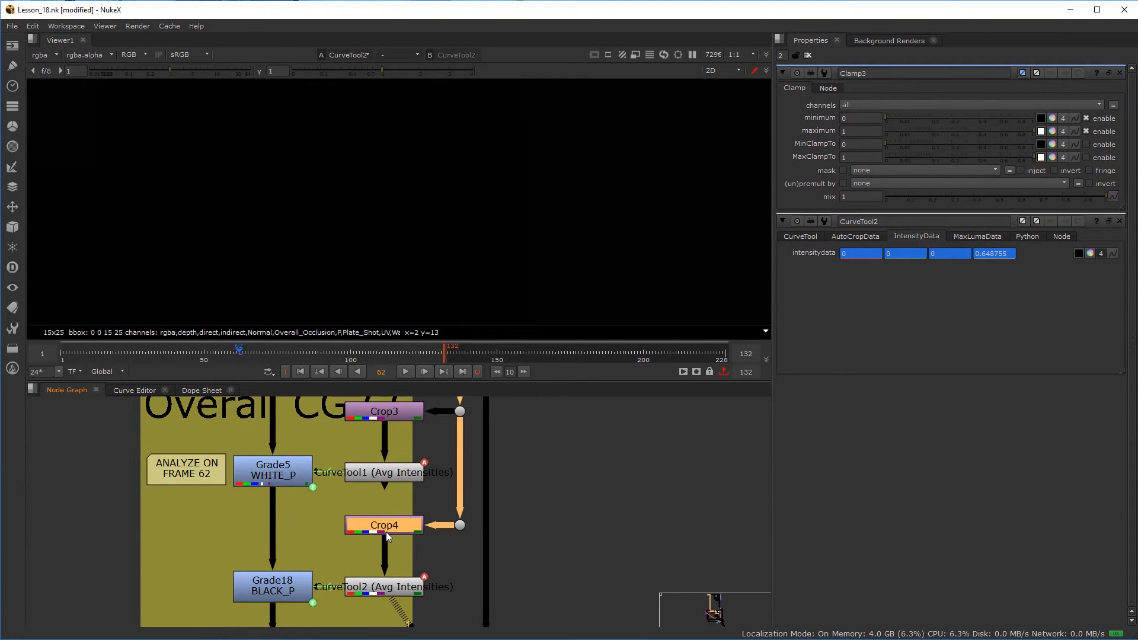
key(1)
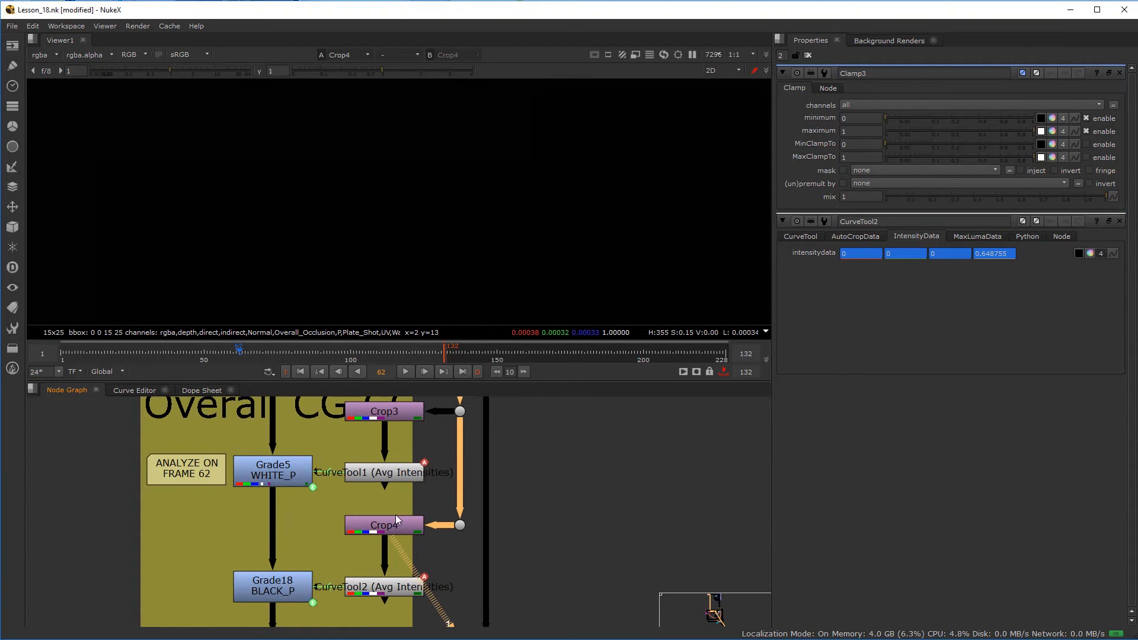
- Display the uncropped image feeding Crop4 and sample a dark pixel inside the monitor's frame
click(459, 527)
key(1)
scroll(395, 237, down, 5)
scroll(387, 219, up, 2)
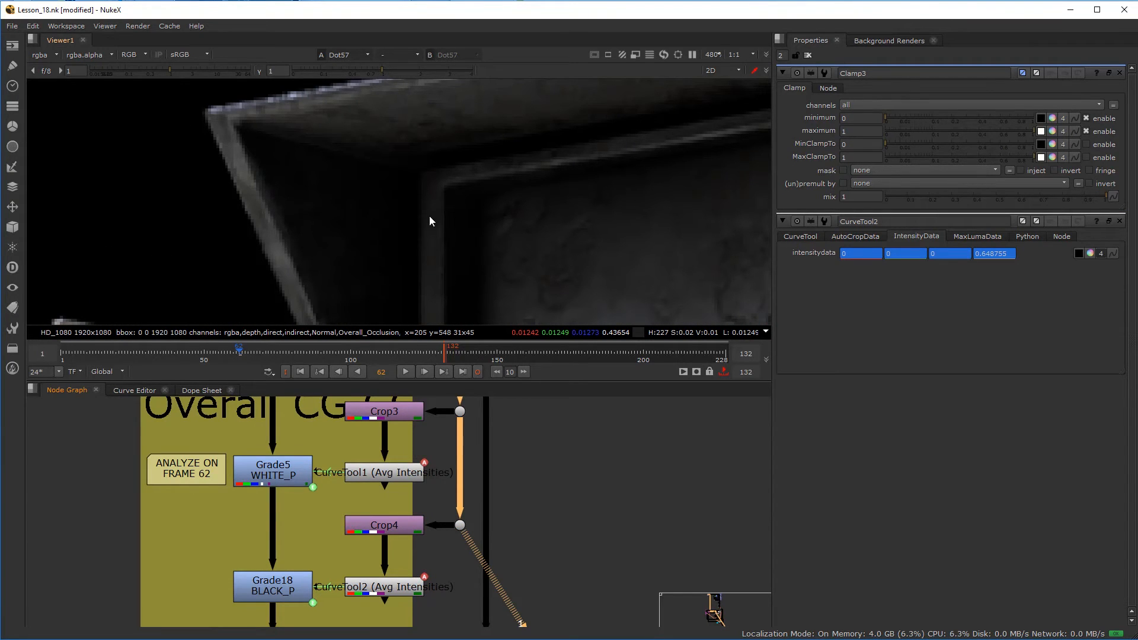
mouse_move(390, 190)
ctrl+mouse_down()
mouse_move(399, 205)
mouse_move(377, 193)
mouse_move(398, 181)
mouse_move(386, 185)
mouse_move(404, 199)
ctrl+mouse_up()
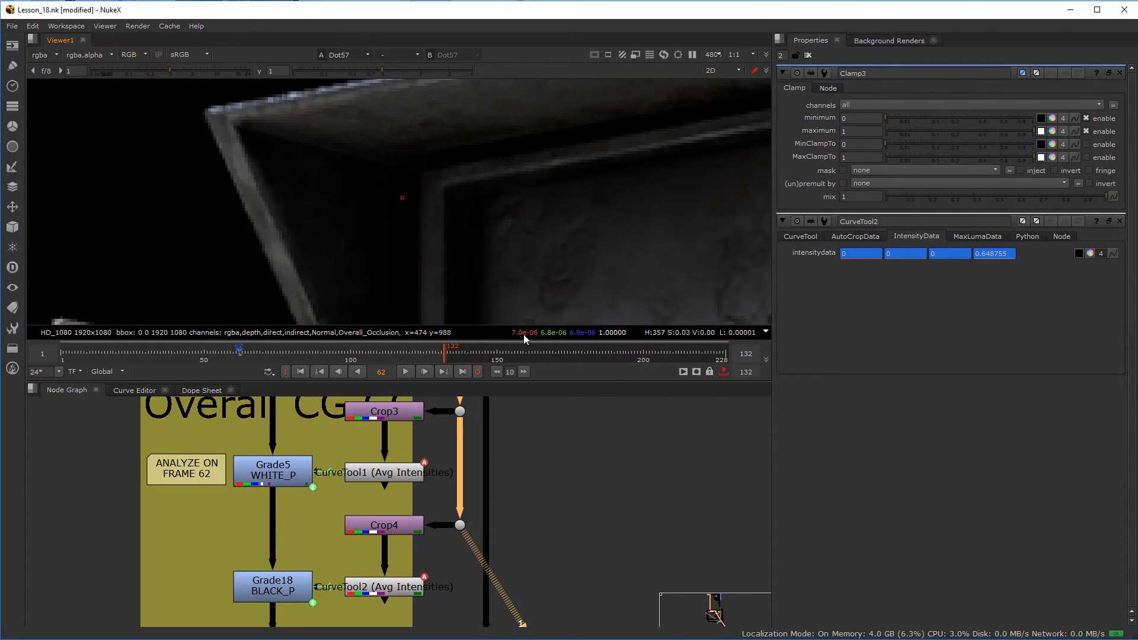
- Select Clamp3 above the Overall CG CC group and check the clamping range in its properties
click(452, 568)
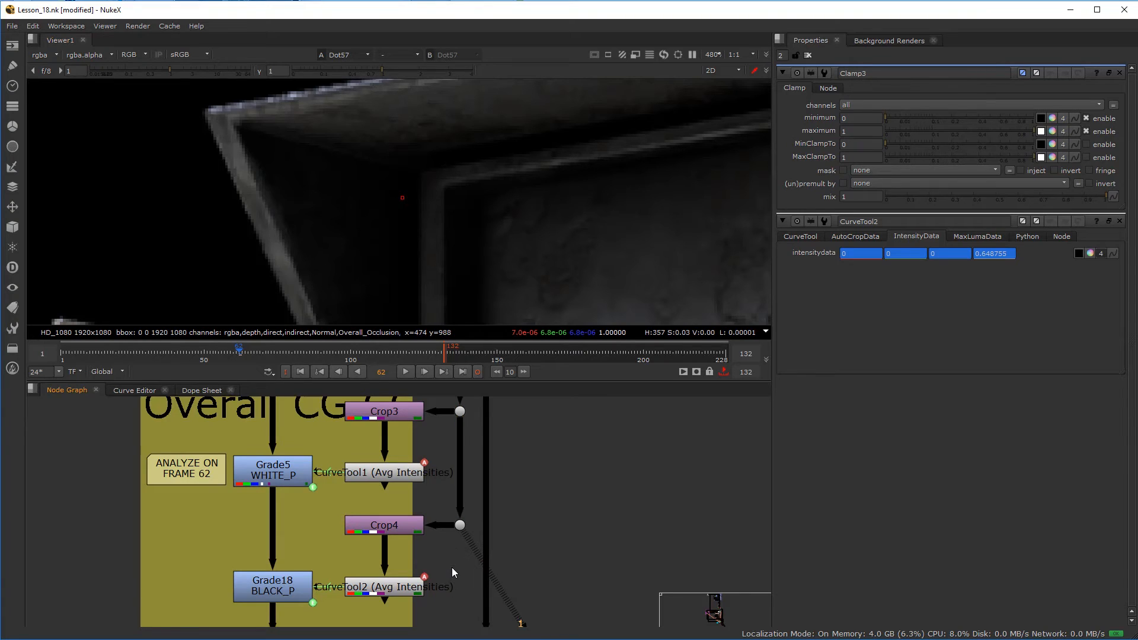
scroll(440, 496, down, 2)
middle_drag(439, 495, 443, 565)
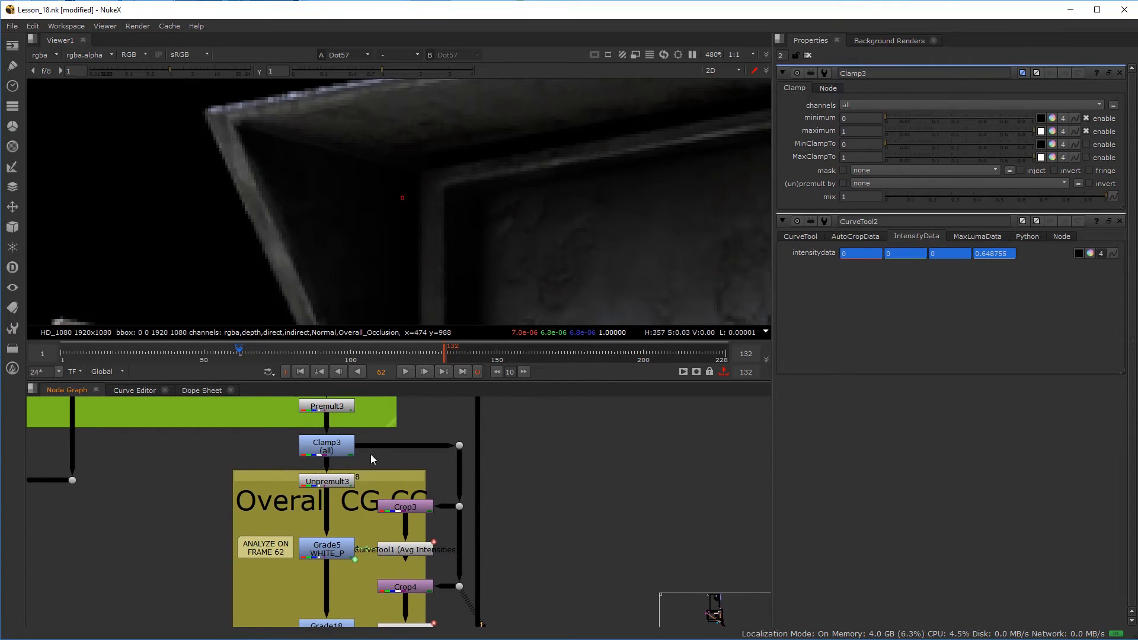
scroll(357, 455, up, 2)
double_click(319, 450)
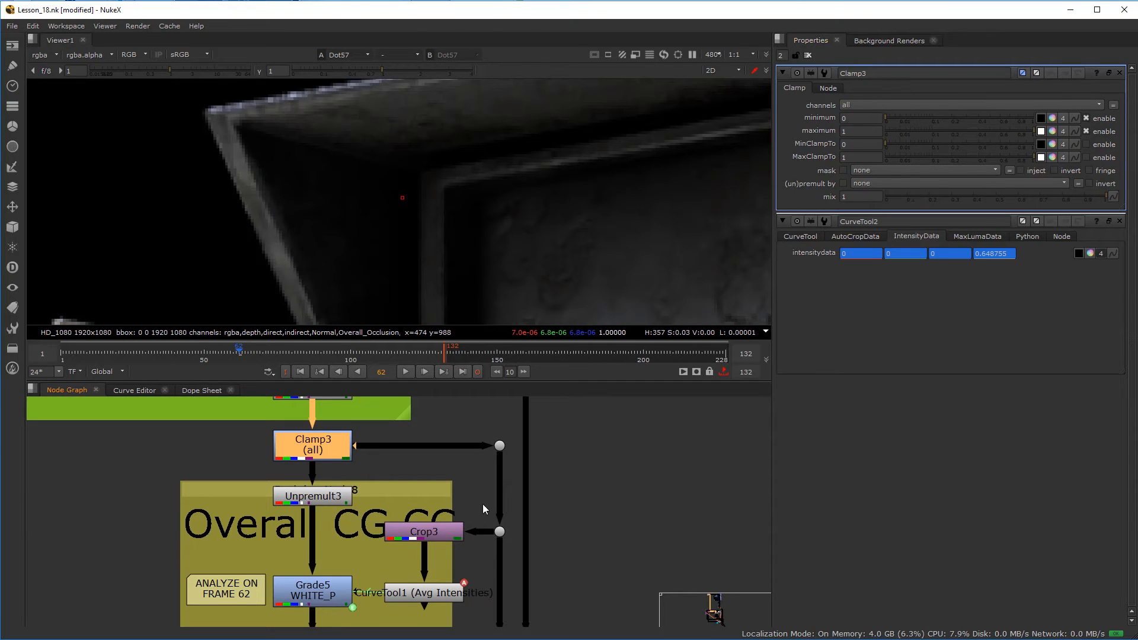
- Insert a Grade node on the branch from Clamp3 to the crops, and enable its white clamp alongside the black clamp
middle_drag(497, 575, 493, 427)
scroll(480, 524, up, 2)
scroll(487, 486, down, 4)
middle_drag(487, 486, 485, 591)
scroll(456, 436, up, 2)
click(456, 437)
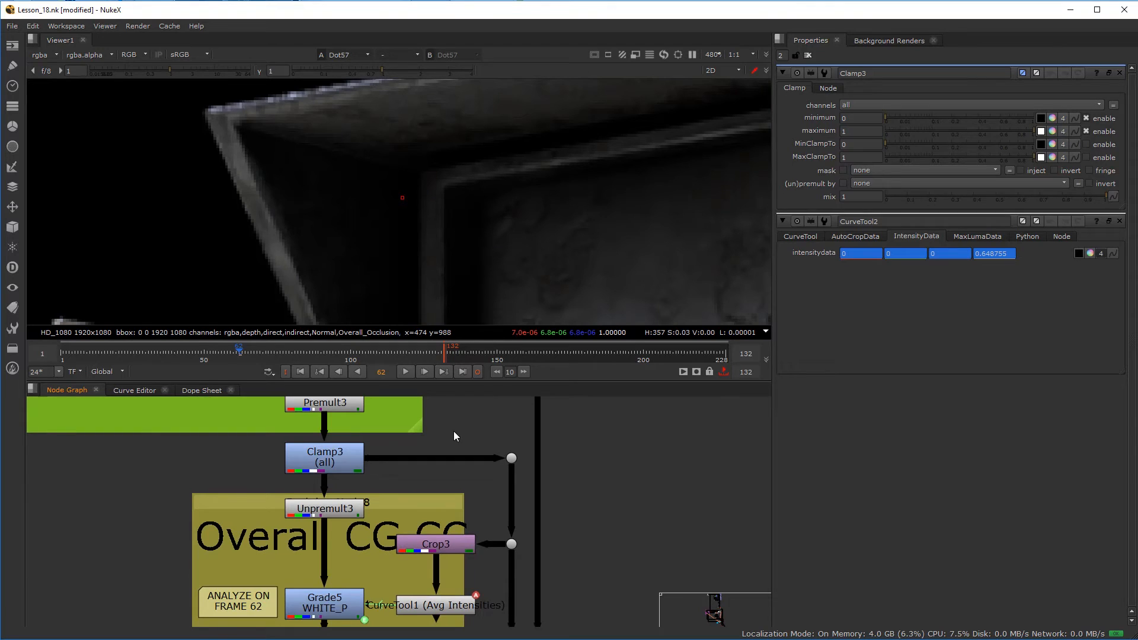
key(g)
drag(458, 429, 437, 458)
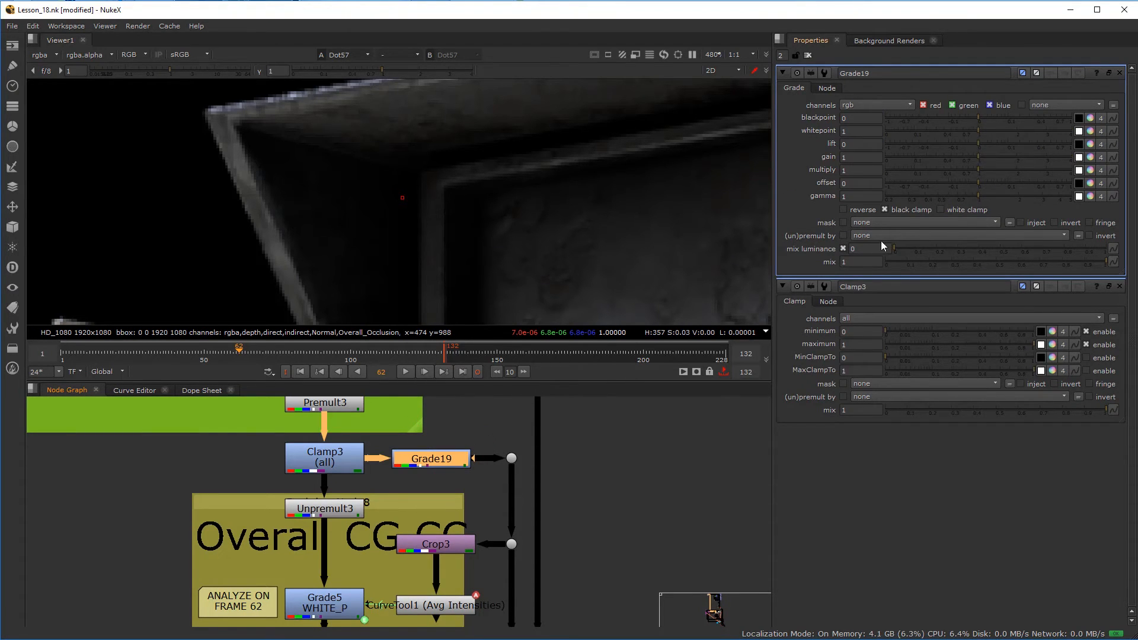
click(941, 210)
drag(445, 465, 449, 464)
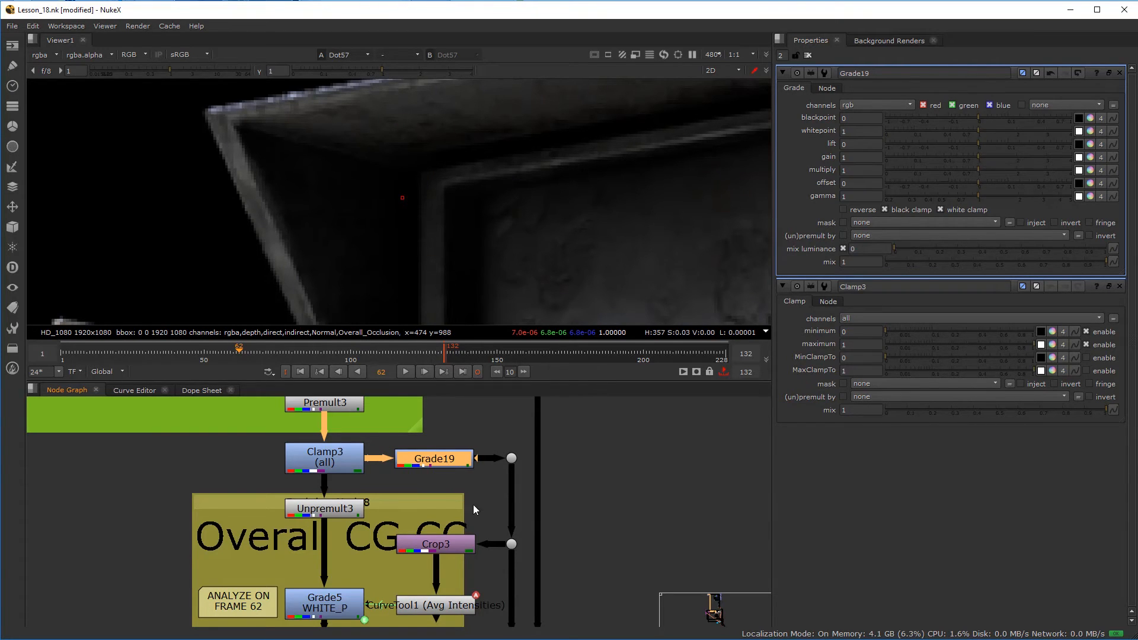
- Display CurveTool2's output, rerun its Avg Intensities analysis on frame 62, and check the intensity data
scroll(435, 522, down, 4)
middle_drag(436, 620, 425, 515)
scroll(426, 516, up, 3)
click(436, 520)
key(1)
double_click(436, 518)
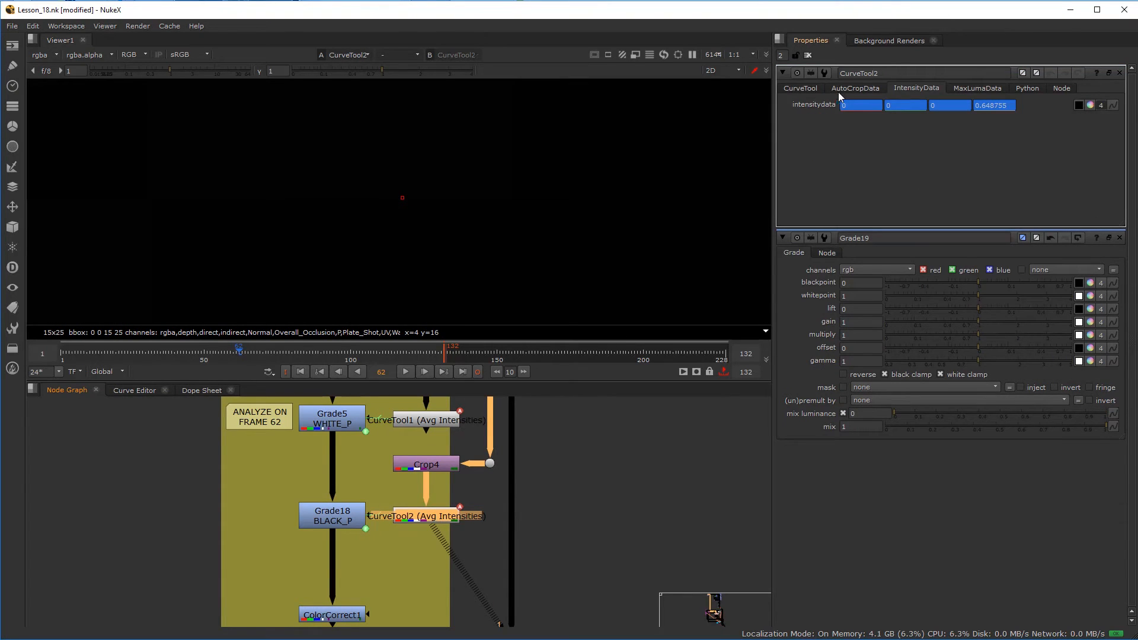
click(991, 108)
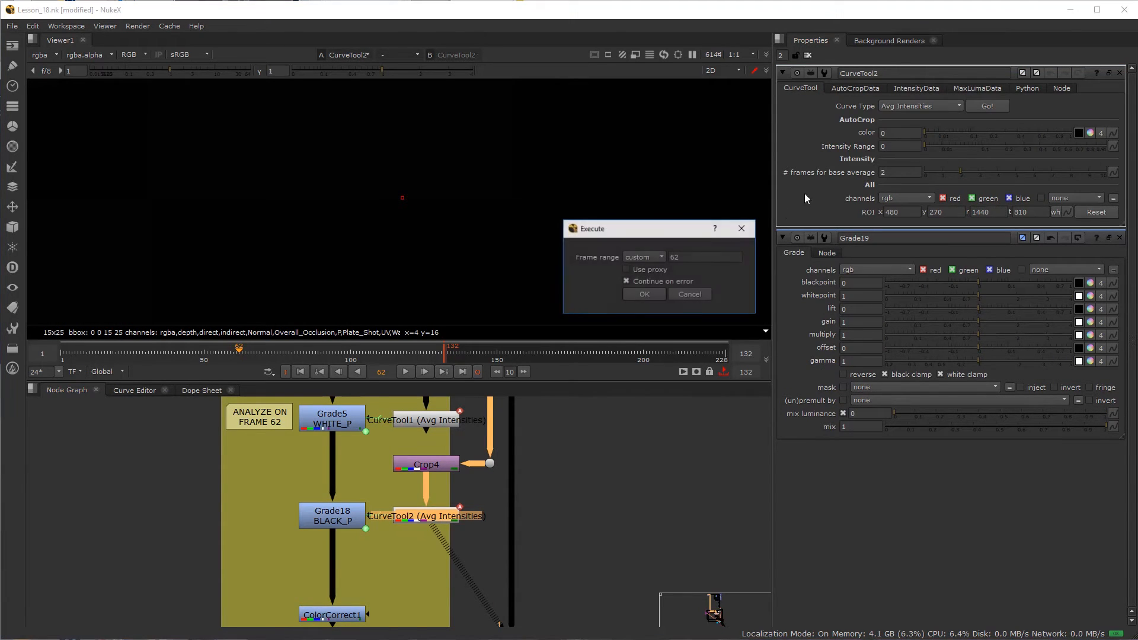
click(637, 293)
click(429, 522)
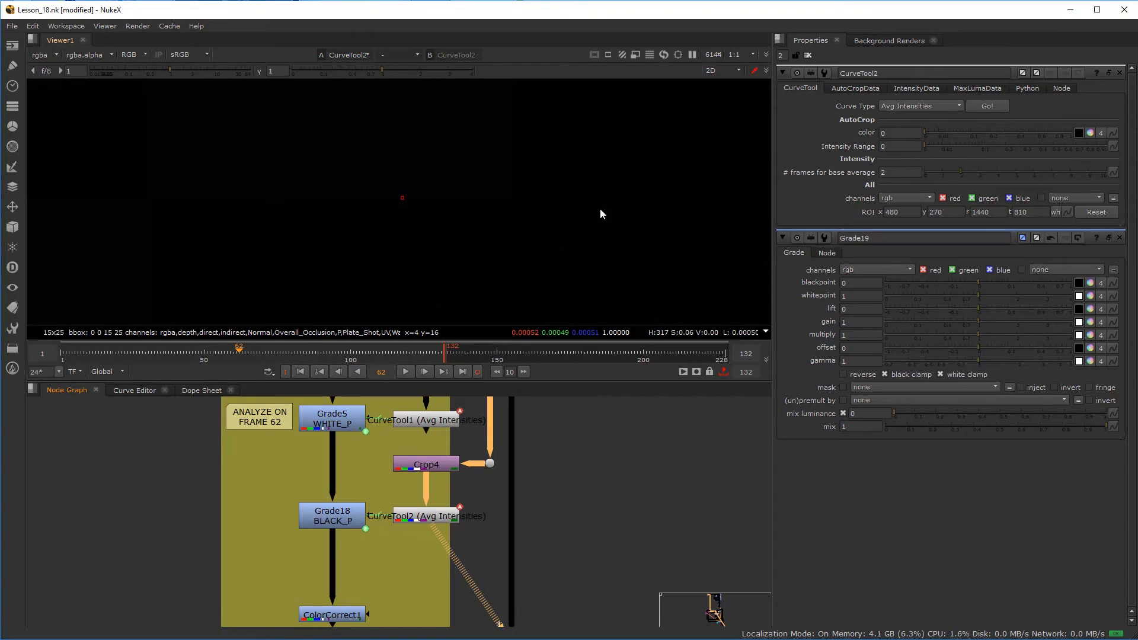
click(918, 88)
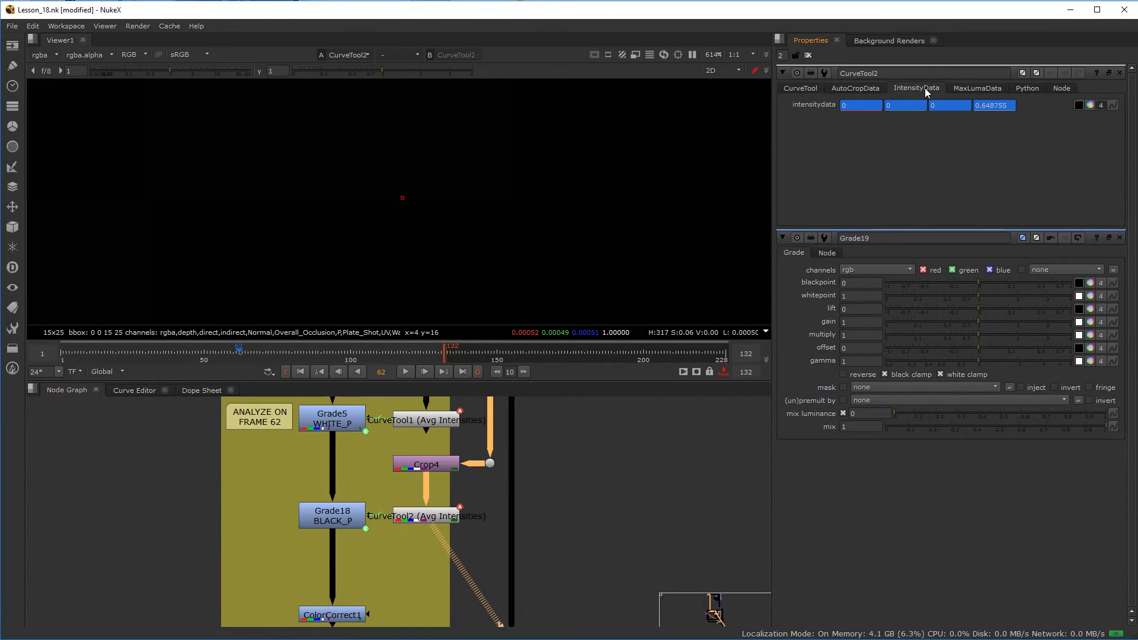
- Compare Crop4's output with the uncropped image feeding it, closing the open properties to sample dark pixels in the monitor's frame
key(1)
double_click(428, 466)
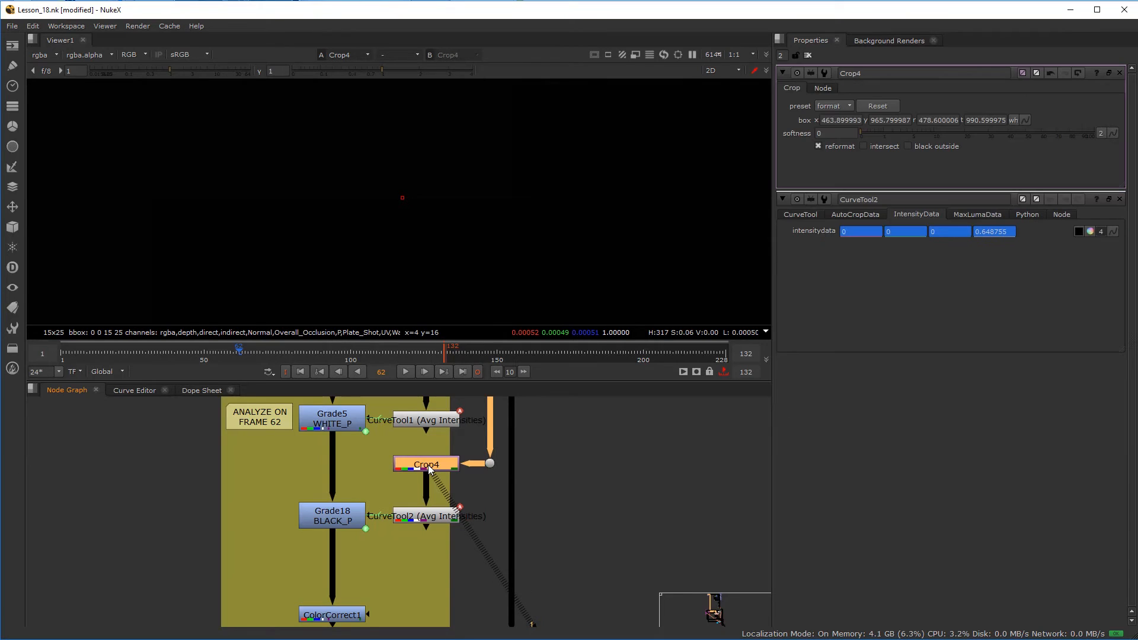
click(489, 462)
key(1)
double_click(489, 463)
scroll(410, 197, up, 4)
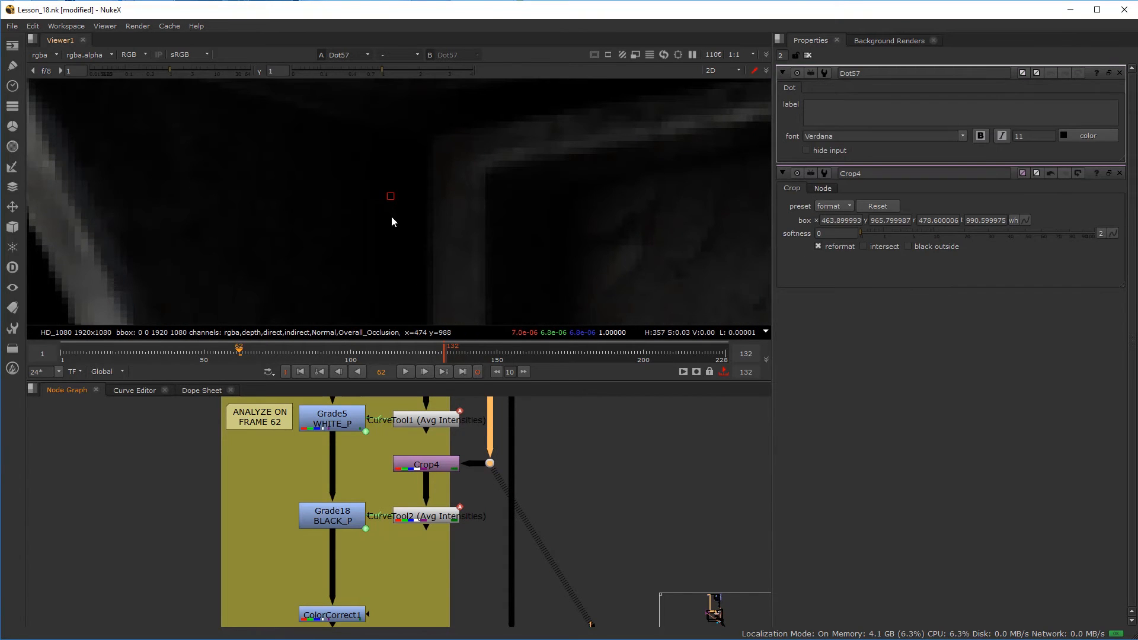
click(1119, 173)
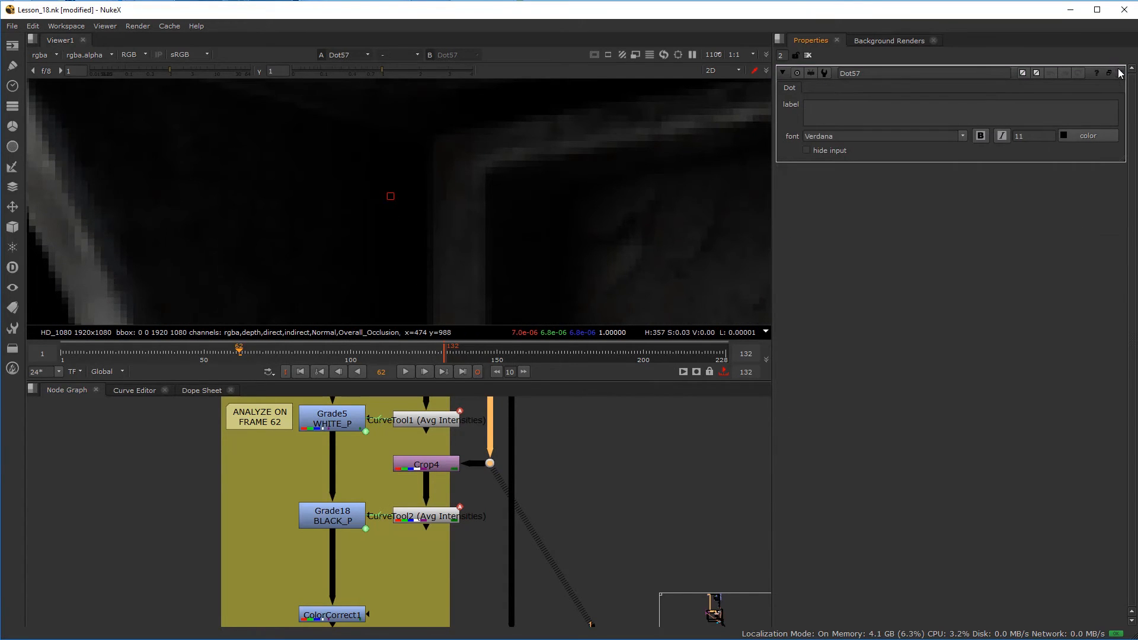
click(1119, 72)
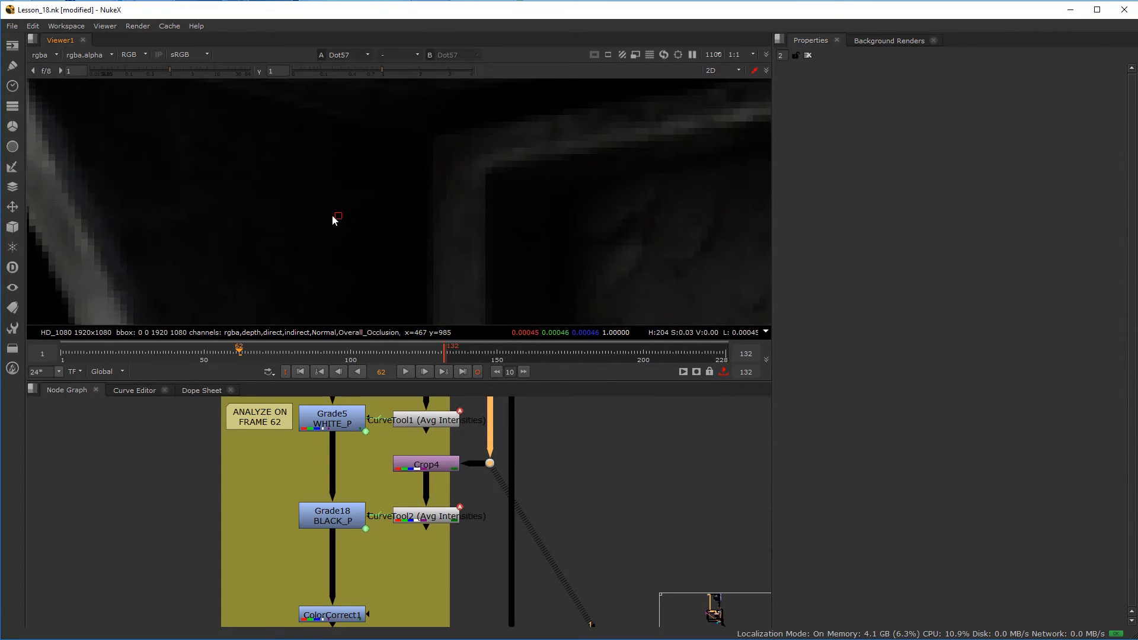
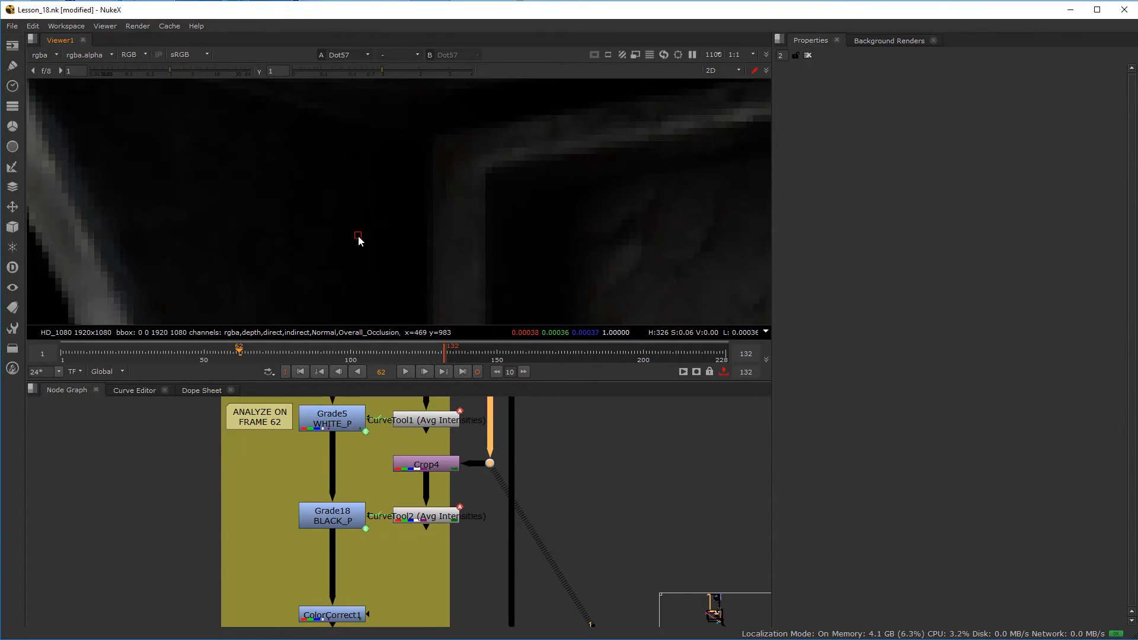
- Open Crop4's properties, turn off reformat and turn on black outside
double_click(433, 466)
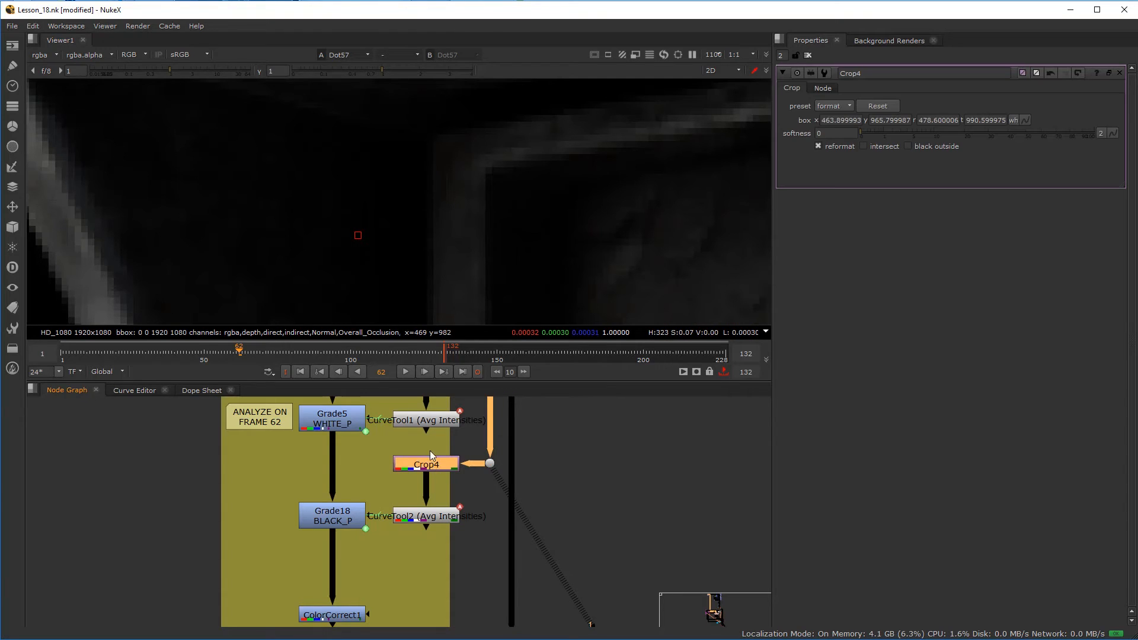
click(432, 465)
scroll(366, 229, down, 2)
scroll(364, 229, down, 1)
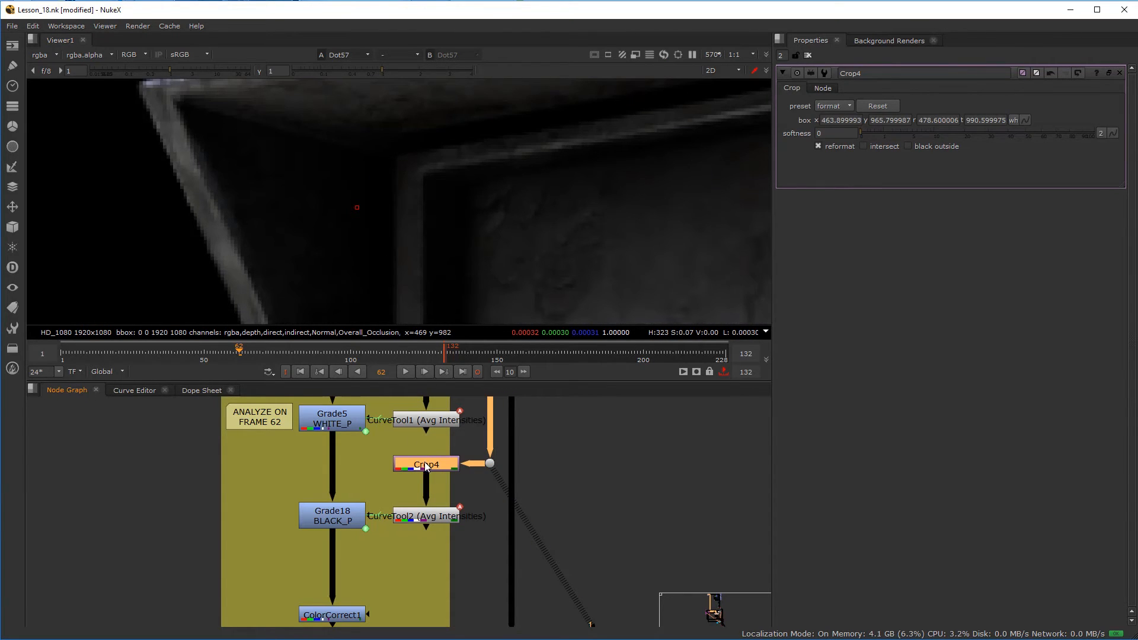
scroll(430, 238, down, 5)
click(819, 145)
click(908, 146)
- Enlarge Crop4's box by moving its lower-left corner to about x 450.8, y 956.2 inside the monitor's frame, and turn reformat back on
scroll(429, 231, up, 3)
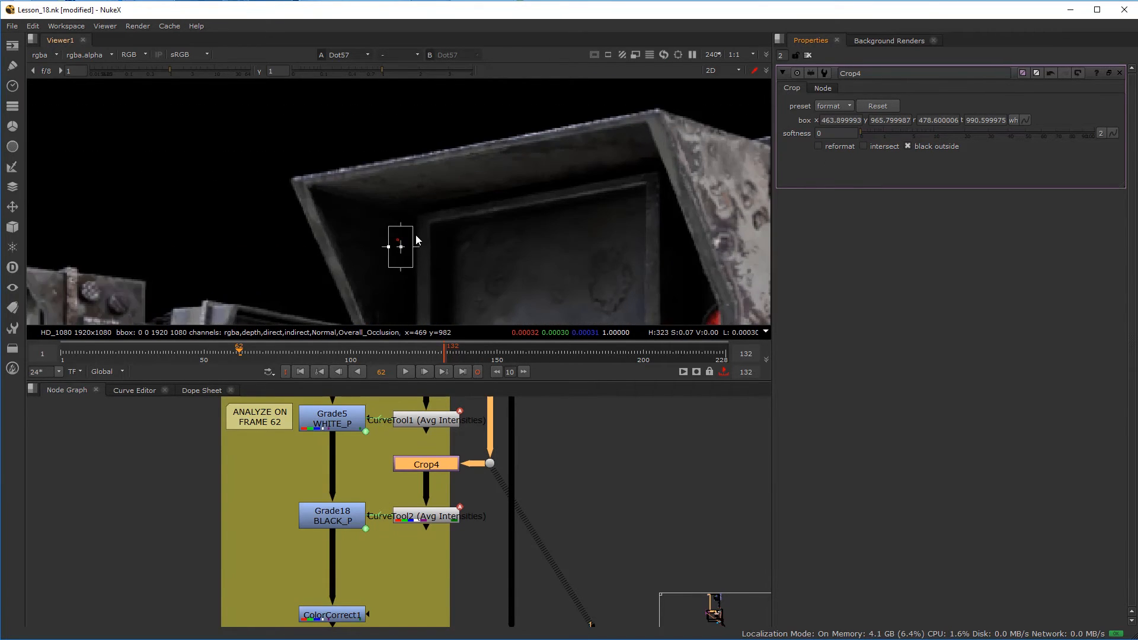
scroll(415, 235, up, 4)
drag(369, 261, 297, 315)
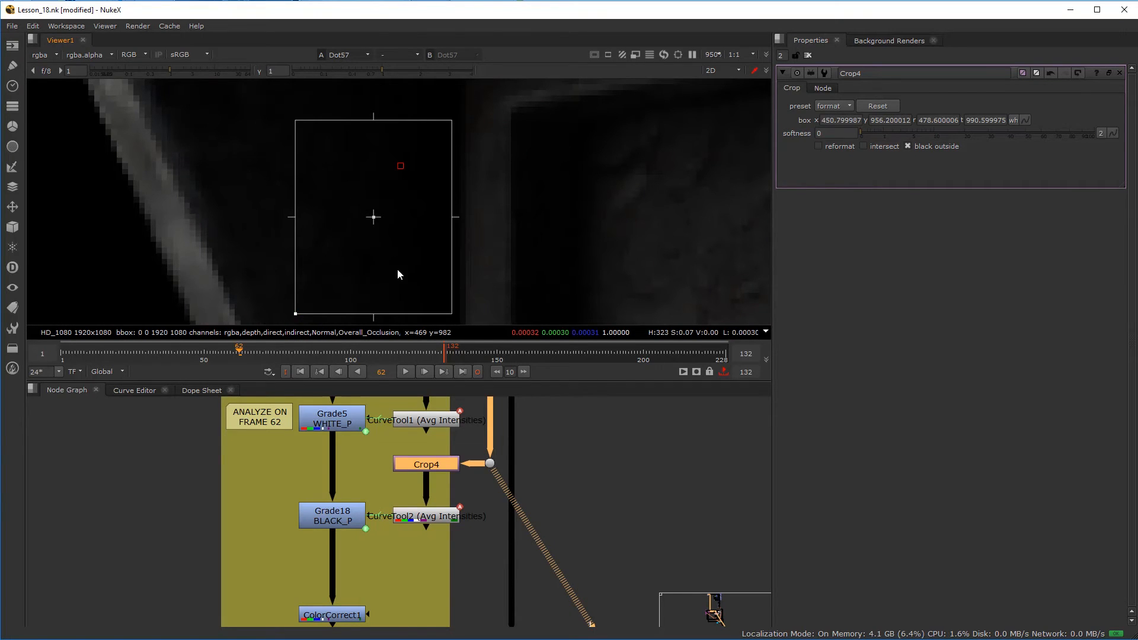
middle_drag(394, 240, 439, 226)
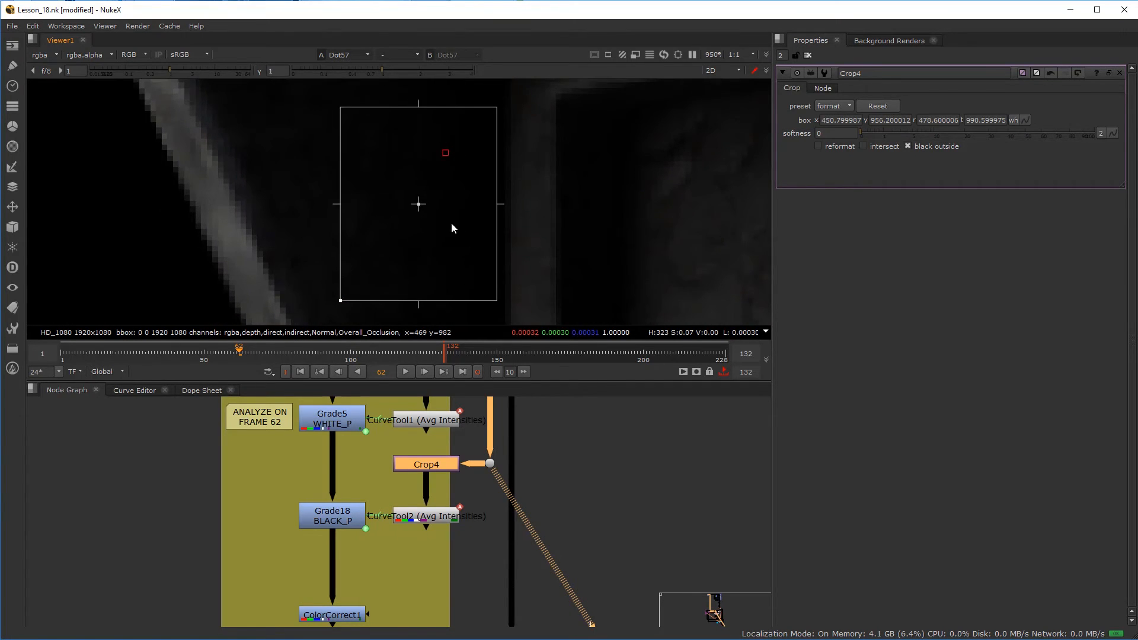
scroll(468, 213, up, 2)
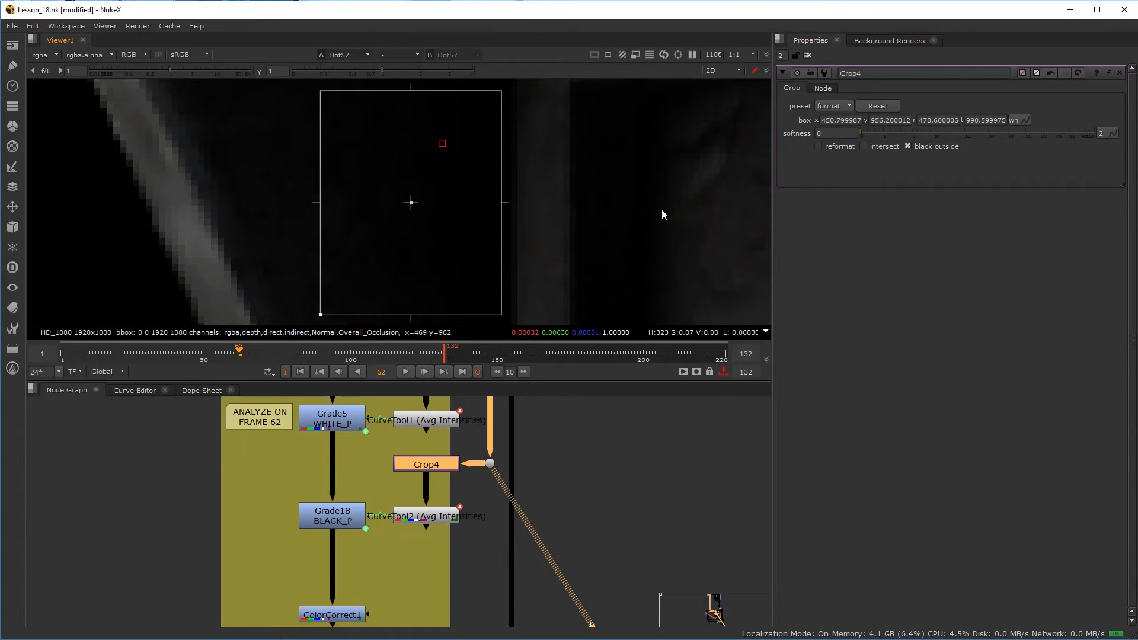
click(819, 147)
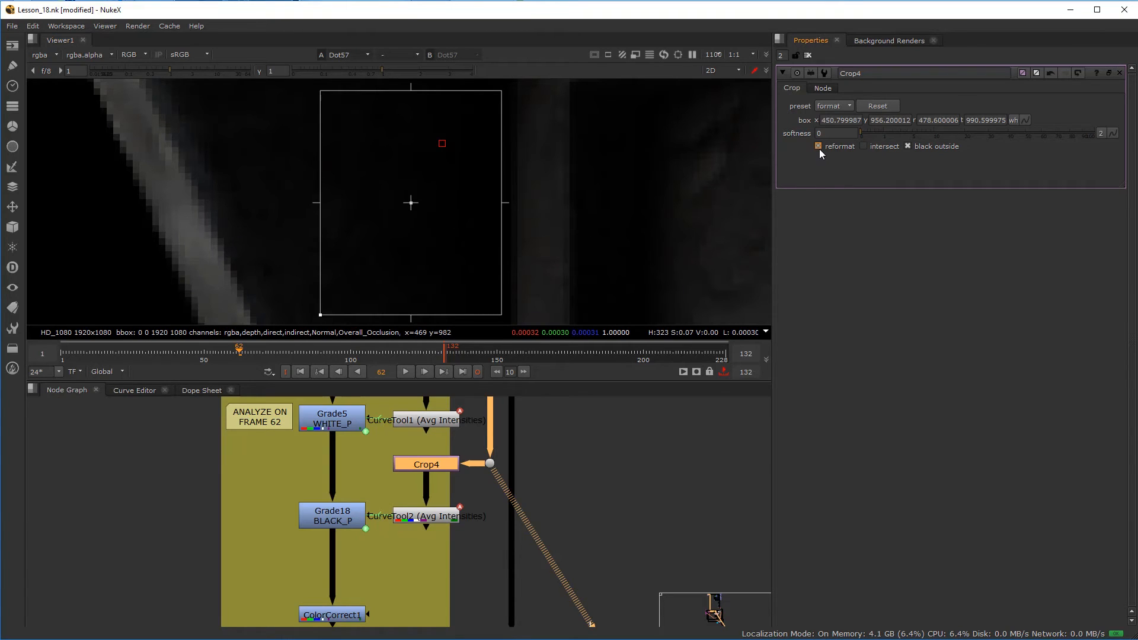
- Display CurveTool2's output, raise the viewer gain to 14.5 to inspect the dark crop, and restore the default gain
click(413, 518)
key(1)
double_click(414, 518)
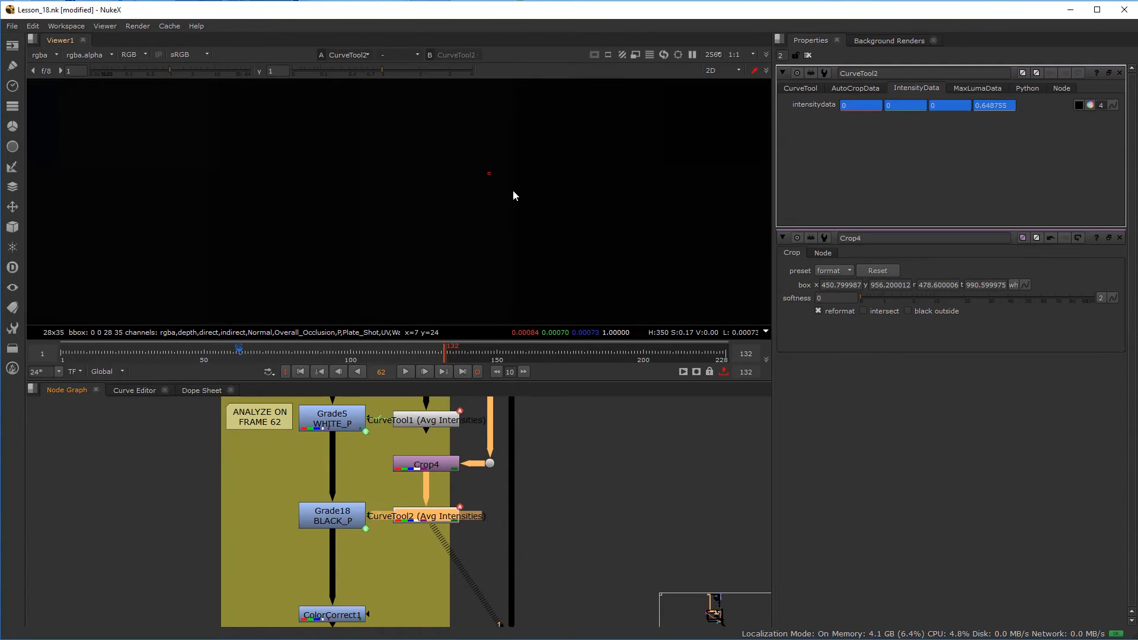
scroll(510, 202, down, 5)
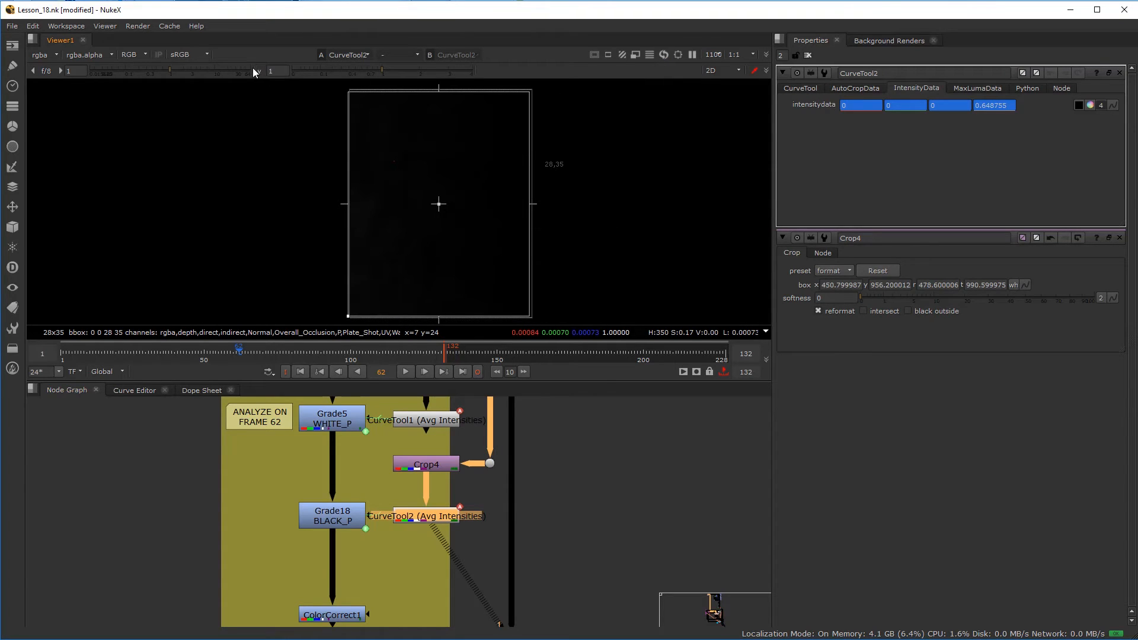
drag(172, 73, 222, 75)
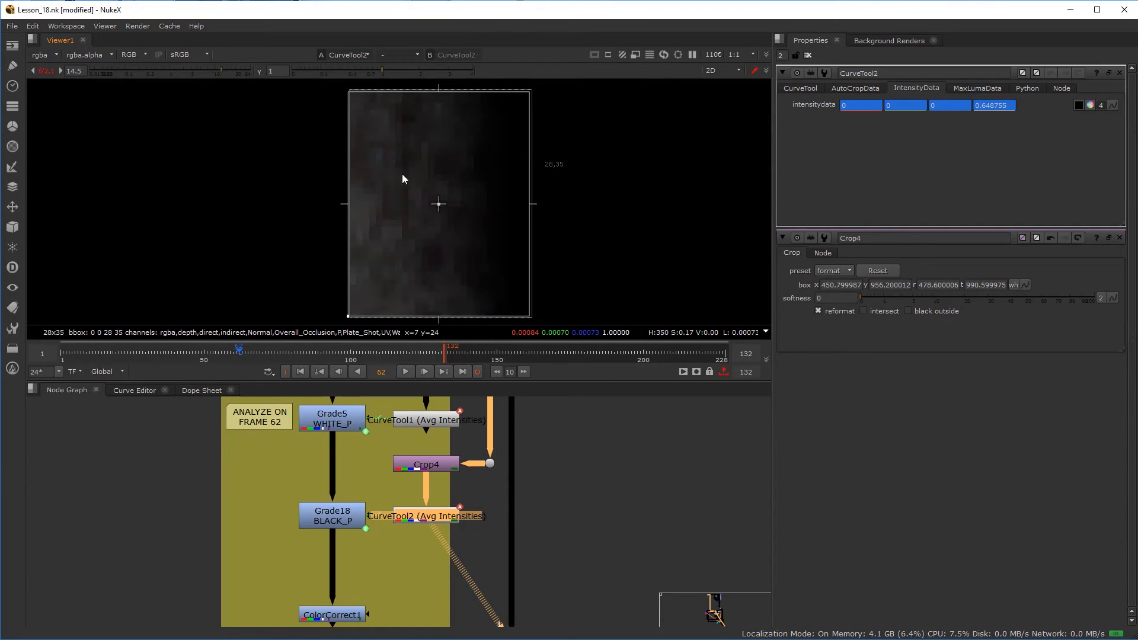
click(49, 74)
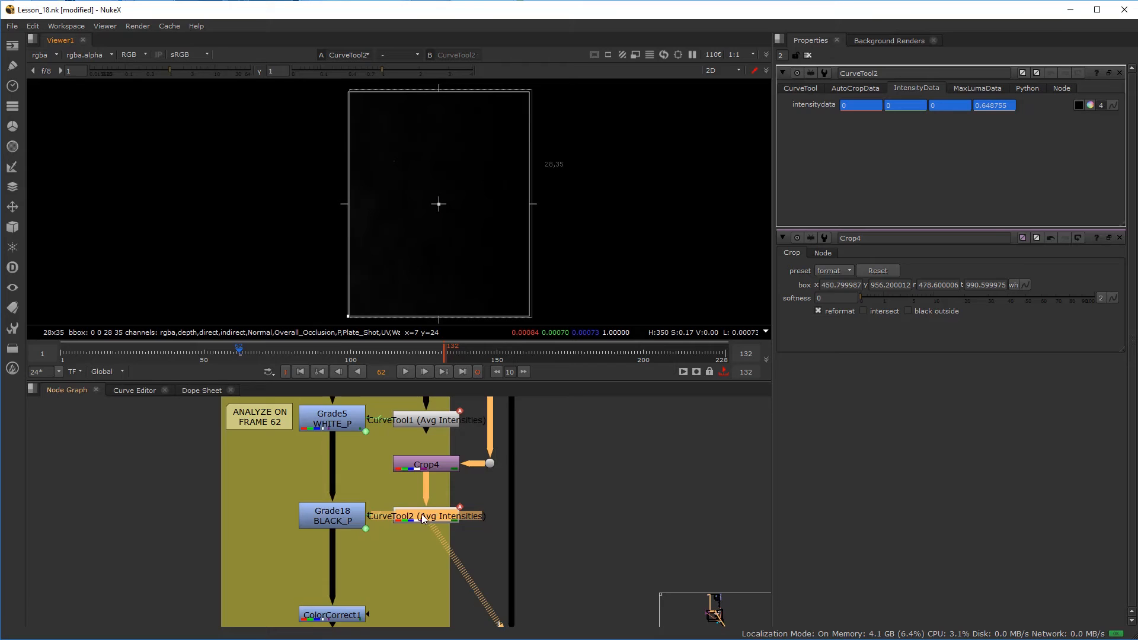
- Rerun CurveTool2's Avg Intensities analysis on the enlarged crop and check the intensity data
scroll(420, 511, up, 3)
click(802, 88)
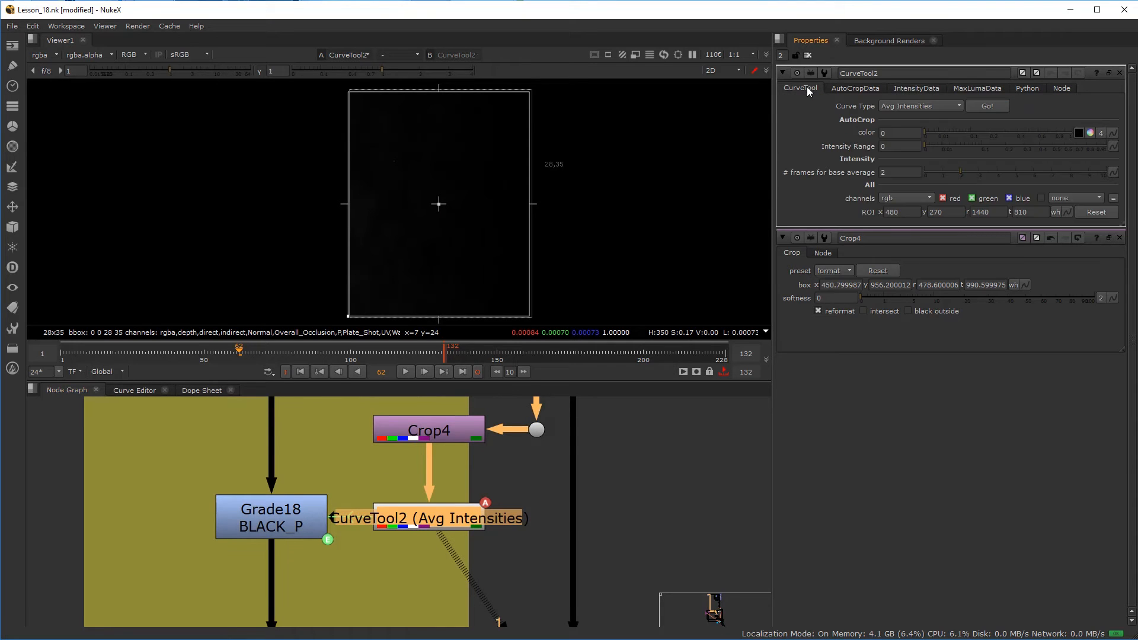
click(987, 106)
click(645, 295)
click(916, 89)
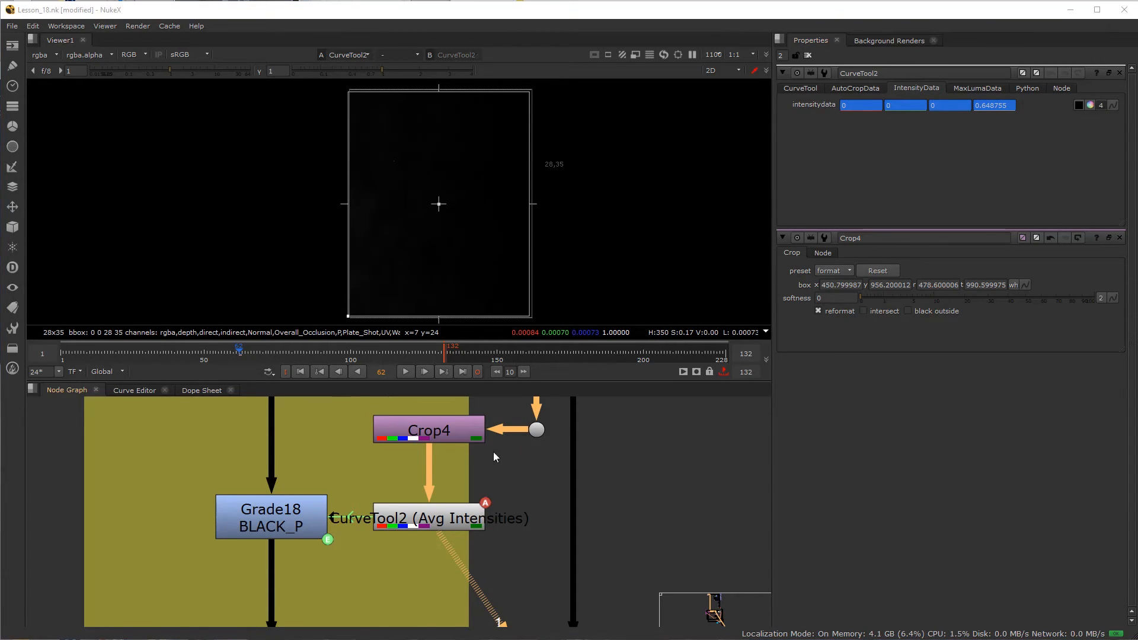
- Display Crop4's output, reopen its properties, and turn off reformat with black outside enabled
middle_drag(493, 452, 488, 482)
click(453, 468)
key(1)
click(444, 424)
click(431, 466)
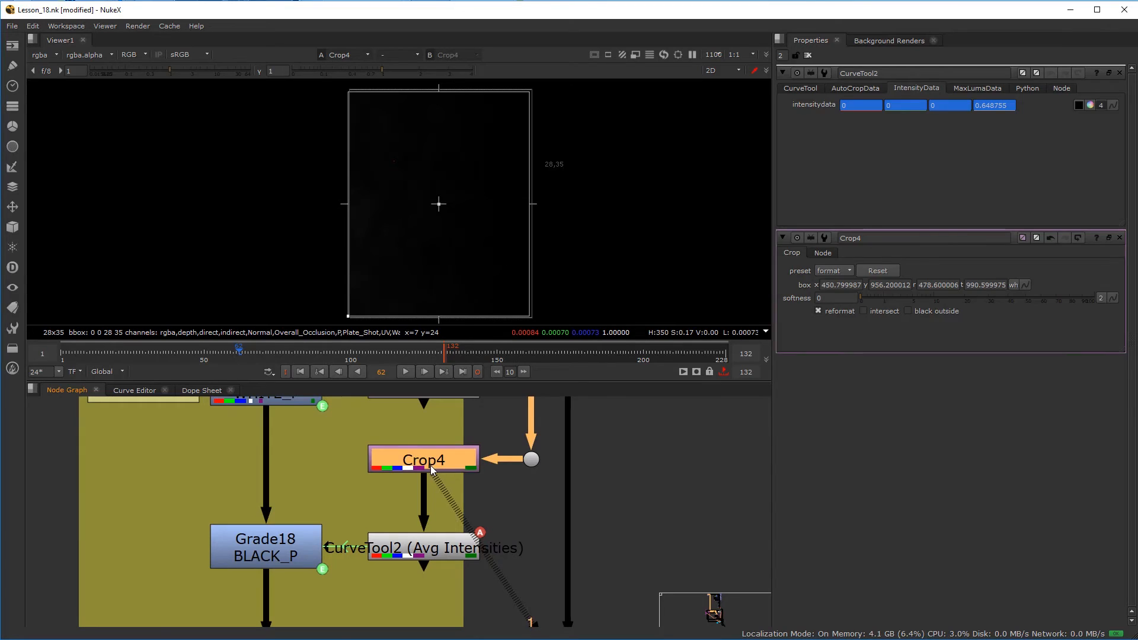
double_click(430, 465)
click(819, 146)
scroll(392, 169, up, 10)
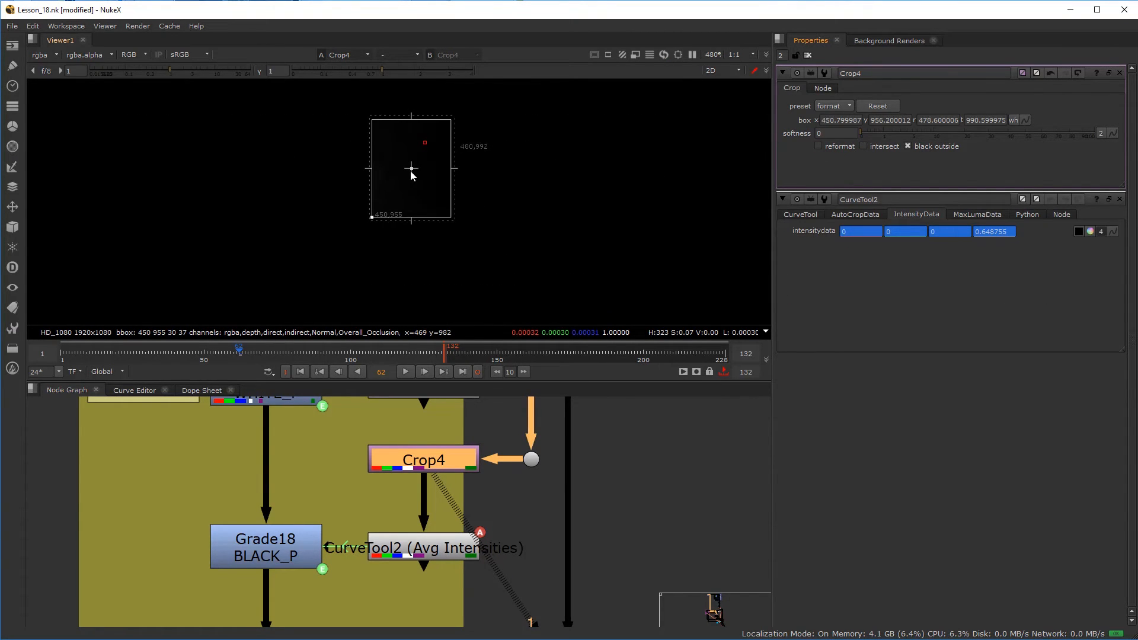
- Display the uncropped image and move Crop4's box to about x 441, y 962 within the large monitor's frame
click(532, 459)
key(1)
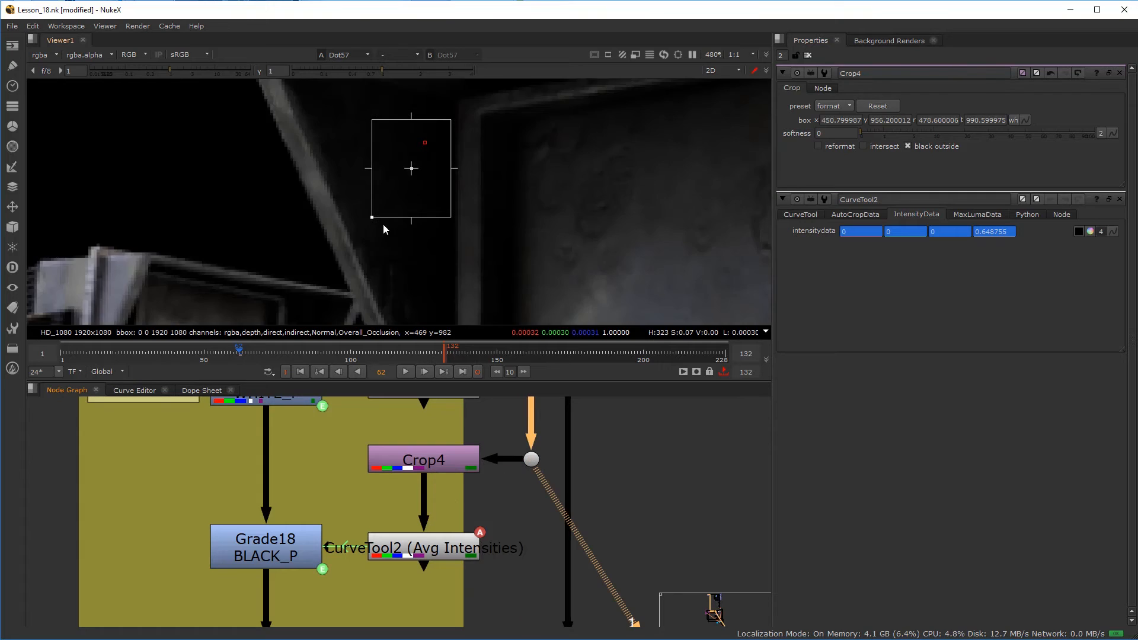
scroll(410, 177, up, 2)
scroll(411, 177, down, 3)
drag(412, 177, 391, 165)
click(445, 462)
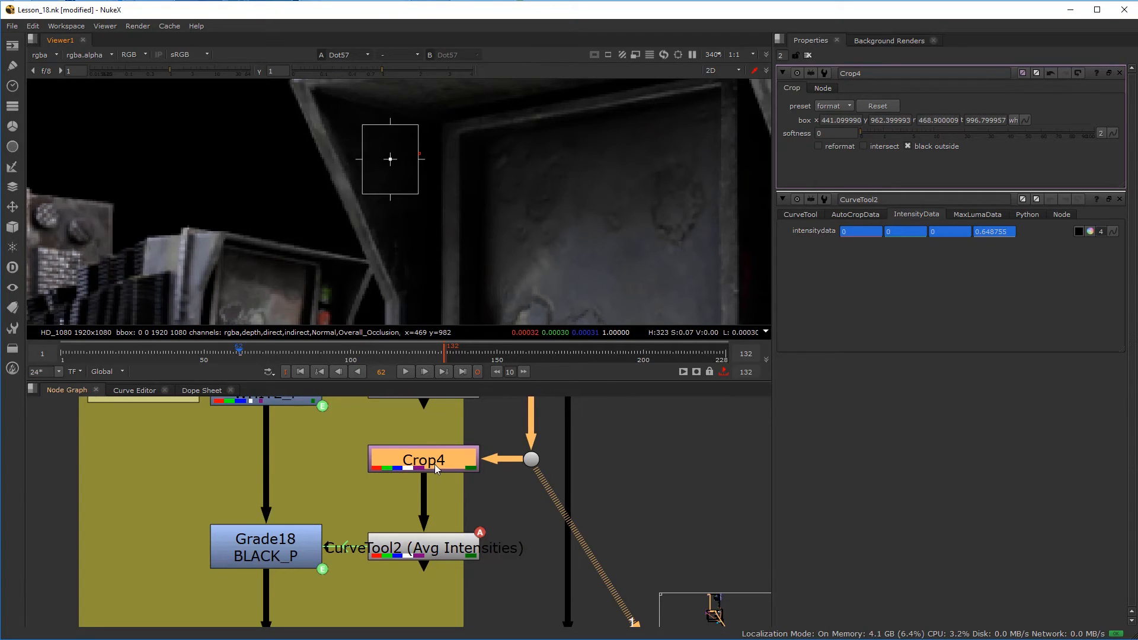
- Move Crop4's box onto the smaller monitor's screen at about x 376, y 897, and display the reformatted crop fitted in the viewer
drag(392, 160, 261, 292)
click(818, 146)
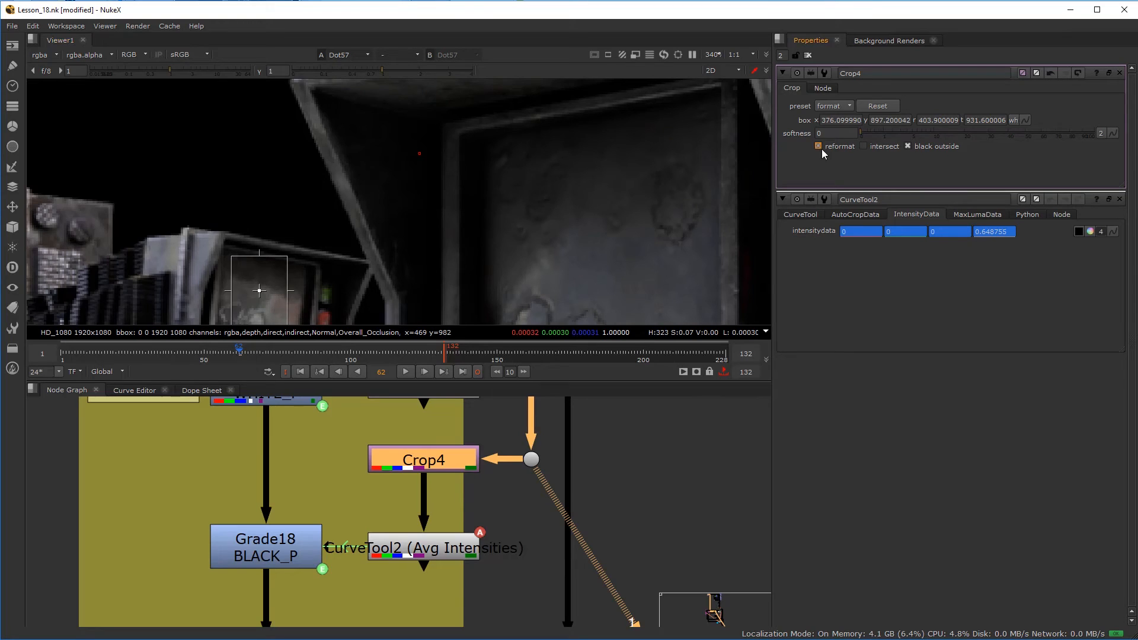
key(1)
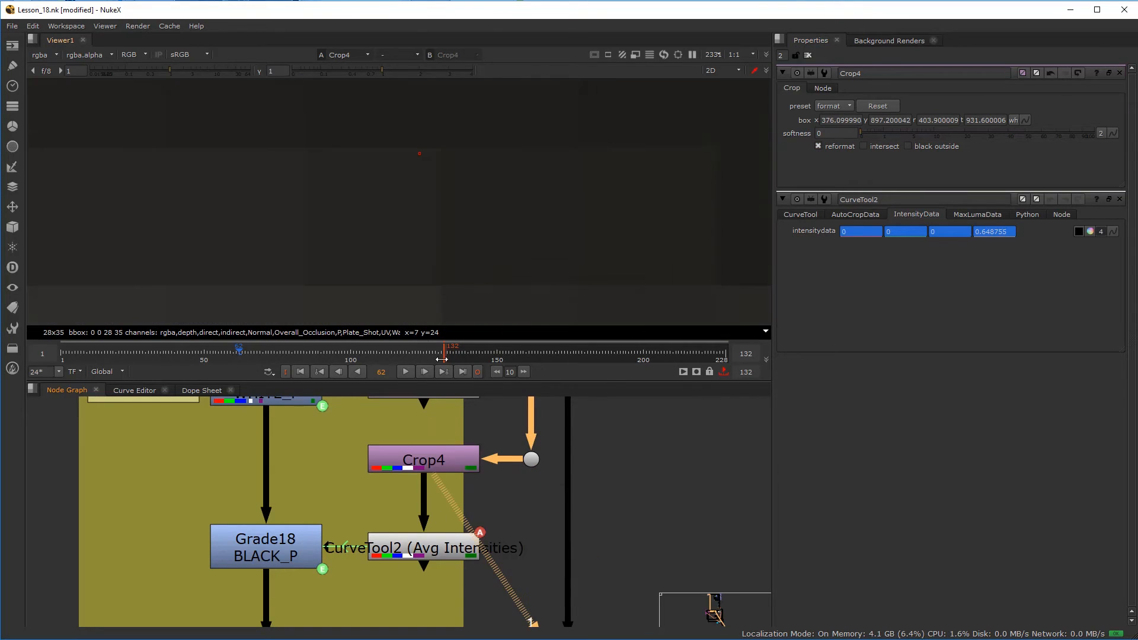
key(f)
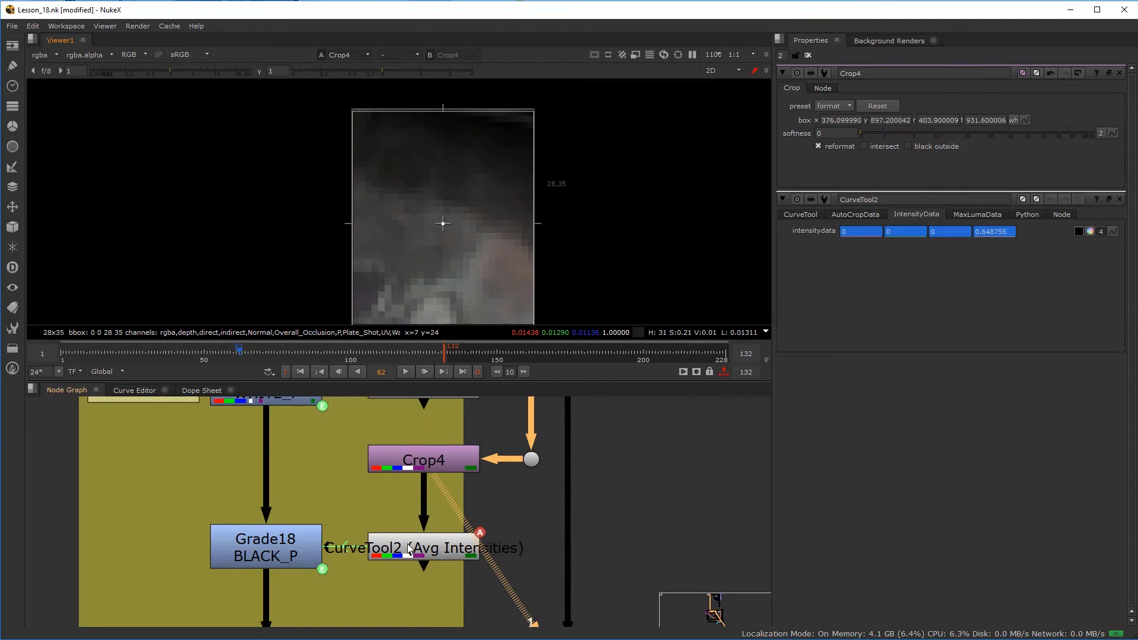
- Rerun CurveTool2's Avg Intensities analysis for frame 62 on the smaller monitor's crop and check its intensity data
double_click(408, 546)
click(799, 88)
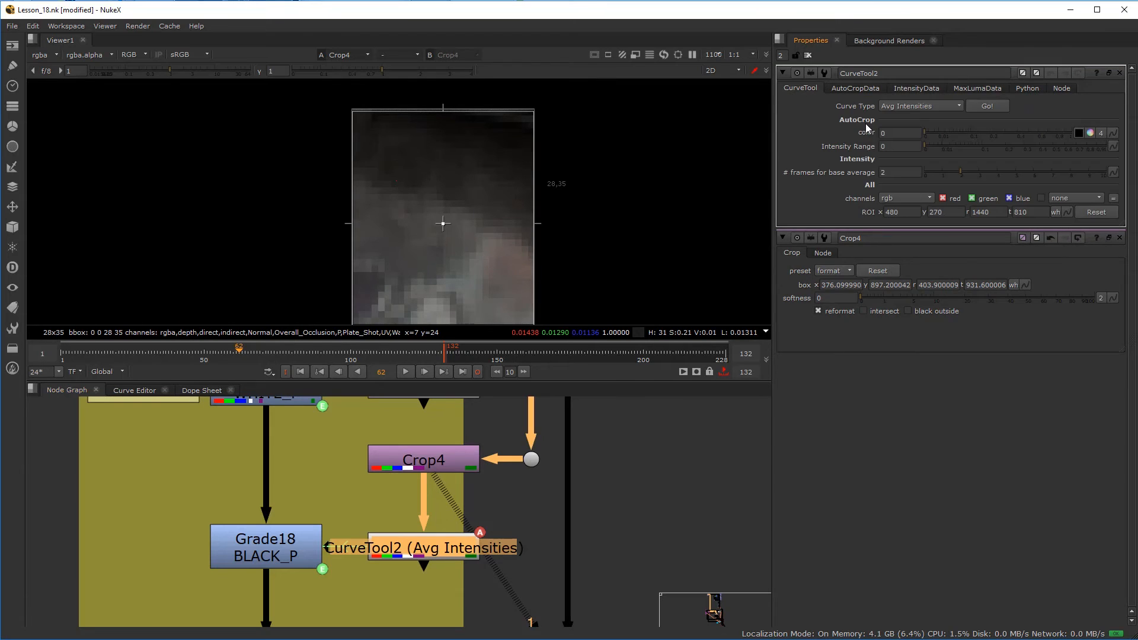
click(983, 105)
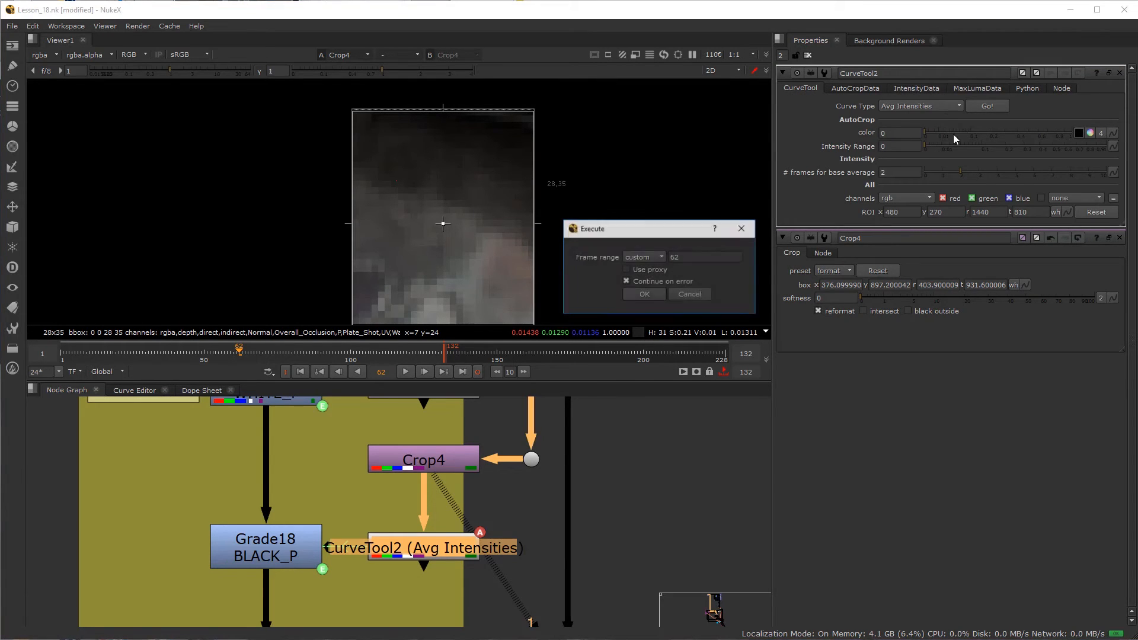
click(645, 295)
click(916, 88)
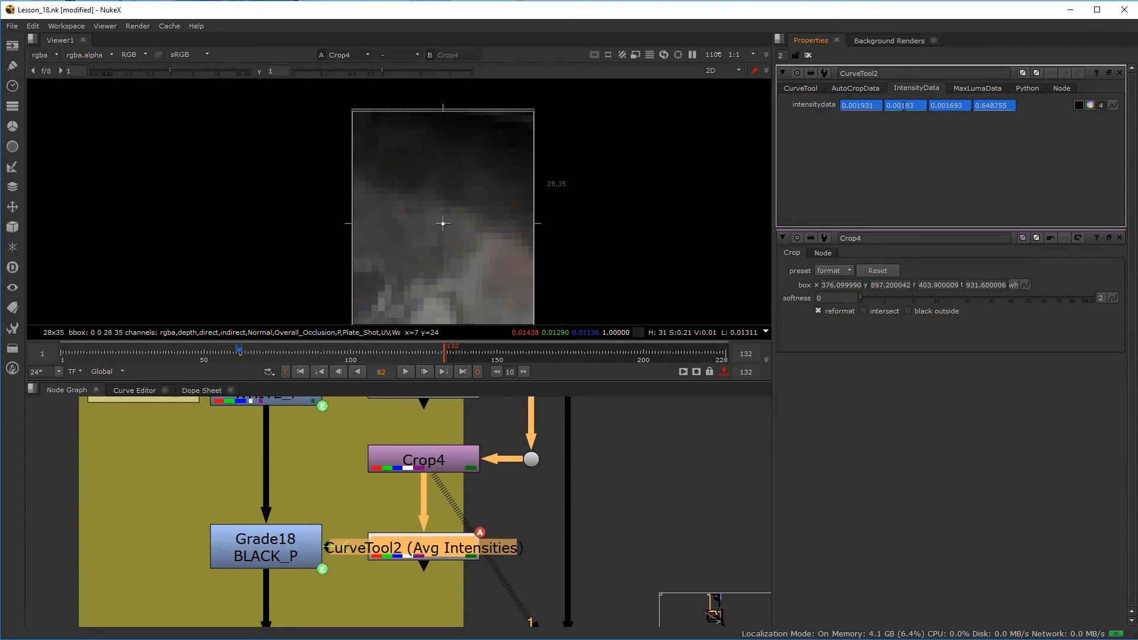
scroll(446, 226, down, 1)
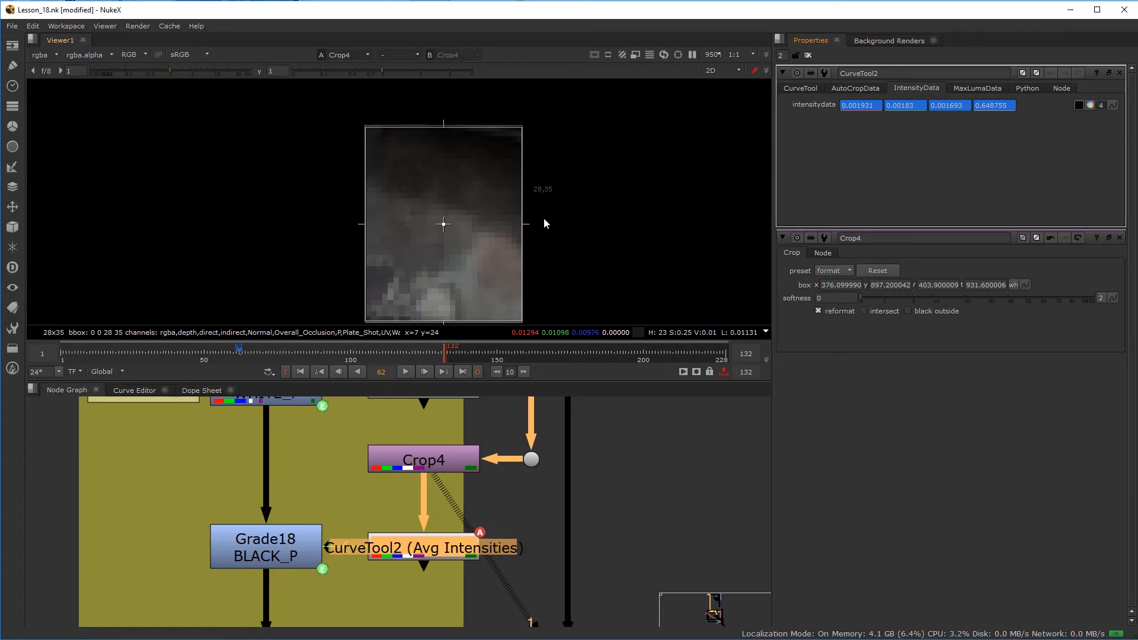
- Display the uncropped image feeding Crop4, reopen Crop4's properties, and turn off reformat with black outside enabled
click(439, 458)
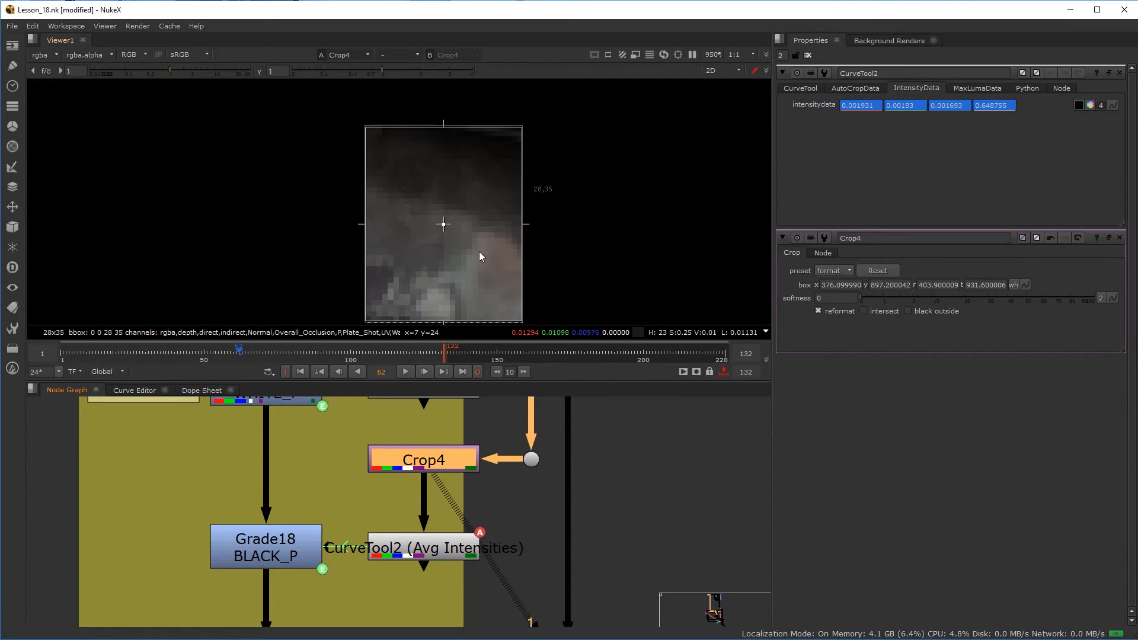
click(526, 461)
key(1)
double_click(439, 464)
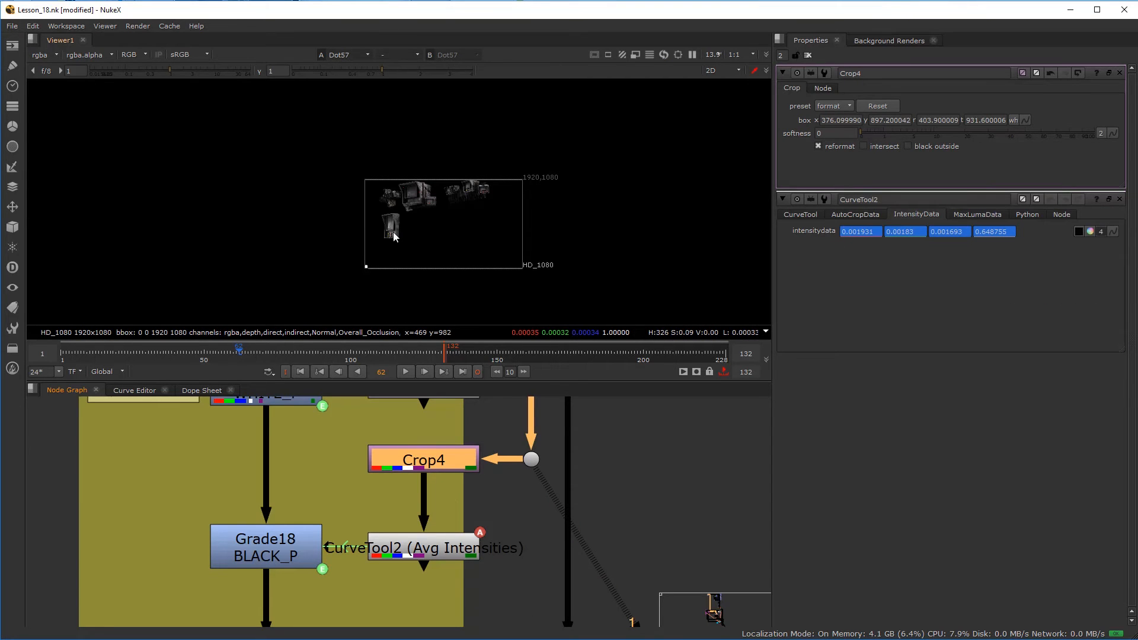
scroll(406, 191, up, 12)
scroll(335, 211, up, 3)
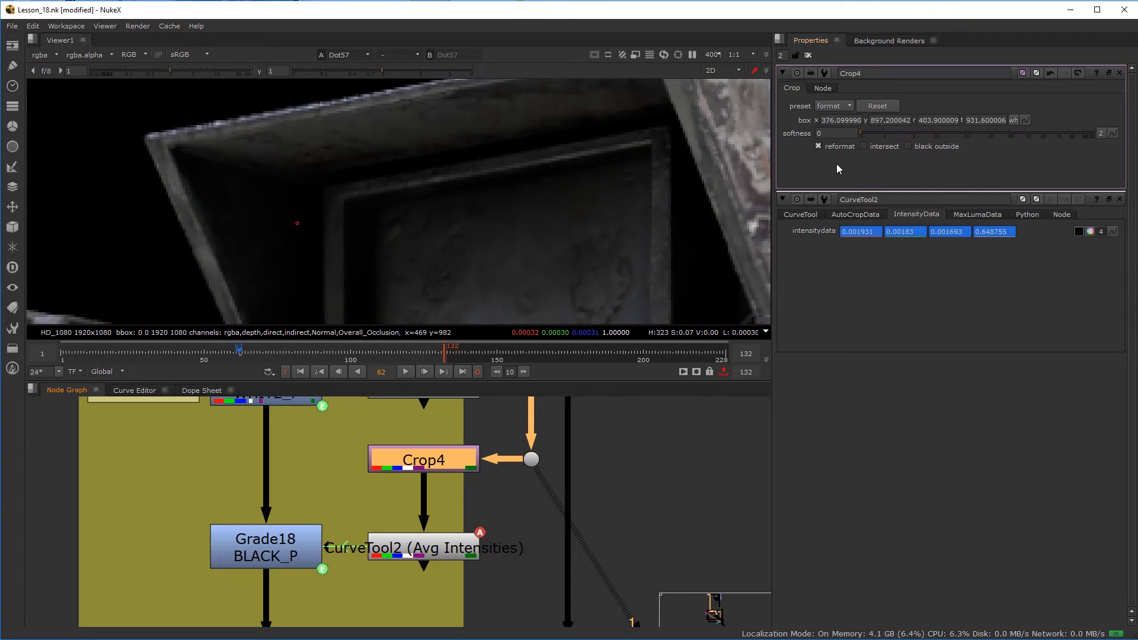
click(819, 146)
click(908, 146)
scroll(364, 211, down, 15)
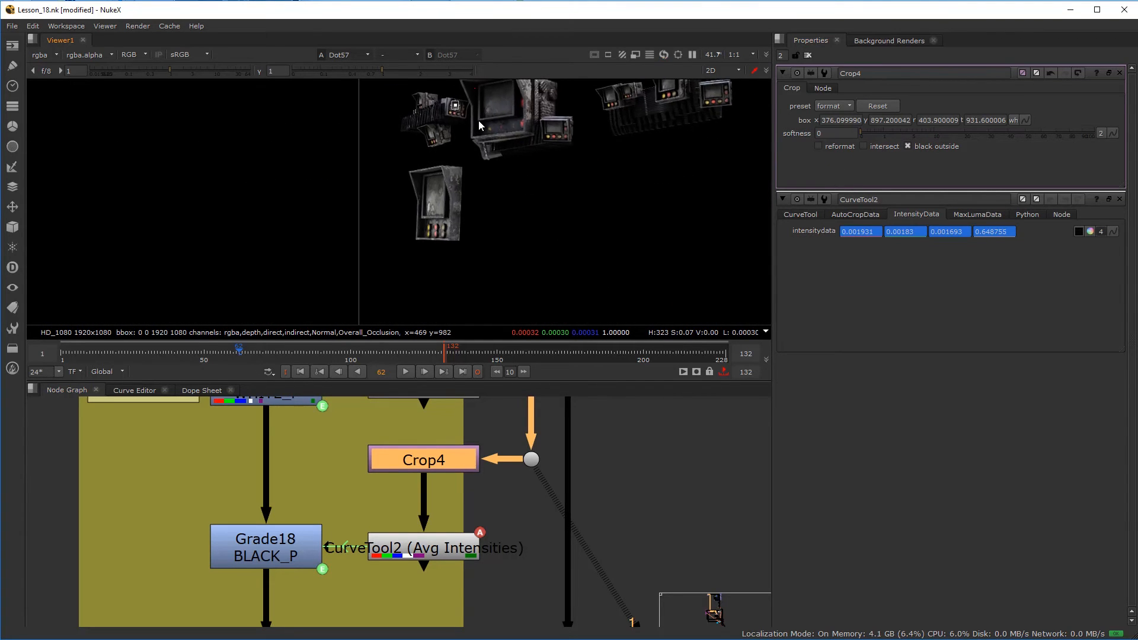
- Move Crop4's box from the smaller monitor's screen into the large monitor's dark frame at about x 445, y 962
scroll(484, 127, up, 15)
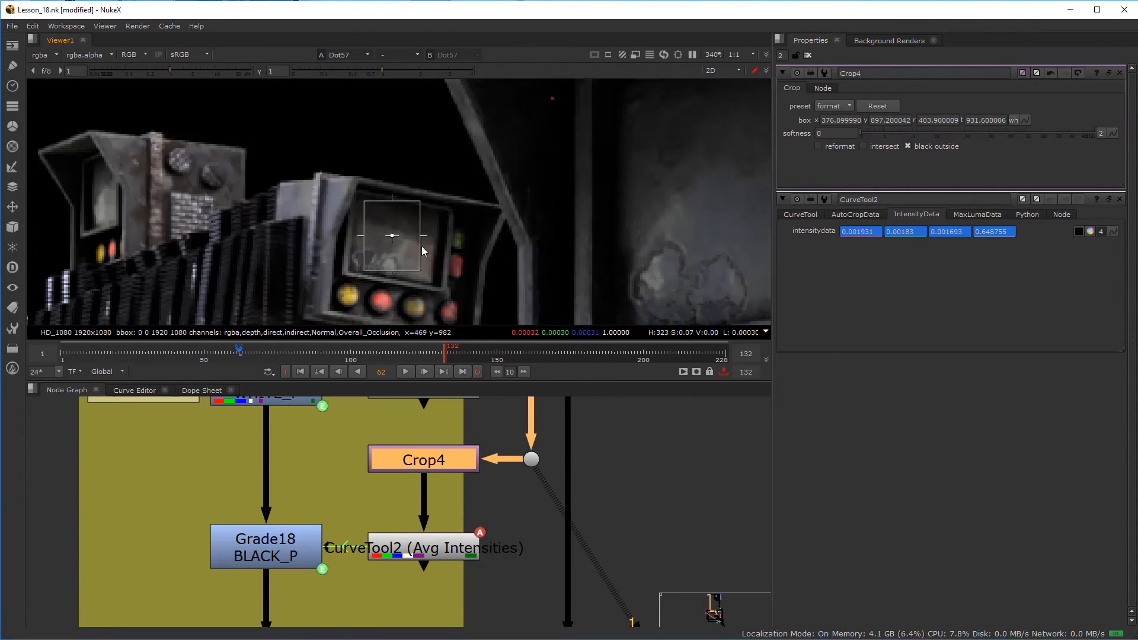
scroll(416, 253, up, 8)
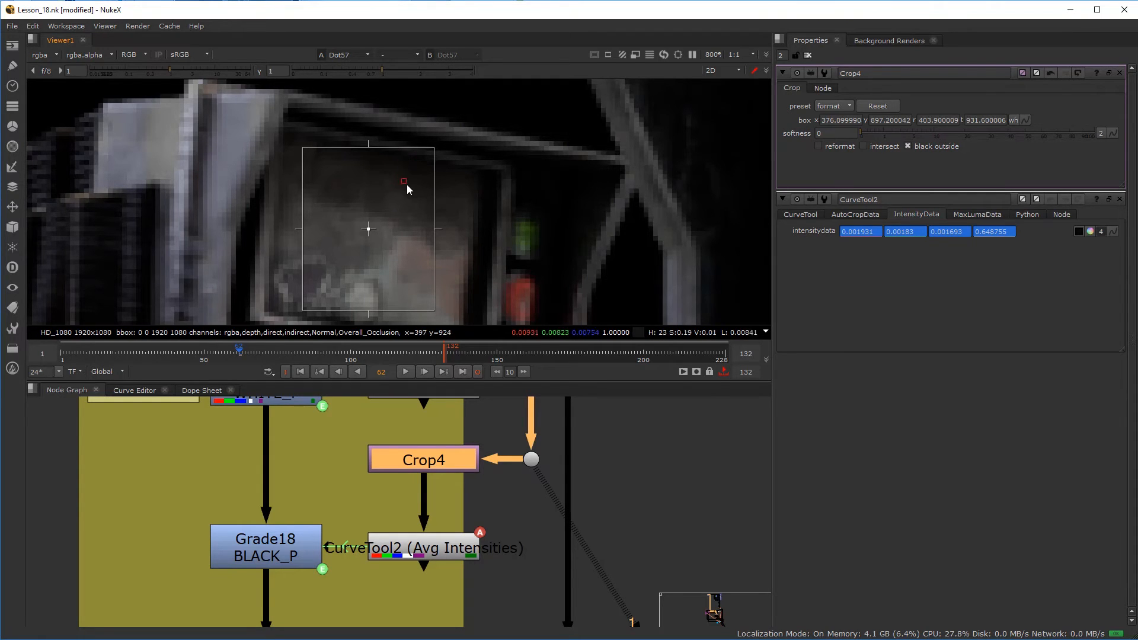
scroll(406, 223, down, 5)
scroll(445, 244, up, 4)
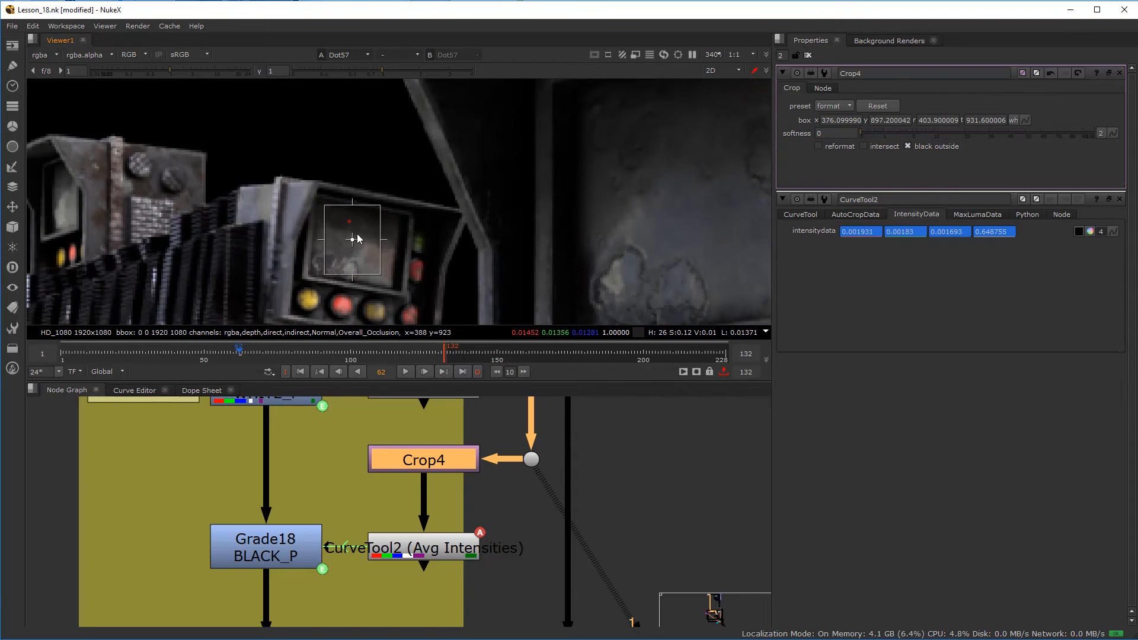
middle_drag(412, 220, 376, 256)
drag(316, 276, 455, 149)
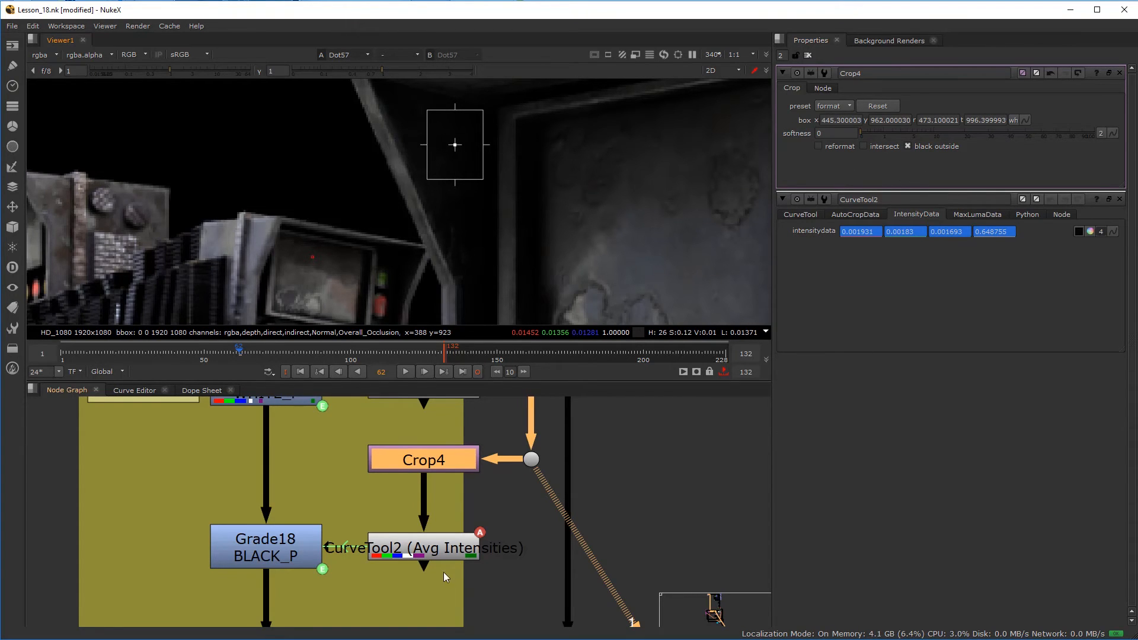
- Turn Crop4's reformat back on and rerun CurveTool2's Avg Intensities analysis for frame 62
double_click(434, 550)
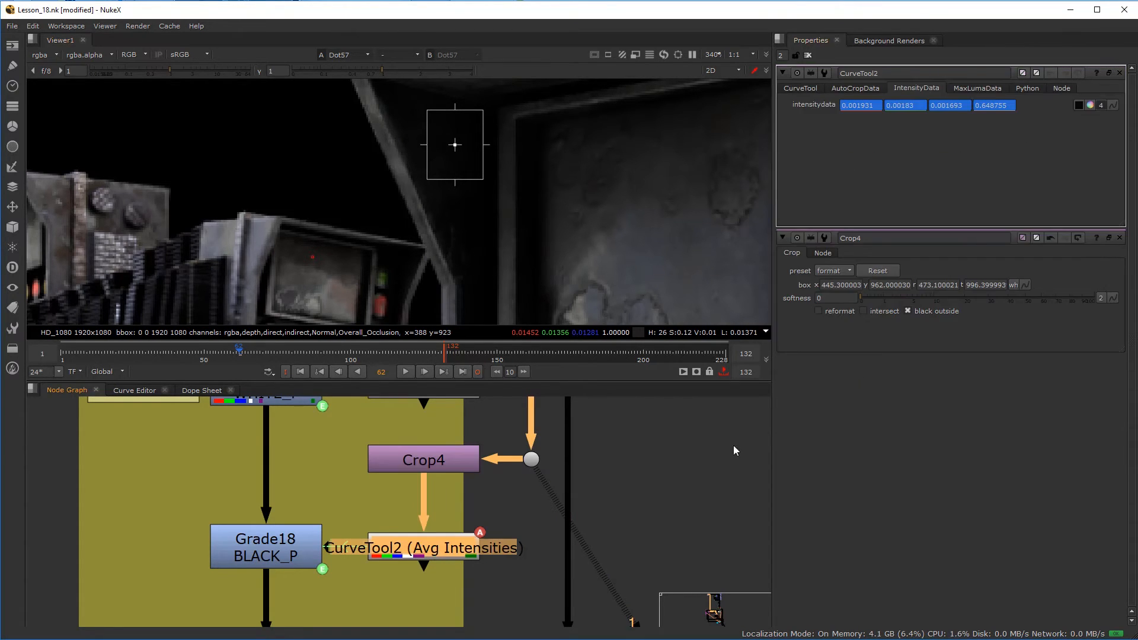
click(819, 310)
click(800, 87)
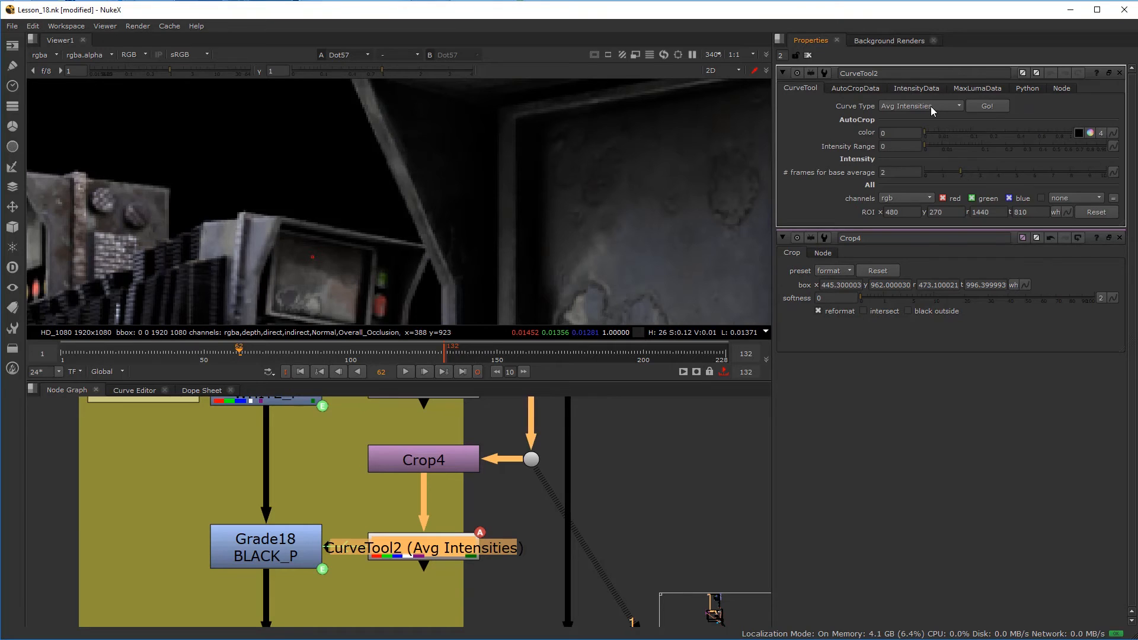
click(988, 106)
click(642, 295)
- Open Grade18's properties to check the blackpoint values driven by CurveTool2
scroll(424, 554, down, 2)
scroll(403, 554, up, 3)
double_click(276, 542)
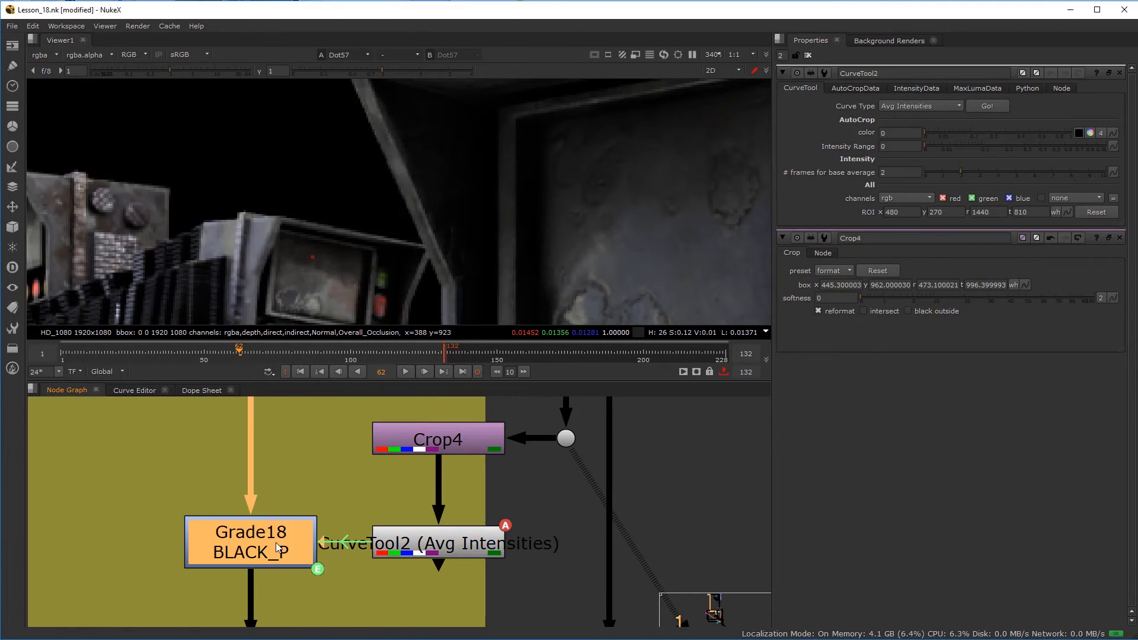
scroll(298, 532, down, 5)
scroll(299, 537, up, 2)
middle_drag(307, 549, 362, 543)
scroll(356, 541, up, 3)
scroll(329, 545, down, 5)
scroll(341, 530, up, 3)
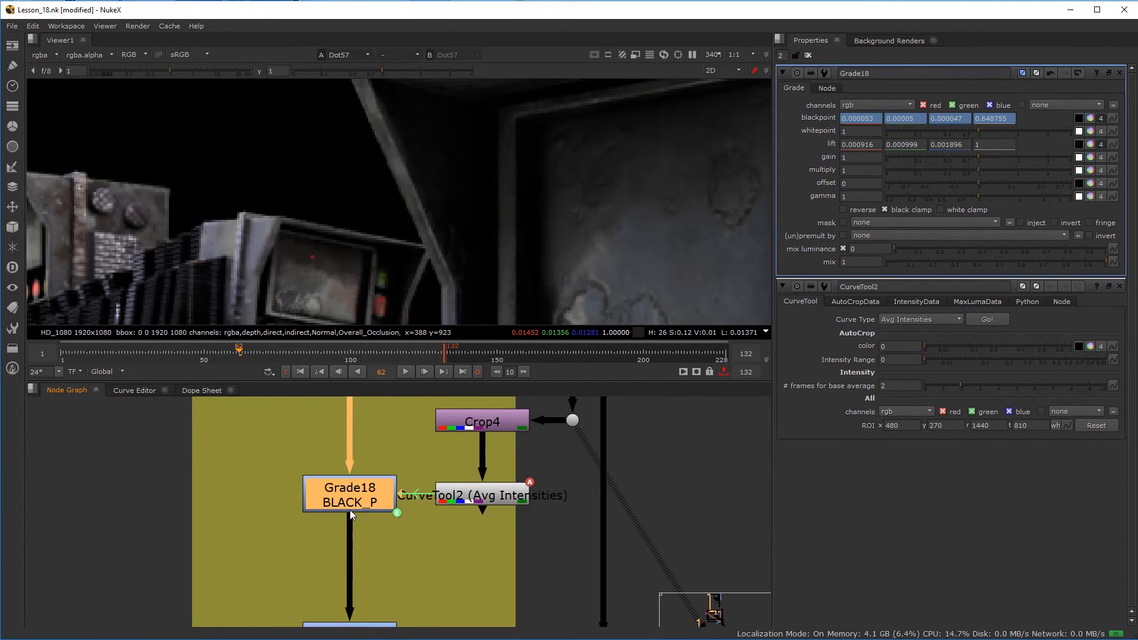
- Display the final composite from the Write2 node in the OUTPUT backdrop
scroll(371, 503, down, 6)
scroll(425, 523, down, 5)
middle_drag(455, 537, 439, 499)
scroll(465, 578, up, 6)
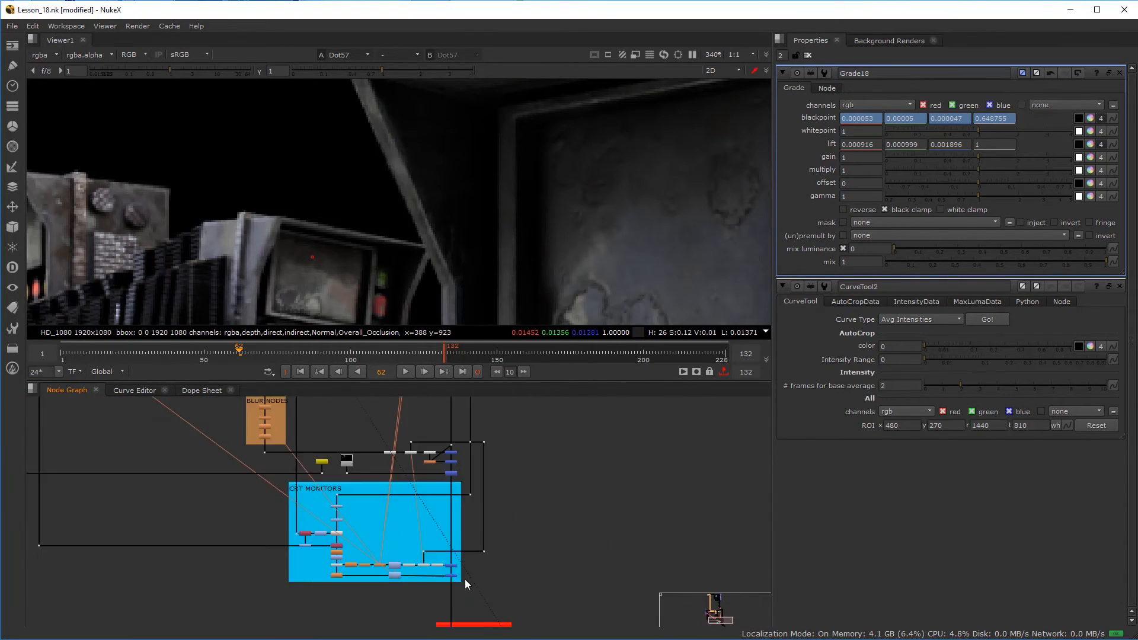
middle_drag(443, 620, 439, 499)
scroll(439, 511, up, 7)
scroll(447, 533, up, 1)
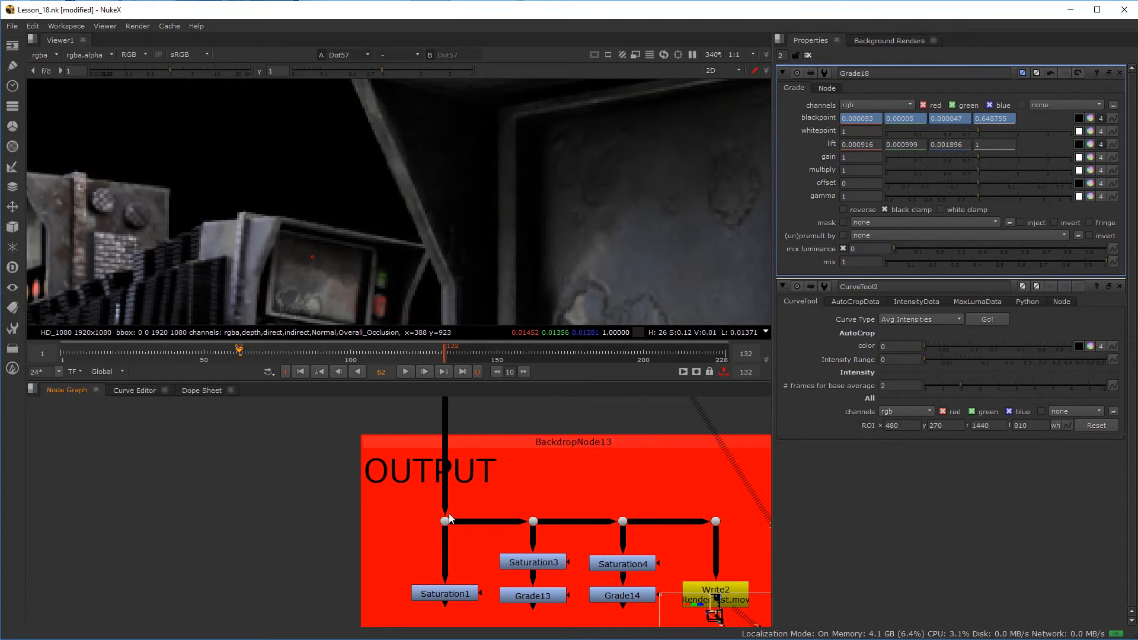
scroll(397, 475, down, 12)
middle_drag(290, 451, 323, 528)
scroll(350, 463, up, 10)
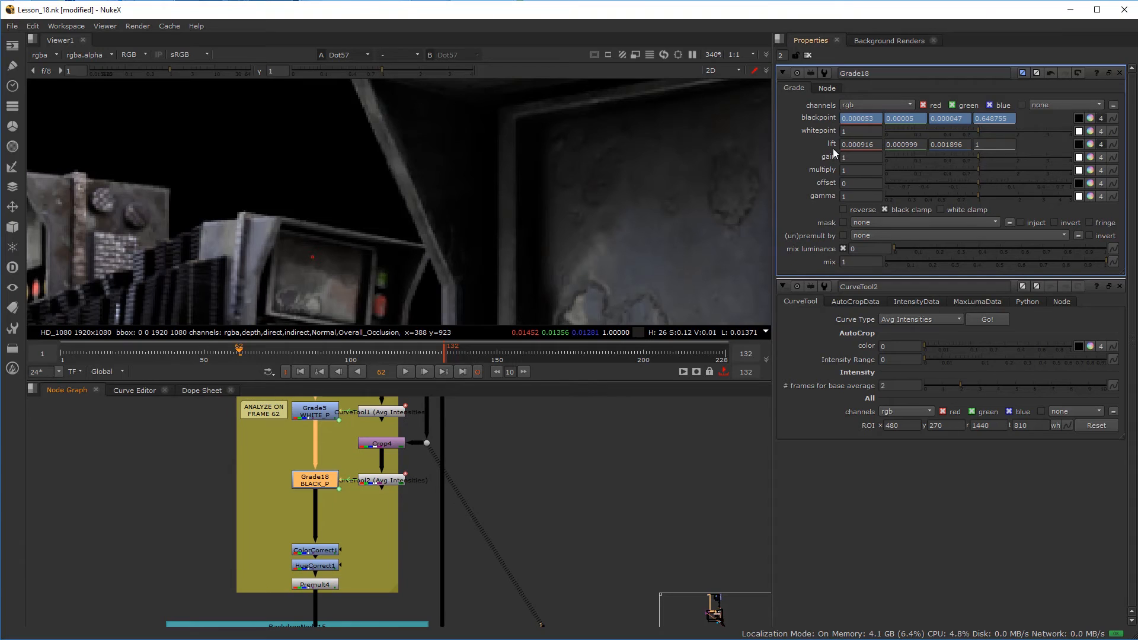
scroll(567, 549, down, 10)
middle_drag(551, 565, 468, 492)
middle_drag(472, 556, 467, 501)
scroll(528, 585, up, 4)
middle_drag(528, 585, 535, 531)
scroll(535, 532, up, 5)
click(607, 489)
key(1)
scroll(256, 502, down, 8)
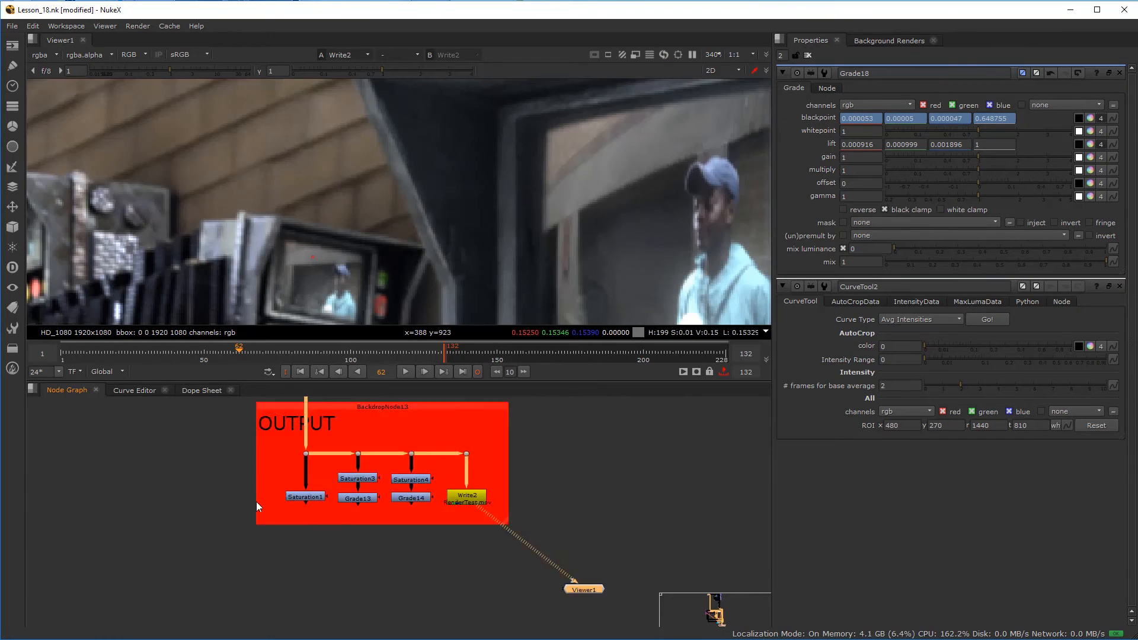
- Toggle Grade18 off and on to compare the black level inside the large monitor's frame up close
middle_drag(191, 446, 354, 627)
scroll(354, 596, up, 2)
scroll(360, 297, down, 2)
middle_drag(329, 524, 421, 582)
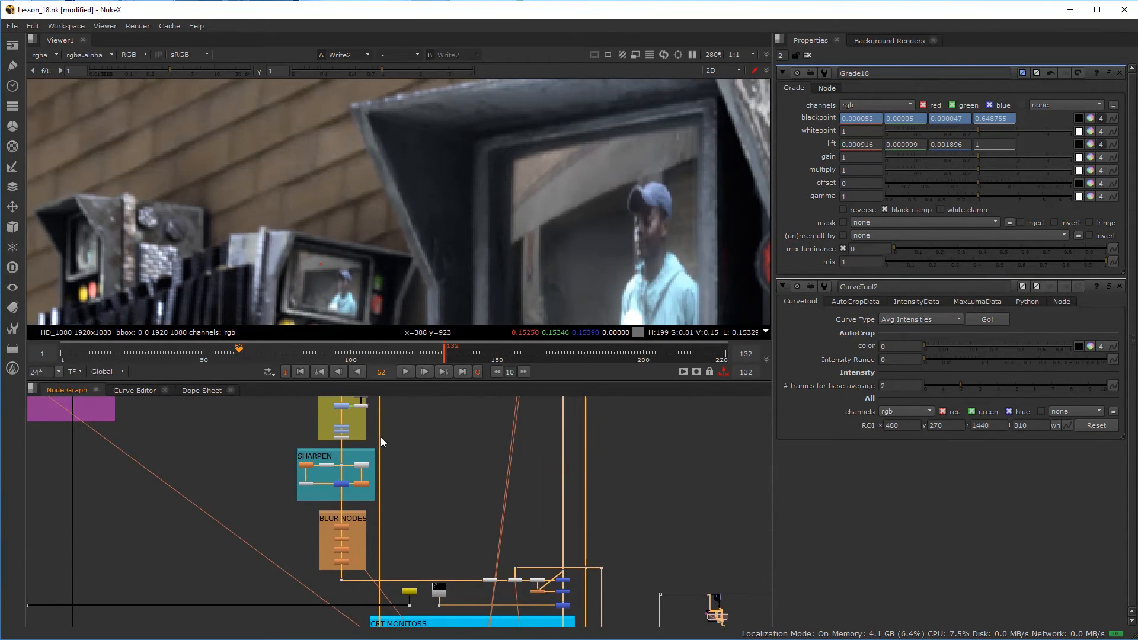
middle_drag(382, 436, 407, 504)
scroll(377, 472, up, 9)
click(305, 506)
key(d)
key(d)
key(d)
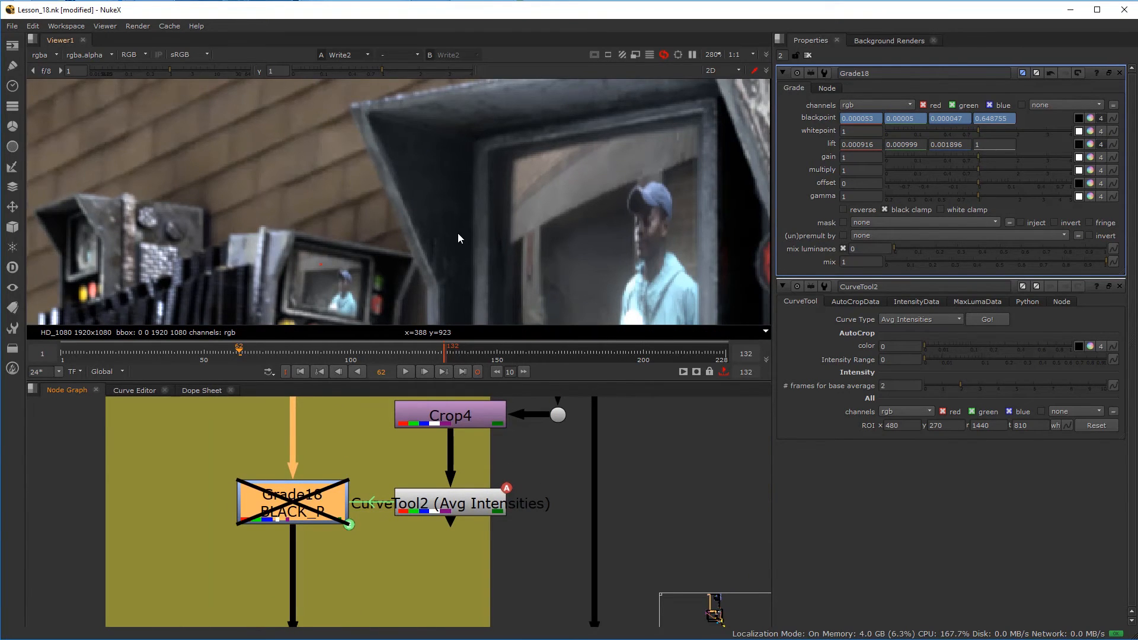
scroll(459, 237, up, 3)
key(d)
key(d)
key(d)
scroll(472, 240, up, 3)
key(d)
key(d)
- Toggle Grade18 off and on to compare the blacks across the wider composite, leaving the node enabled
scroll(472, 233, down, 10)
middle_drag(452, 227, 381, 176)
key(d)
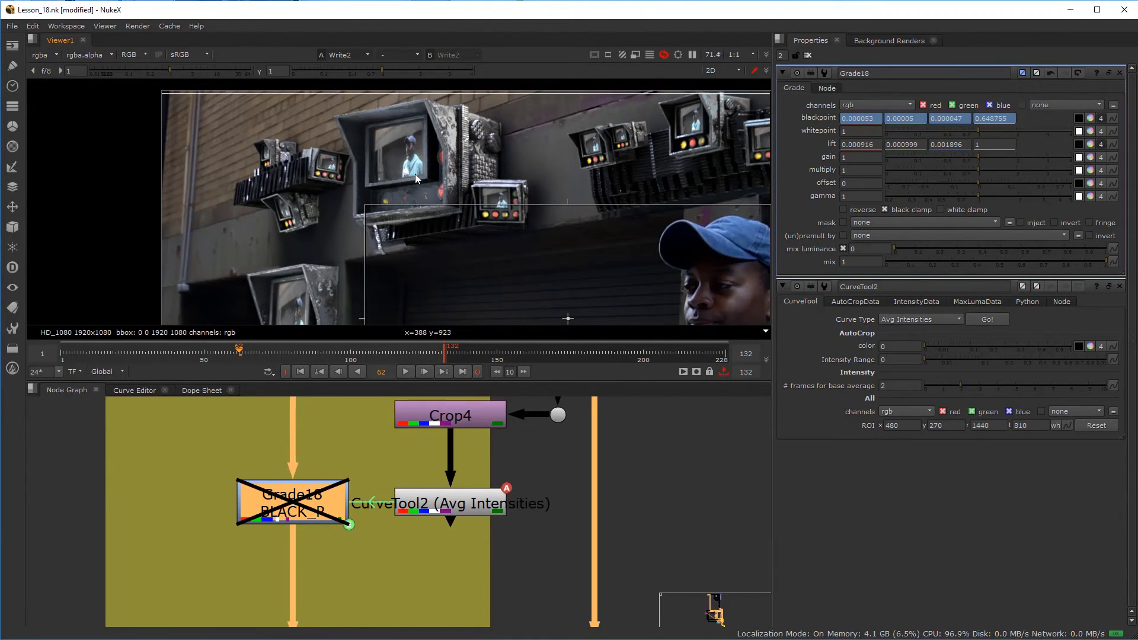
key(d)
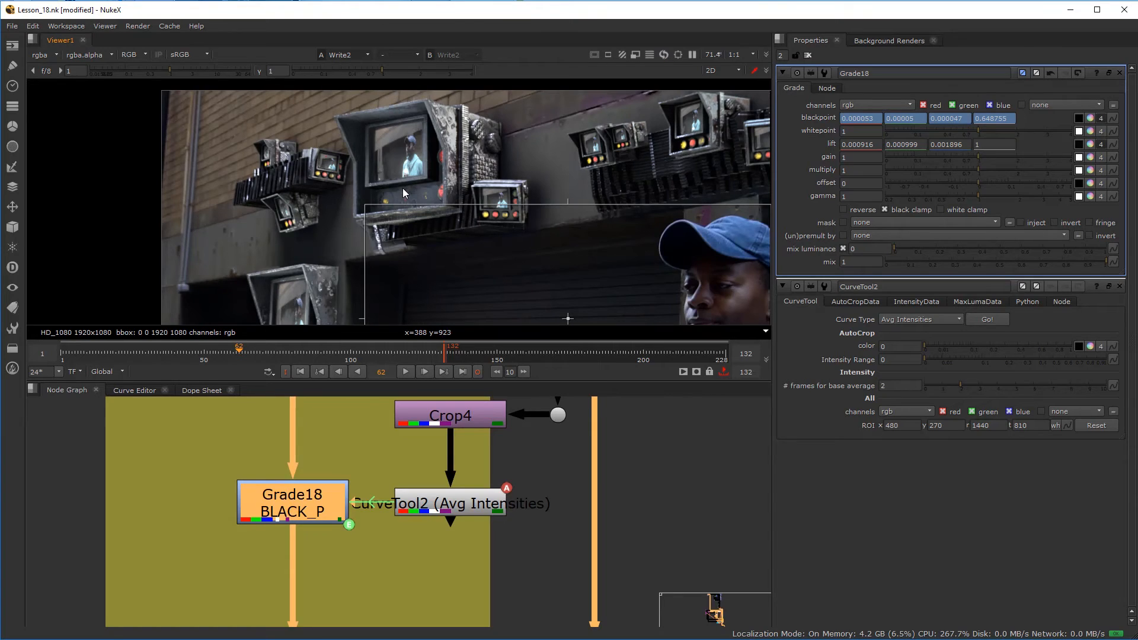
key(d)
key(d)
key(d)
key(d)
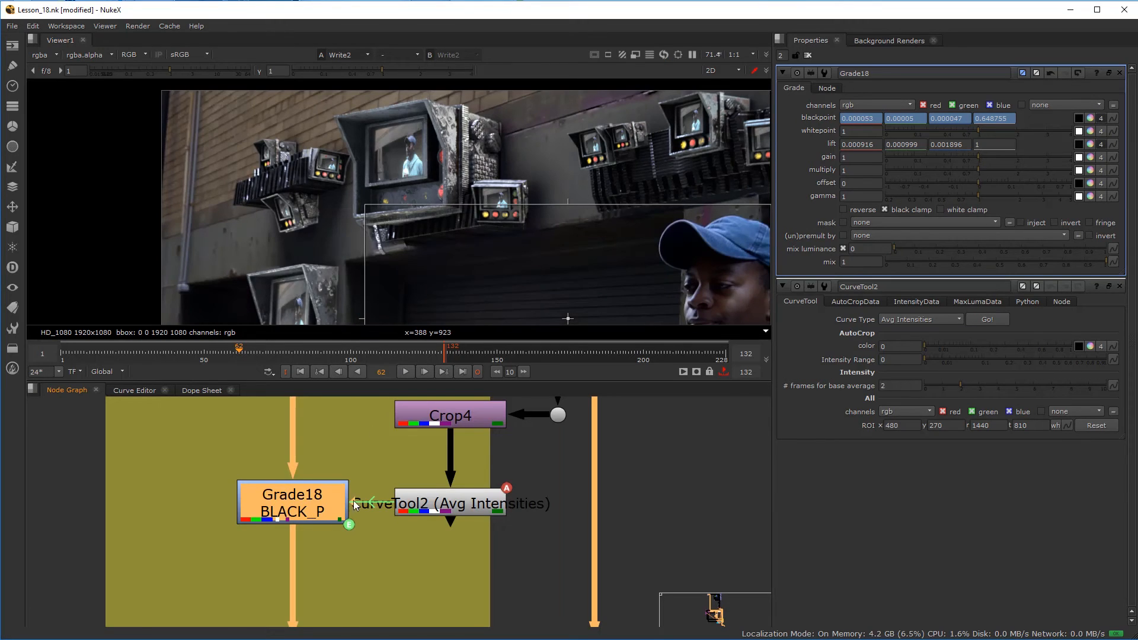
- Add a Constant node and place it beside the main branch, below Grade18 in the Overall CC backdrop
scroll(305, 513, down, 5)
scroll(290, 512, up, 2)
scroll(351, 529, up, 2)
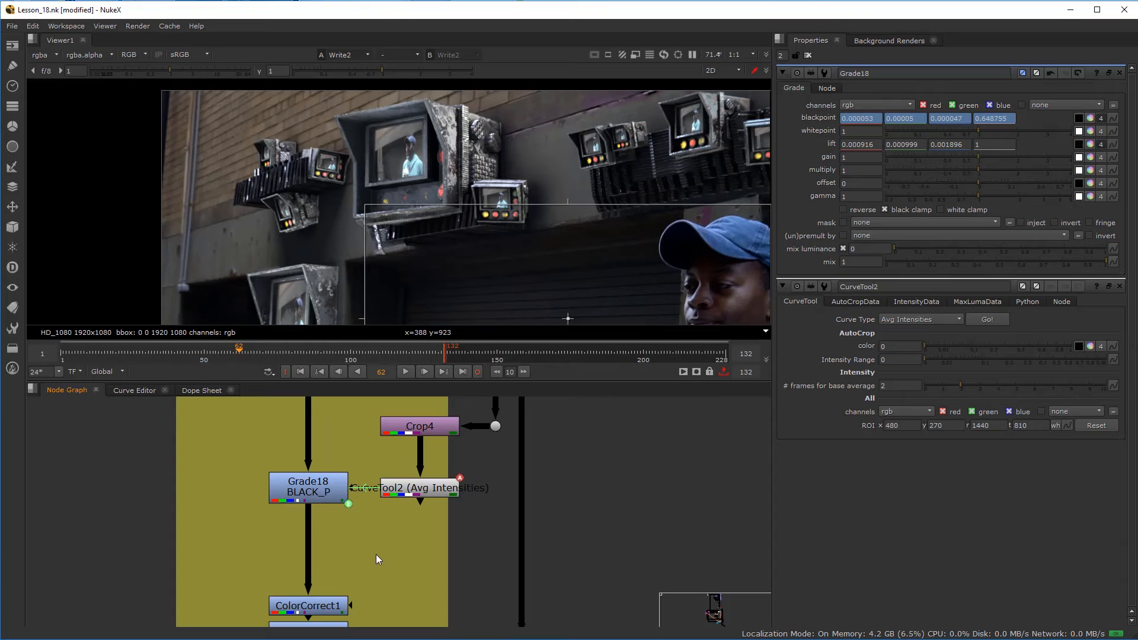
key(Tab)
text(c)
click(353, 563)
drag(376, 560, 236, 552)
mouse_move(358, 543)
middle_down()
mouse_move(380, 557)
mouse_move(350, 529)
middle_up()
scroll(400, 514, down, 5)
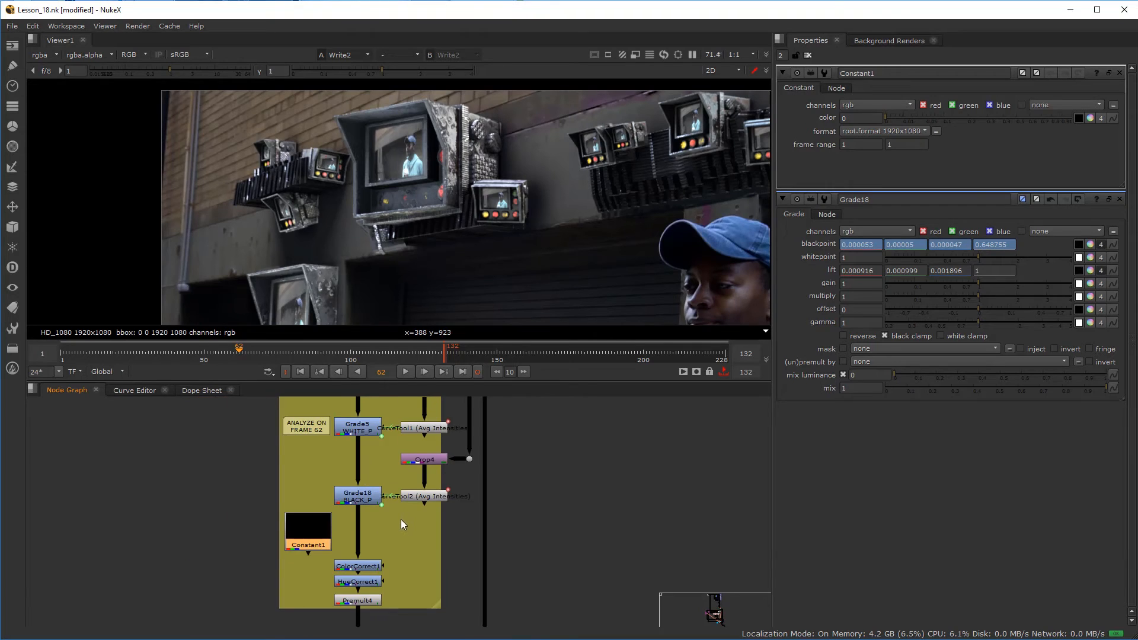
- Add a Crop node and move it away from the Constant, towards the Occlusion Overall backdrop
scroll(332, 539, up, 5)
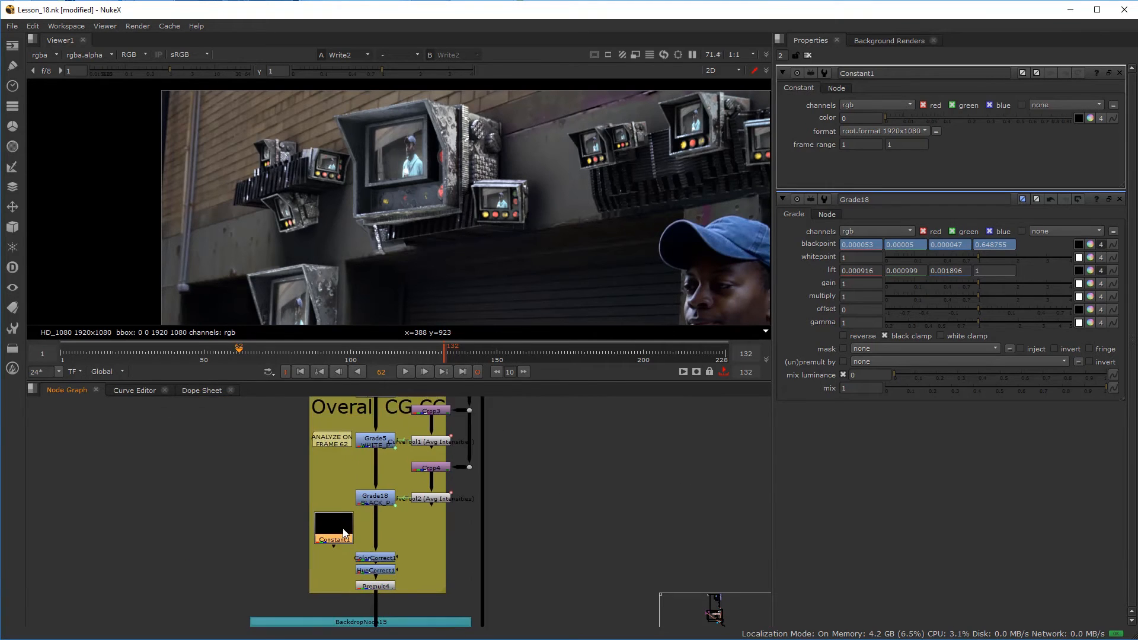
scroll(366, 532, down, 6)
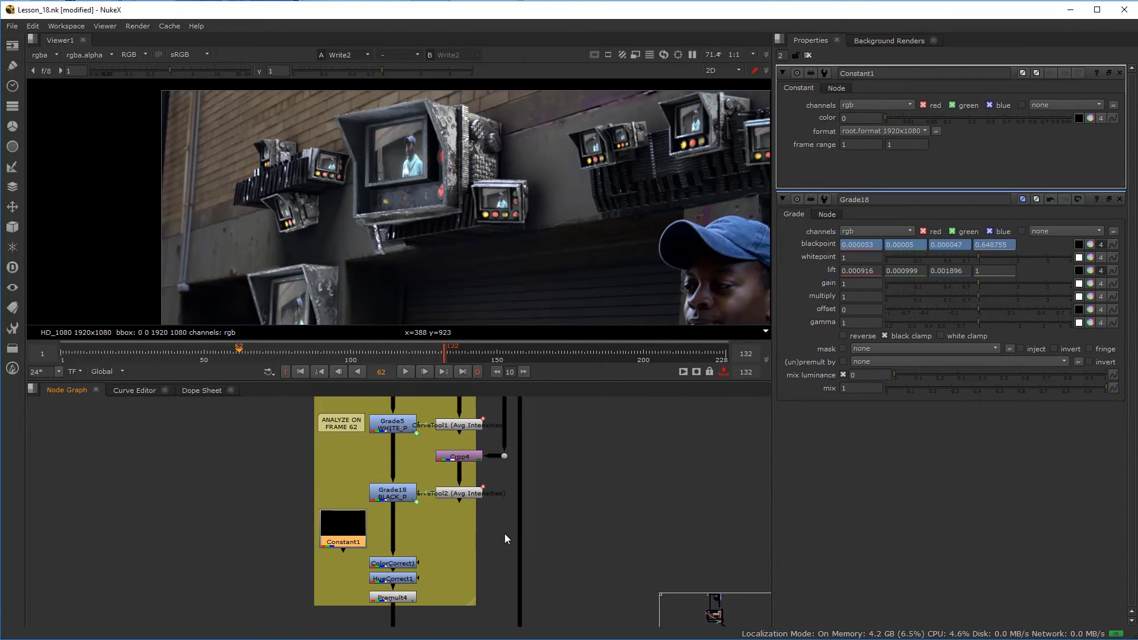
middle_drag(552, 506, 468, 493)
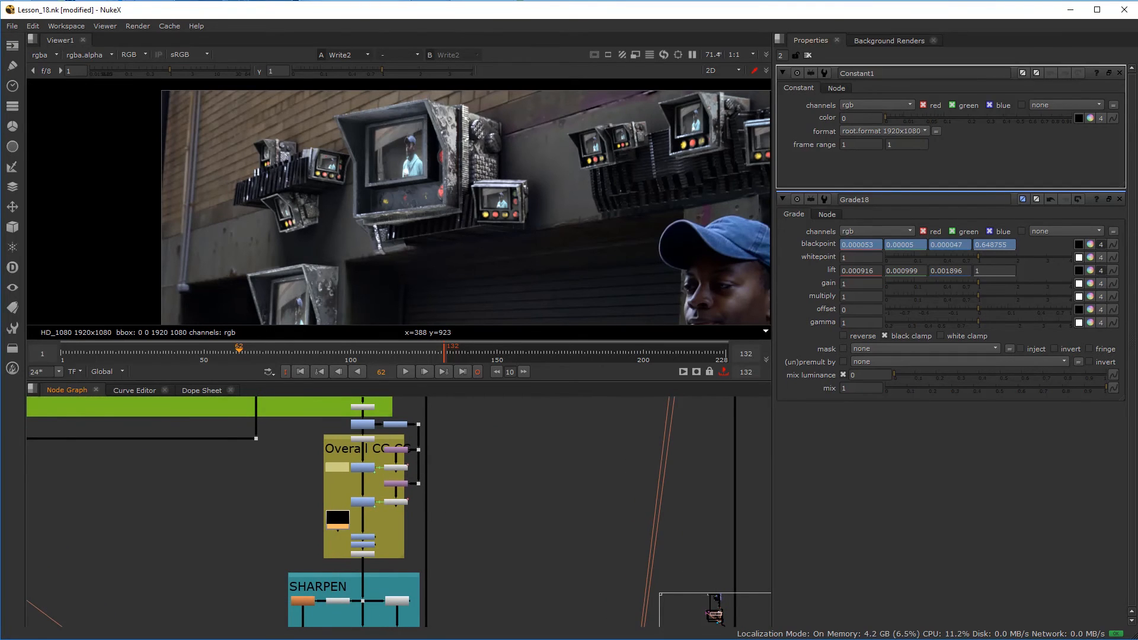
scroll(637, 297, down, 2)
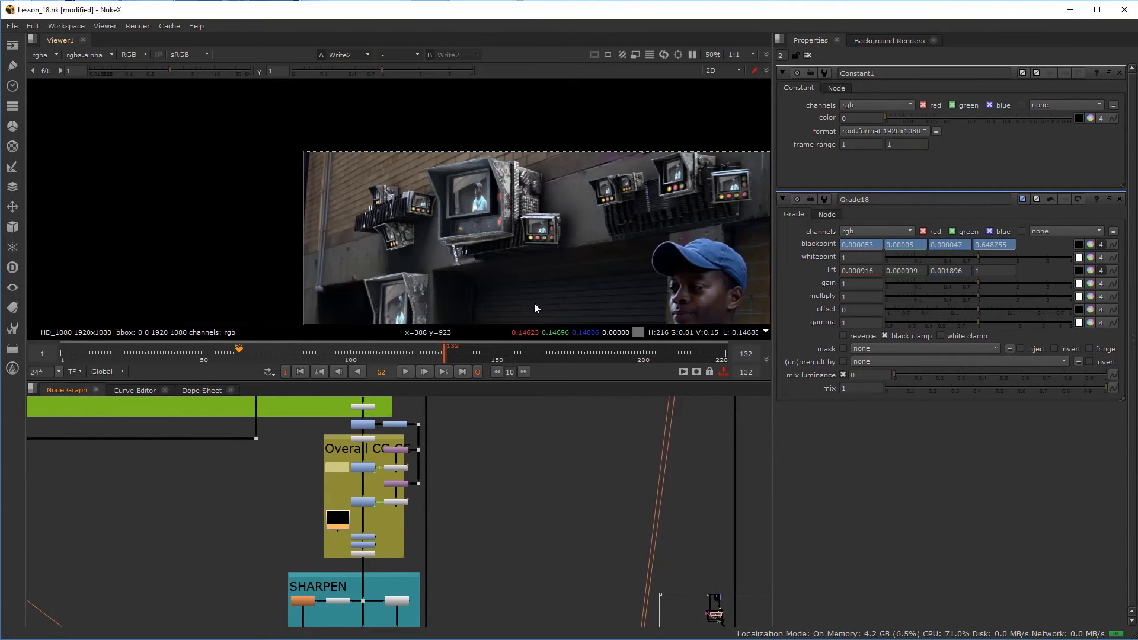
middle_drag(476, 510, 421, 529)
key(Tab)
text(cr)
click(391, 526)
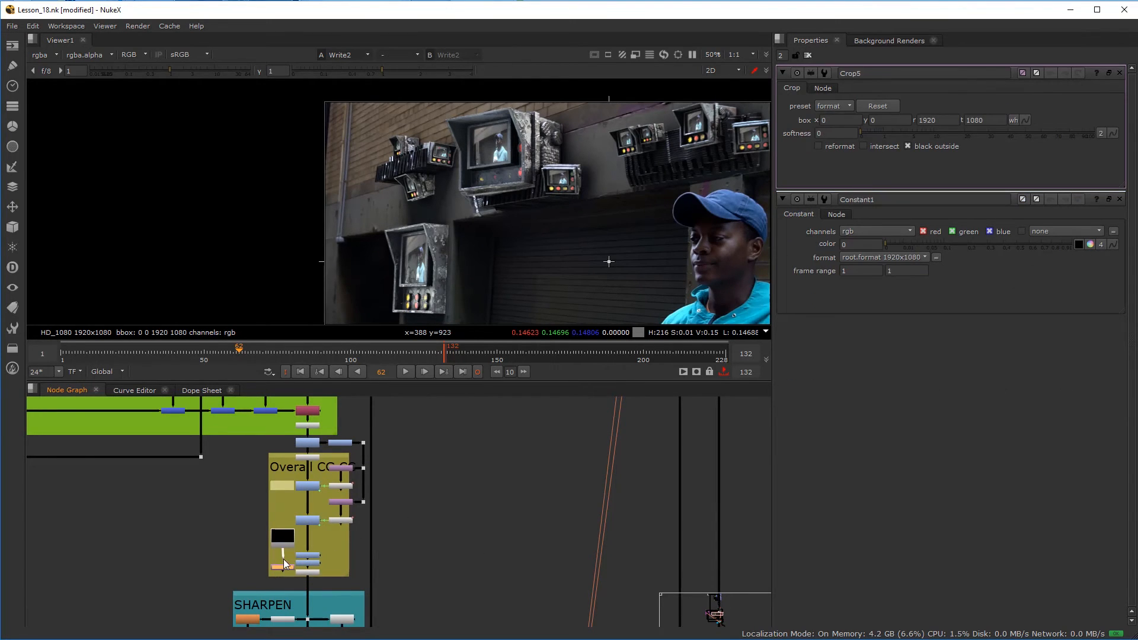
drag(279, 566, 506, 456)
- Connect the new Crop's input to Grade17 below the Occlusion Overall backdrop and display the Crop's output
middle_drag(546, 454, 265, 553)
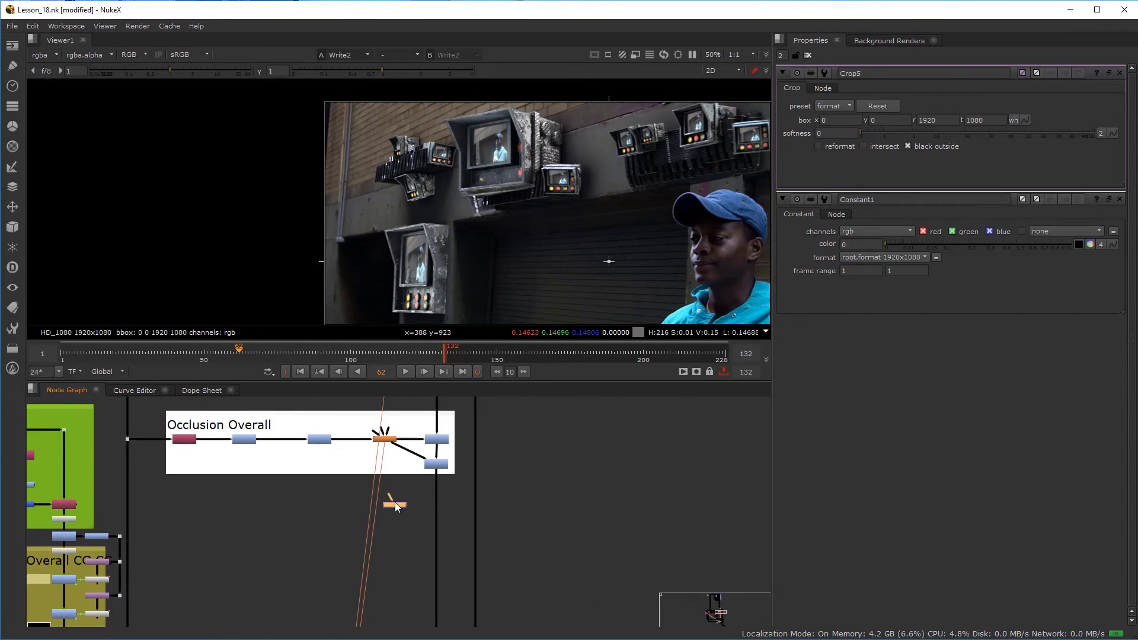
scroll(398, 501, up, 5)
drag(376, 496, 488, 436)
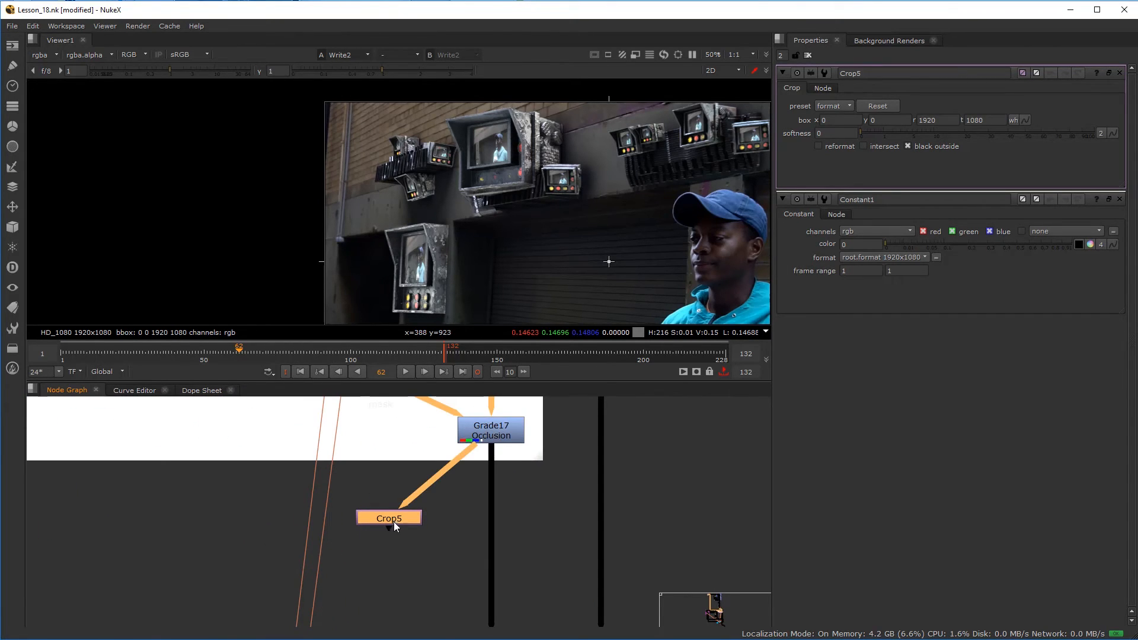
drag(393, 521, 396, 511)
key(1)
scroll(415, 255, up, 2)
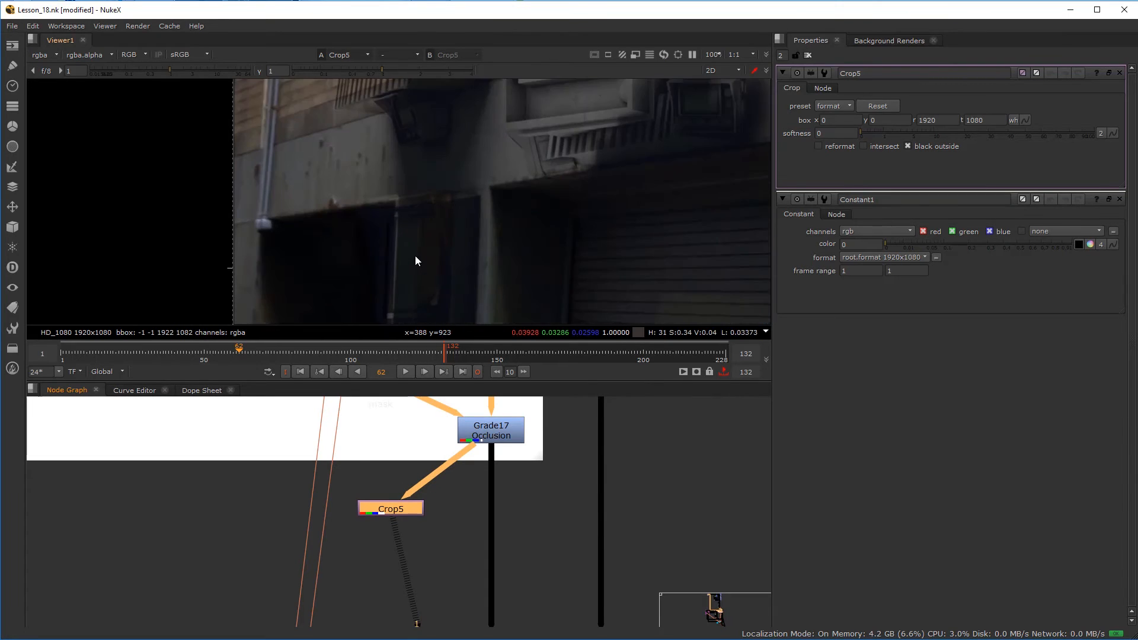
- Shrink Crop5's box to the dark doorway in the plate, about x 110, y 375, r 265, t 585
scroll(415, 257, up, 1)
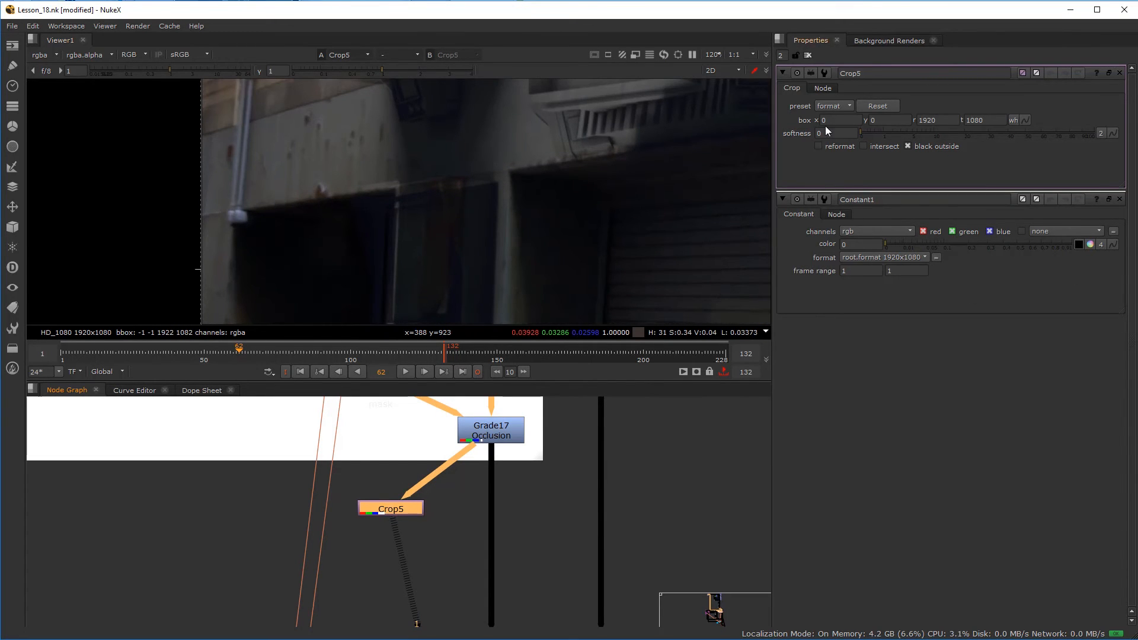
scroll(380, 230, down, 3)
drag(313, 247, 336, 246)
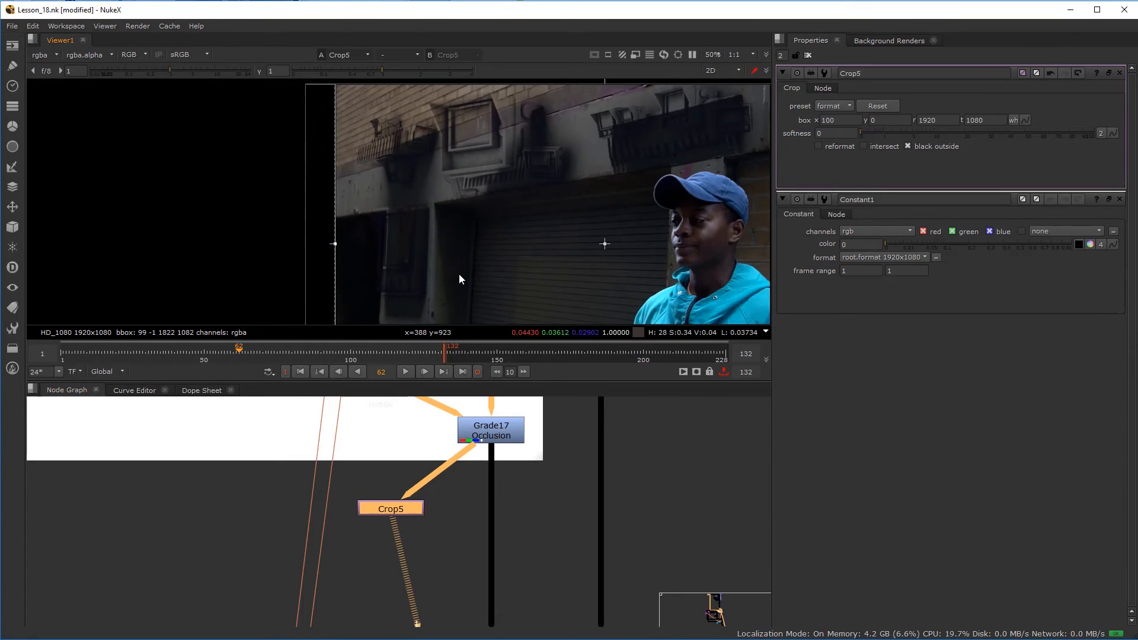
scroll(492, 264, down, 3)
drag(617, 268, 437, 264)
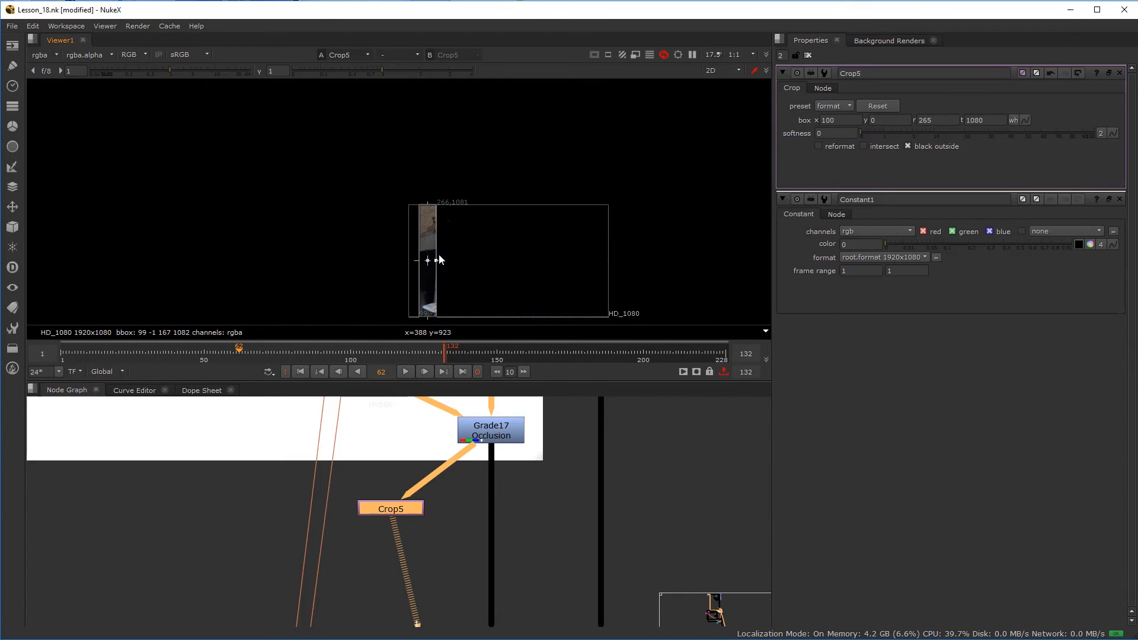
drag(425, 205, 429, 258)
middle_drag(449, 311, 447, 258)
drag(427, 264, 428, 224)
scroll(428, 225, up, 3)
scroll(429, 228, up, 3)
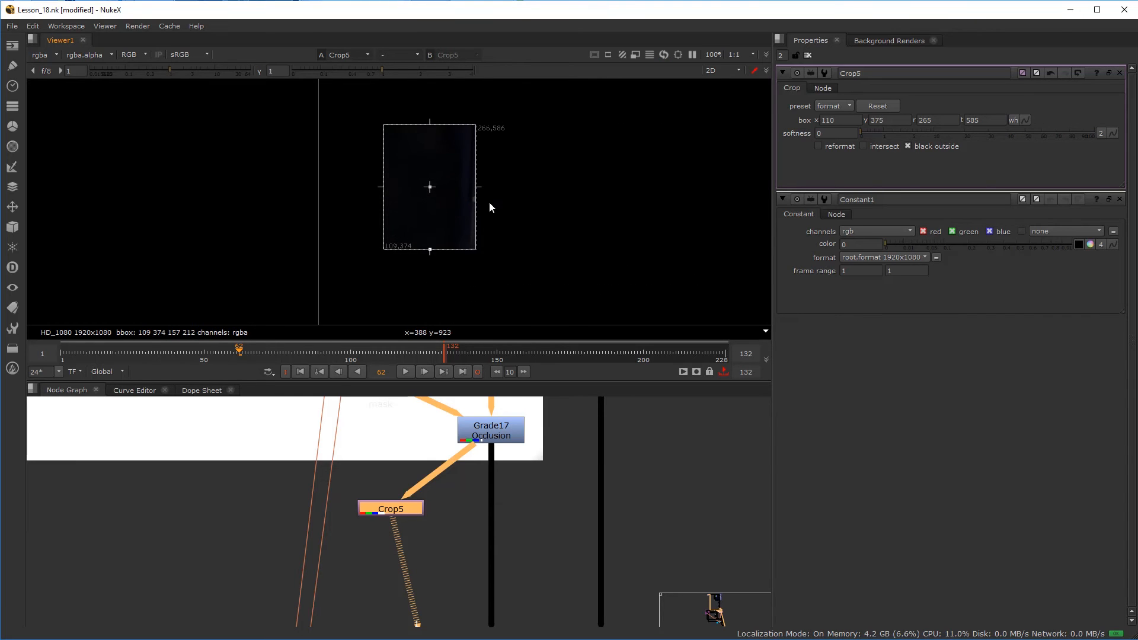
- Refine Crop5's box sides to about x 97 and r 258, then enable reformat and inspect the cropped area
drag(479, 186, 481, 187)
drag(479, 190, 473, 188)
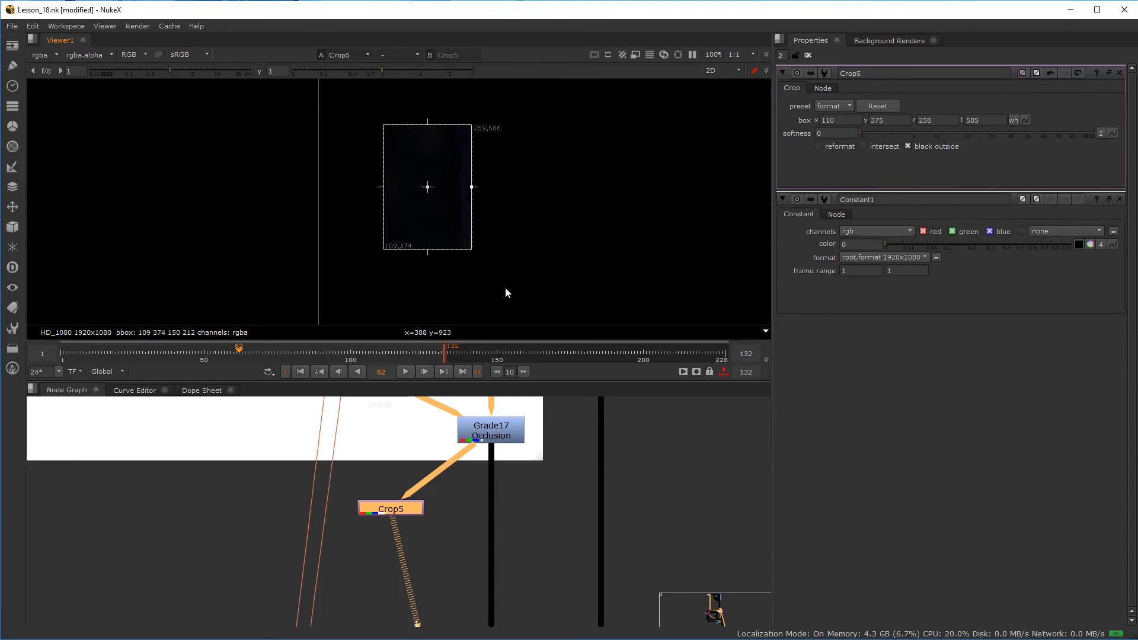
drag(383, 188, 376, 186)
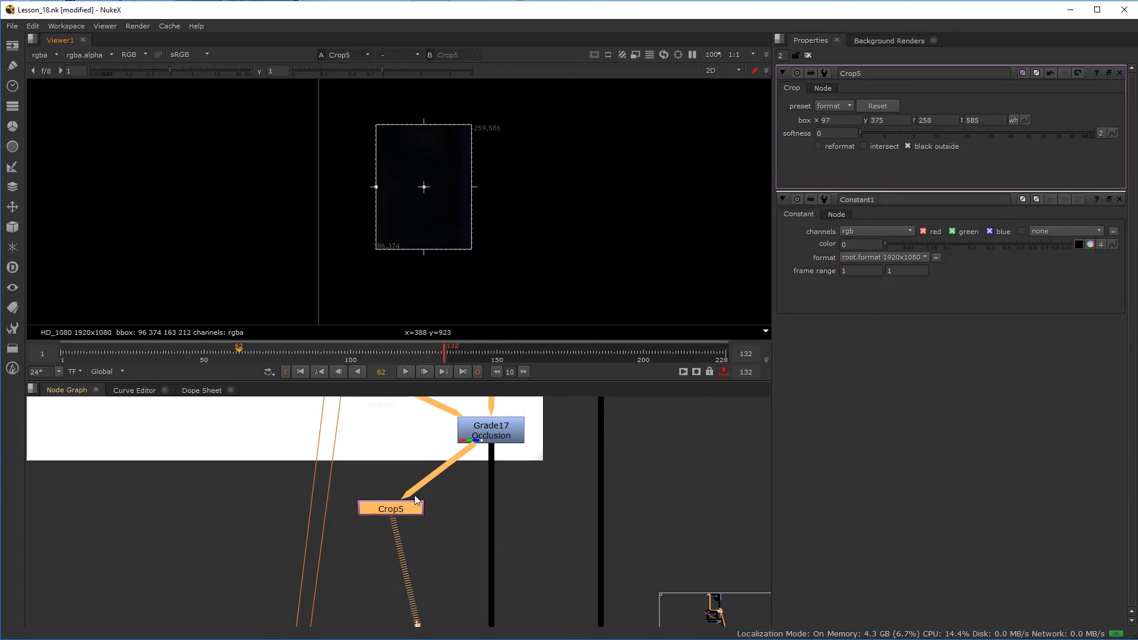
click(818, 146)
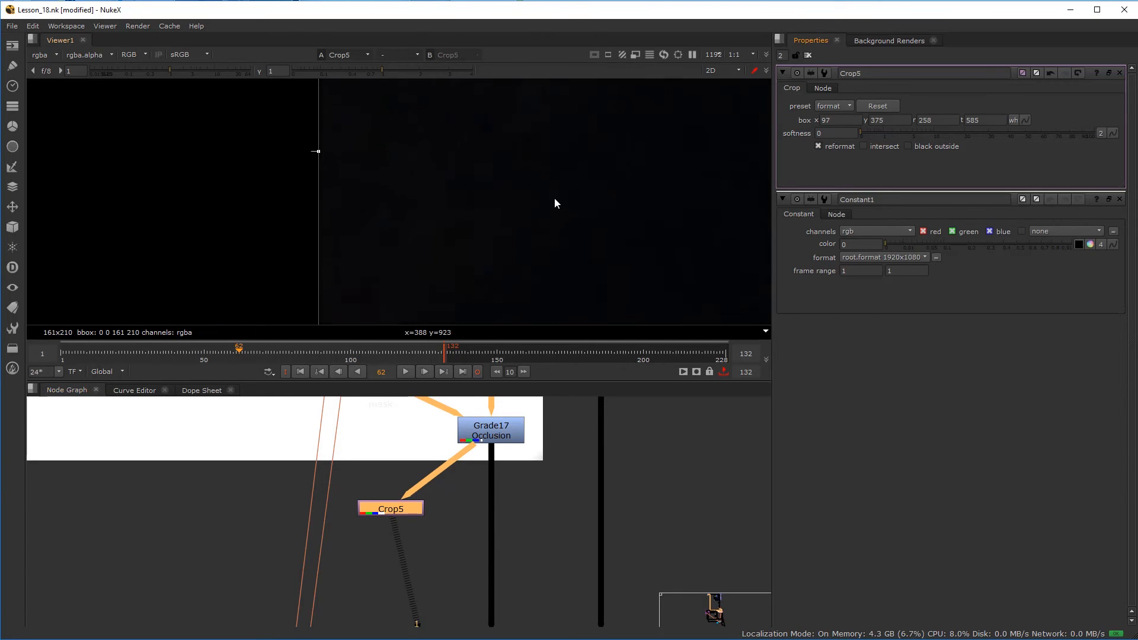
middle_drag(558, 216, 547, 172)
scroll(568, 189, up, 4)
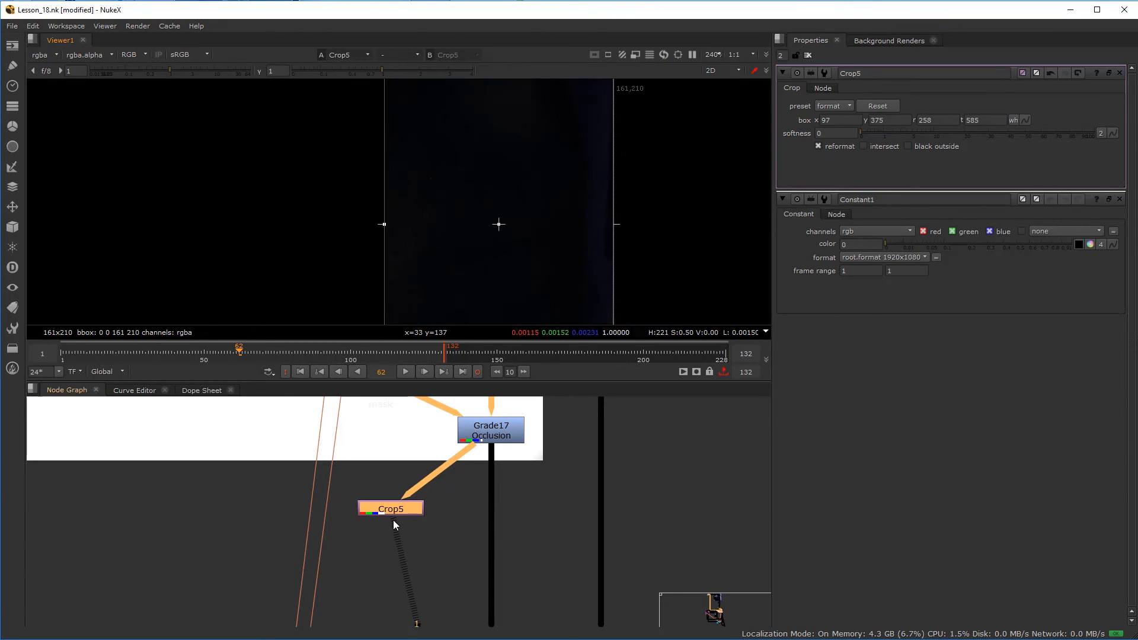
- Add a CurveTool node and connect it directly below Crop5
scroll(393, 519, up, 2)
click(382, 534)
key(Tab)
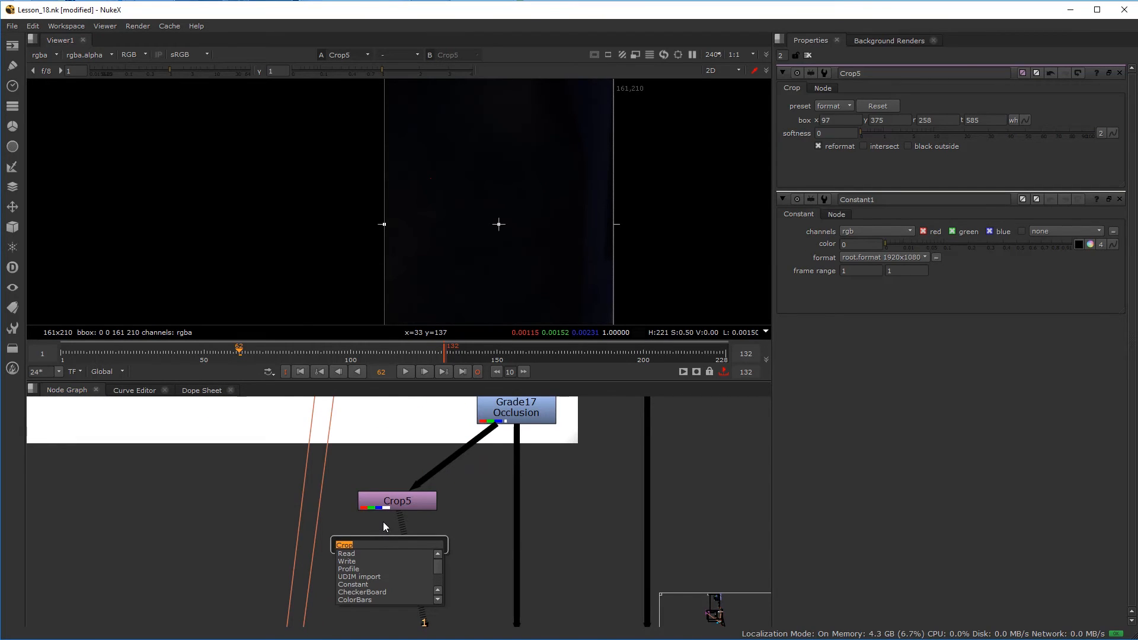
text(c)
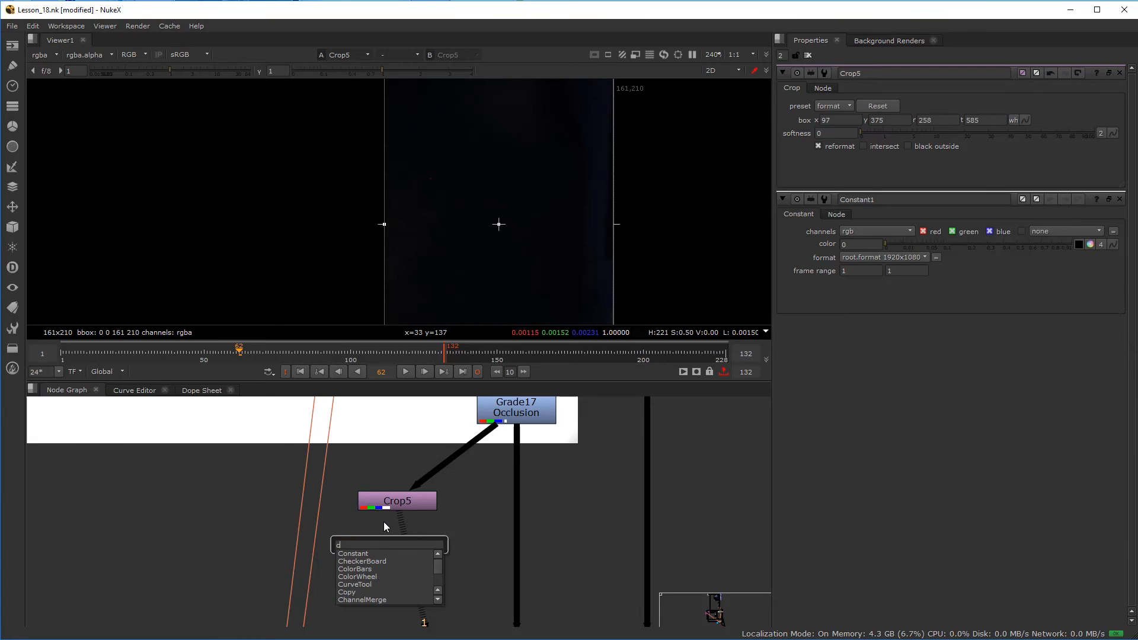
text(urv)
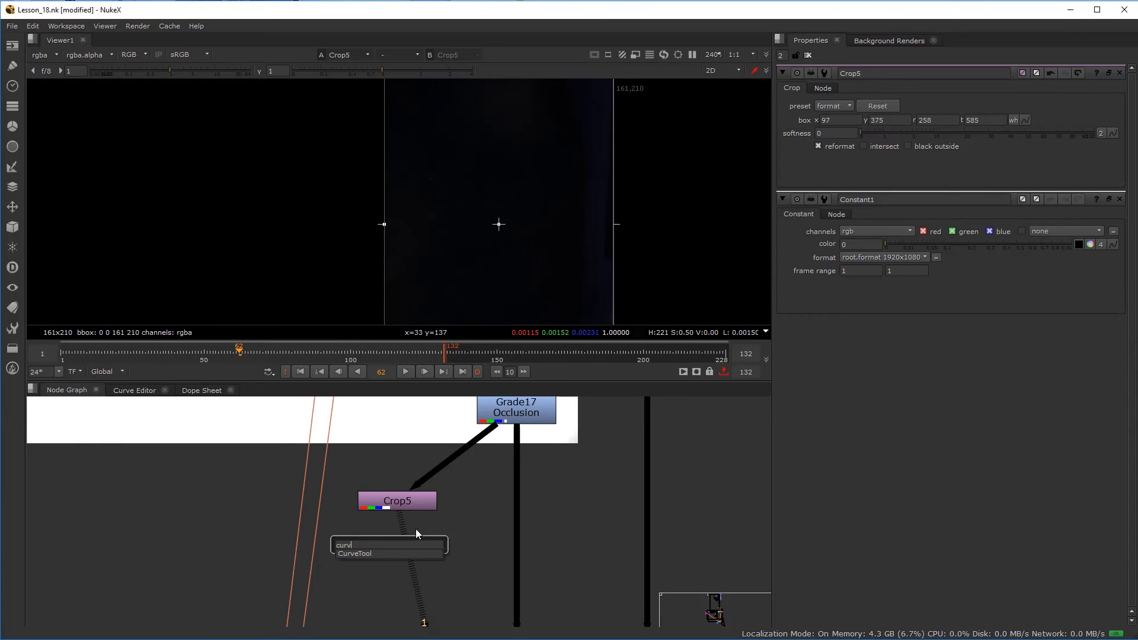
key(Return)
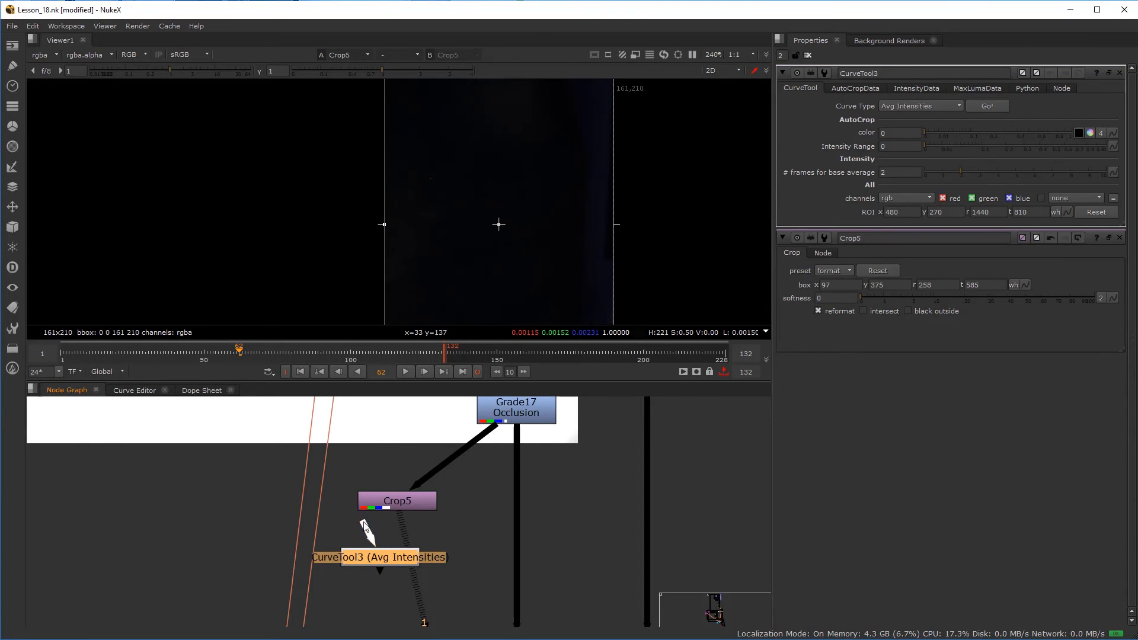
drag(390, 568, 400, 546)
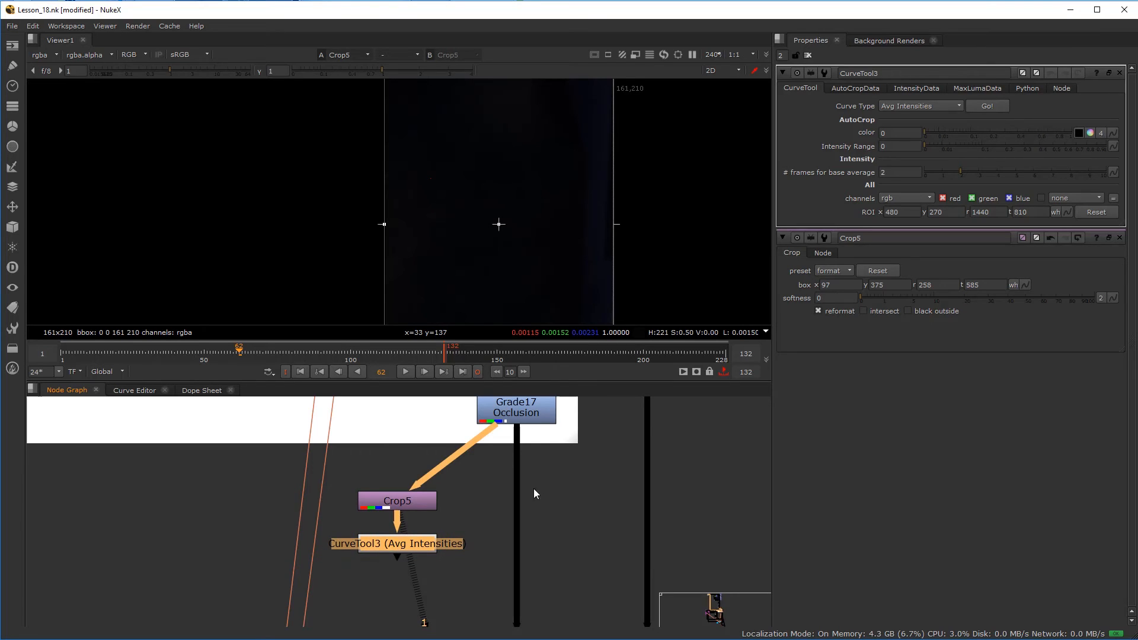
- Run CurveTool3's Avg Intensities analysis on frame 62 and open its intensity data
click(988, 110)
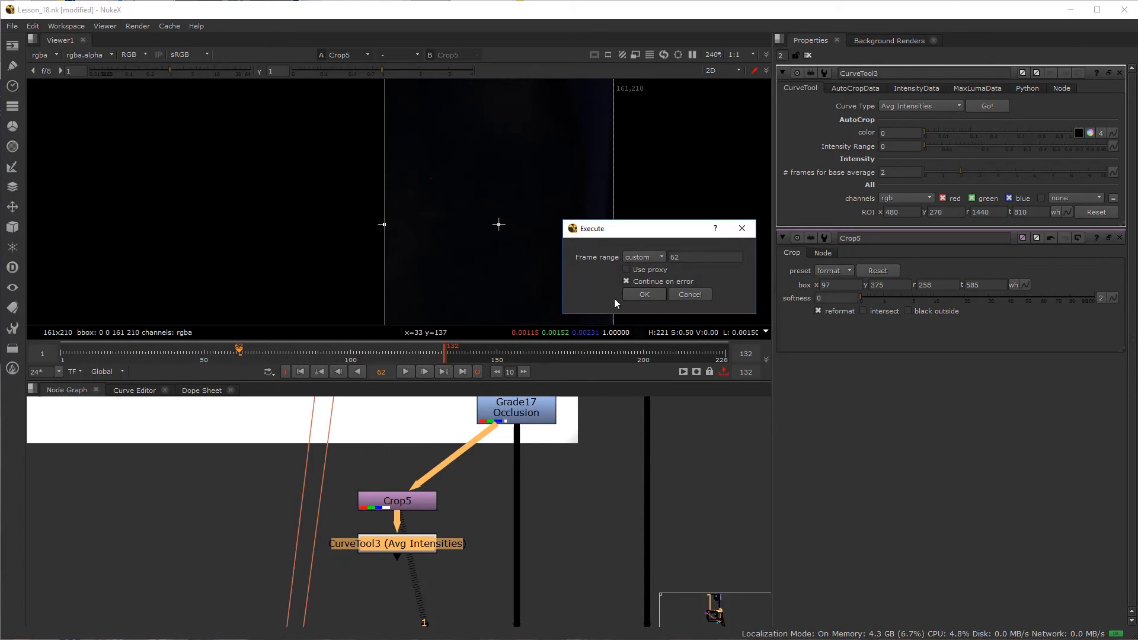
click(644, 295)
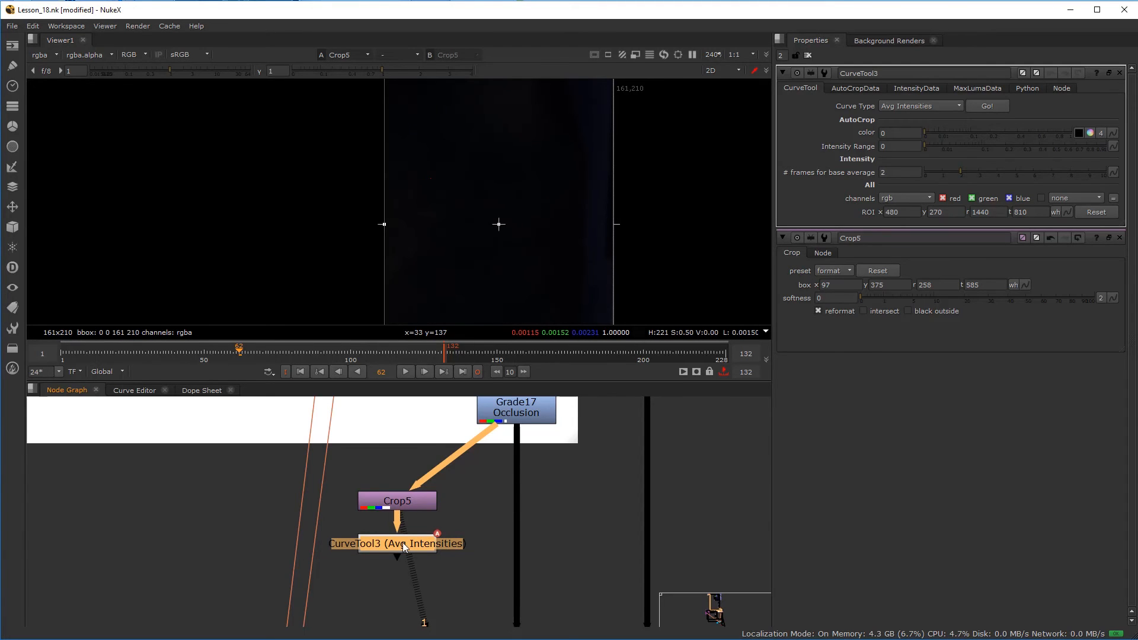
click(978, 89)
click(932, 89)
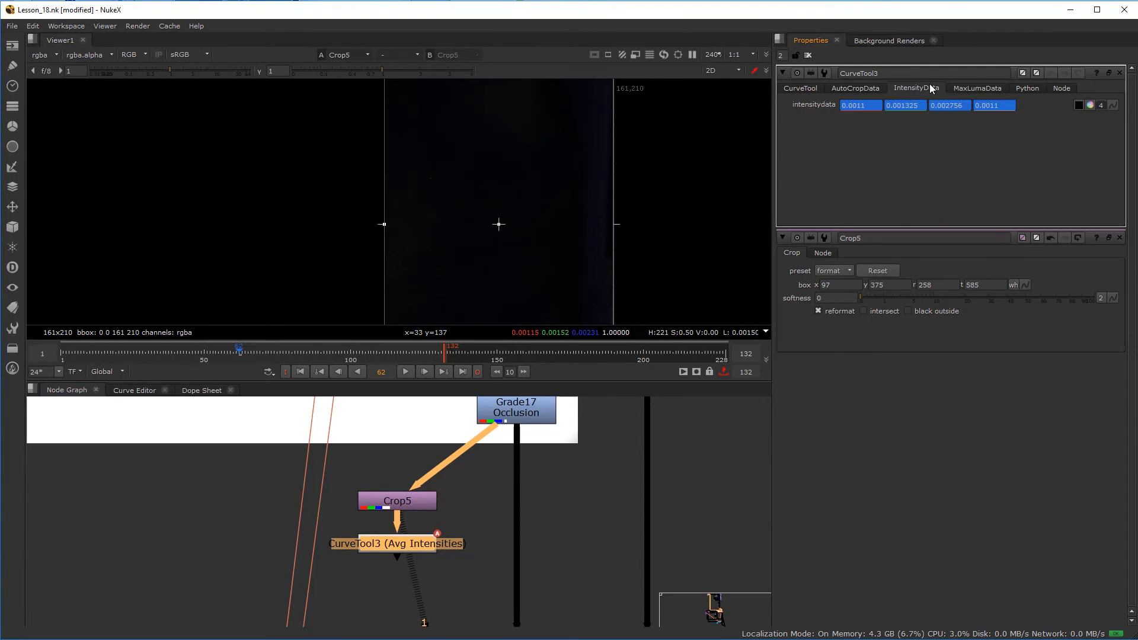
- Link Constant1's color to CurveTool3's intensitydata with an expression
scroll(445, 514, down, 7)
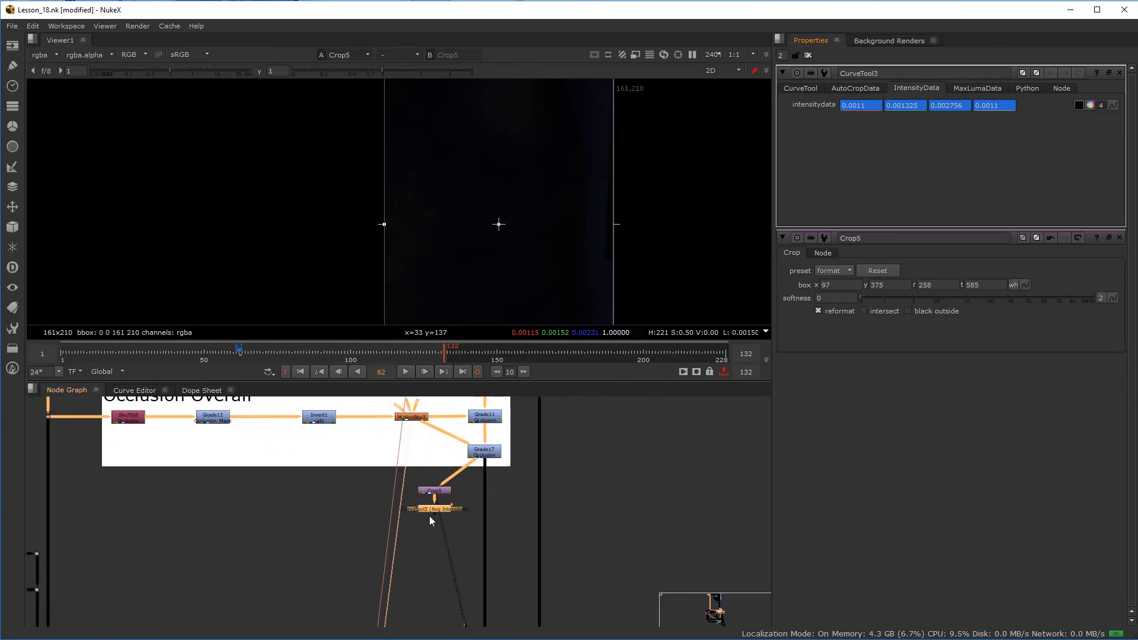
middle_drag(261, 616, 454, 520)
scroll(335, 589, up, 2)
scroll(305, 587, up, 1)
scroll(286, 553, down, 1)
middle_drag(284, 552, 279, 564)
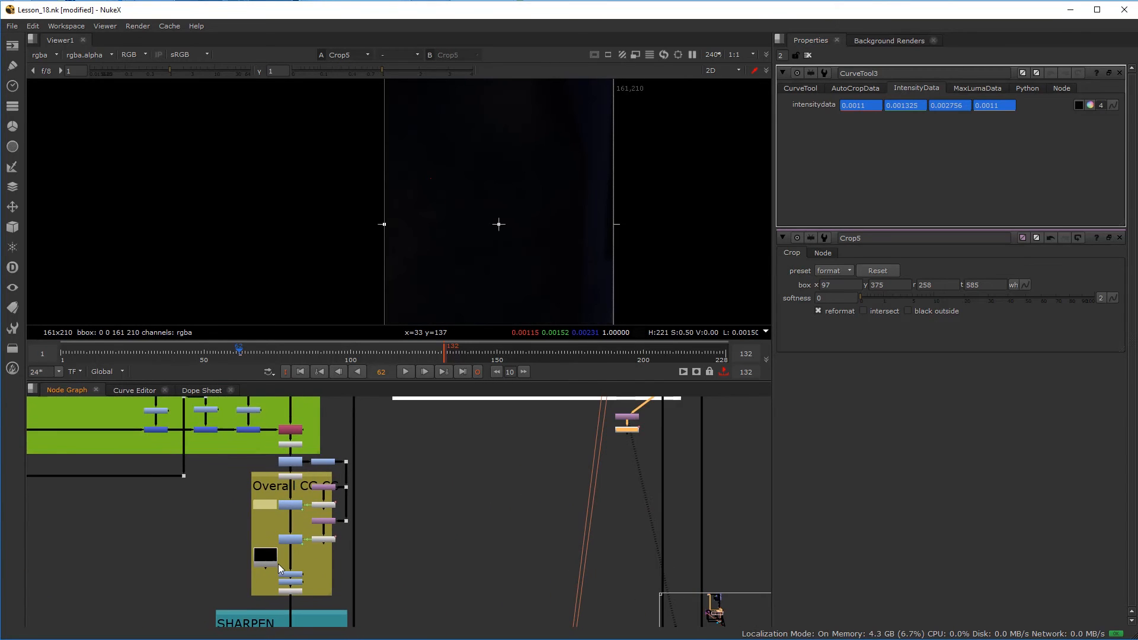
drag(599, 468, 627, 550)
scroll(338, 501, up, 5)
click(265, 490)
double_click(265, 492)
scroll(639, 463, down, 3)
middle_drag(661, 468, 340, 475)
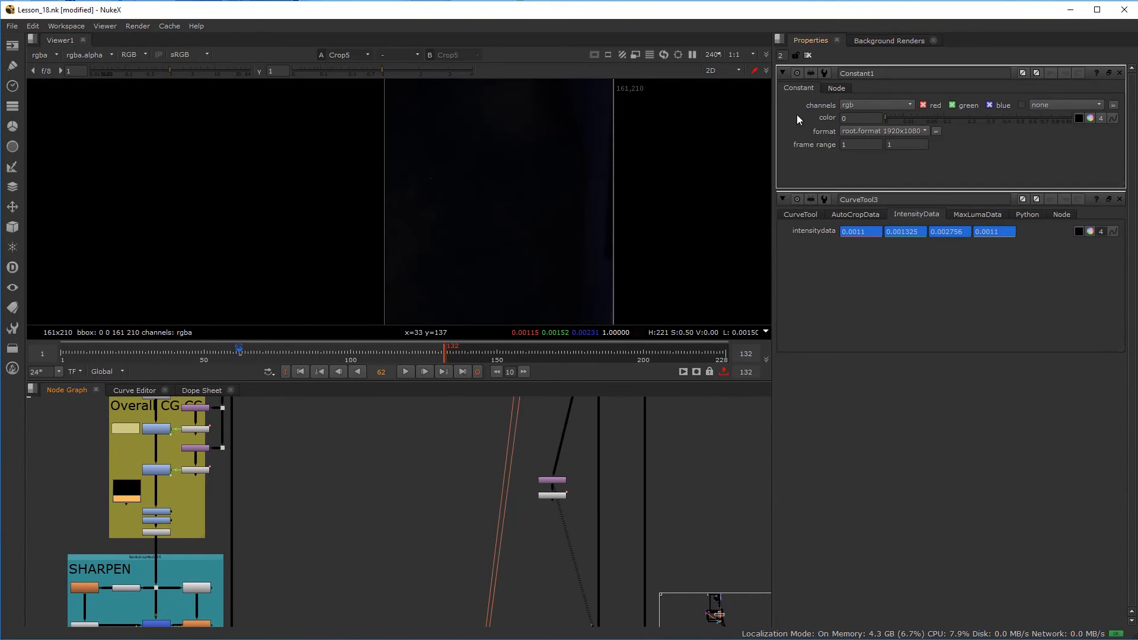
scroll(543, 497, up, 4)
double_click(545, 499)
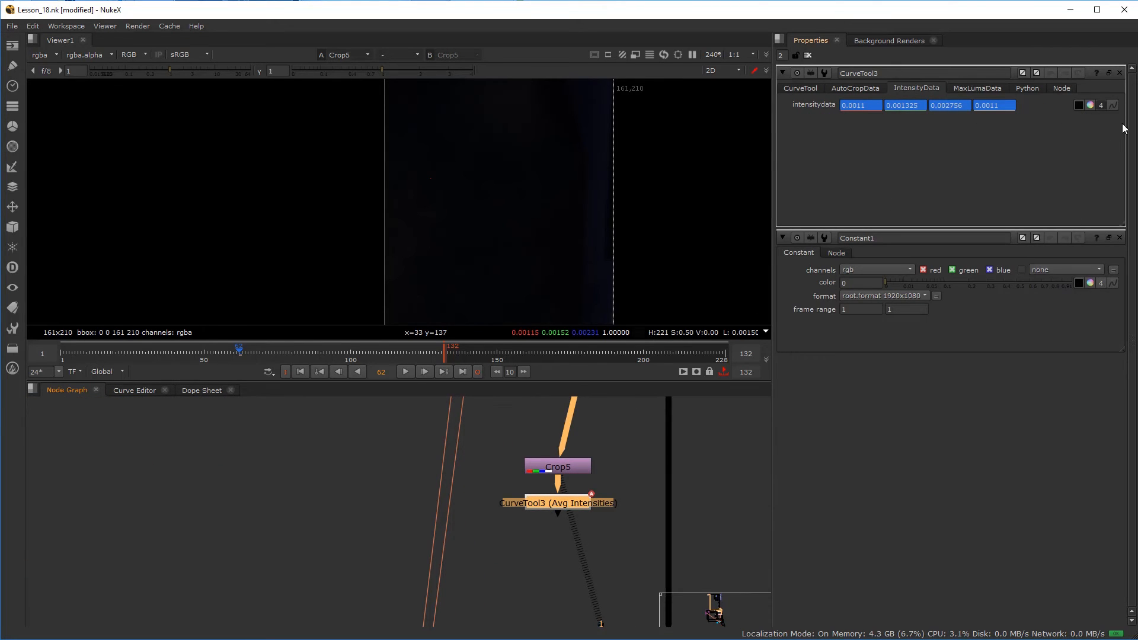
drag(1114, 102, 1114, 288)
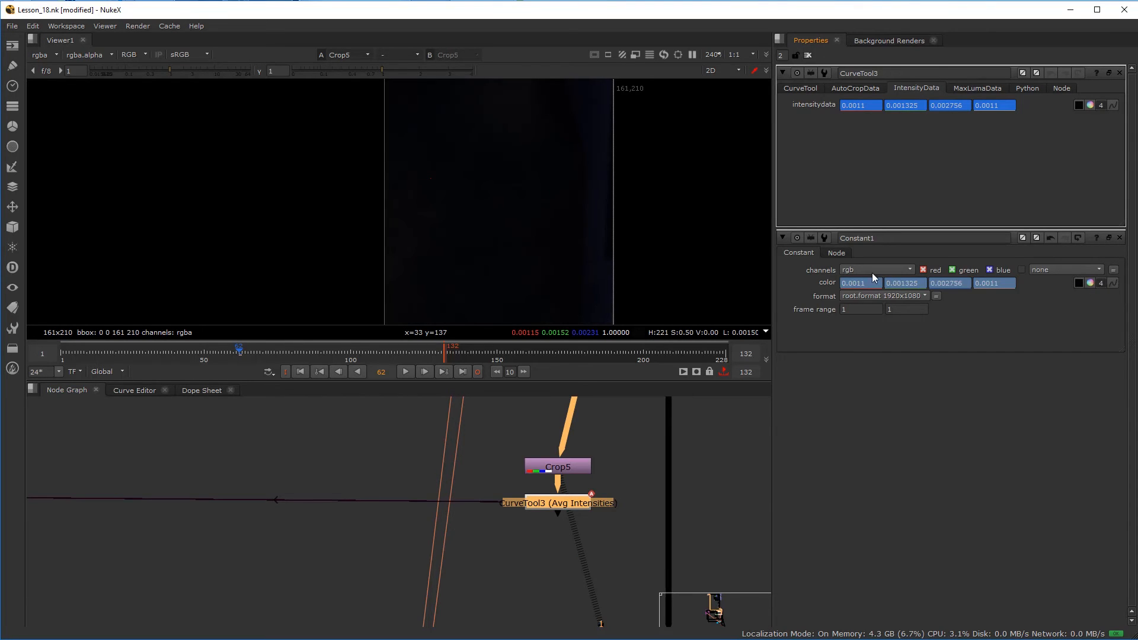
- Insert a Merge node between Grade18 and ColorCorrect1, with Constant1 connected to its A input
scroll(255, 547, down, 5)
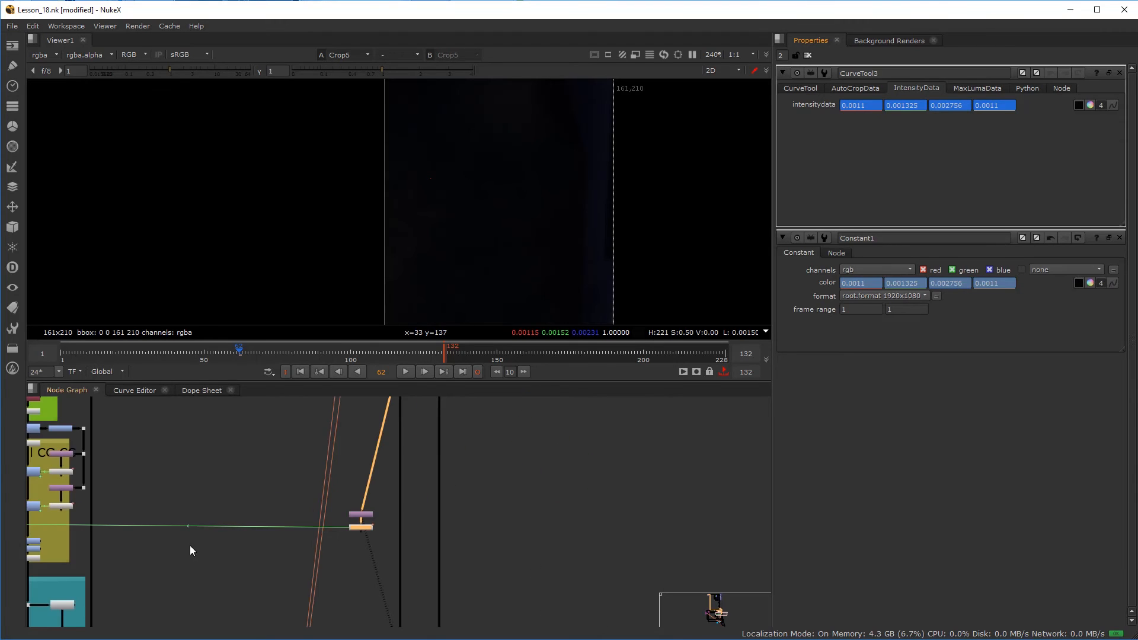
middle_drag(189, 546, 442, 522)
scroll(277, 499, up, 5)
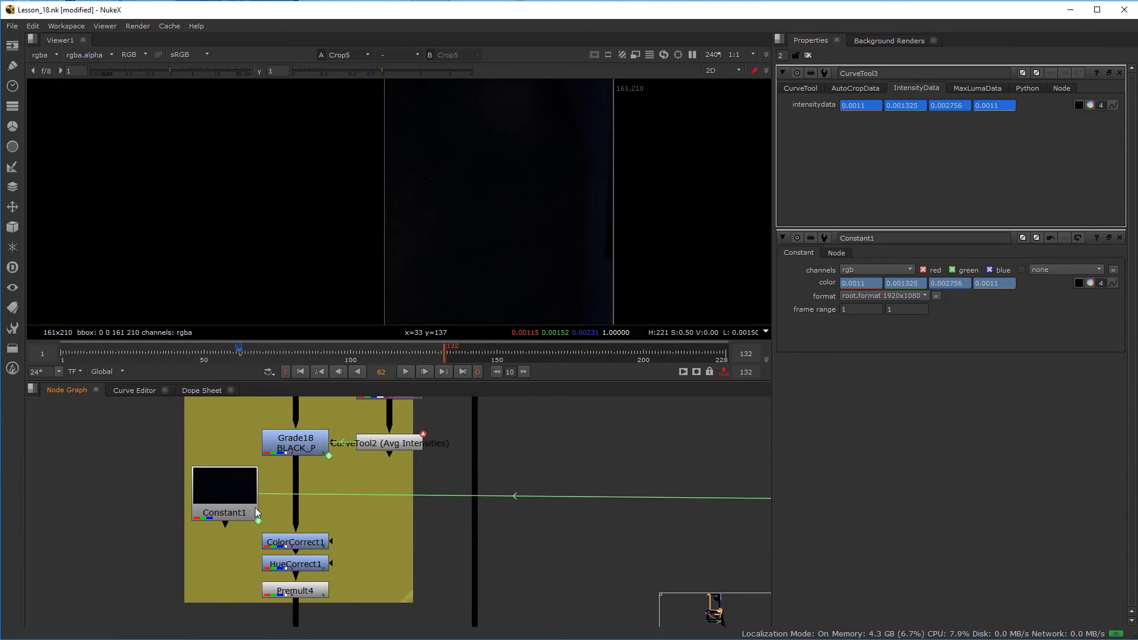
click(249, 495)
scroll(252, 482, up, 2)
scroll(258, 480, up, 2)
click(297, 487)
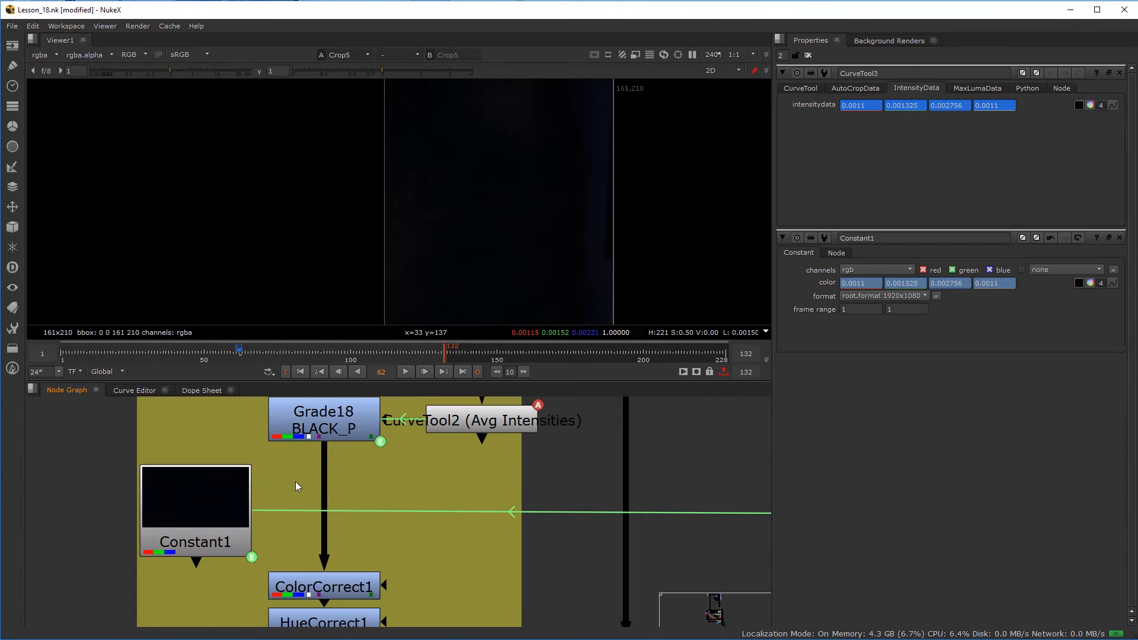
key(m)
mouse_move(331, 498)
mouse_down()
mouse_move(330, 527)
mouse_move(325, 517)
mouse_up()
drag(289, 462, 204, 515)
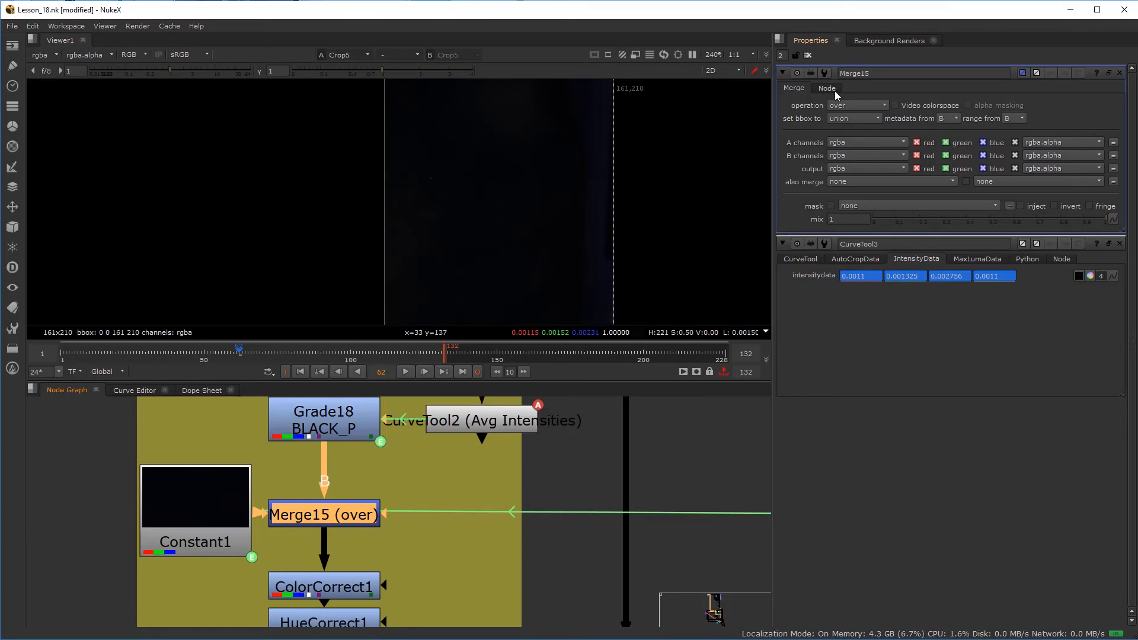
- Close CurveTool3's properties and set Merge15's operation to hypot
click(801, 260)
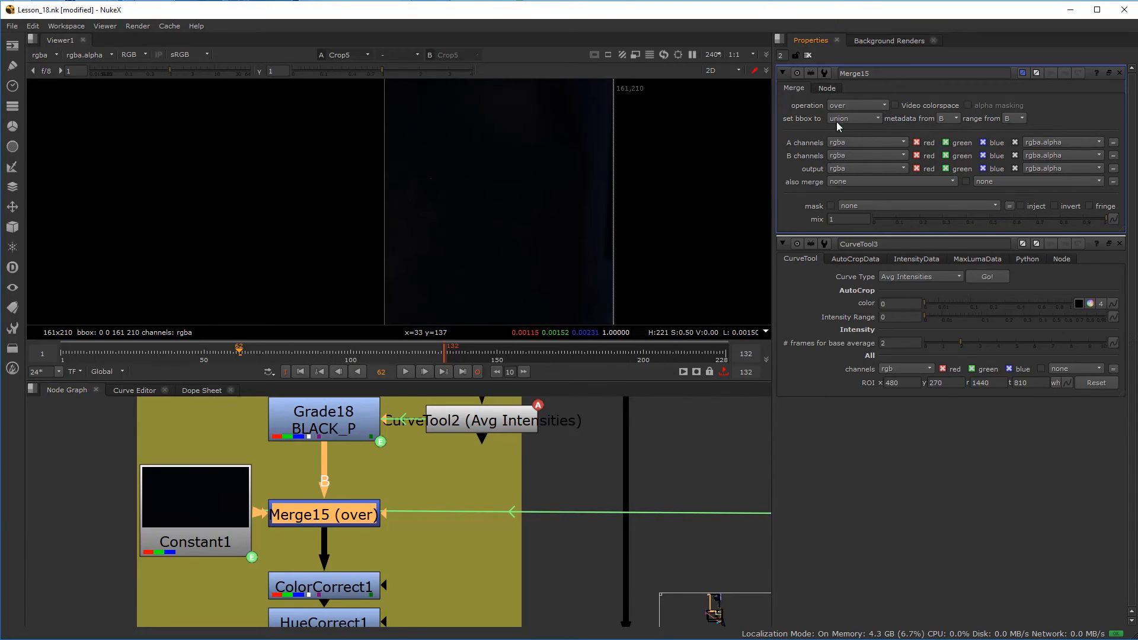
click(1119, 244)
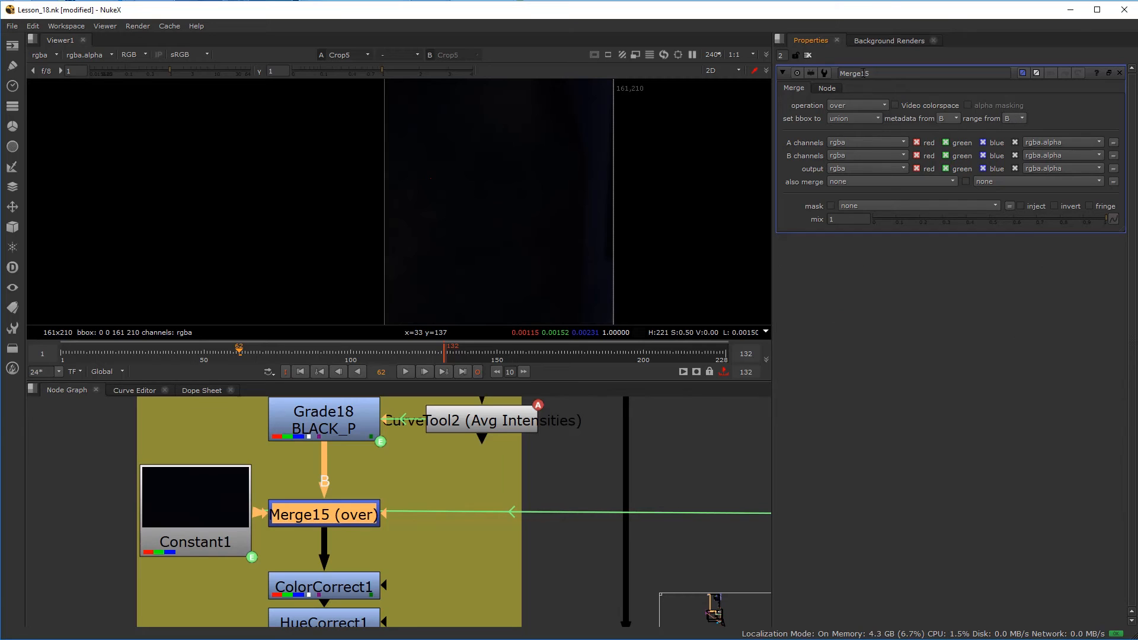
click(856, 107)
click(861, 17)
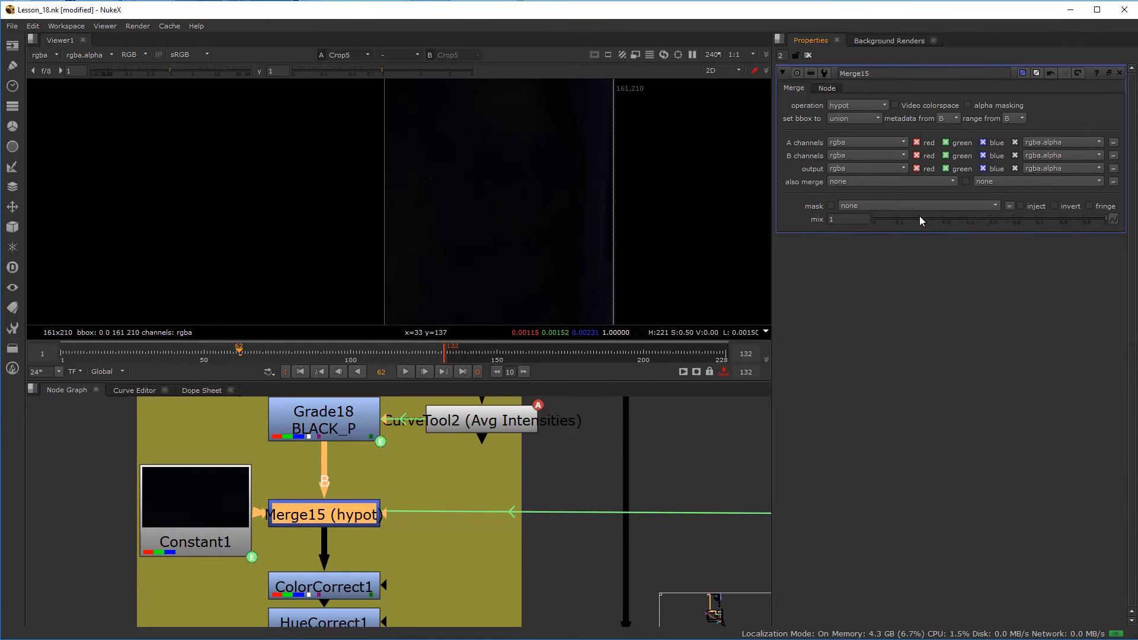
- Insert a Grade node between Constant1 and Merge15 and open its properties alongside Constant1's
drag(221, 479, 221, 407)
key(g)
drag(198, 513, 198, 524)
scroll(205, 531, down, 4)
scroll(240, 506, up, 2)
click(246, 508)
drag(246, 508, 246, 505)
double_click(249, 511)
double_click(263, 539)
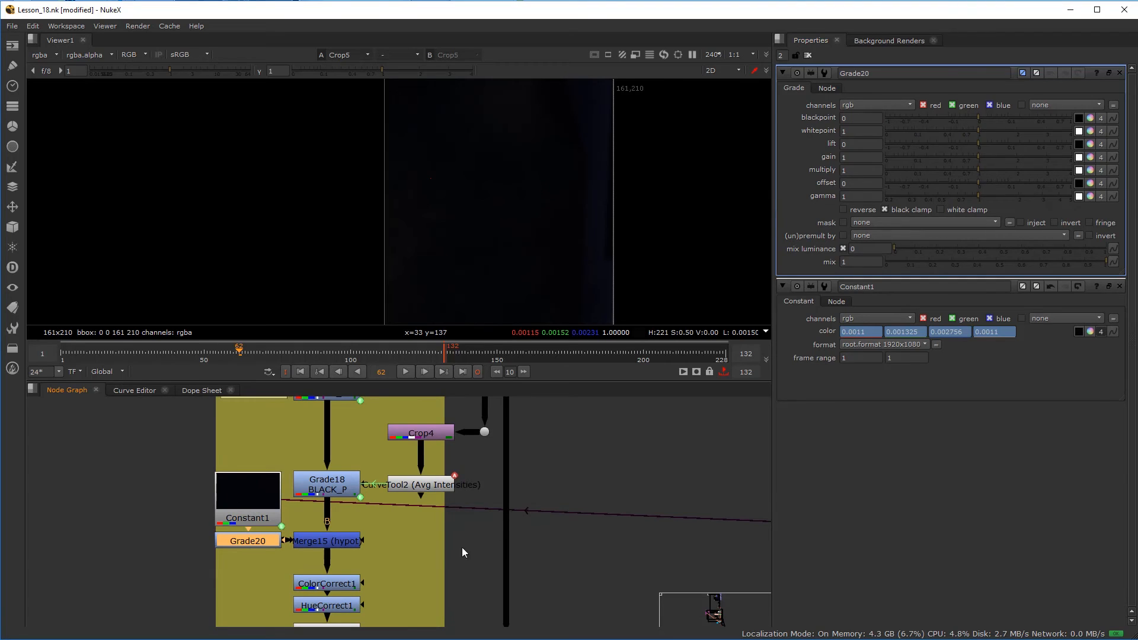
- Display the final composite from the dot above Write2 in the output backdrop
scroll(396, 552, down, 6)
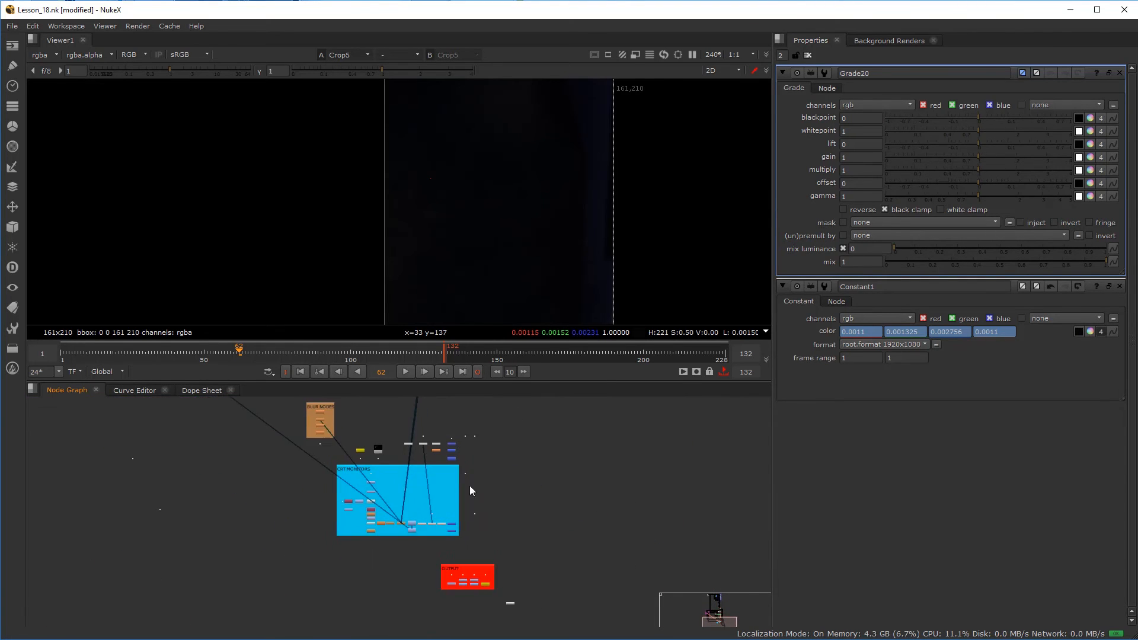
scroll(493, 585, up, 5)
click(427, 435)
key(1)
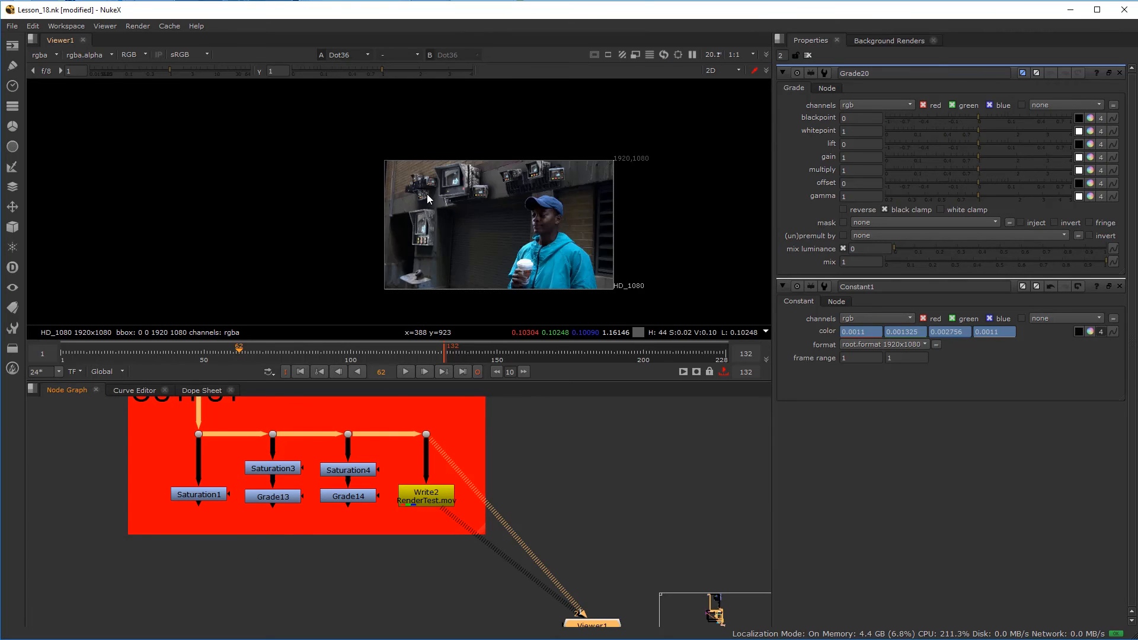
scroll(435, 188, up, 4)
- Disable Merge15 in the Overall CG CC backdrop to compare the monitors' blacks in the final composite
scroll(236, 532, down, 6)
middle_drag(261, 540, 373, 617)
middle_drag(206, 410, 444, 621)
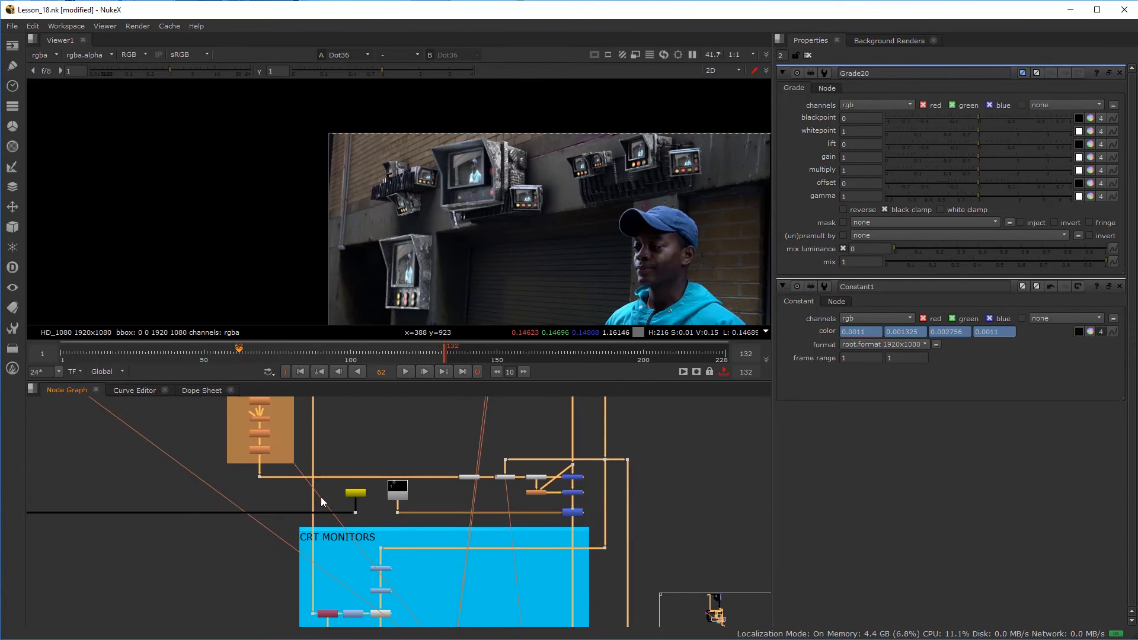
scroll(237, 524, down, 3)
middle_drag(188, 524, 504, 521)
middle_drag(545, 409, 424, 498)
scroll(433, 467, up, 5)
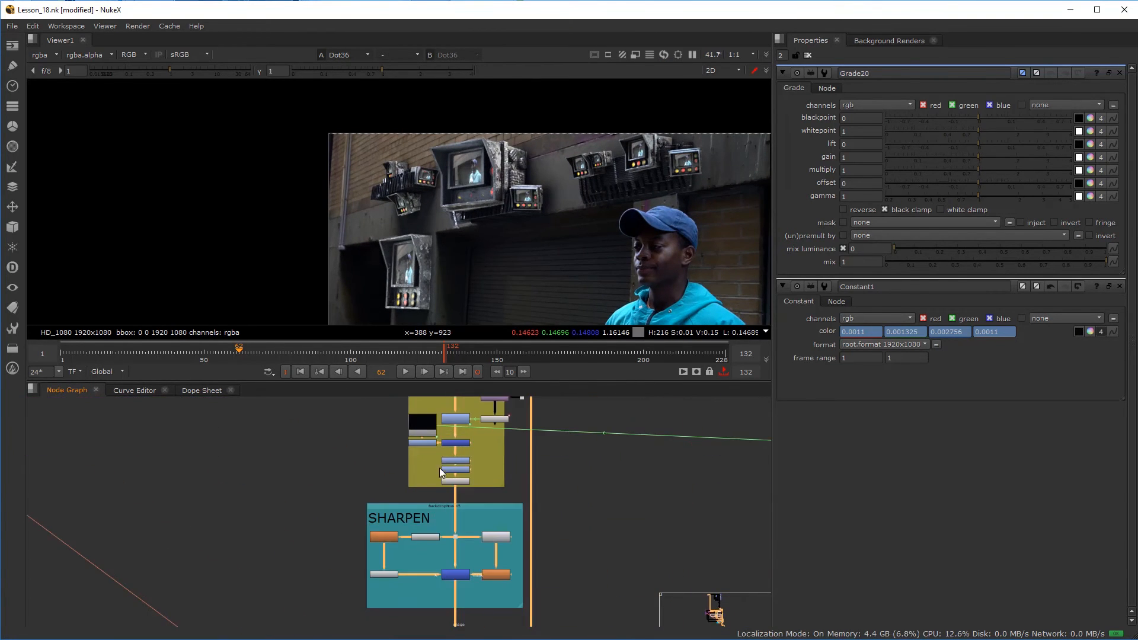
scroll(439, 474, up, 6)
scroll(443, 237, up, 3)
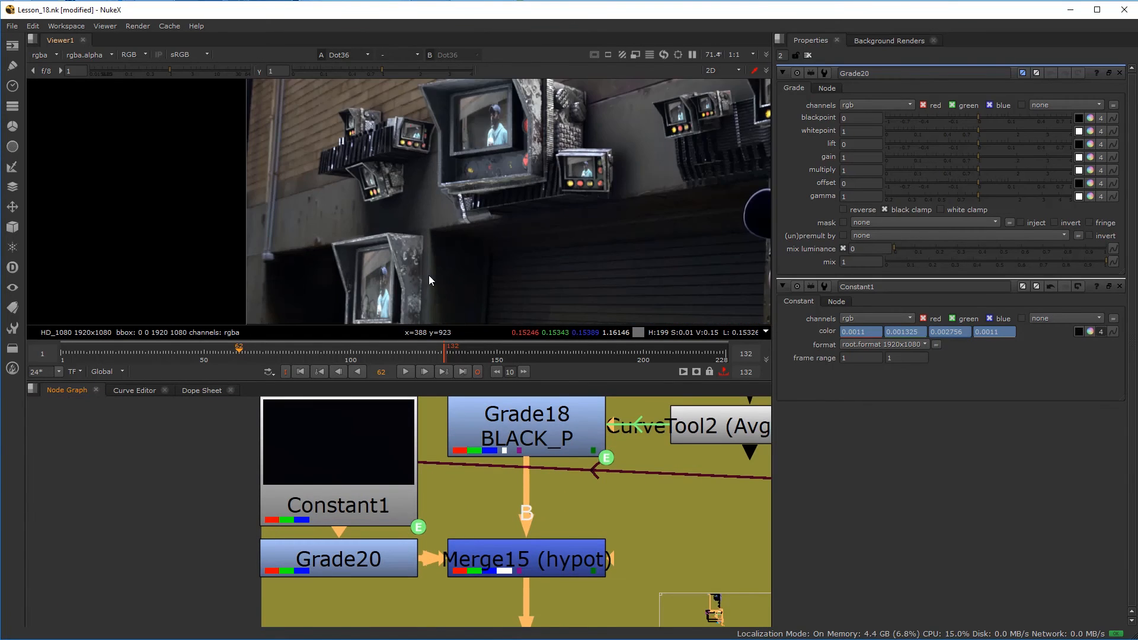
click(525, 560)
key(d)
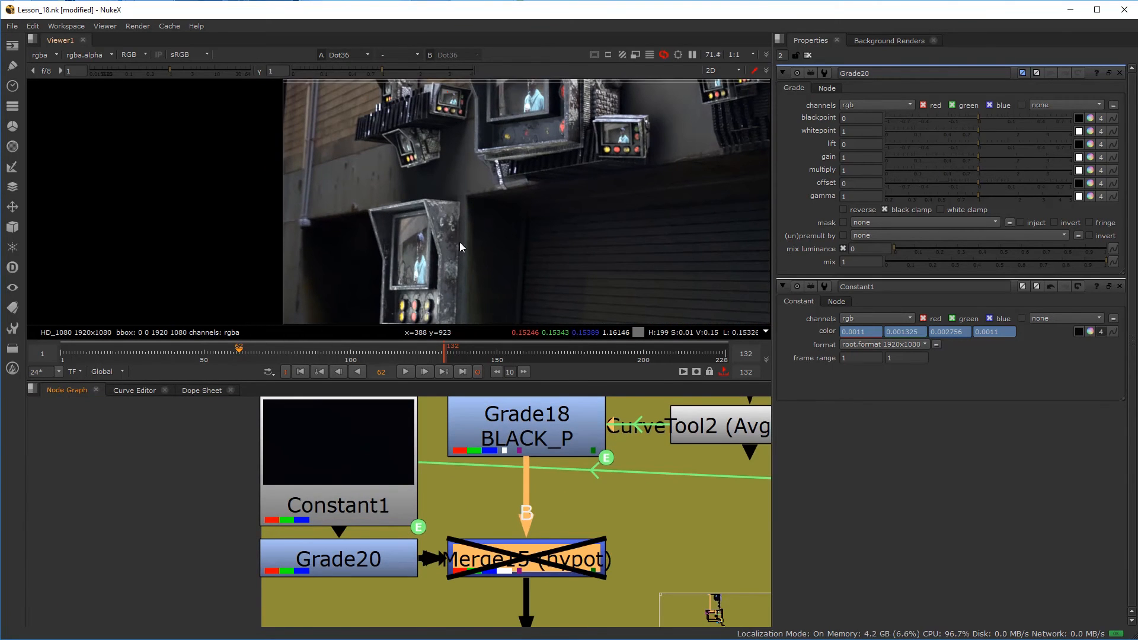
- Examine the monitors' dark areas up close in the final composite and re-enable Merge15
scroll(469, 172, up, 6)
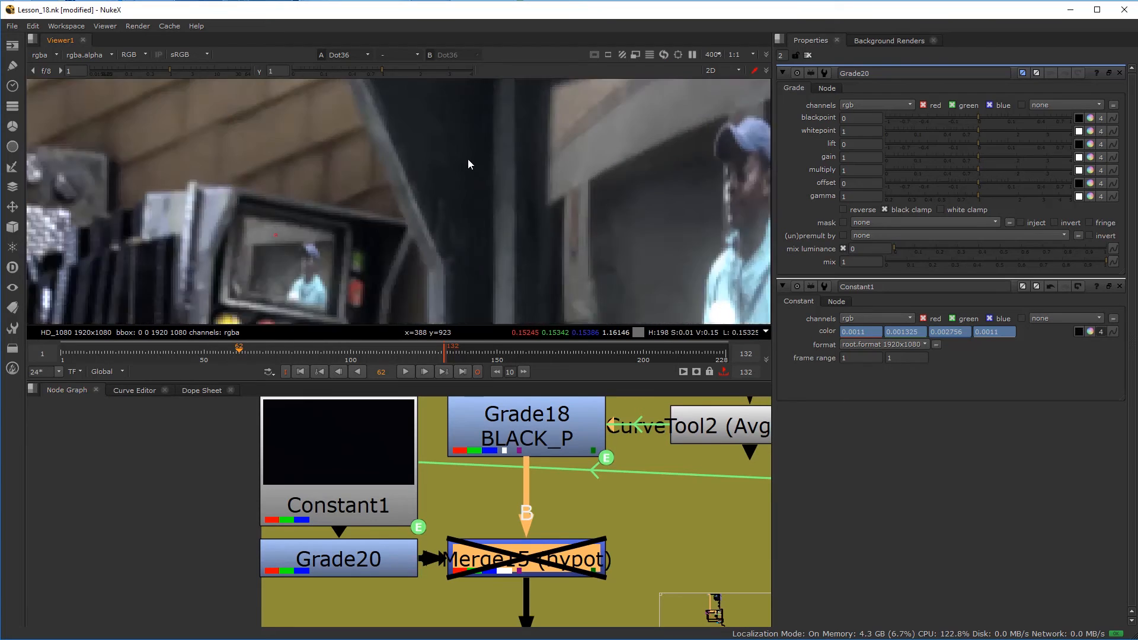
scroll(471, 169, up, 2)
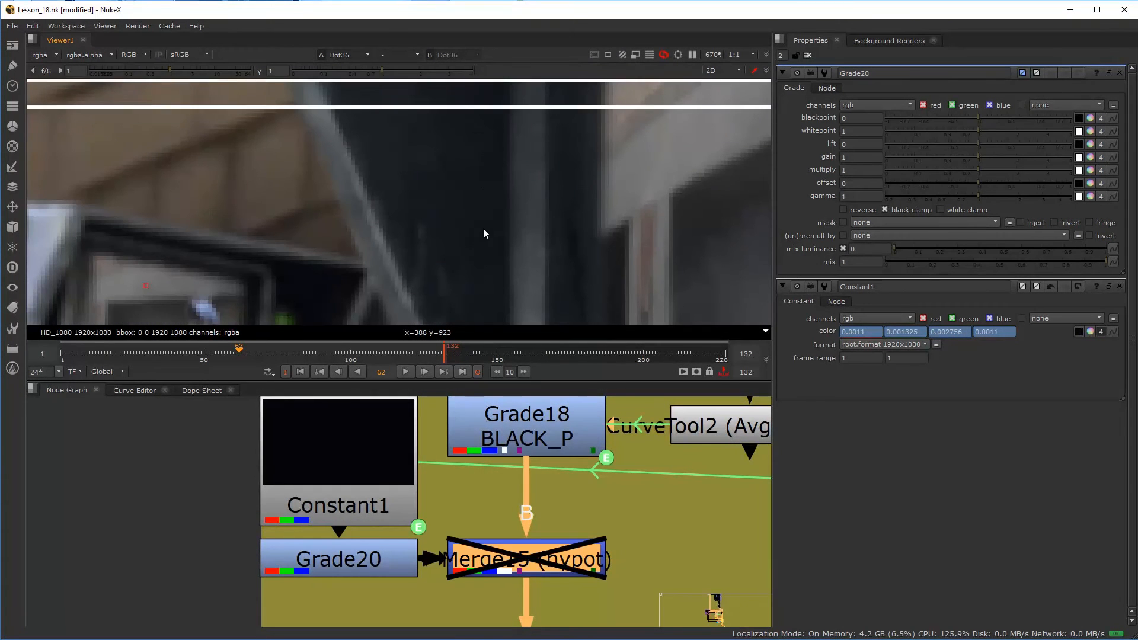
key(d)
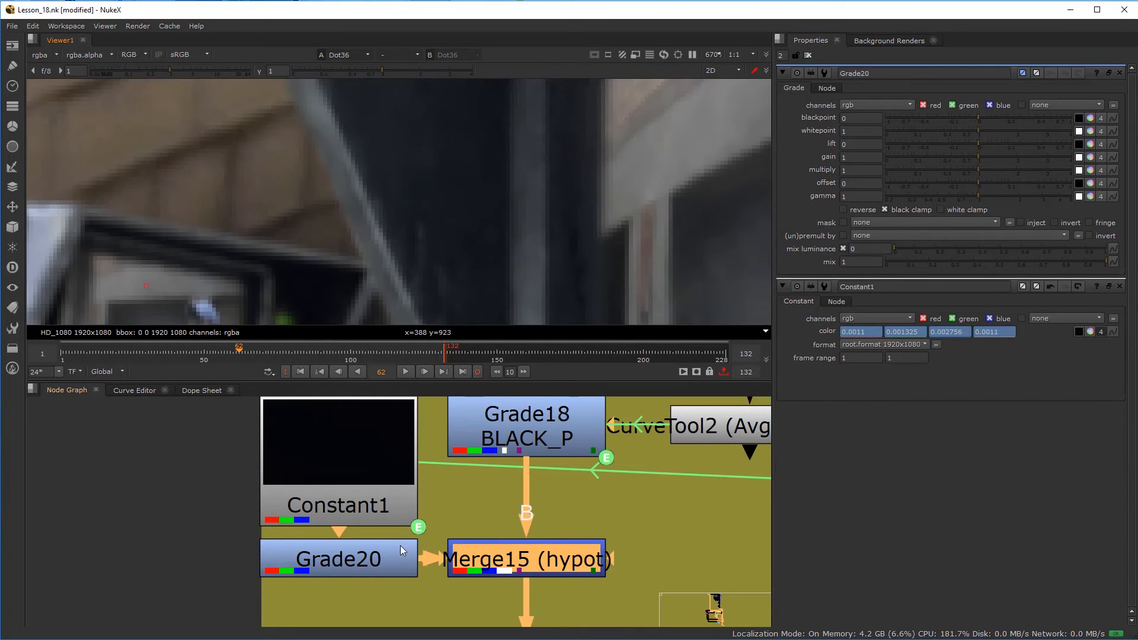
- Adjust Grade20's multiply to 1.12 while judging the monitors' blacks in the final composite
click(402, 550)
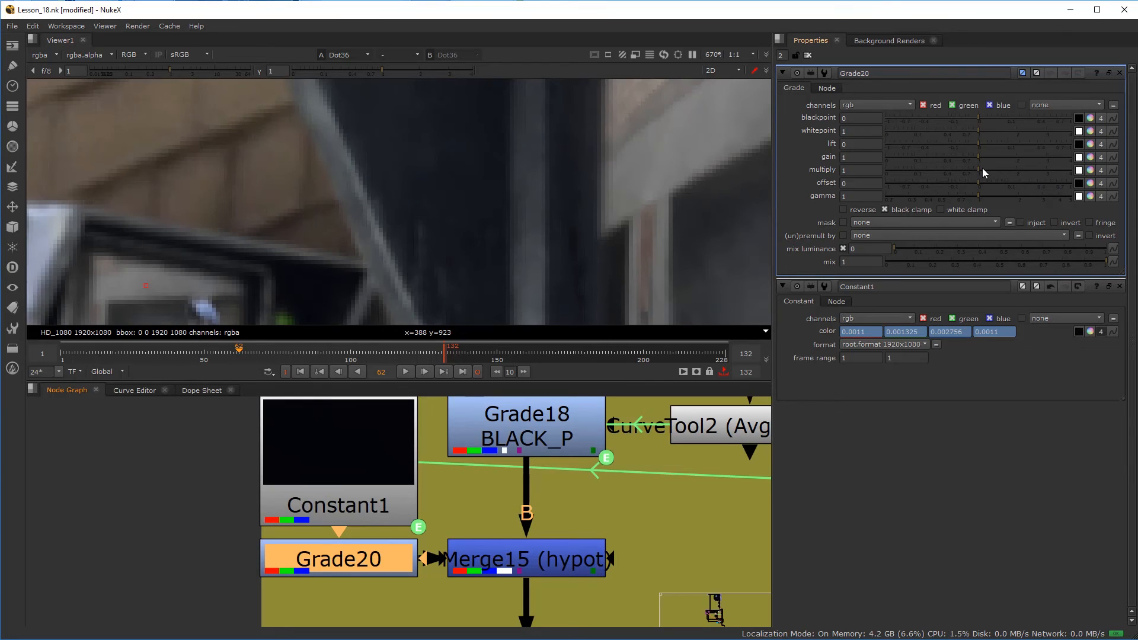
drag(990, 167, 1016, 165)
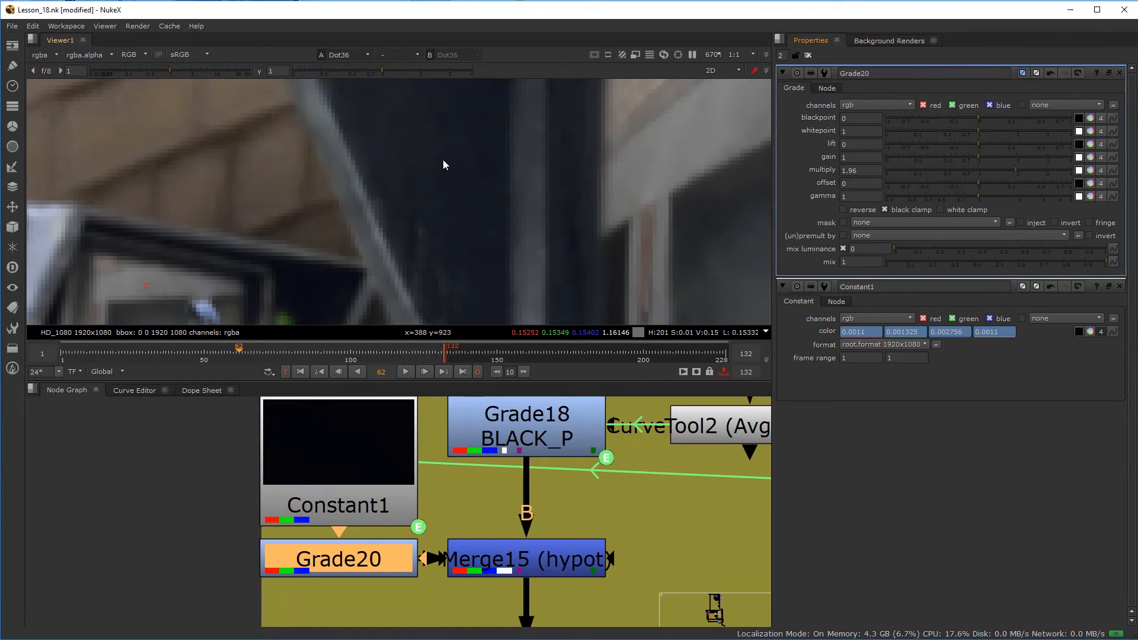
scroll(443, 159, down, 10)
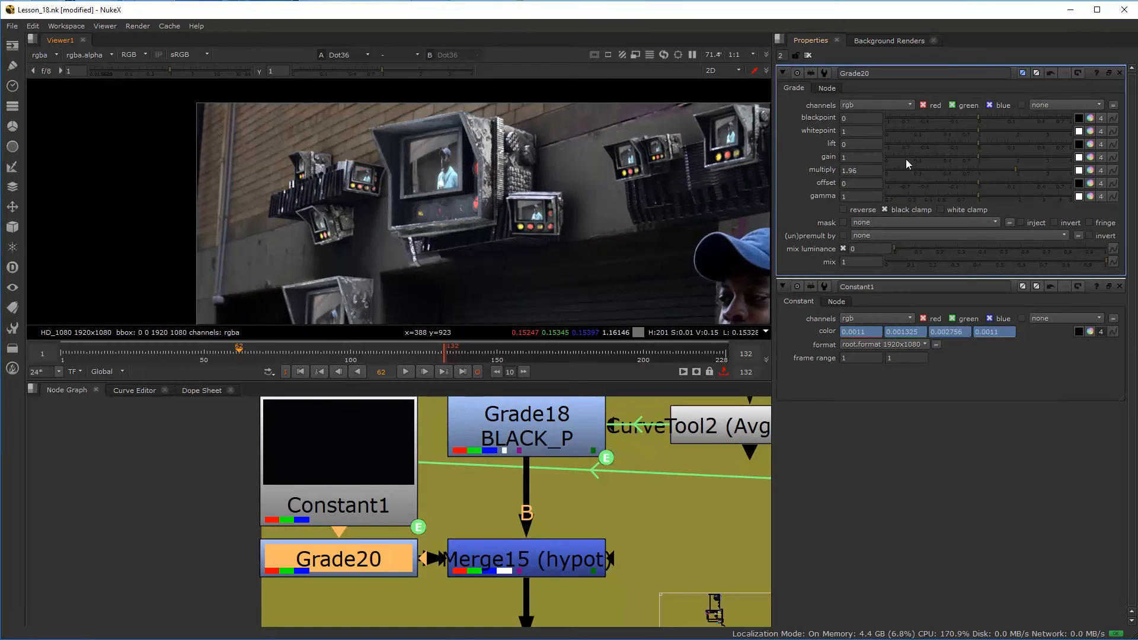
click(995, 172)
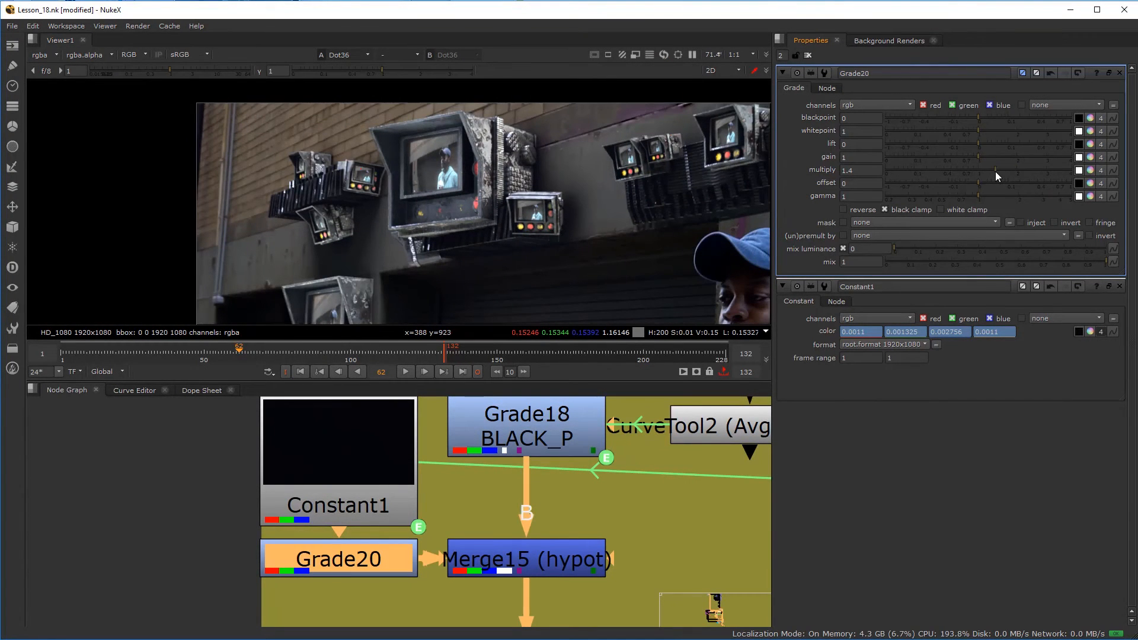
drag(989, 170, 985, 170)
- Reposition and enlarge the Overall CG CC backdrop without moving its nodes so it encloses everything from Clamp3 to Premult4 and the CurveTool branch
scroll(385, 525, down, 8)
middle_drag(396, 601, 398, 567)
key(space)
middle_drag(312, 552, 483, 306)
scroll(482, 306, up, 5)
middle_drag(514, 121, 514, 167)
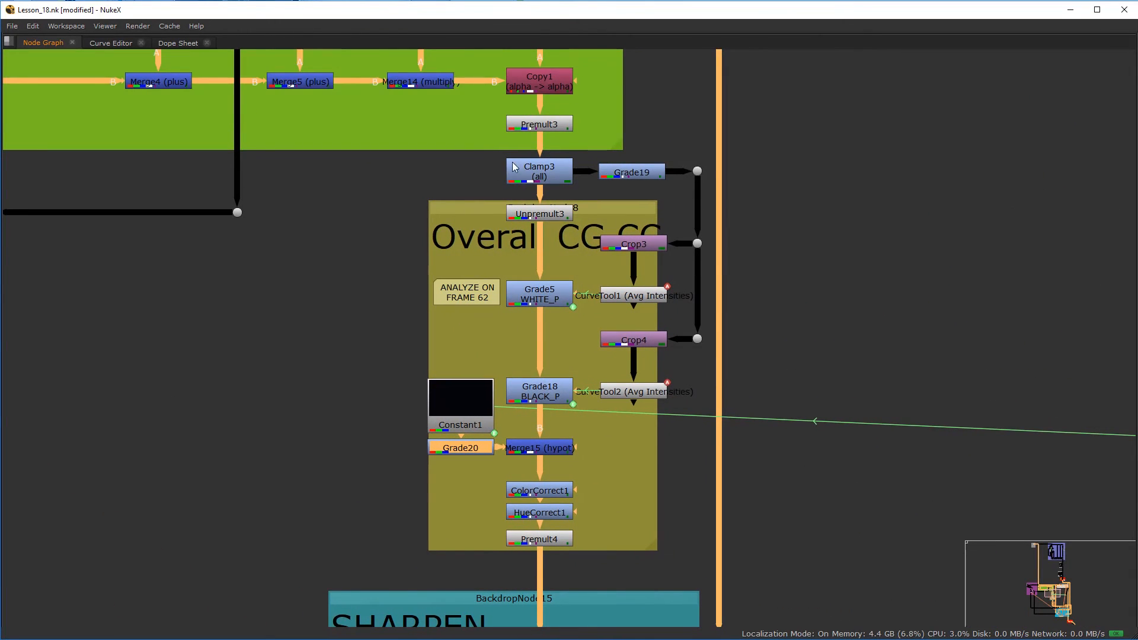
click(549, 170)
ctrl+drag(479, 208, 455, 158)
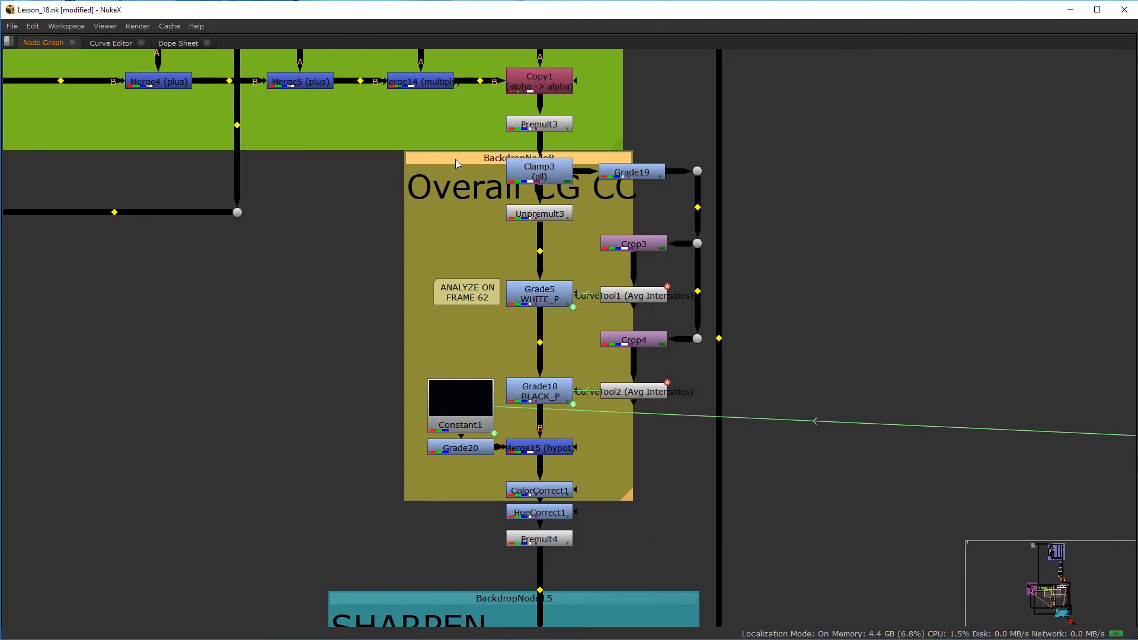
drag(630, 508, 712, 568)
- Shift the Clamp3-to-ColorCorrect1 column slightly down, space HueCorrect1 and Premult4 evenly below it, and level Grade19 with Clamp3
drag(526, 175, 532, 184)
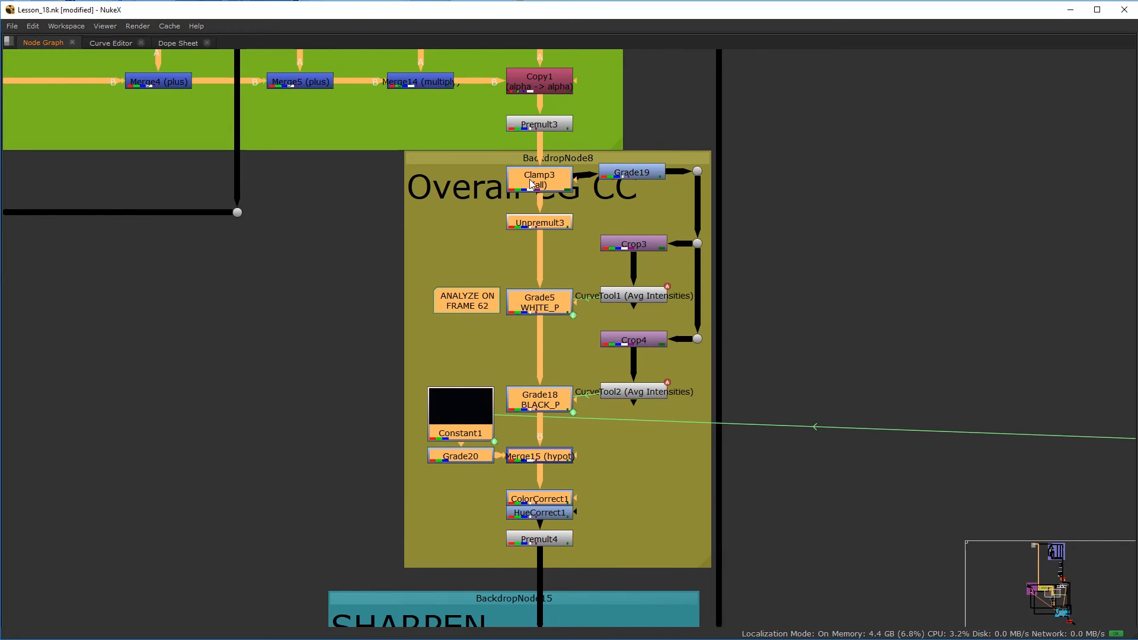
click(541, 549)
scroll(542, 550, up, 3)
click(549, 523)
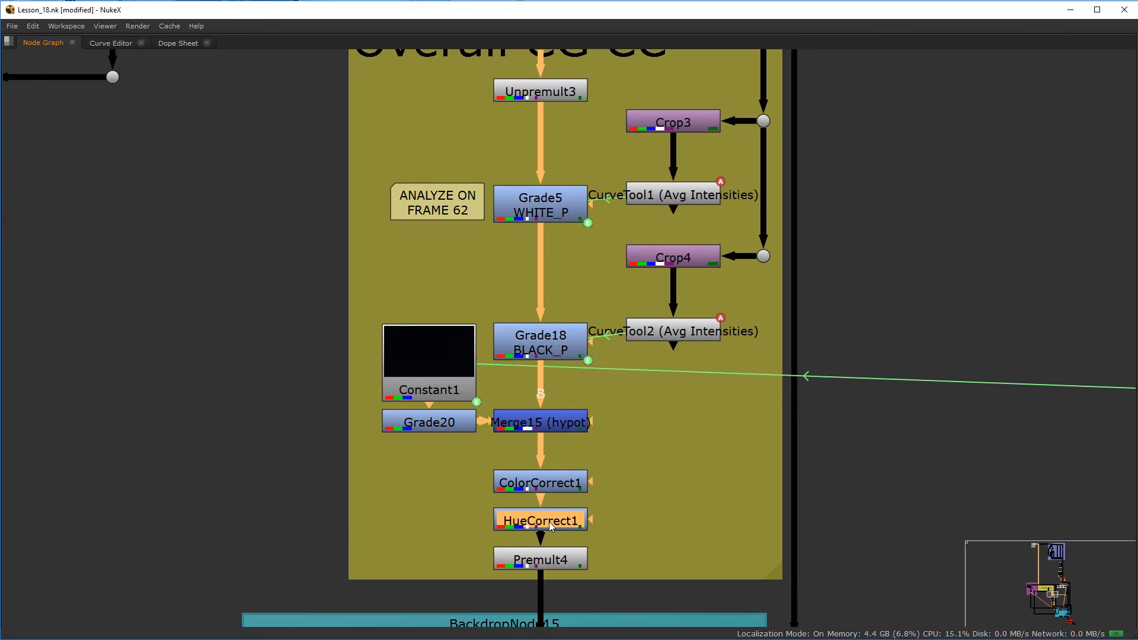
scroll(550, 526, down, 3)
drag(619, 223, 628, 224)
click(666, 221)
- Set the Overall CG CC backdrop's label font size to 16
click(462, 209)
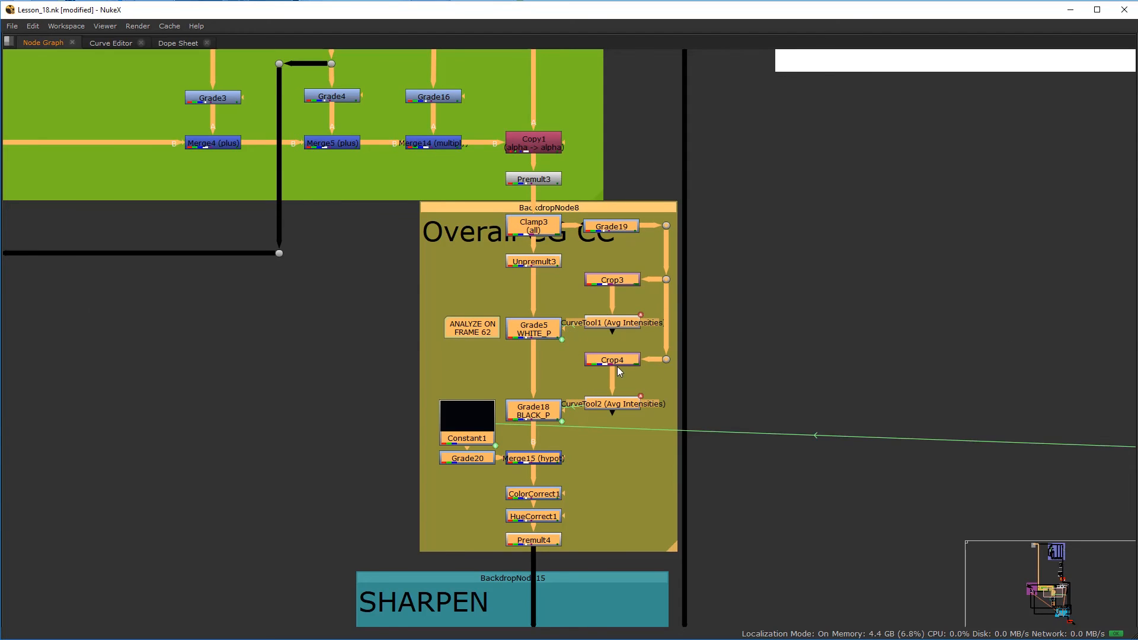
key(space)
click(1019, 137)
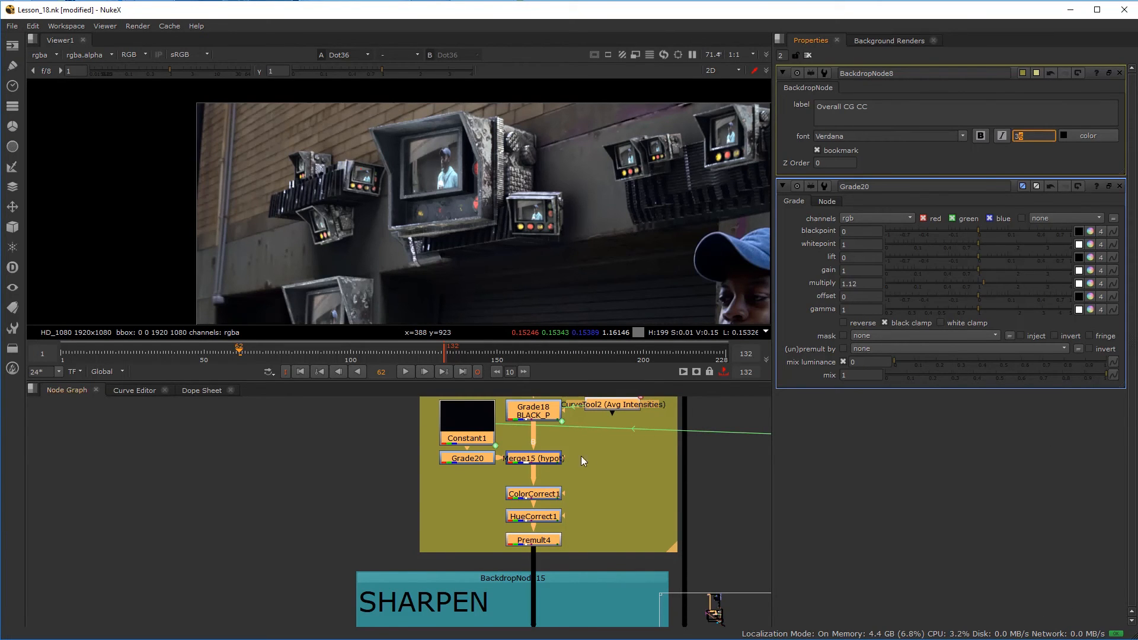
middle_drag(581, 457, 504, 563)
middle_drag(462, 404, 458, 514)
click(1019, 136)
key(Down)
key(Down)
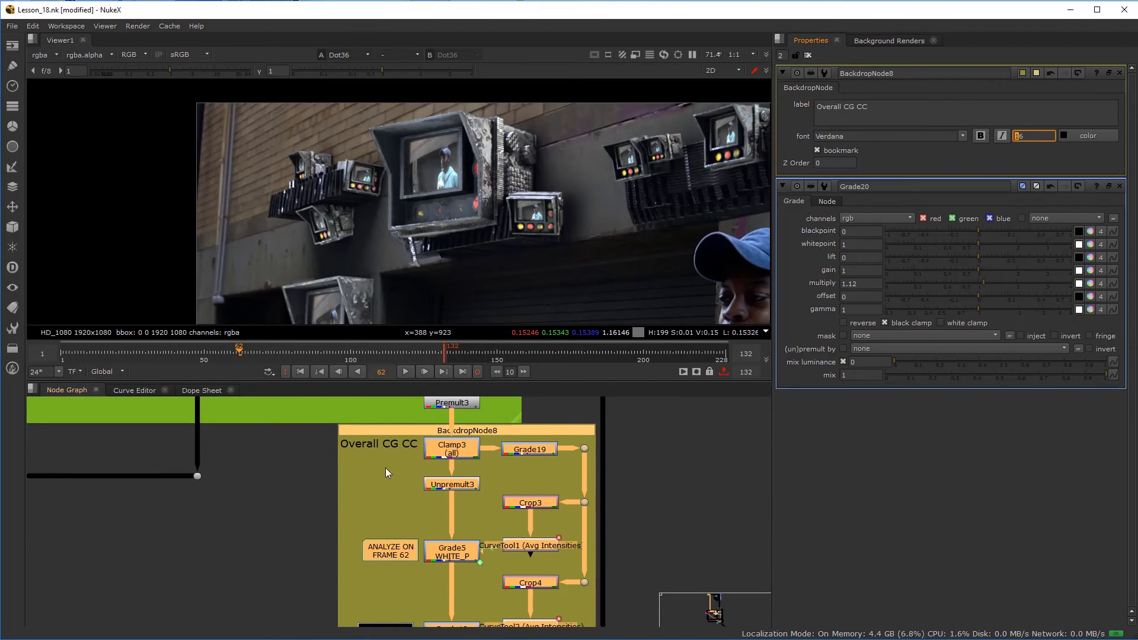
- Move the BLUR NODES and SHARPEN backdrops down to open space beneath the Overall CG CC backdrop
key(space)
scroll(389, 407, up, 2)
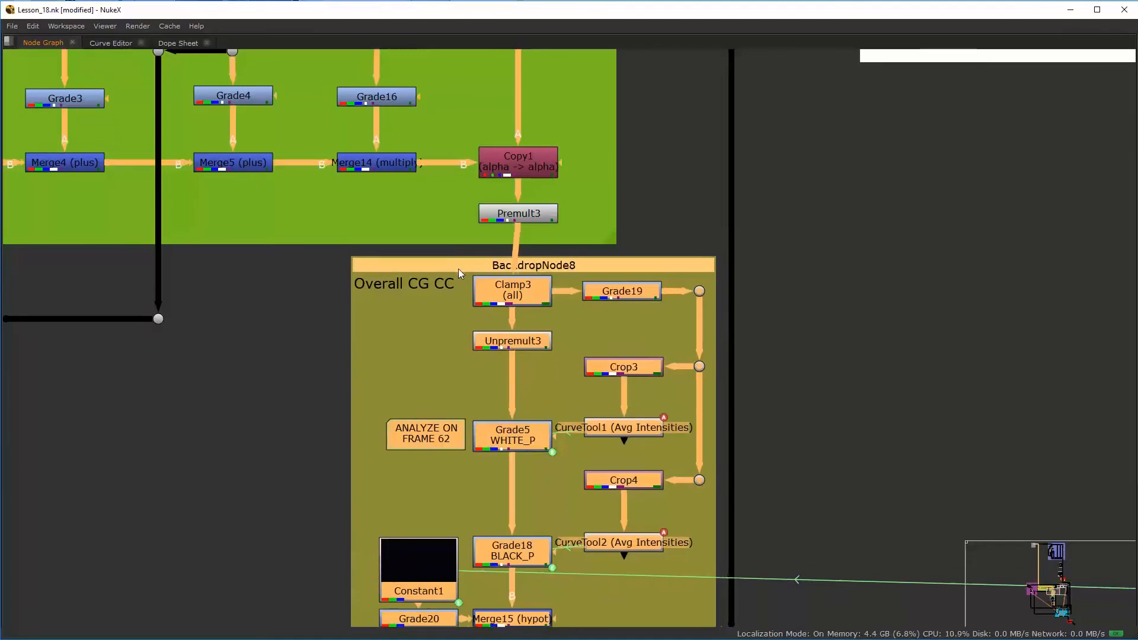
scroll(472, 270, down, 3)
scroll(510, 386, up, 3)
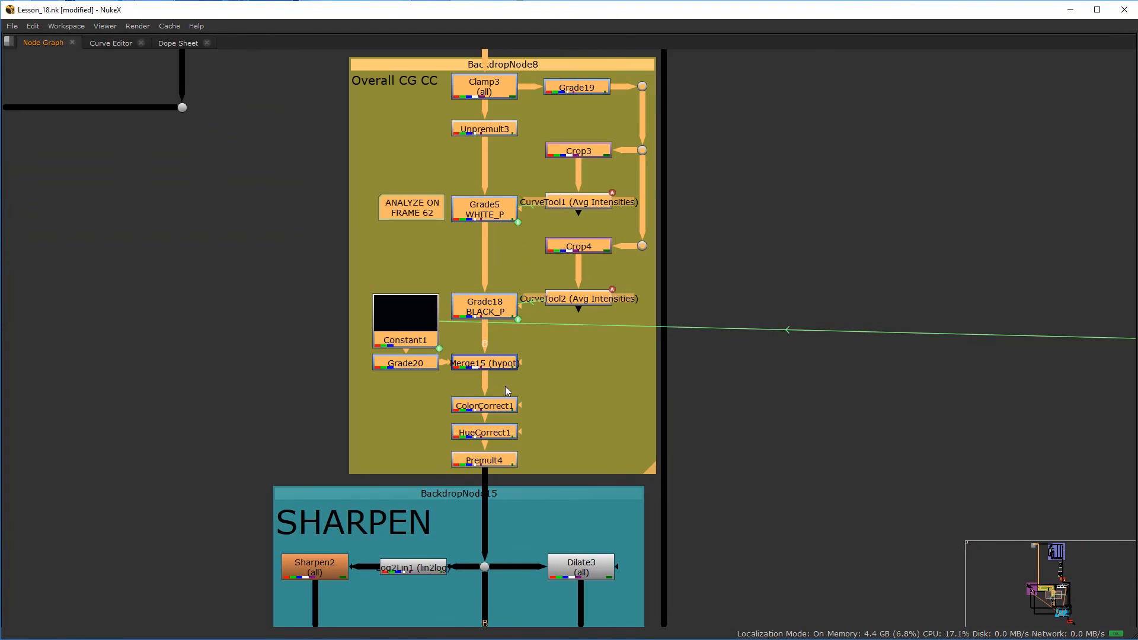
scroll(511, 482, down, 3)
scroll(488, 404, up, 2)
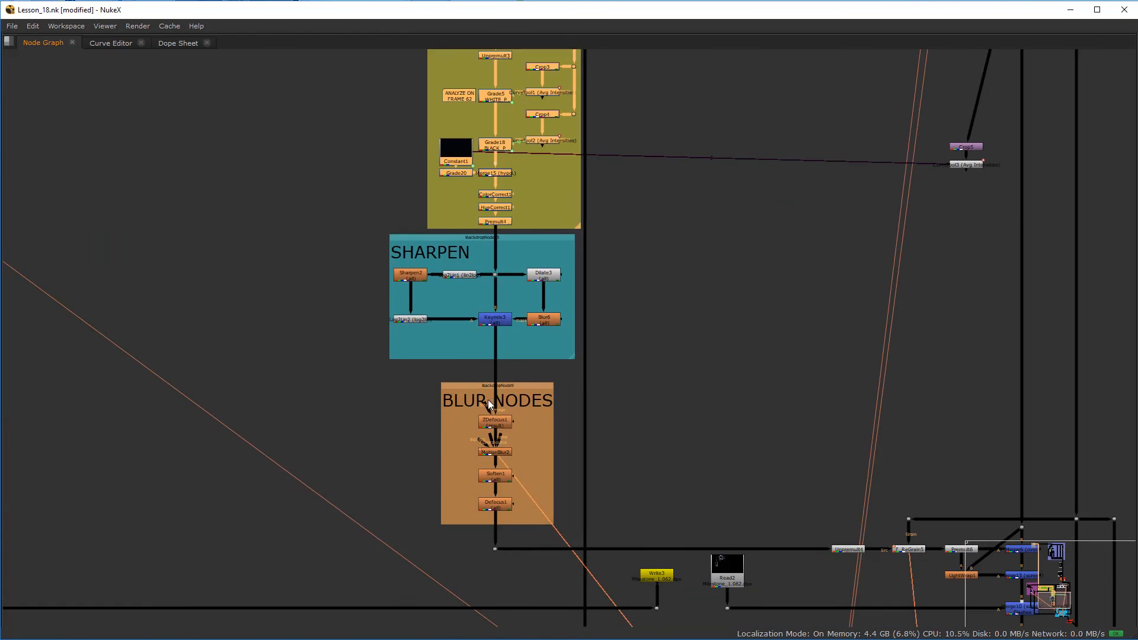
drag(535, 385, 539, 400)
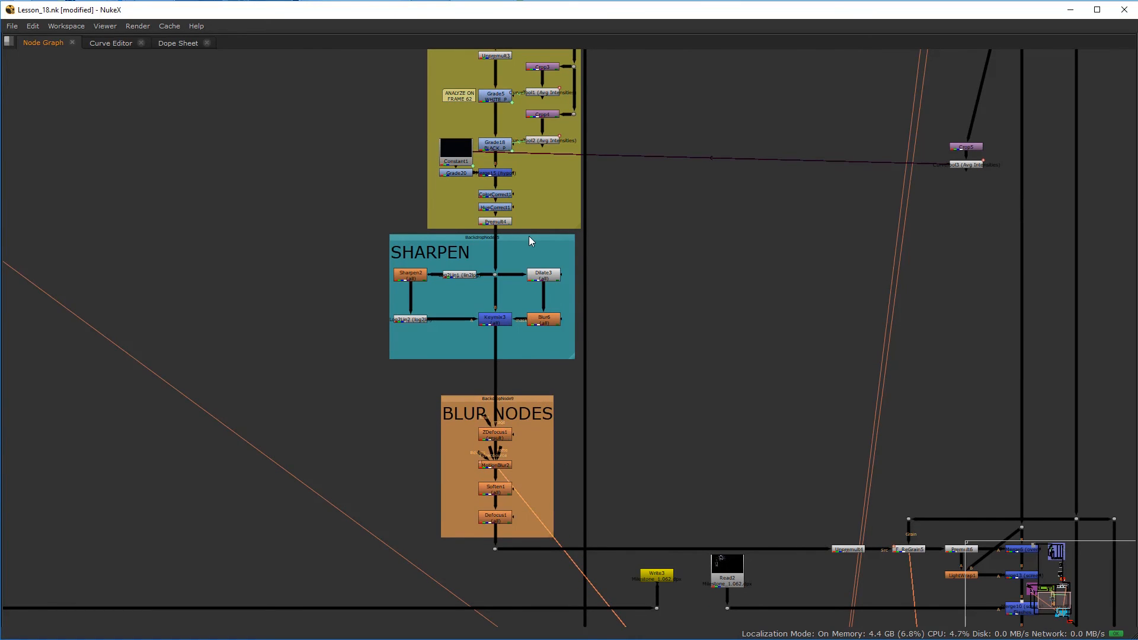
drag(536, 240, 538, 271)
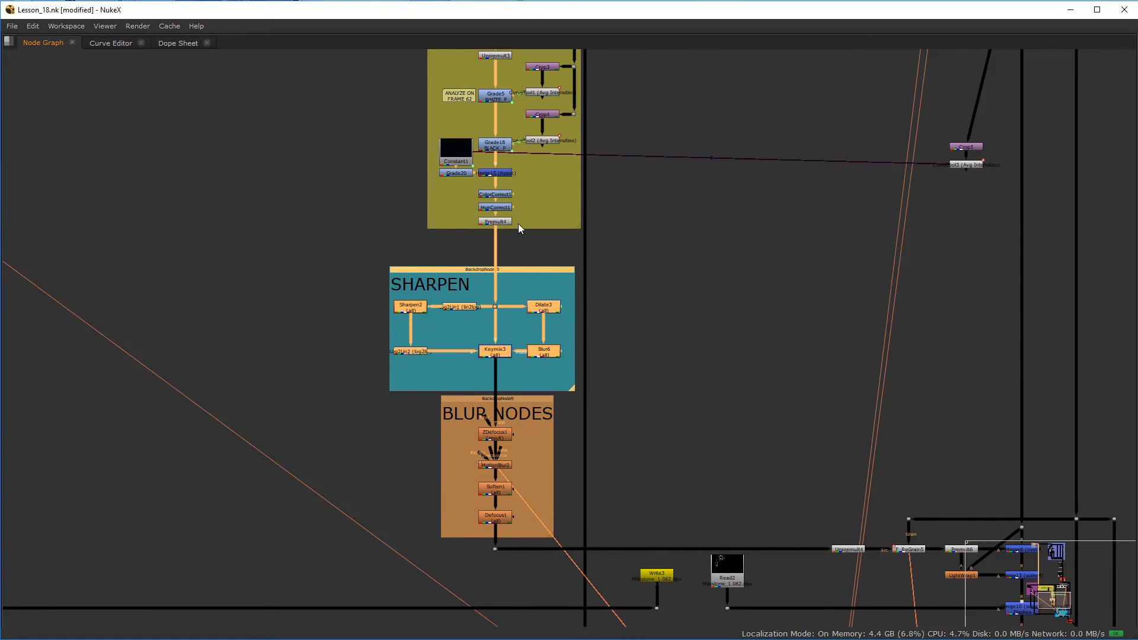
- Extend the Overall CG CC backdrop downward and move ColorCorrect1, HueCorrect1 and Premult4 lower inside it
middle_drag(437, 74, 418, 186)
click(437, 134)
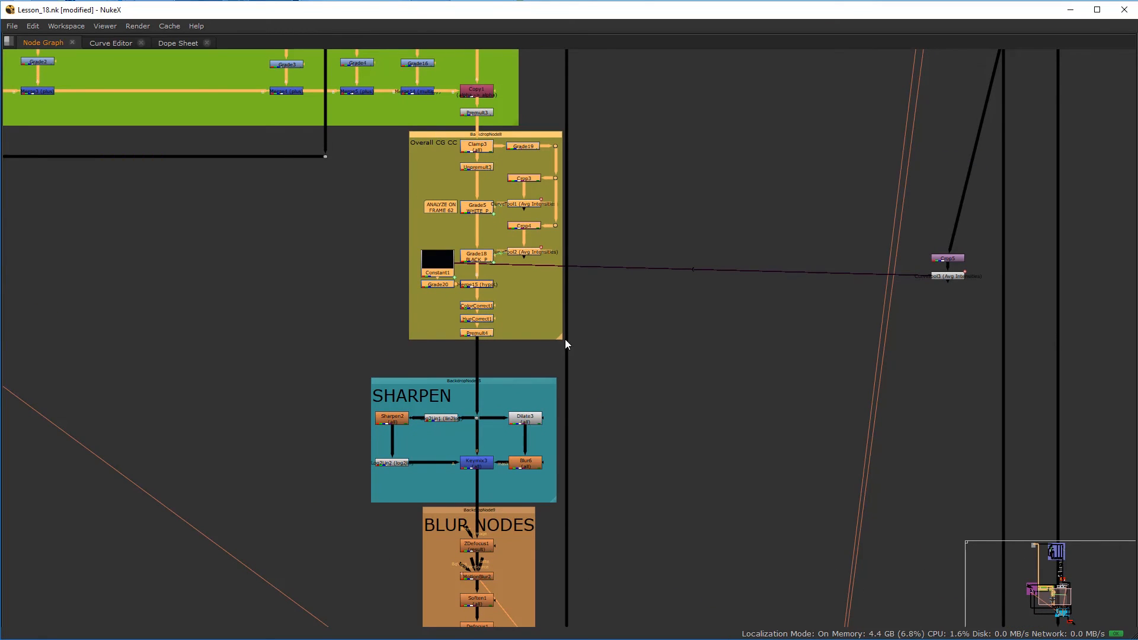
drag(560, 338, 561, 371)
scroll(462, 314, up, 2)
scroll(463, 318, up, 1)
drag(444, 368, 492, 368)
click(529, 351)
middle_drag(381, 305, 375, 376)
click(376, 376)
- Line up CurveTool2 with Grade18 and shift the nodes from Clamp3 through Merge15 down, clear of the backdrop label
drag(576, 288, 574, 297)
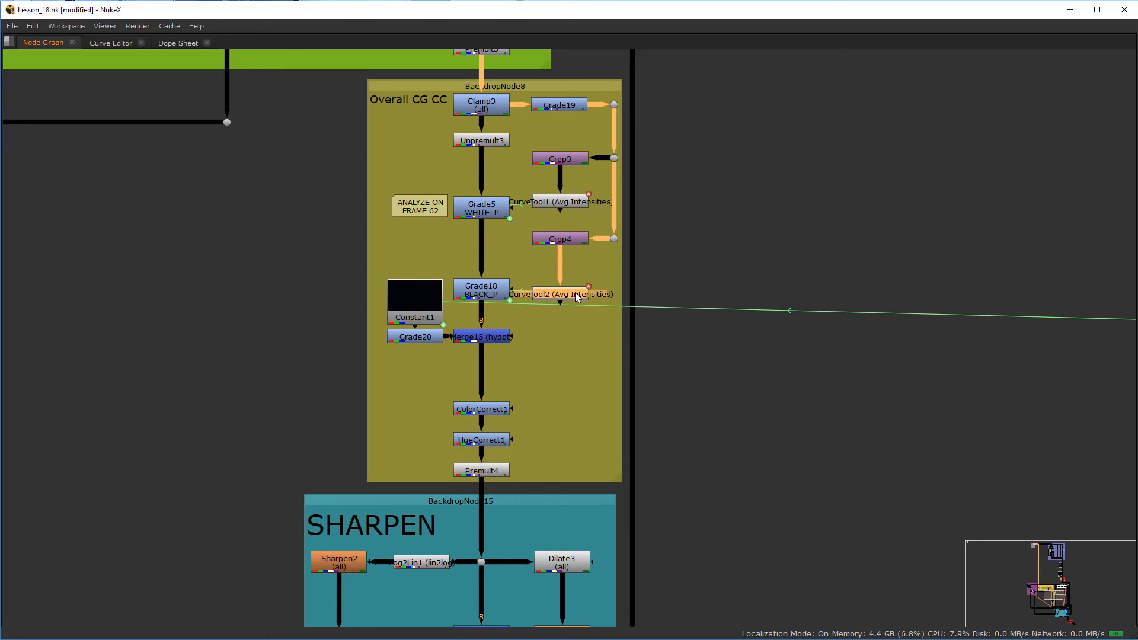
drag(380, 370, 571, 132)
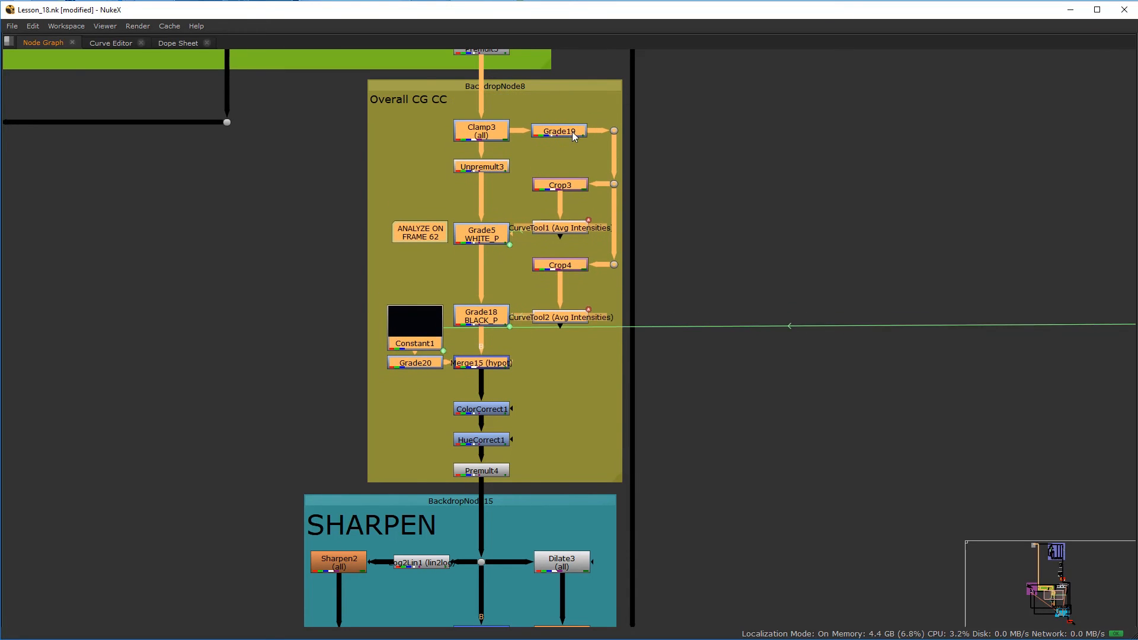
click(394, 184)
scroll(413, 229, up, 3)
- Line up CurveTool1 with Grade5 and place the ANALYZE ON FRAME 62 sticky note between Crop4 and CurveTool2
drag(413, 229, 408, 233)
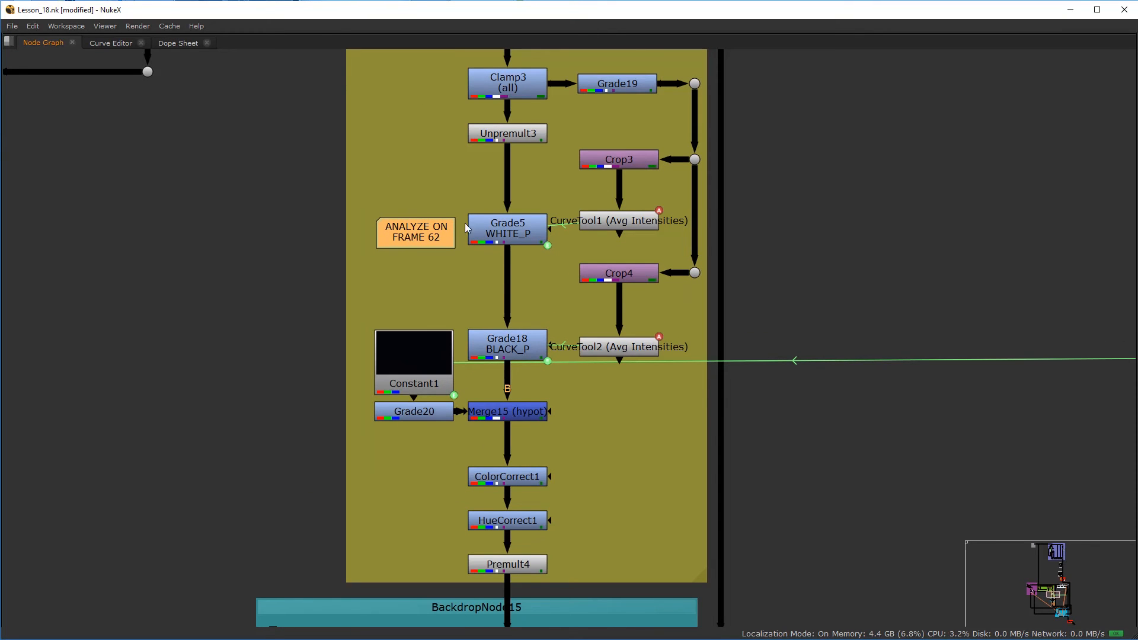
drag(612, 217, 620, 230)
click(610, 348)
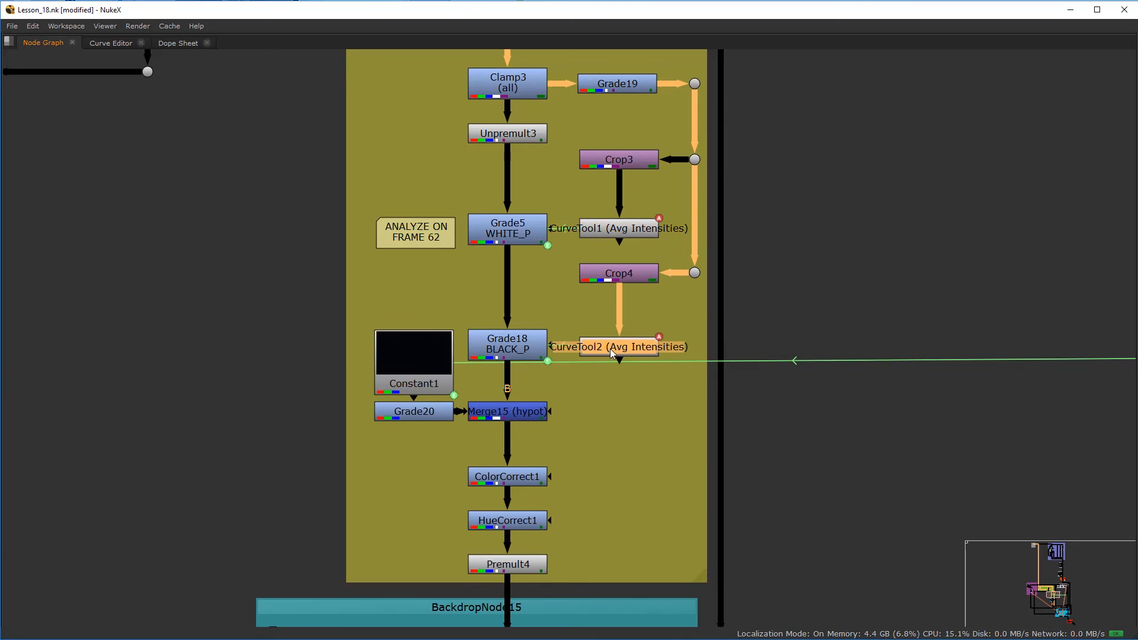
drag(402, 240, 392, 273)
click(607, 228)
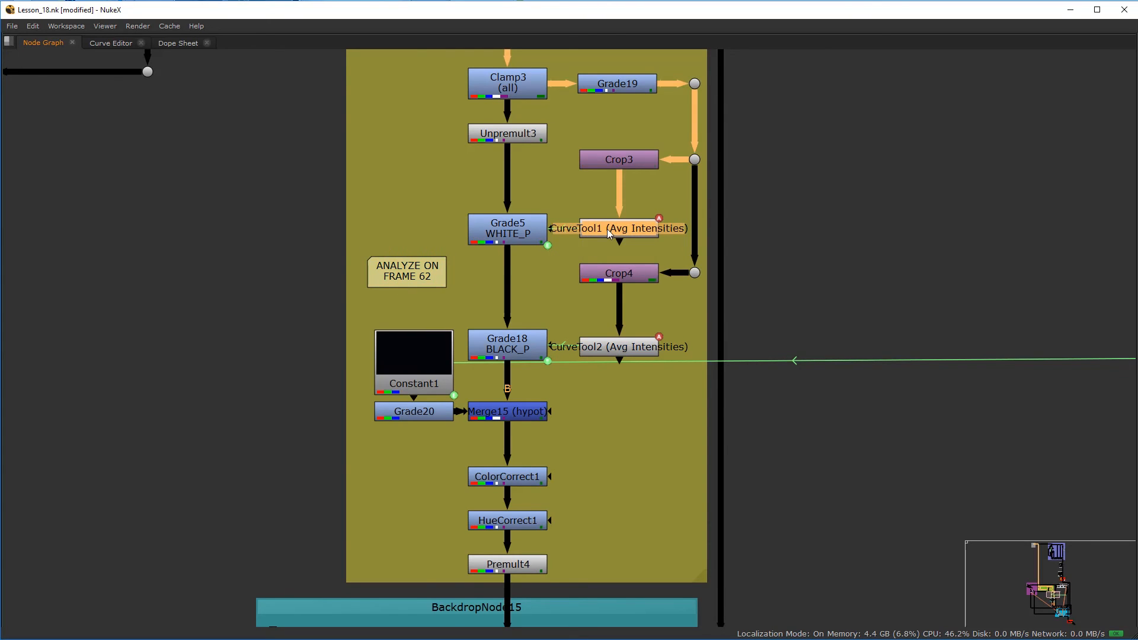
click(608, 346)
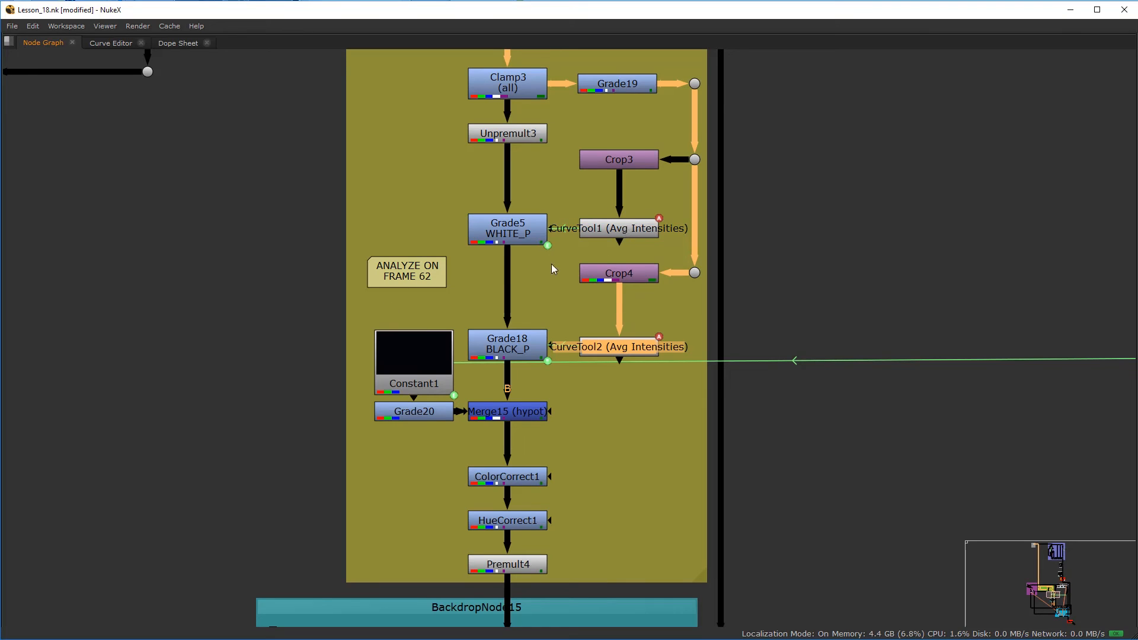
click(616, 231)
click(611, 345)
drag(418, 277, 682, 310)
click(589, 300)
middle_drag(642, 246, 573, 244)
scroll(561, 280, up, 4)
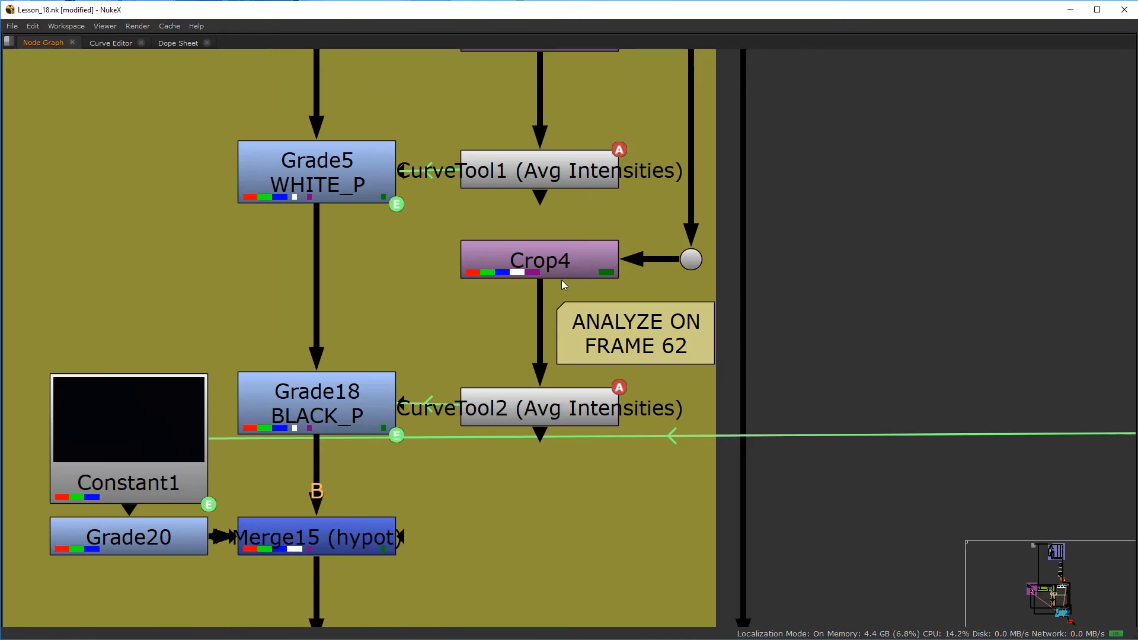
- Move Unpremult3 up closer beneath Clamp3
scroll(303, 363, down, 6)
middle_drag(237, 346, 355, 359)
scroll(356, 359, up, 2)
click(459, 290)
scroll(460, 308, down, 1)
scroll(453, 208, up, 1)
drag(460, 214, 460, 197)
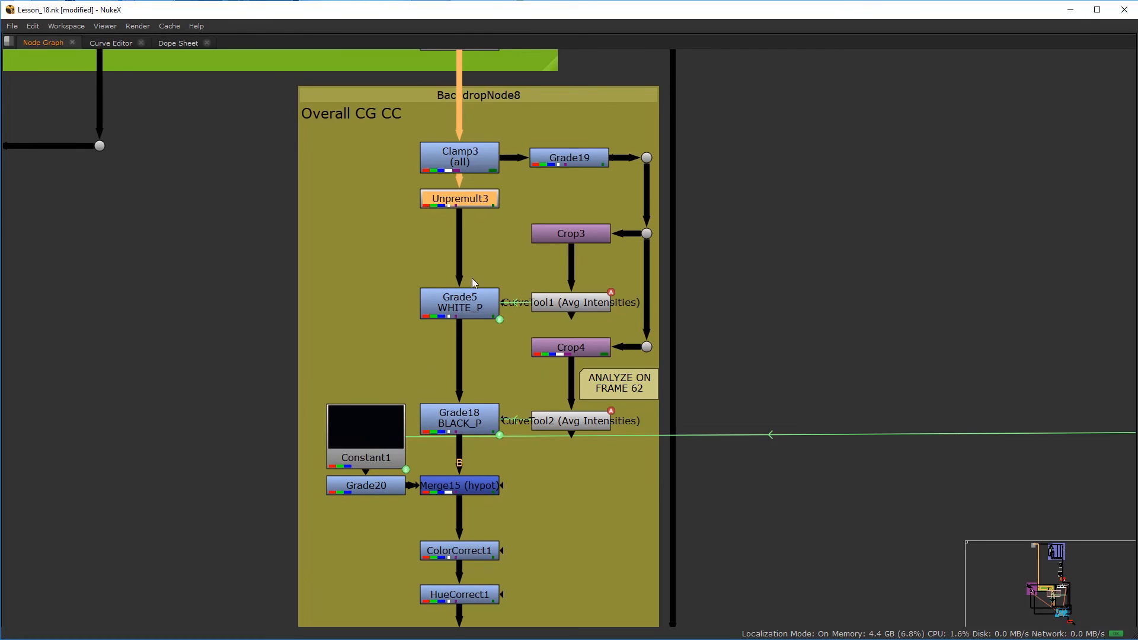
- Lower Merge15, ColorCorrect1 and HueCorrect1 toward Premult4, and bring Grade20 and Constant1 down beside Merge15
middle_drag(459, 442, 472, 374)
middle_drag(439, 464, 445, 413)
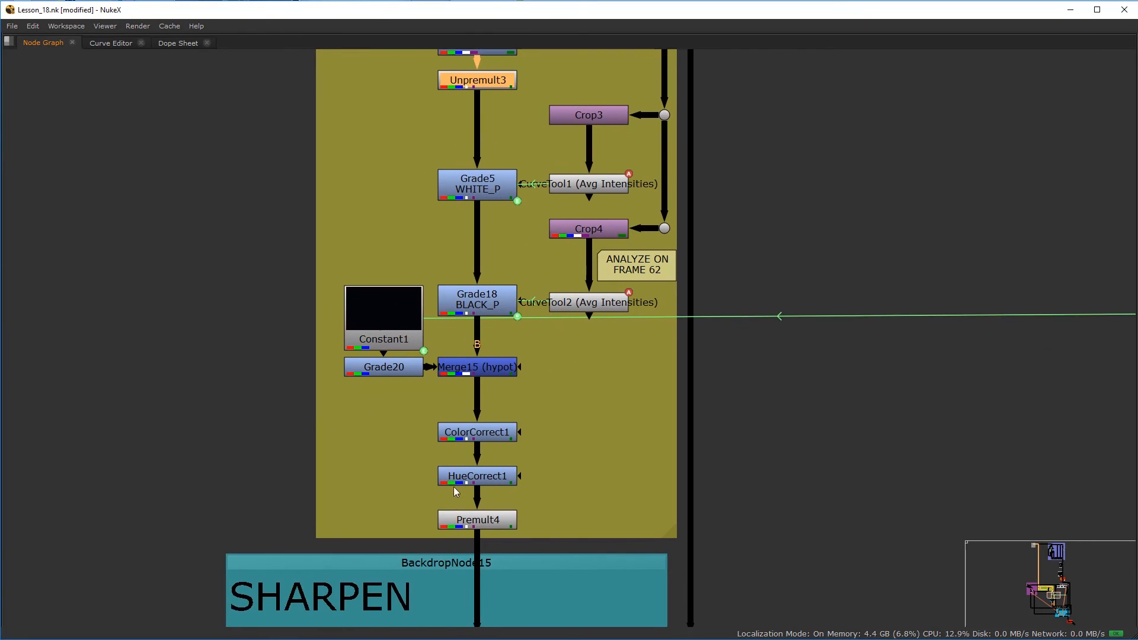
drag(416, 502, 572, 403)
mouse_move(494, 438)
mouse_down()
mouse_move(494, 448)
mouse_move(477, 442)
mouse_up()
click(538, 422)
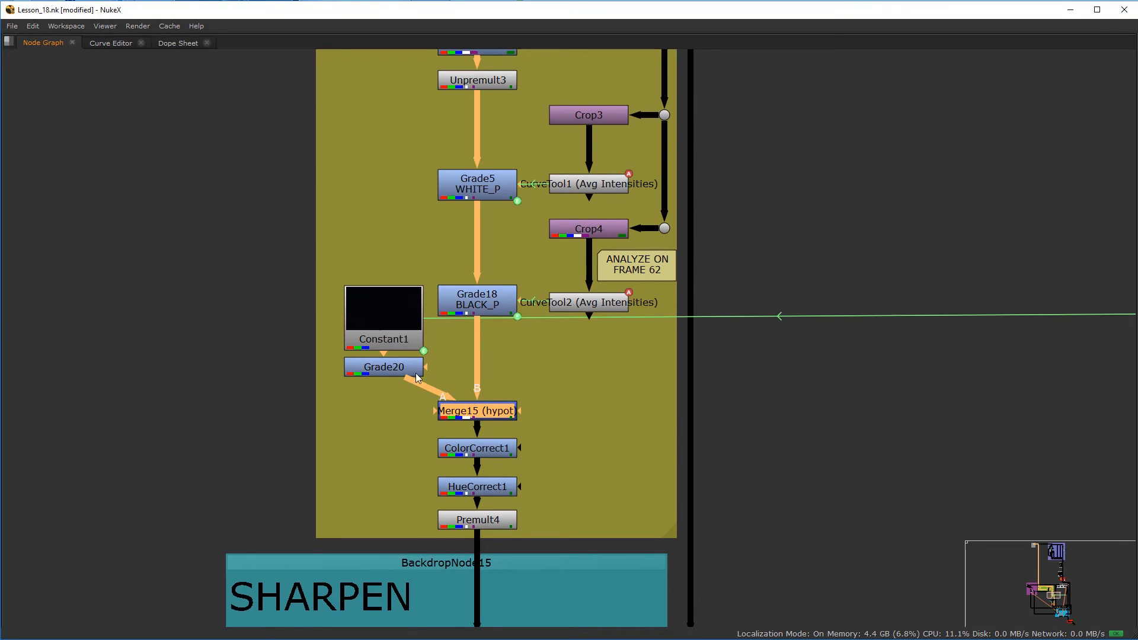
drag(399, 374, 383, 418)
drag(385, 330, 369, 353)
- Move Crop5 and CurveTool3 together slightly down to level their expression link with Constant1
scroll(597, 389, down, 5)
scroll(974, 347, up, 2)
middle_drag(974, 347, 603, 398)
drag(627, 356, 711, 455)
mouse_move(679, 388)
mouse_down()
mouse_move(687, 415)
mouse_move(680, 406)
mouse_up()
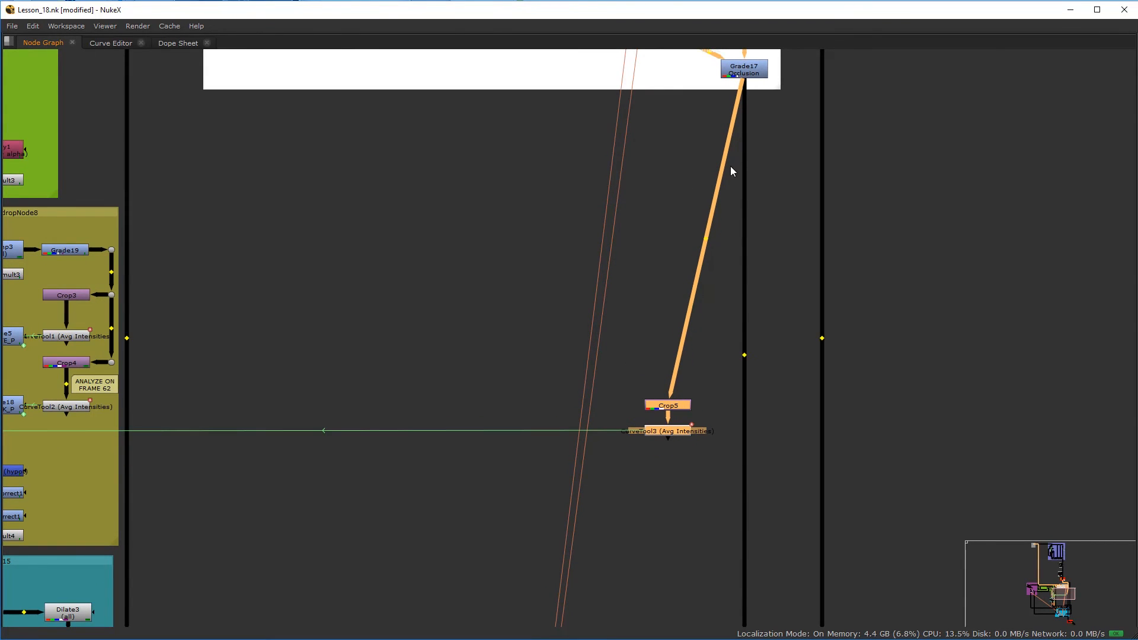
- Insert a dot beside Grade17 in the connection to Crop5 and align Crop5 and CurveTool3 beneath it
middle_drag(685, 160, 676, 275)
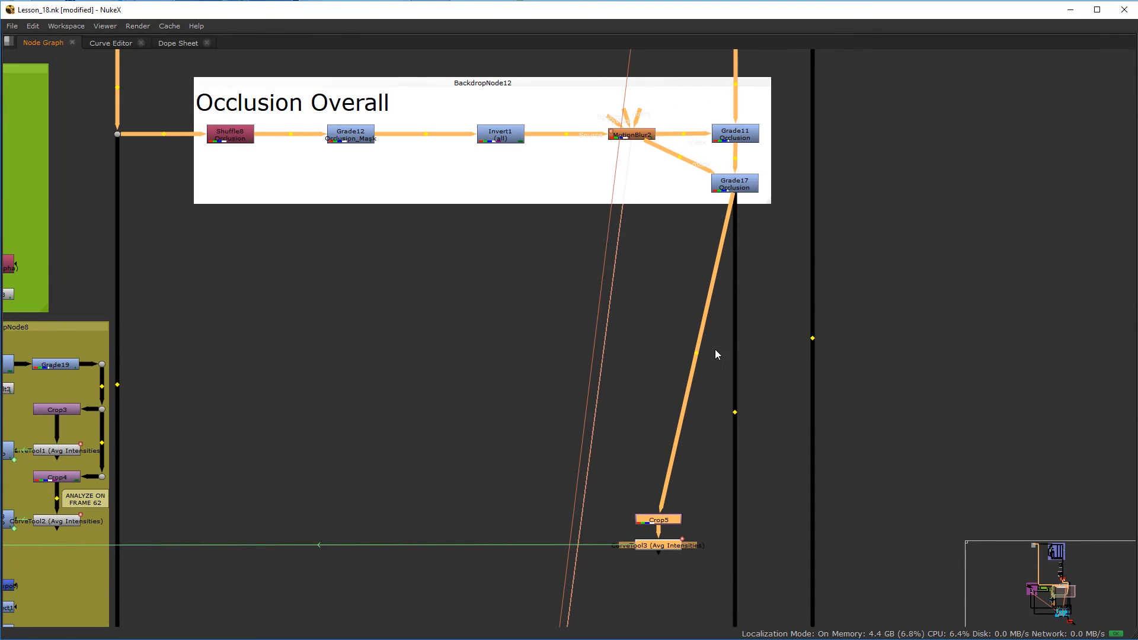
ctrl+drag(696, 349, 658, 183)
scroll(630, 527, up, 2)
middle_drag(631, 527, 664, 423)
drag(664, 370, 747, 468)
drag(726, 406, 719, 400)
- Add a backdrop around Crop5 and CurveTool3
scroll(698, 427, down, 3)
scroll(674, 384, up, 1)
key(Tab)
text(Backdrop)
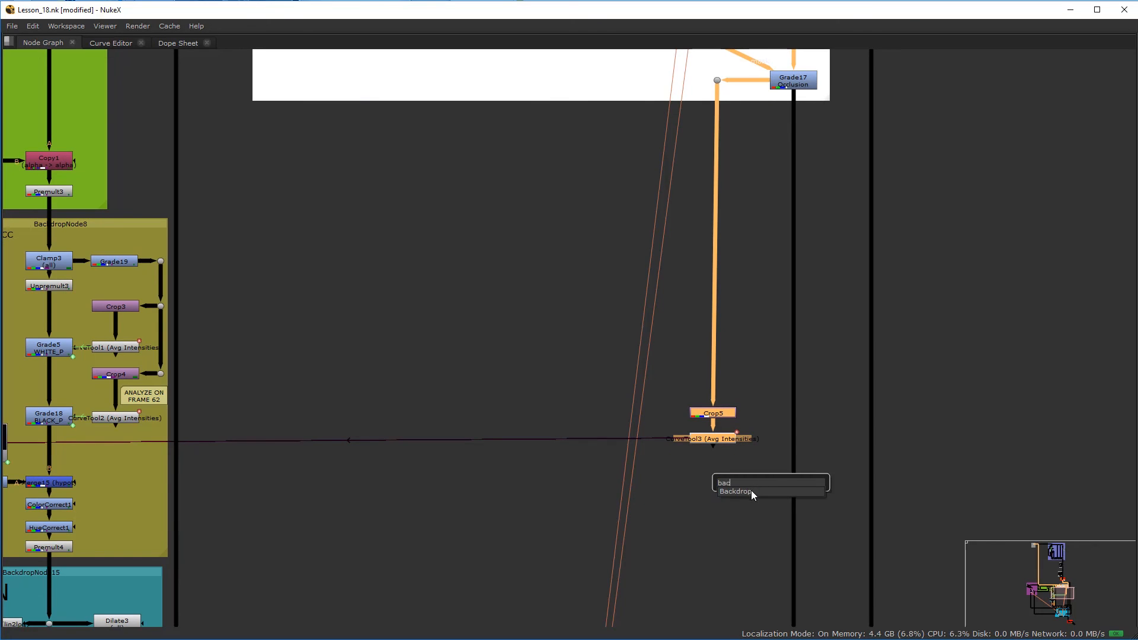
key(Return)
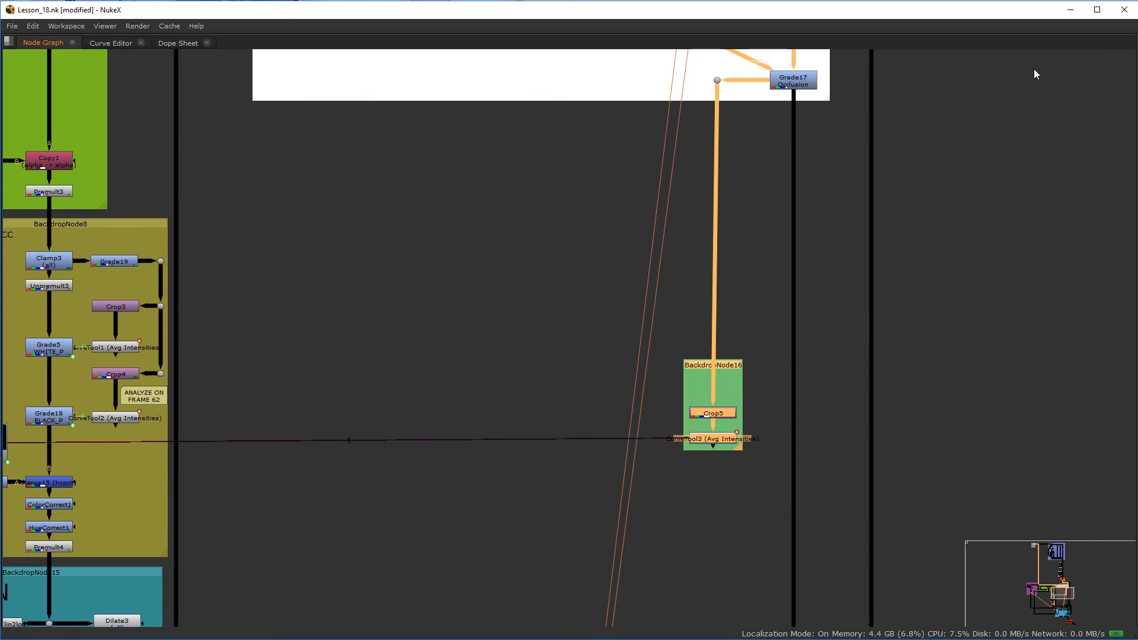
key(space)
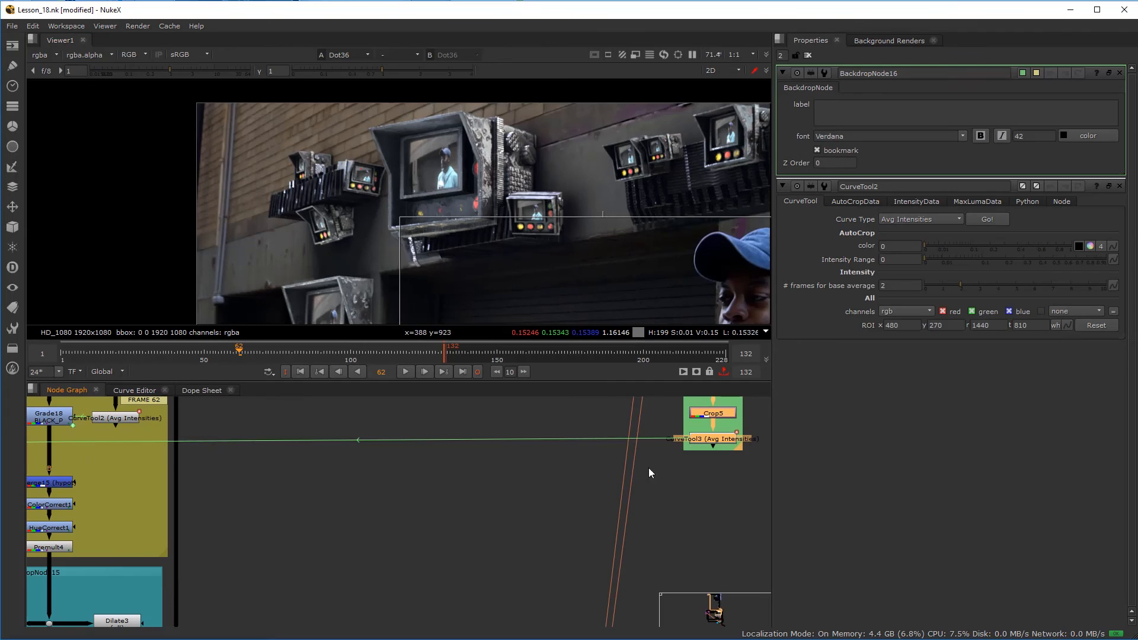
- Label the backdrop around Crop5 and CurveTool3 "AVERAGE BLACKP PLATE" on three lines
click(836, 116)
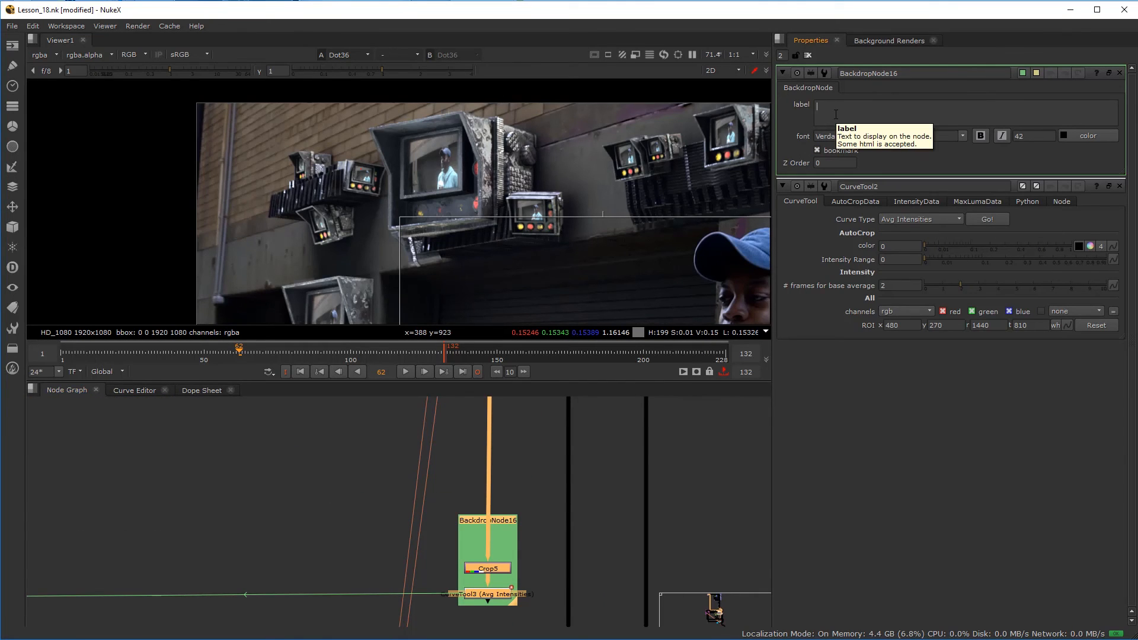
text(ANALY)
key(BackSpace)
key(BackSpace)
key(BackSpace)
key(BackSpace)
text(VERAGE)
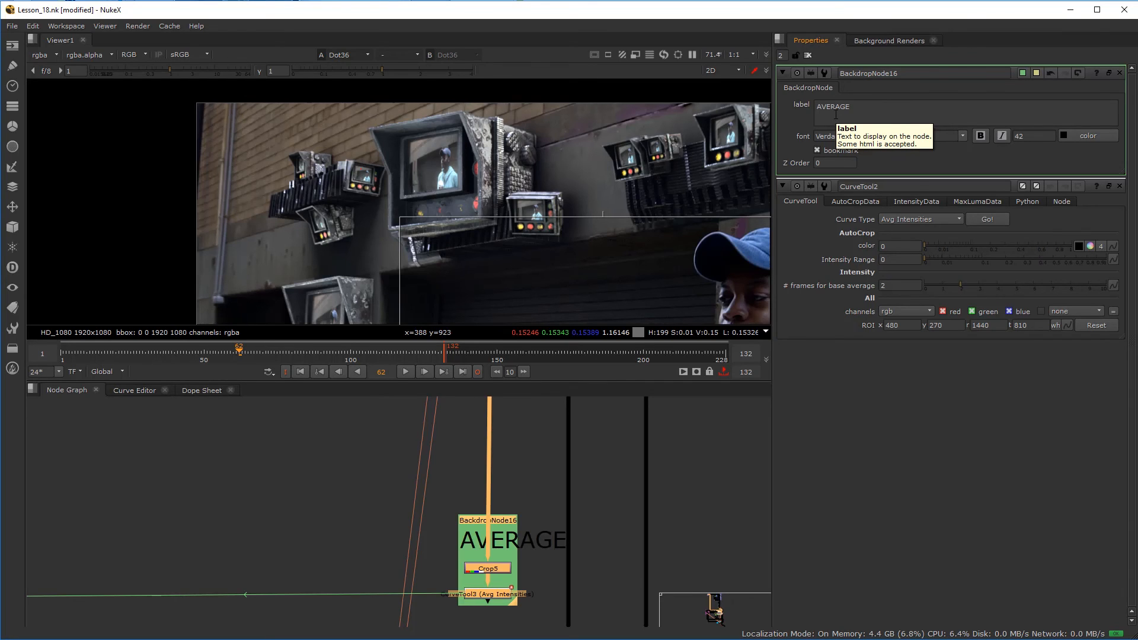
key(Return)
text(BLACK)
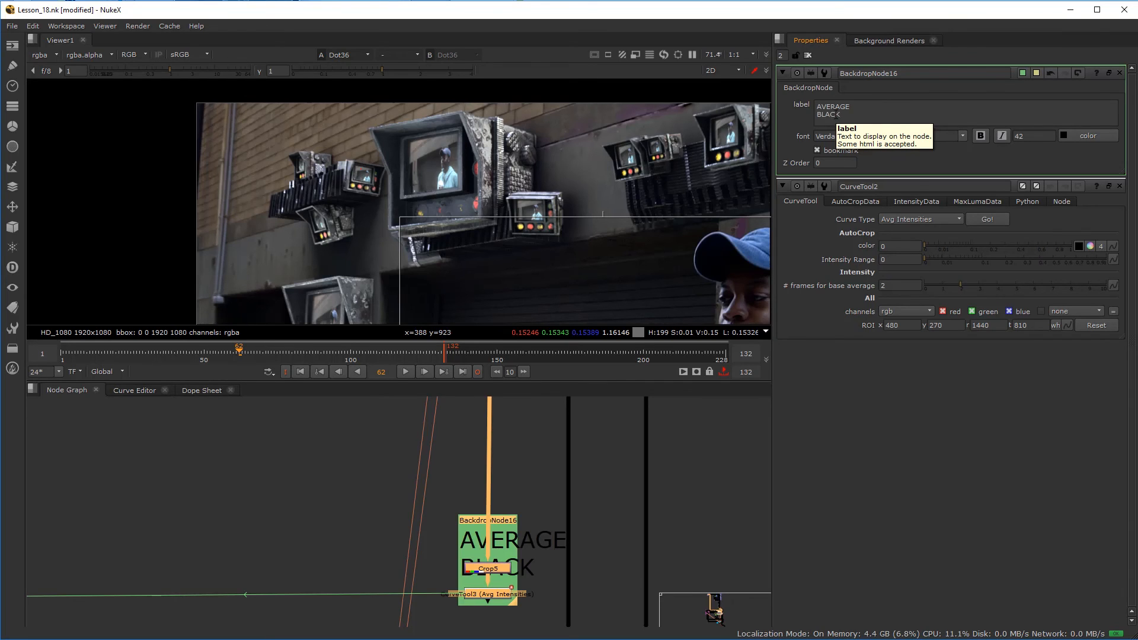
text(P)
key(Return)
text(PLATE)
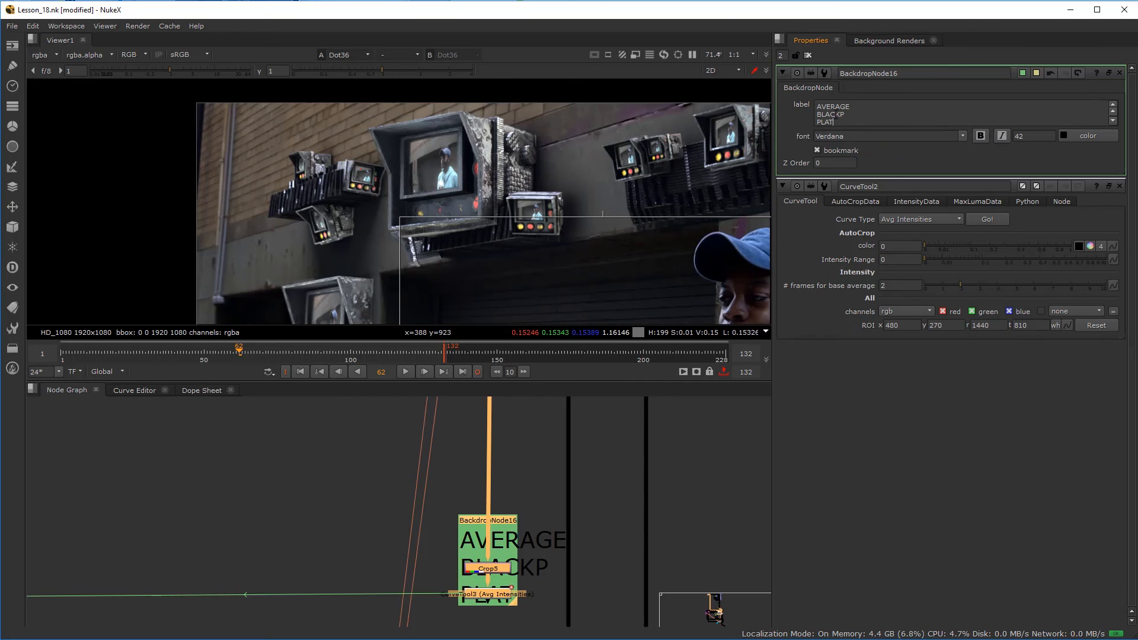
- Set the label font size of the Crop5 and CurveTool3 backdrop to 12
click(1020, 137)
key(Down)
key(Down)
key(Down)
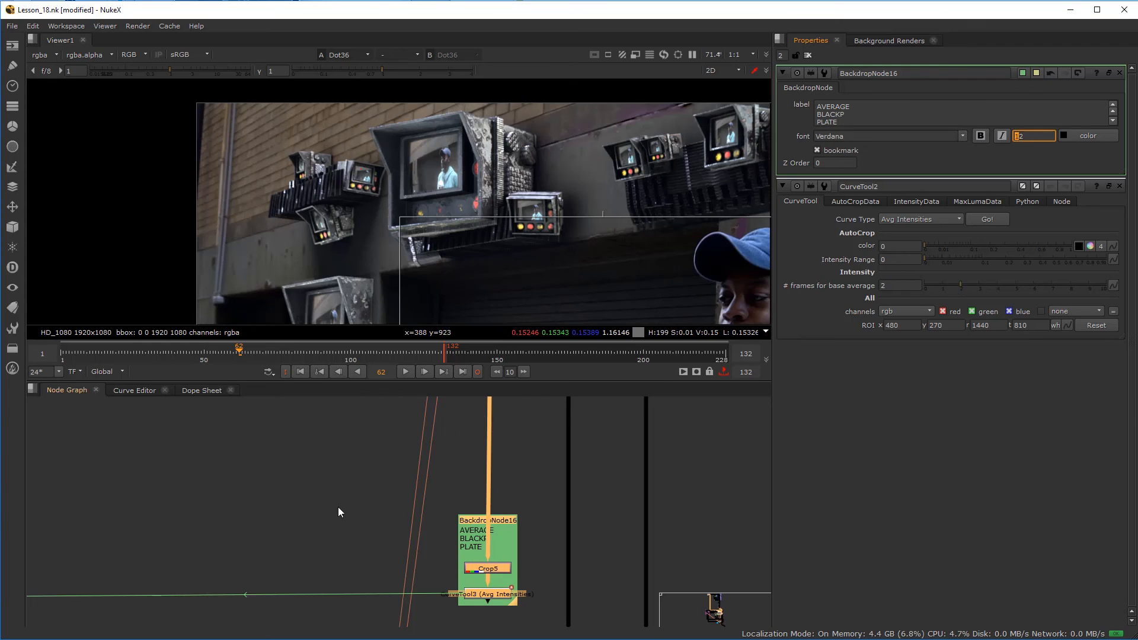
- Examine how the plate black backdrop links to the Overall CG CC section, and open the ColorCorrect1 properties
scroll(475, 543, up, 5)
scroll(445, 486, down, 10)
key(space)
middle_drag(451, 329, 514, 393)
middle_drag(611, 398, 604, 373)
scroll(588, 302, up, 2)
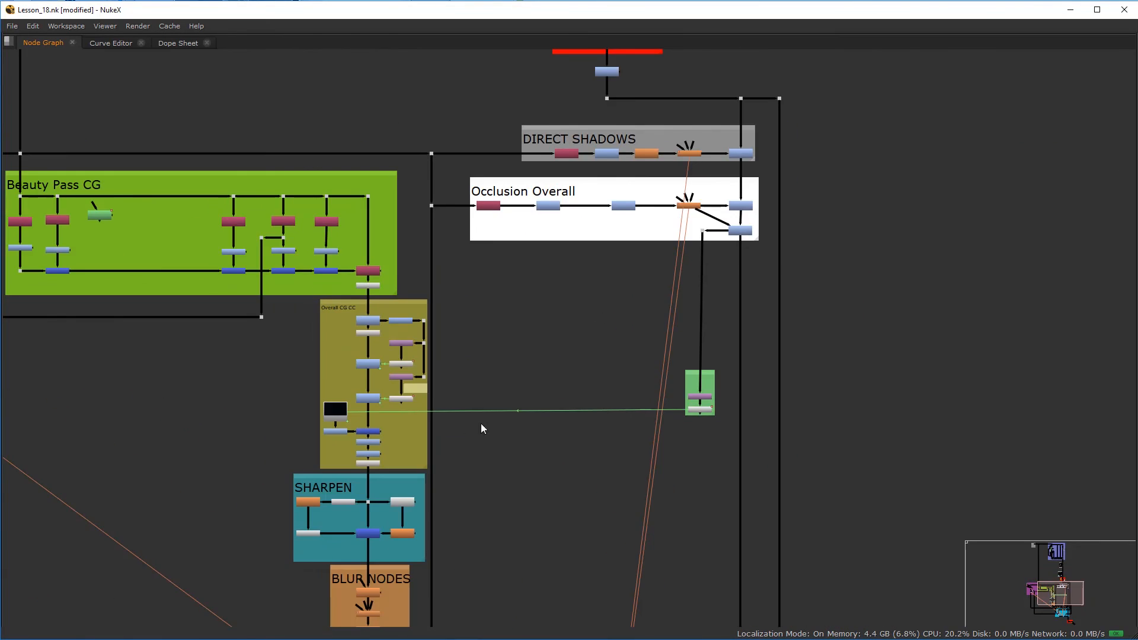
scroll(346, 382, up, 4)
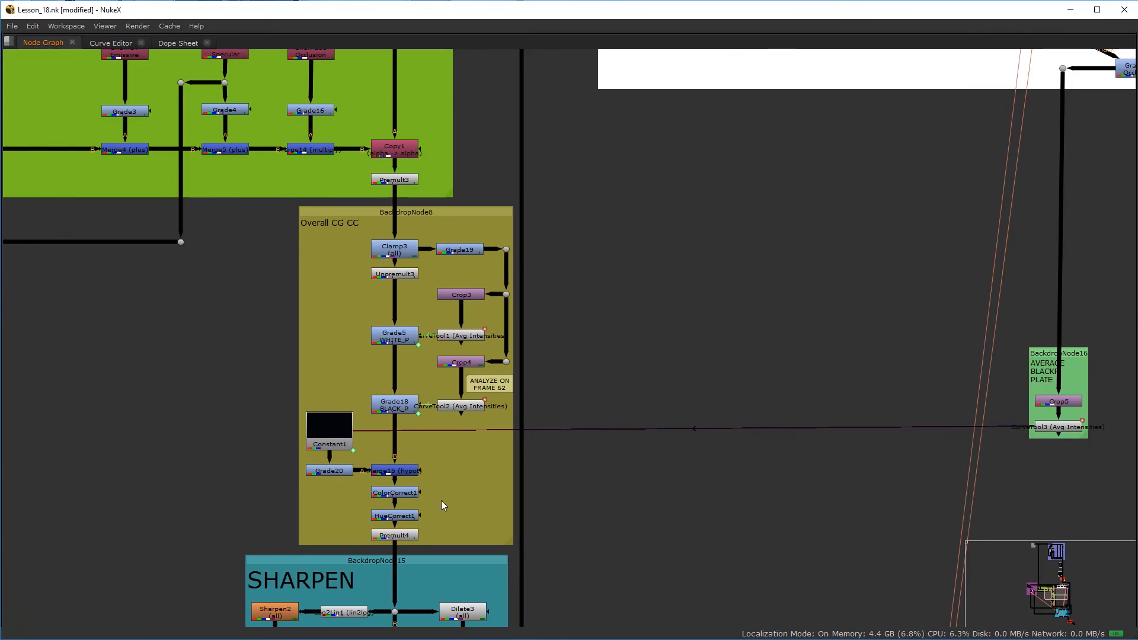
scroll(435, 510, up, 2)
click(403, 495)
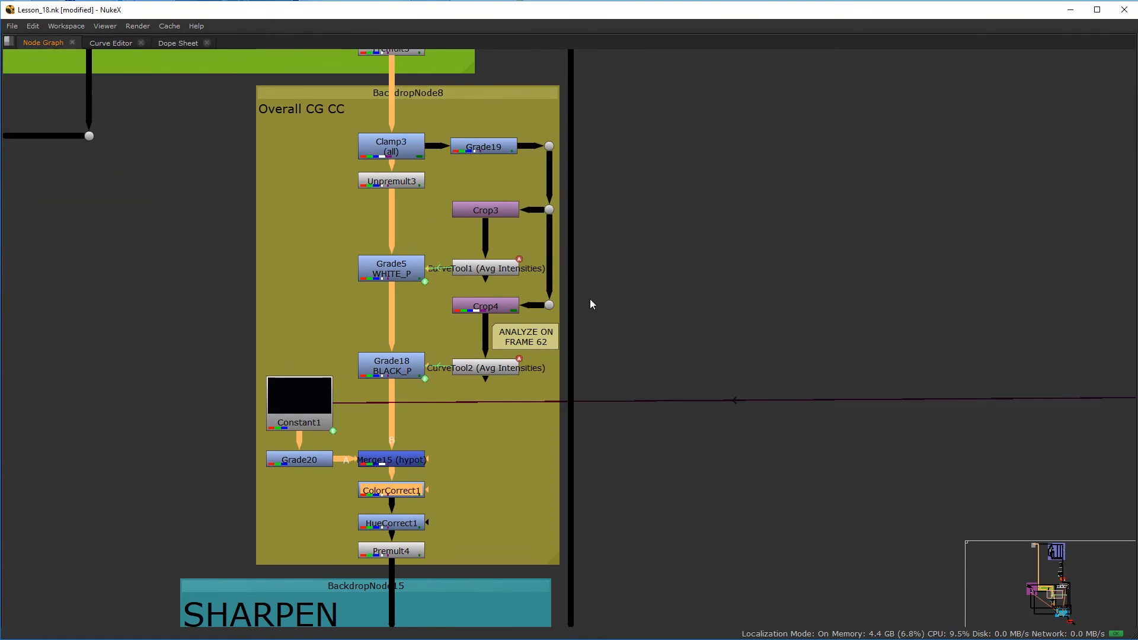
- Review the node sections around Overall CG CC and open the Grade5 properties to check its whitepoint and gain
scroll(659, 284, down, 5)
middle_drag(647, 286, 532, 313)
key(space)
middle_drag(524, 512, 382, 484)
scroll(373, 531, up, 5)
scroll(395, 539, down, 8)
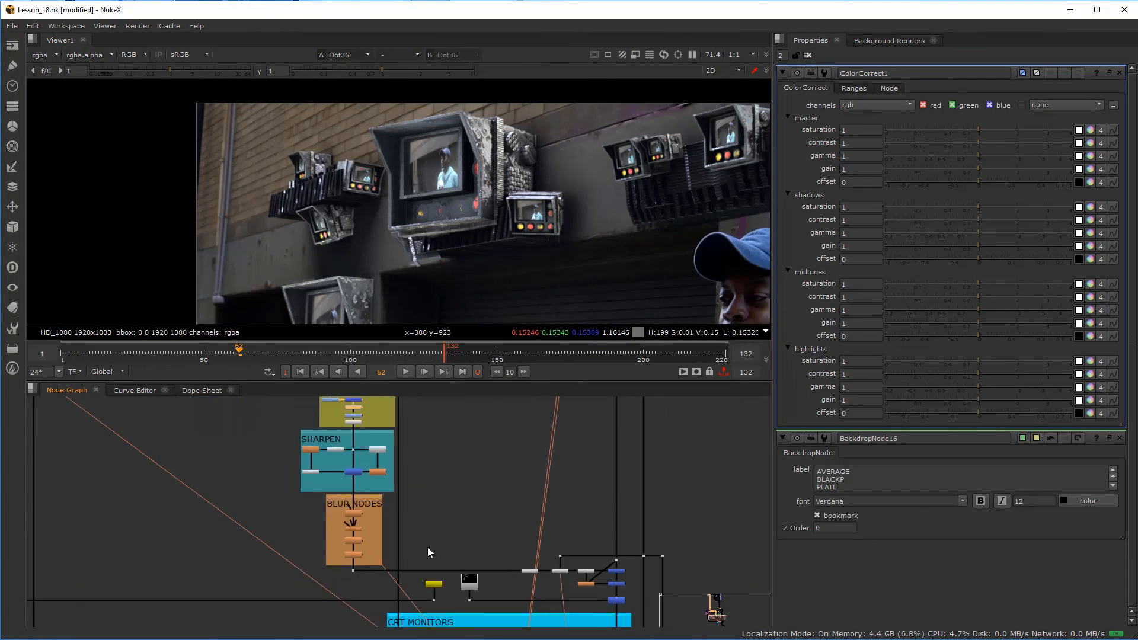
middle_drag(168, 412, 404, 551)
middle_drag(574, 596, 450, 528)
scroll(469, 515, up, 6)
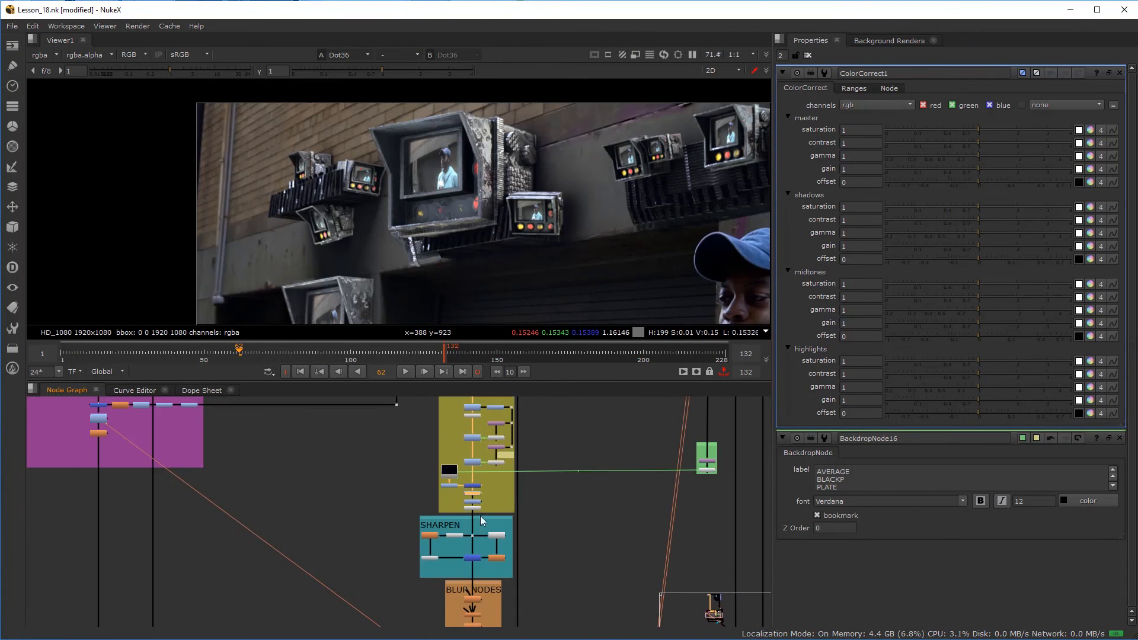
middle_drag(456, 461, 457, 514)
scroll(457, 513, up, 3)
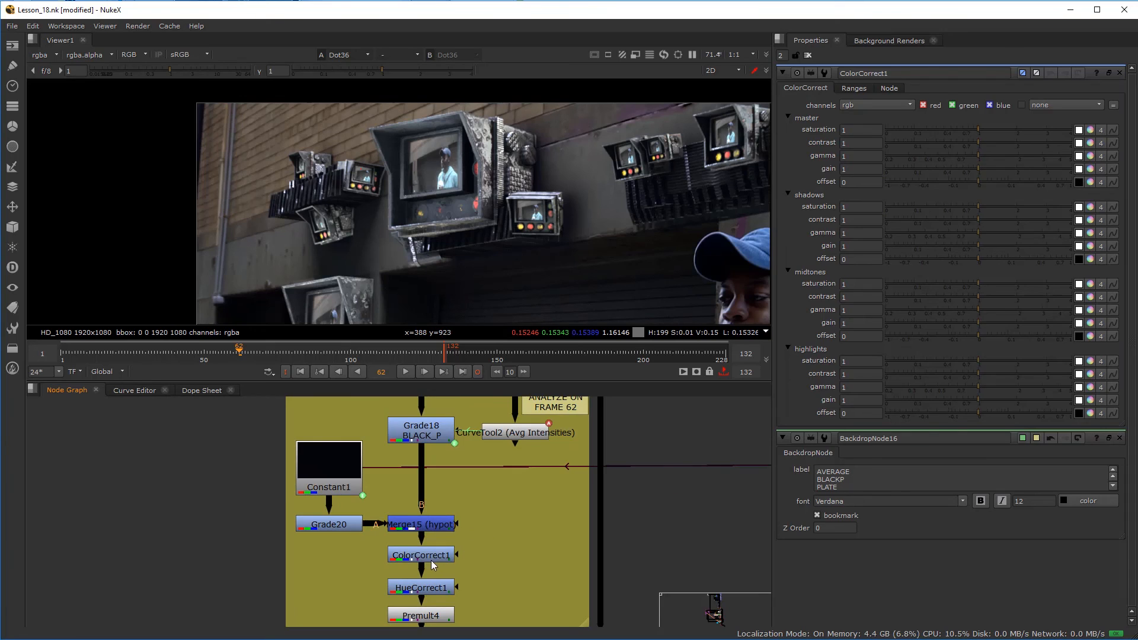
scroll(471, 483, down, 2)
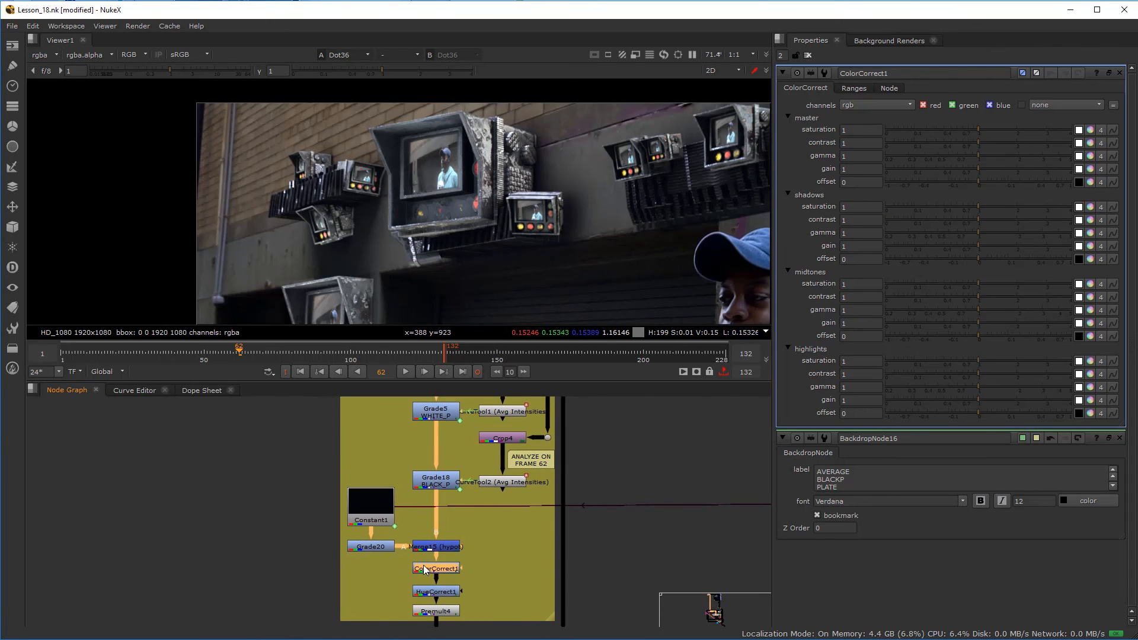
middle_drag(428, 416, 454, 511)
scroll(454, 471, up, 1)
scroll(454, 472, down, 2)
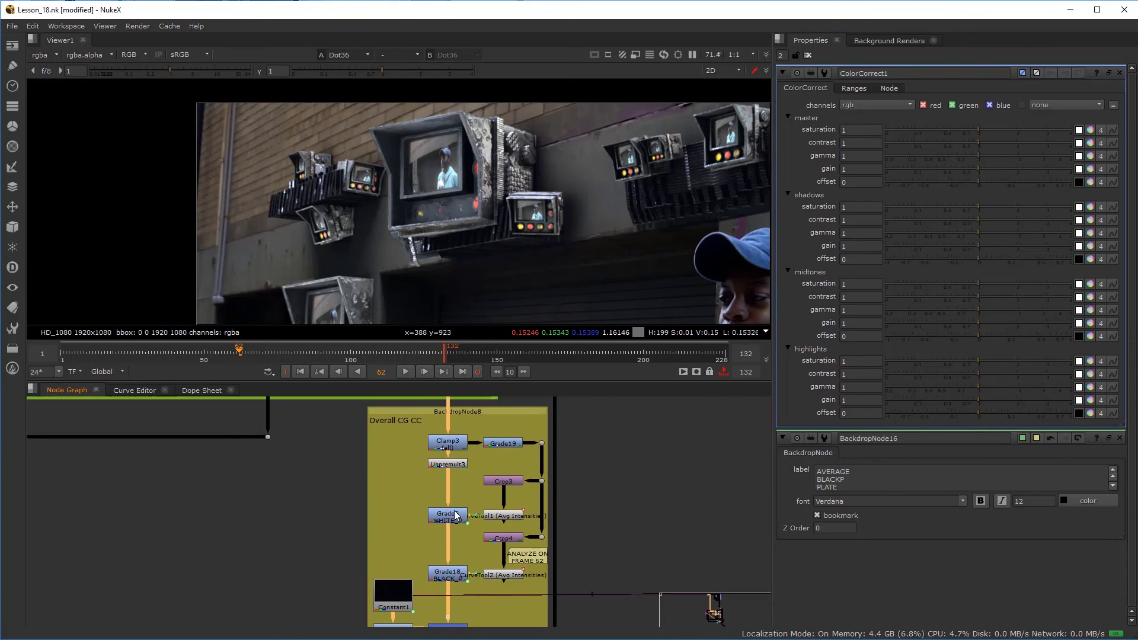
scroll(456, 514, up, 3)
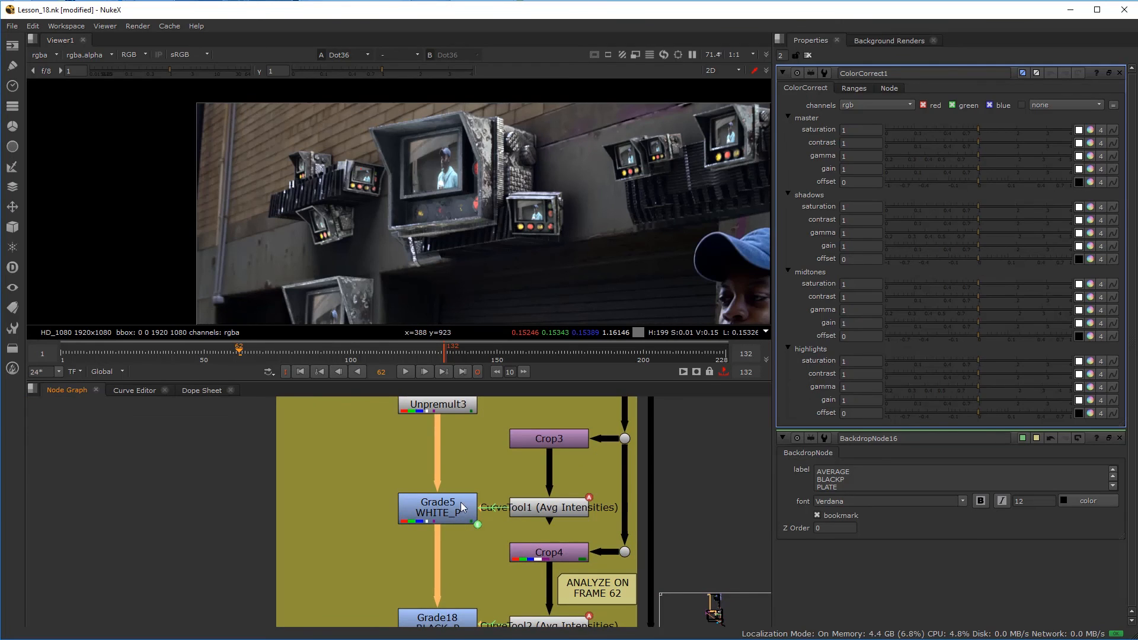
double_click(462, 507)
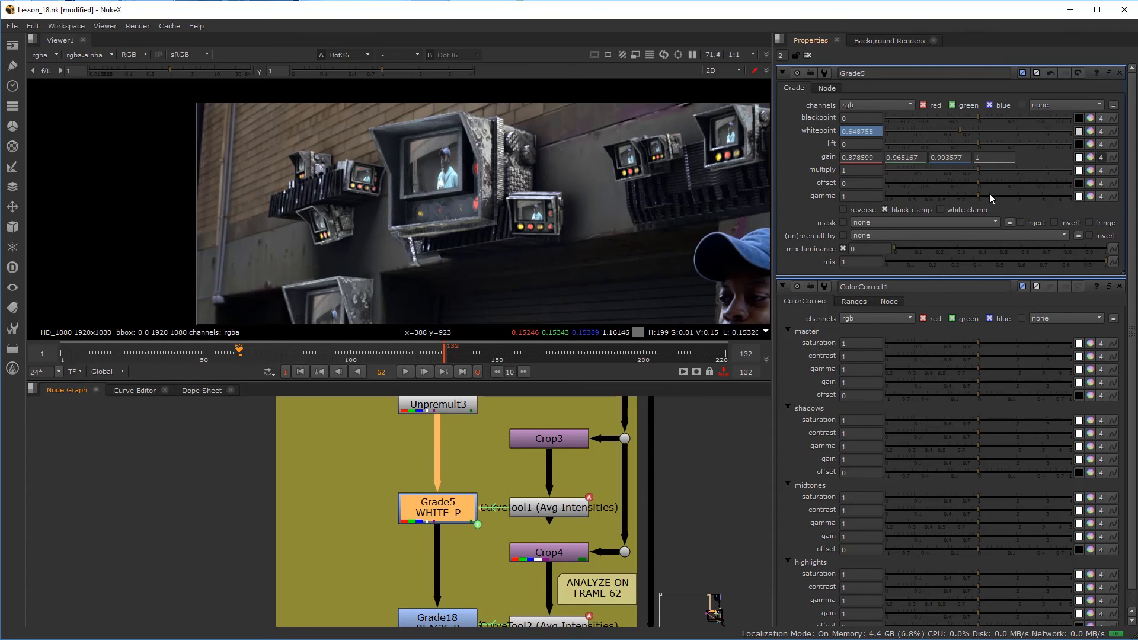
- Try lowering the master gamma of ColorCorrect1 to 0.67, and return it to 1
scroll(500, 154, down, 2)
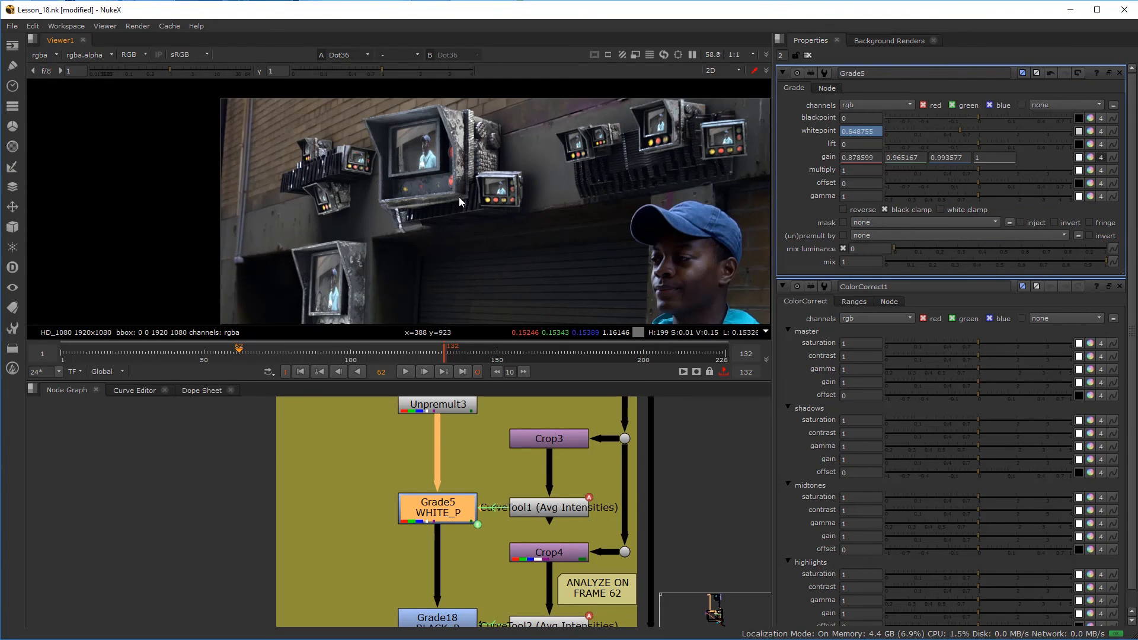
scroll(474, 485, down, 3)
middle_drag(474, 481, 478, 438)
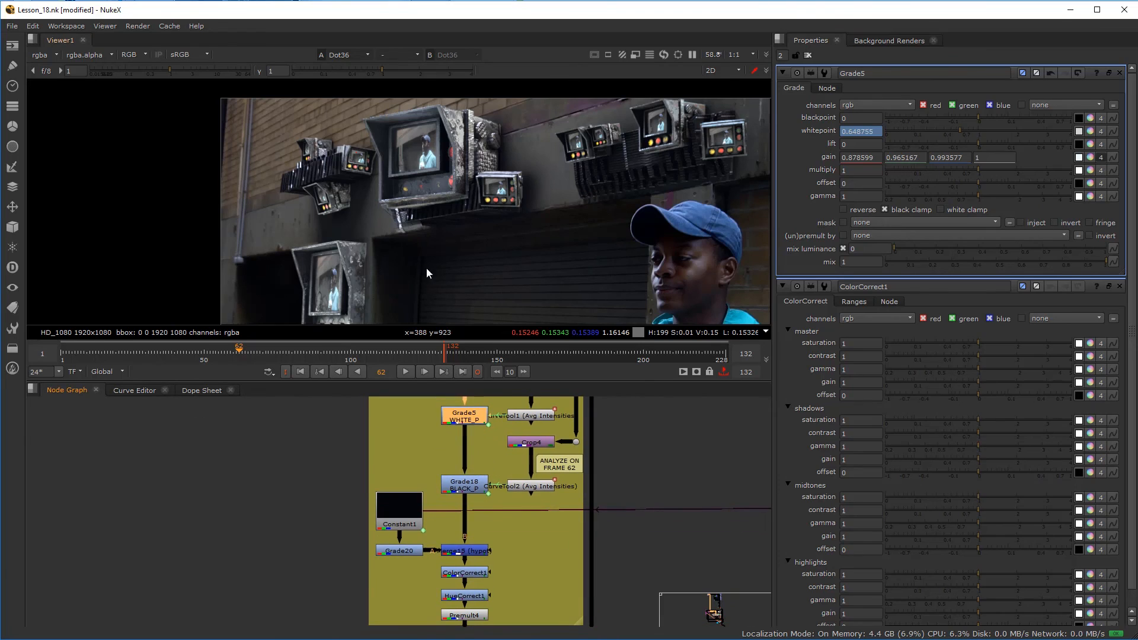
middle_drag(479, 522, 498, 481)
scroll(488, 551, up, 5)
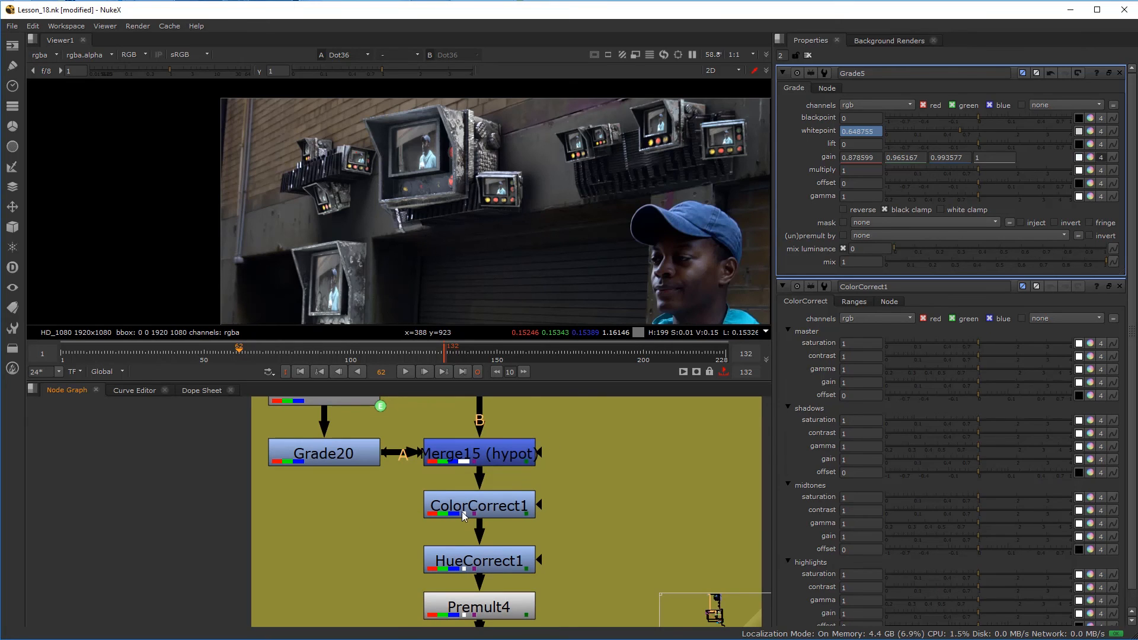
double_click(479, 506)
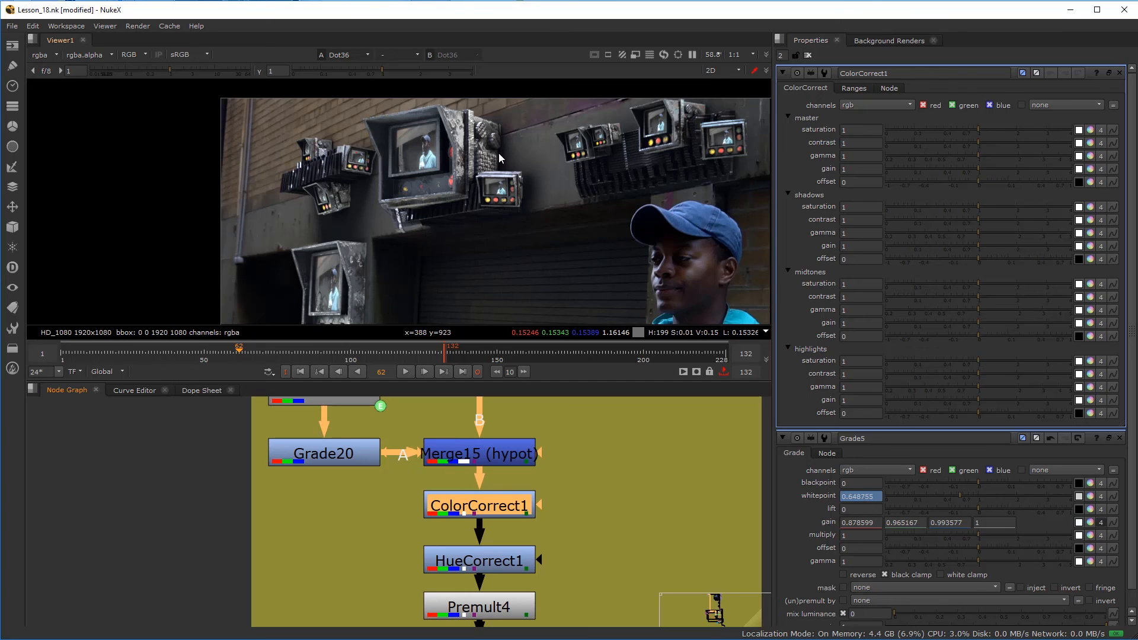
click(949, 158)
click(955, 158)
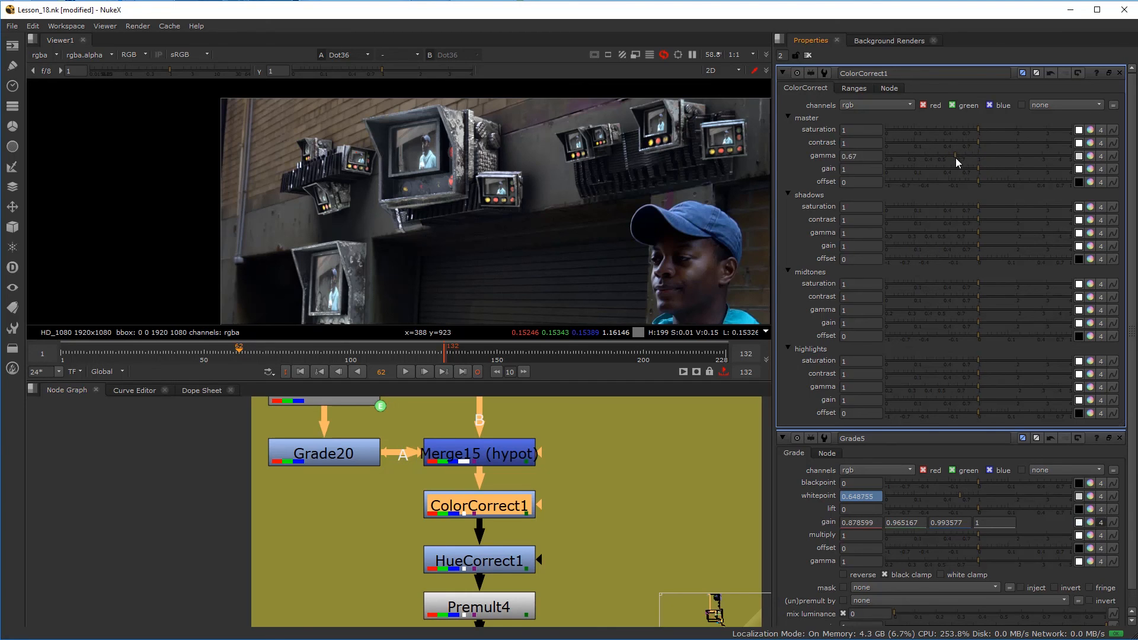
drag(956, 157, 980, 157)
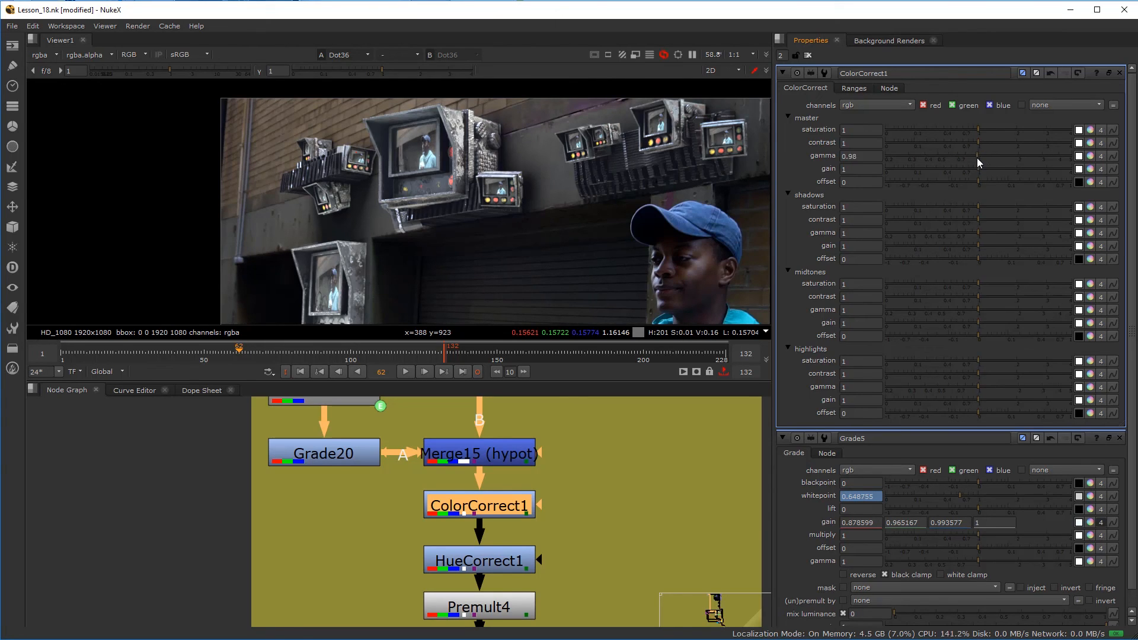
drag(979, 158, 978, 159)
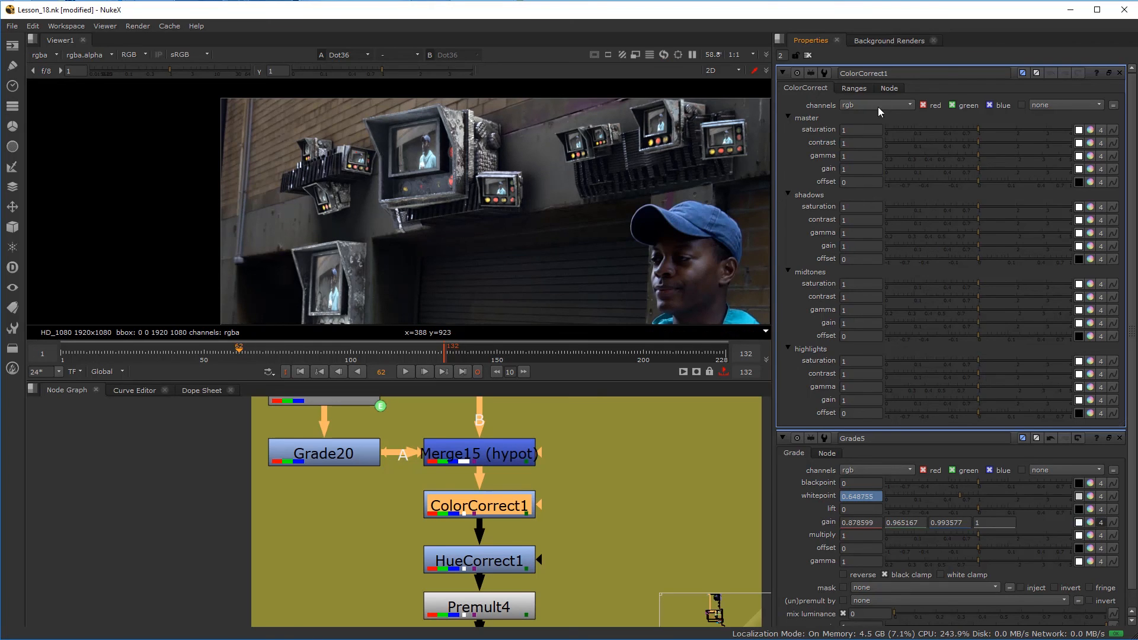
- Display the shadow, midtone and highlight range curves of ColorCorrect1 and widen the shadow range, starting its falloff at about 0.07
click(855, 88)
click(805, 123)
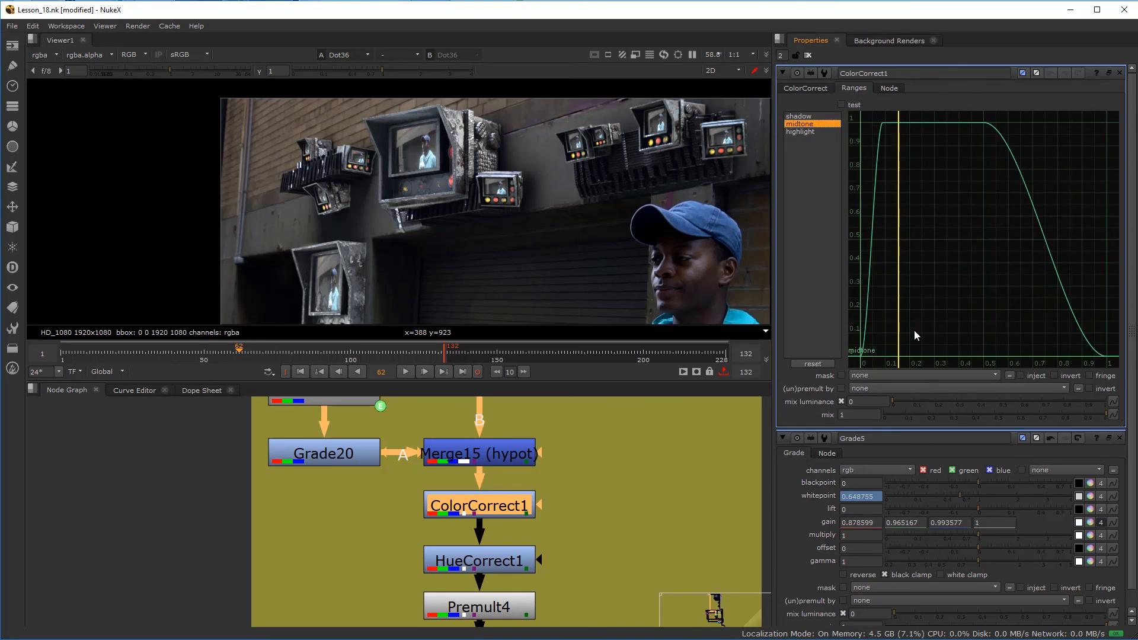
drag(817, 117, 817, 149)
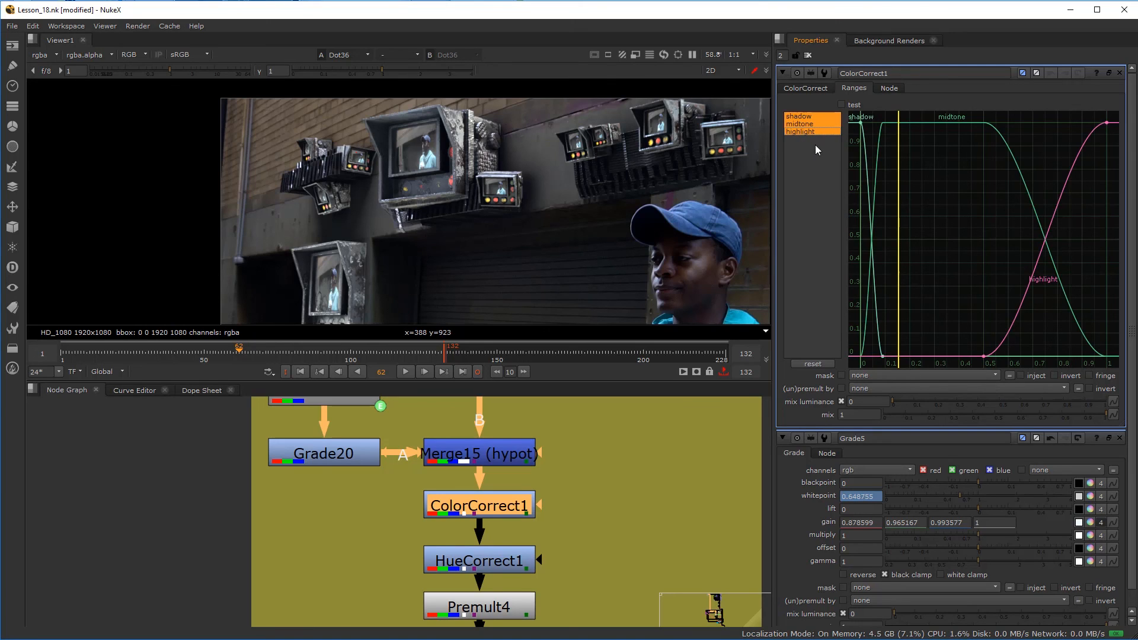
drag(883, 357, 931, 355)
drag(861, 123, 879, 122)
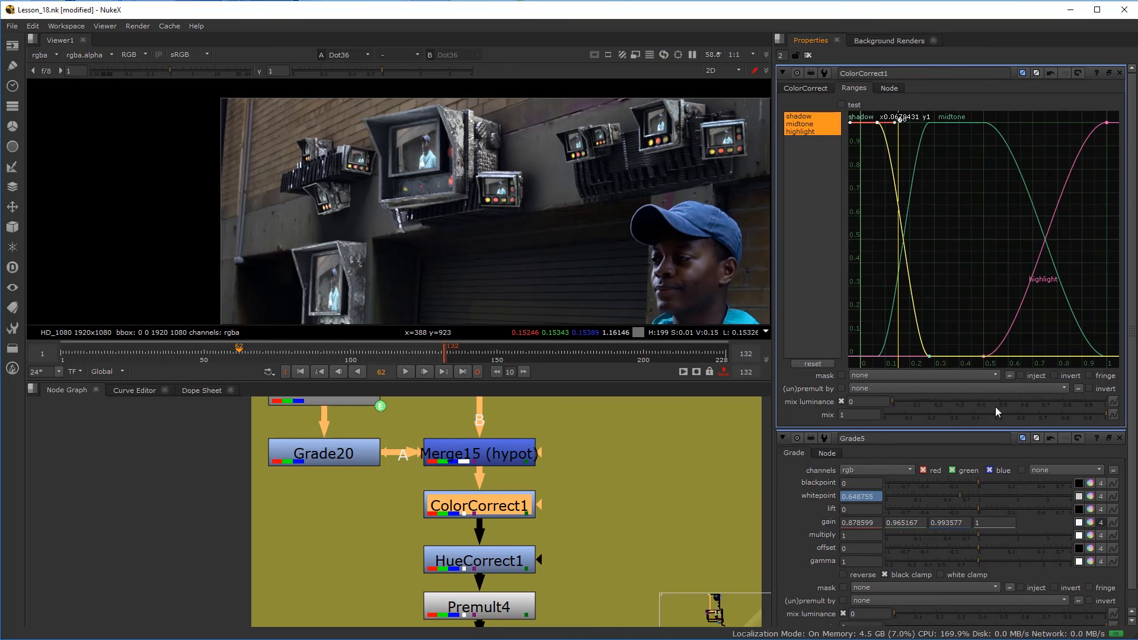
- Move the start of ColorCorrect1's highlight range higher, widen its shadow range further, and return to the main color controls
drag(986, 357, 1030, 357)
drag(931, 357, 984, 354)
drag(876, 123, 923, 120)
drag(1032, 357, 1071, 354)
click(818, 87)
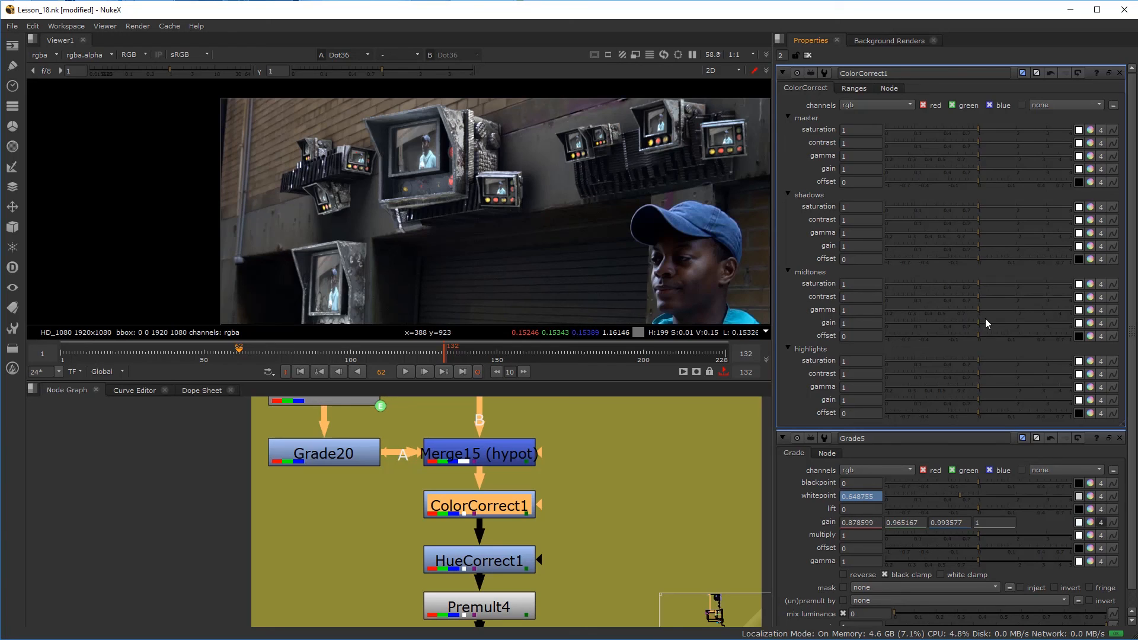
- Try a midtones gain of 0.62 and a midtones contrast of 1.2 in ColorCorrect1, and undo both
drag(983, 325, 960, 323)
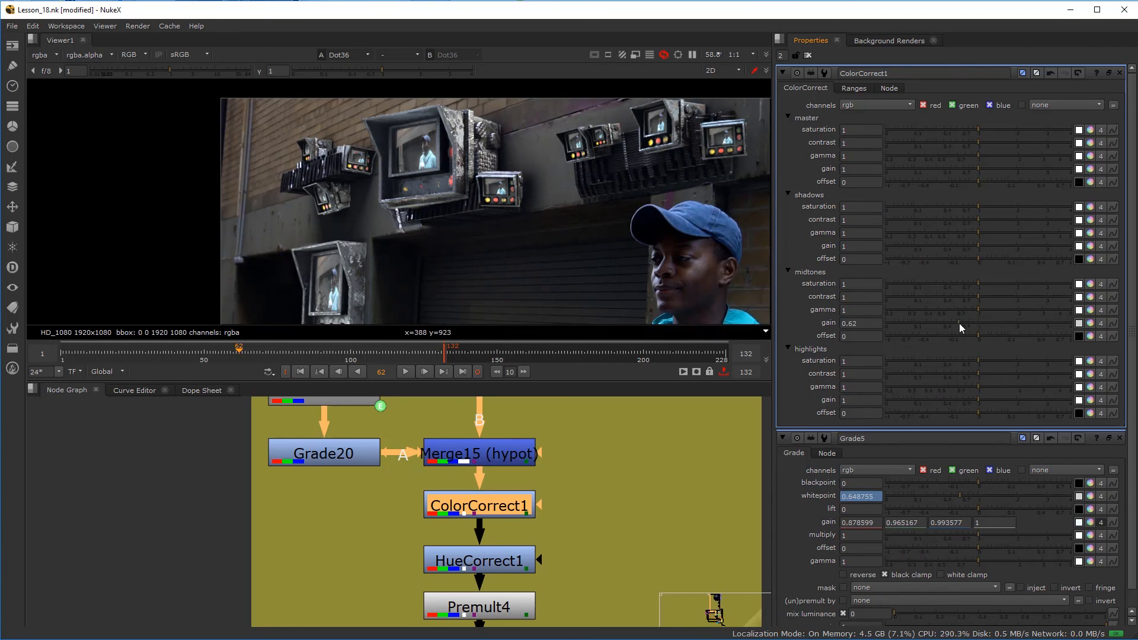
key(ctrl+z)
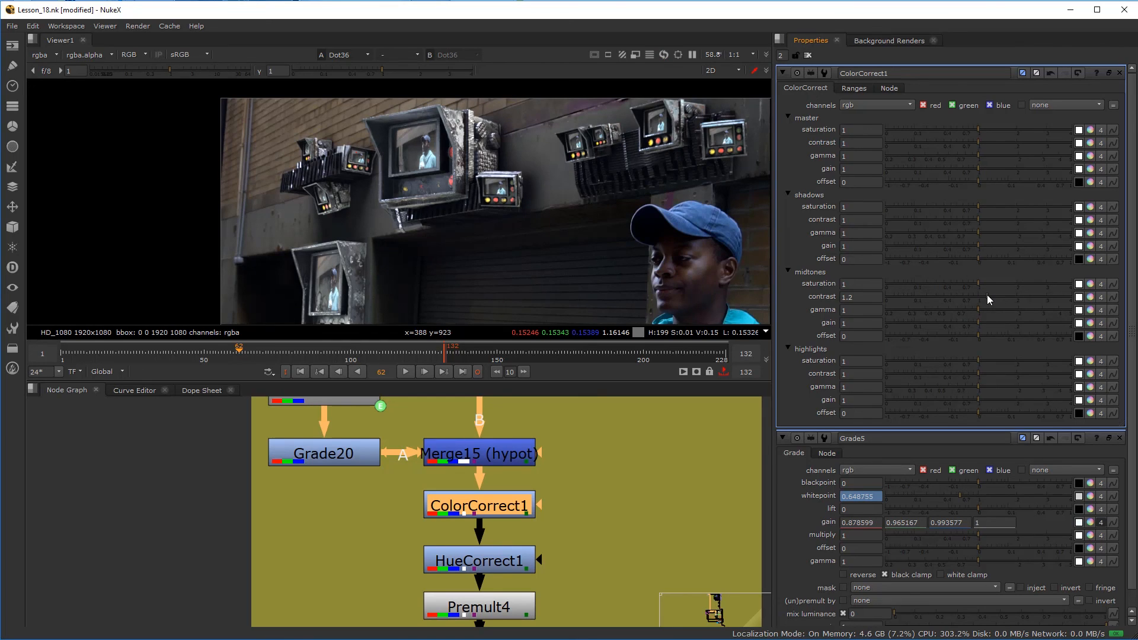
key(ctrl+z)
- Set the midtones gain of ColorCorrect1 to 0.9
click(962, 323)
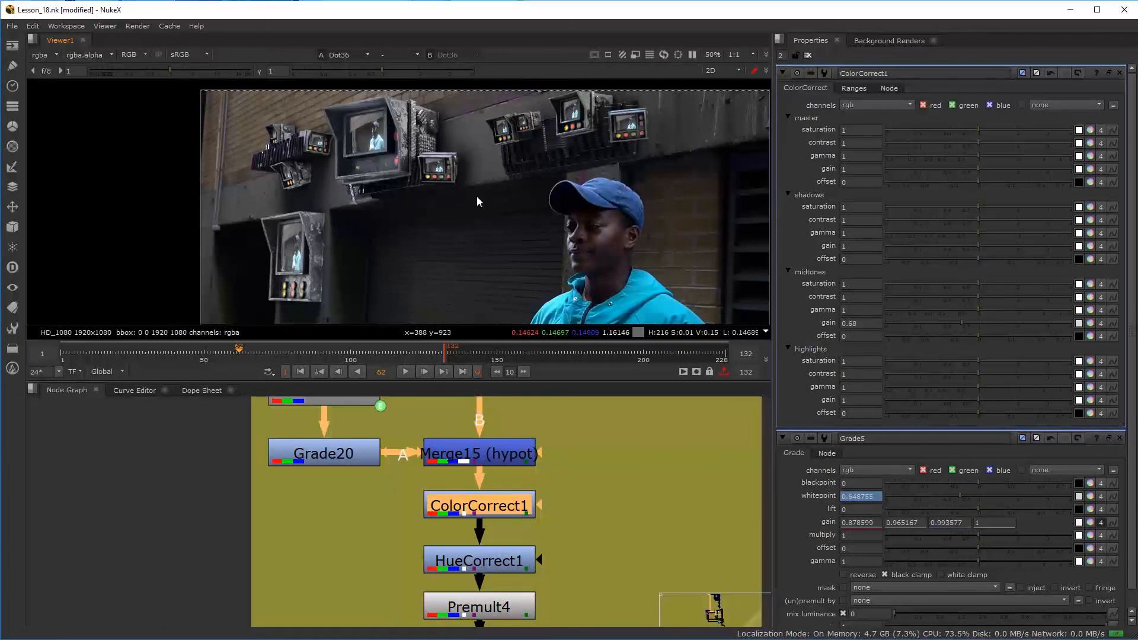
drag(967, 325, 973, 323)
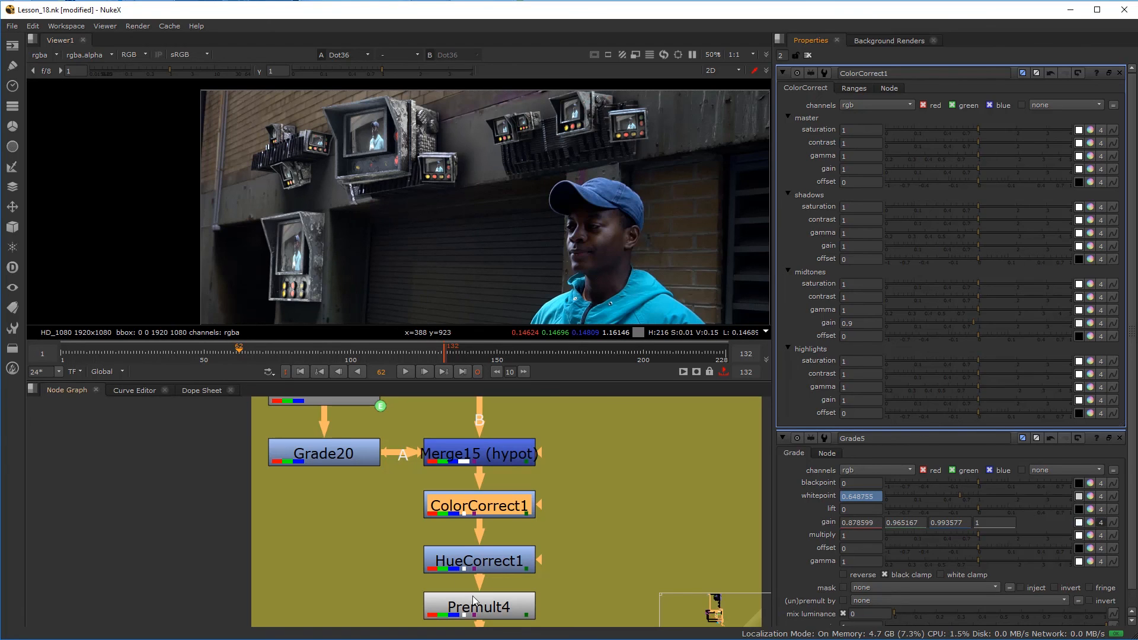
- Examine HueCorrect1 and its neighbours in the Overall CG CC section, and the Beauty Pass CG section above them
scroll(358, 511, down, 4)
scroll(355, 533, up, 3)
click(351, 532)
scroll(443, 542, down, 1)
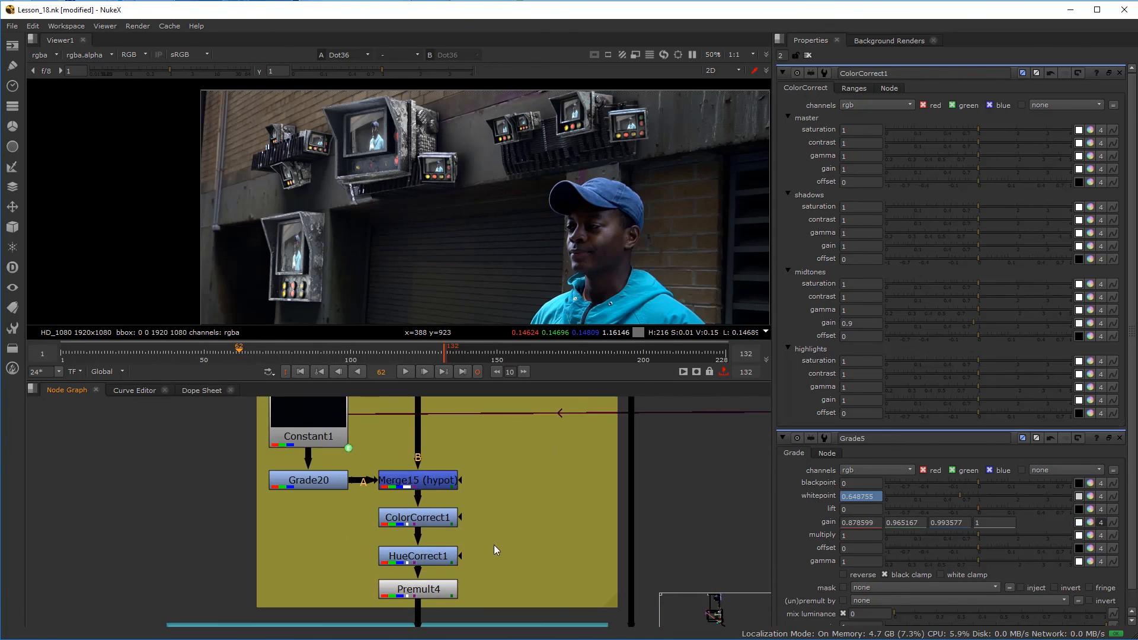
scroll(430, 563, up, 2)
click(427, 561)
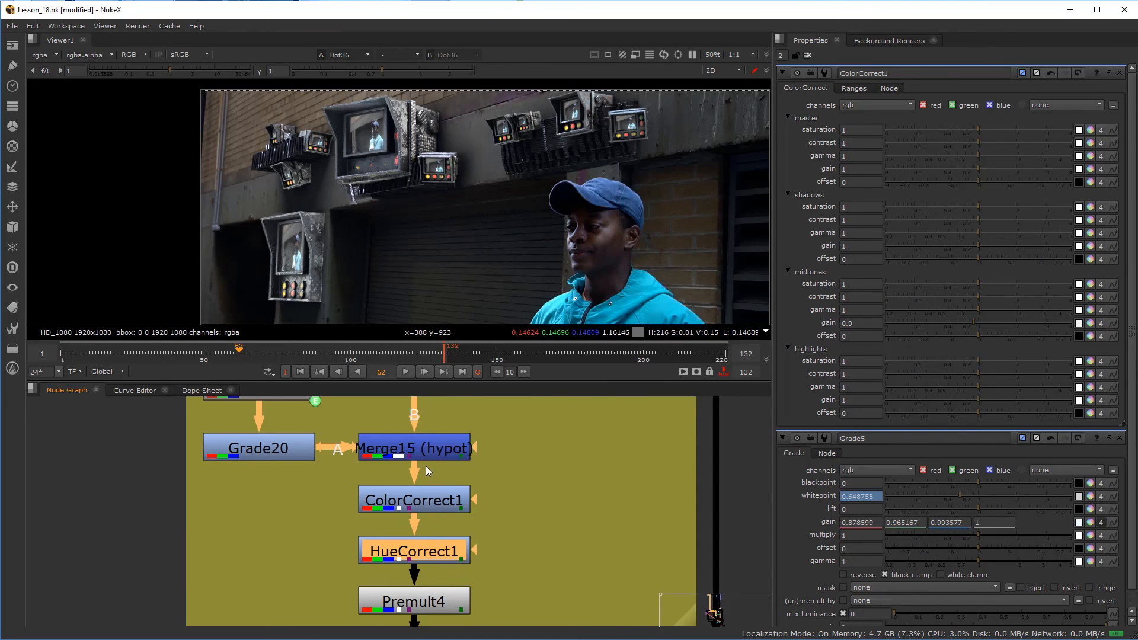
scroll(425, 466, down, 5)
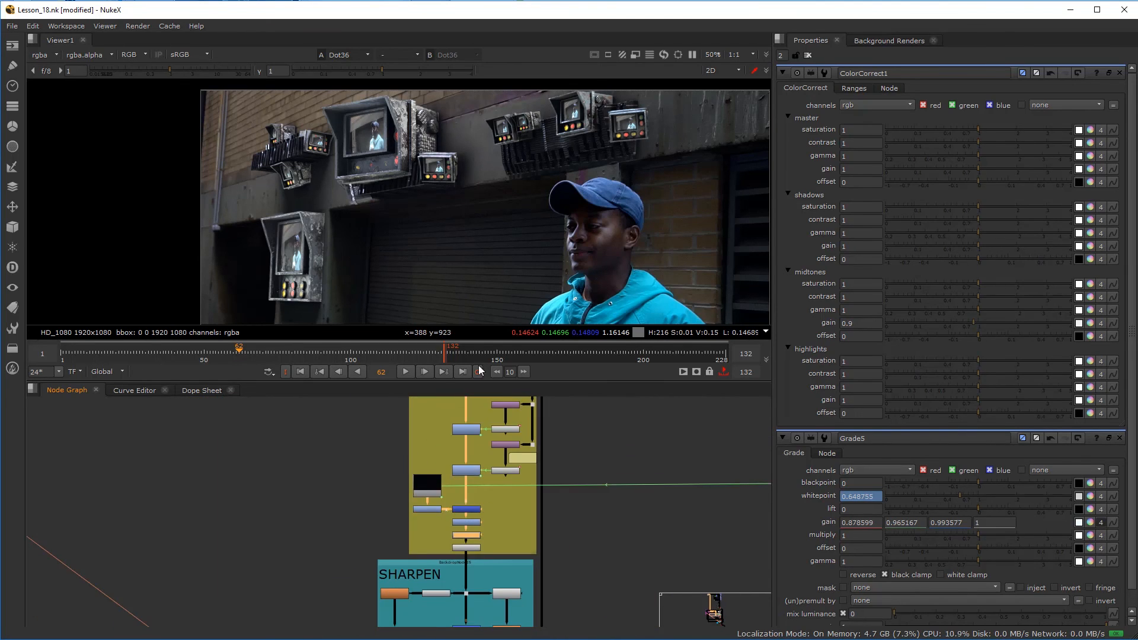
scroll(478, 530, down, 3)
middle_drag(477, 530, 497, 595)
middle_drag(407, 492, 499, 481)
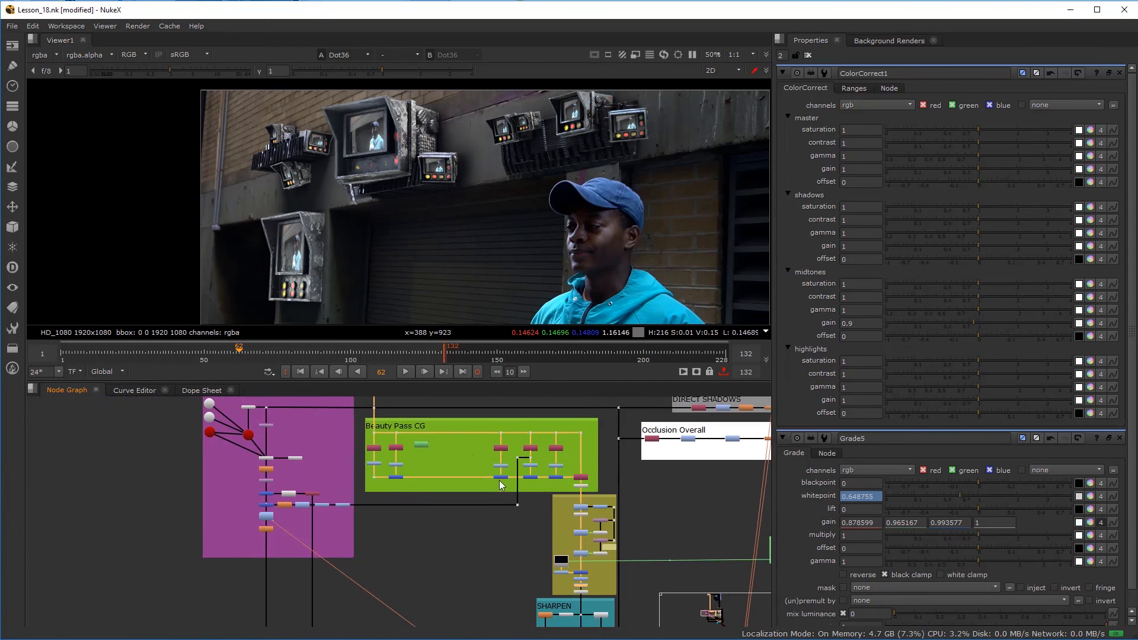
scroll(471, 453, up, 2)
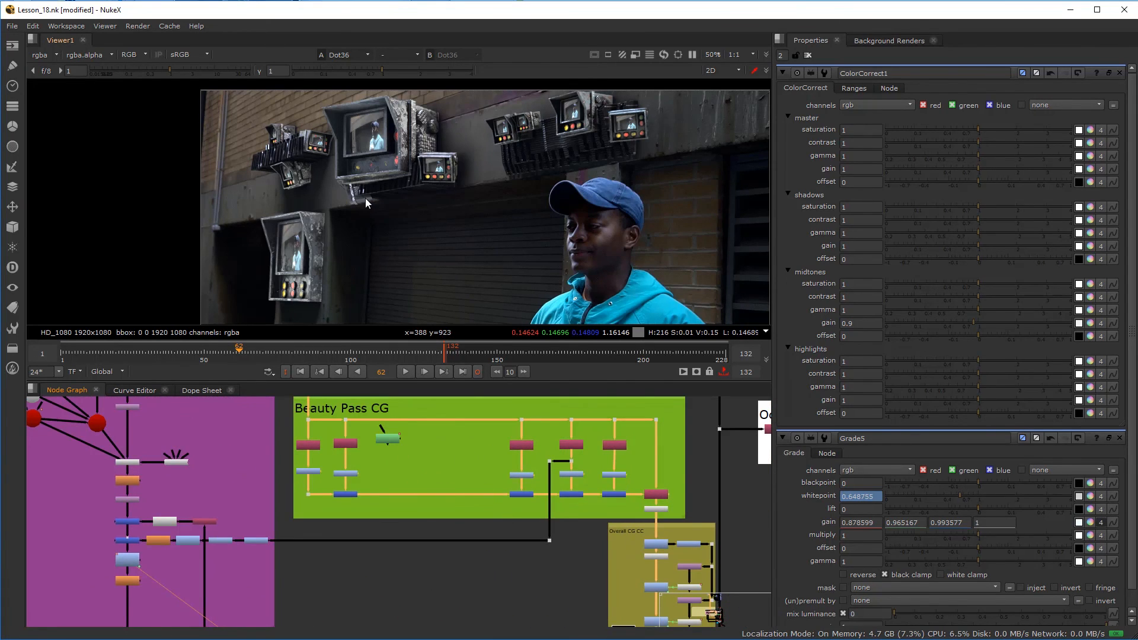
- Insert a Grade node between the WHITE_P and BLACK_P grades in the Overall CG CC section
scroll(555, 579, down, 2)
middle_drag(491, 580, 327, 518)
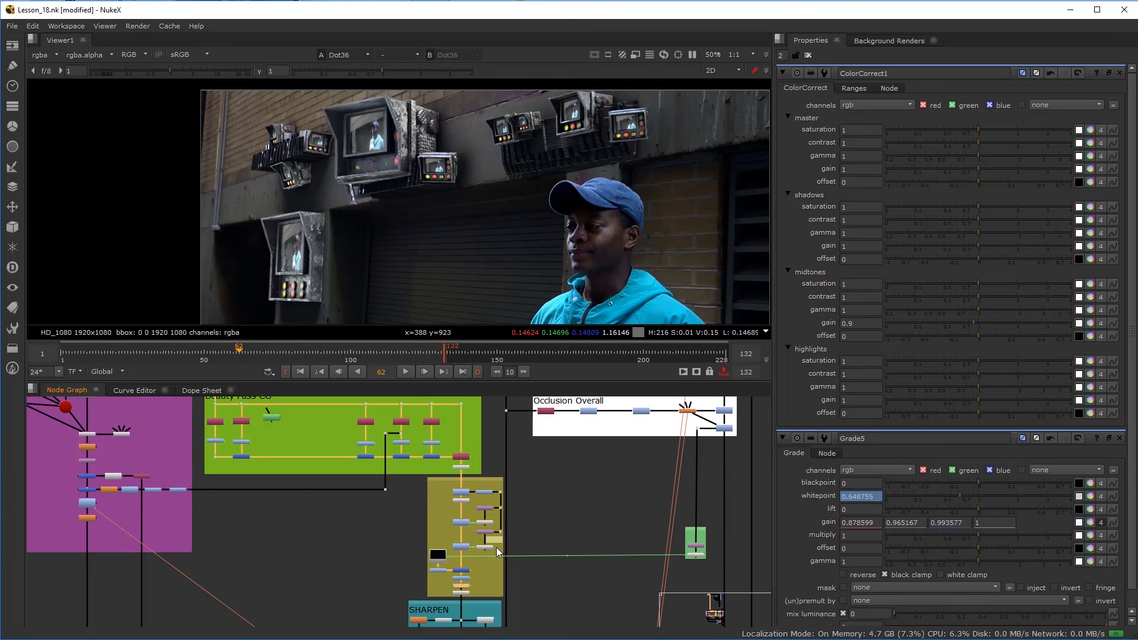
middle_drag(472, 520, 416, 535)
scroll(393, 553, up, 5)
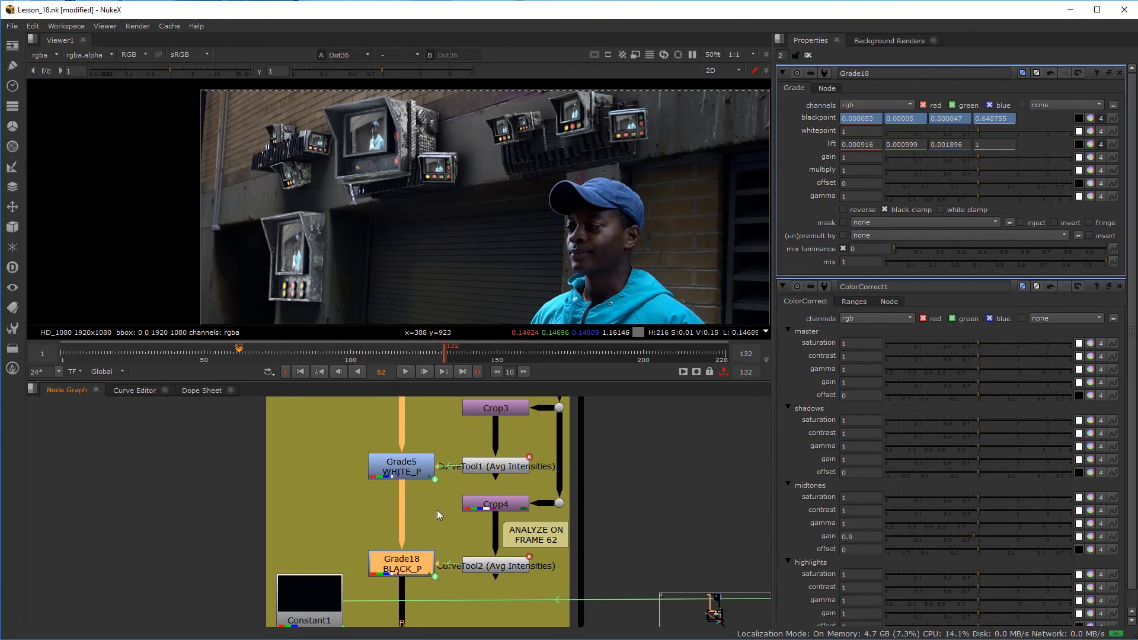
click(343, 515)
key(g)
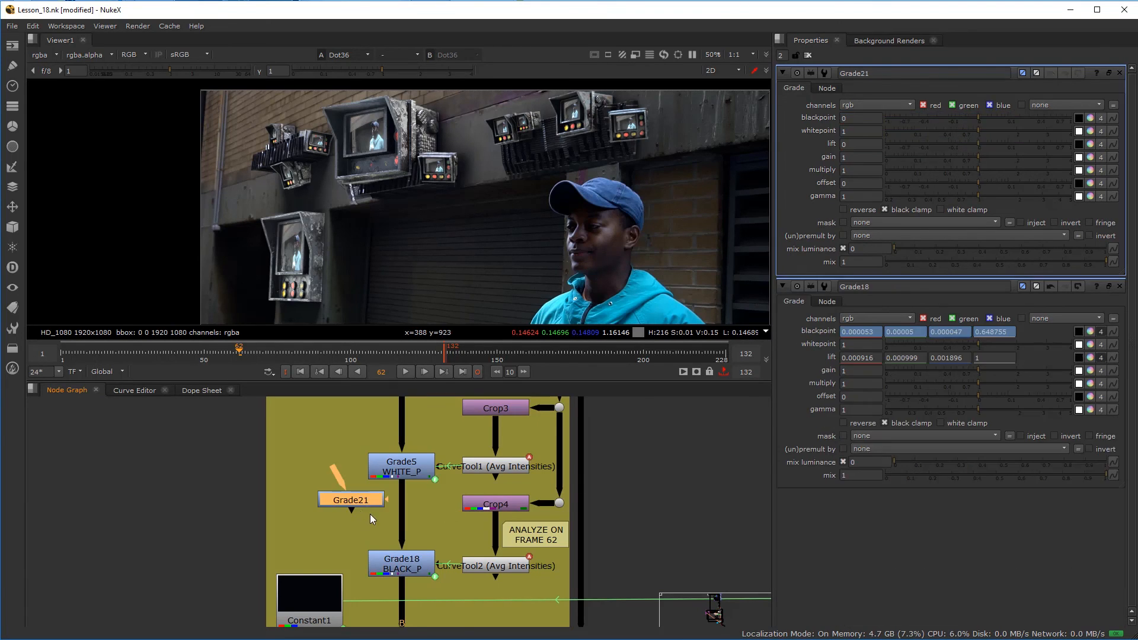
drag(358, 504, 408, 512)
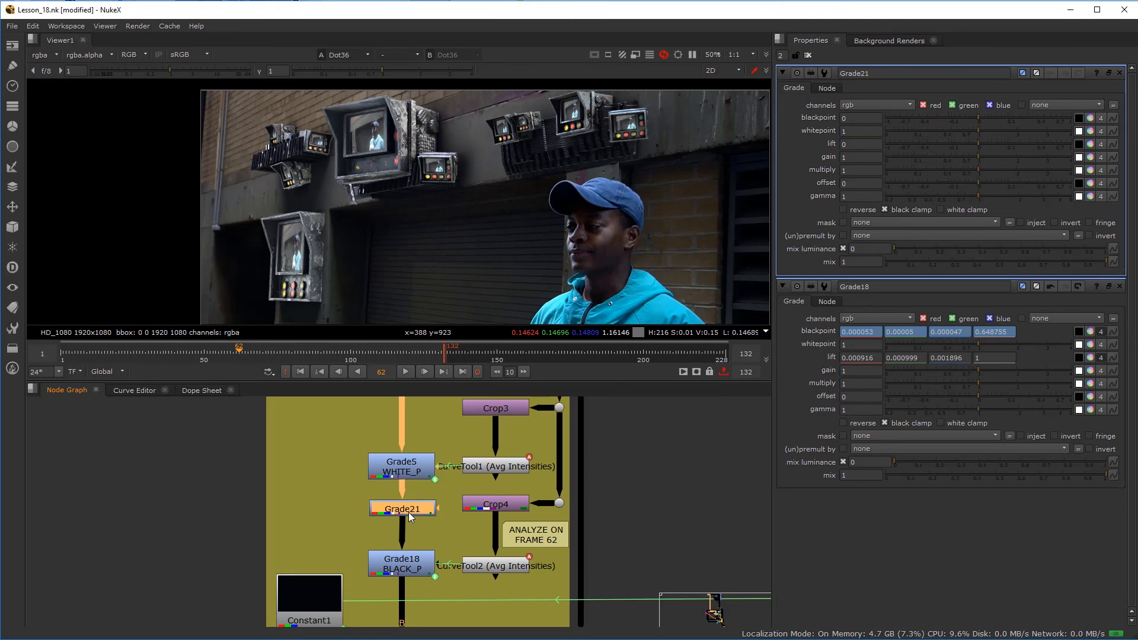
- Try a blue multiply of 1.38 in the Grade between WHITE_P and BLACK_P, and delete that node
click(1091, 171)
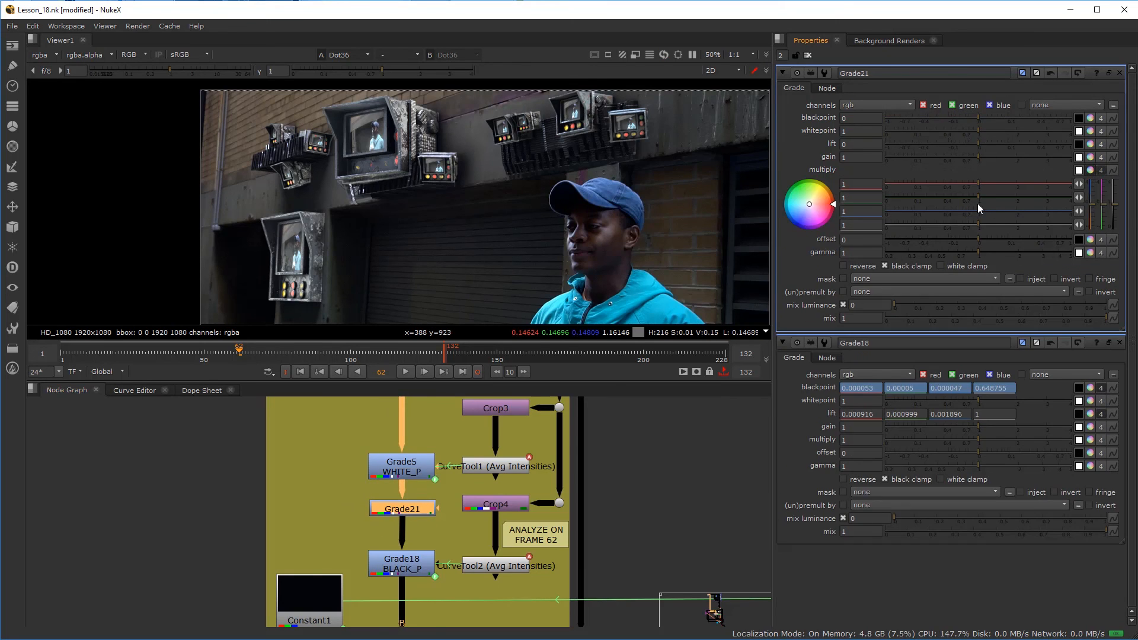
click(995, 211)
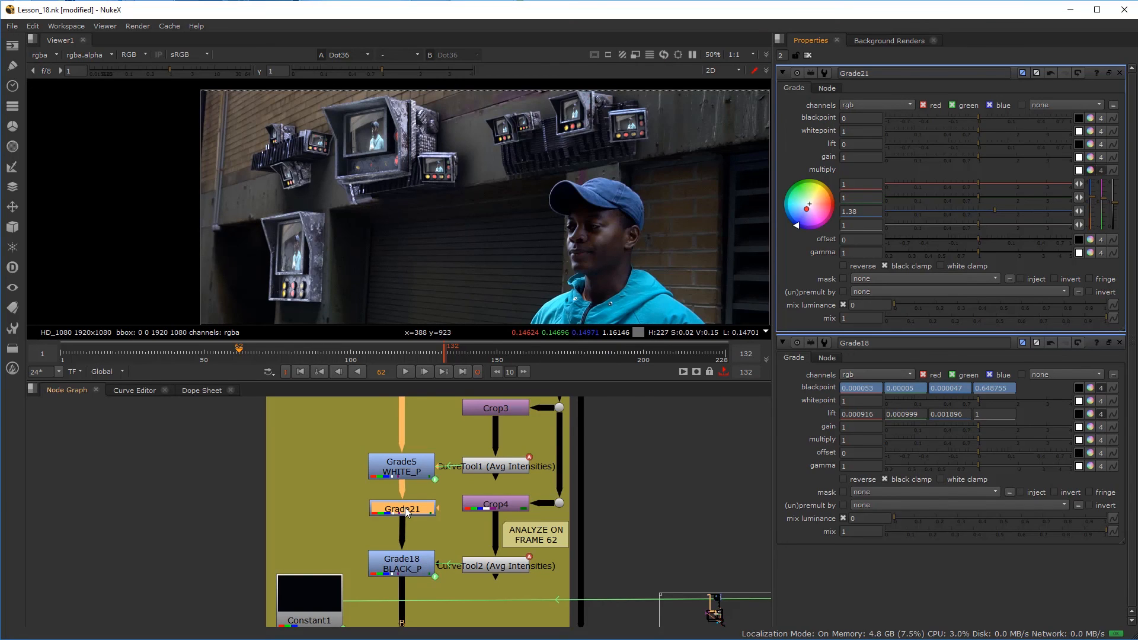
drag(405, 507, 406, 514)
key(Delete)
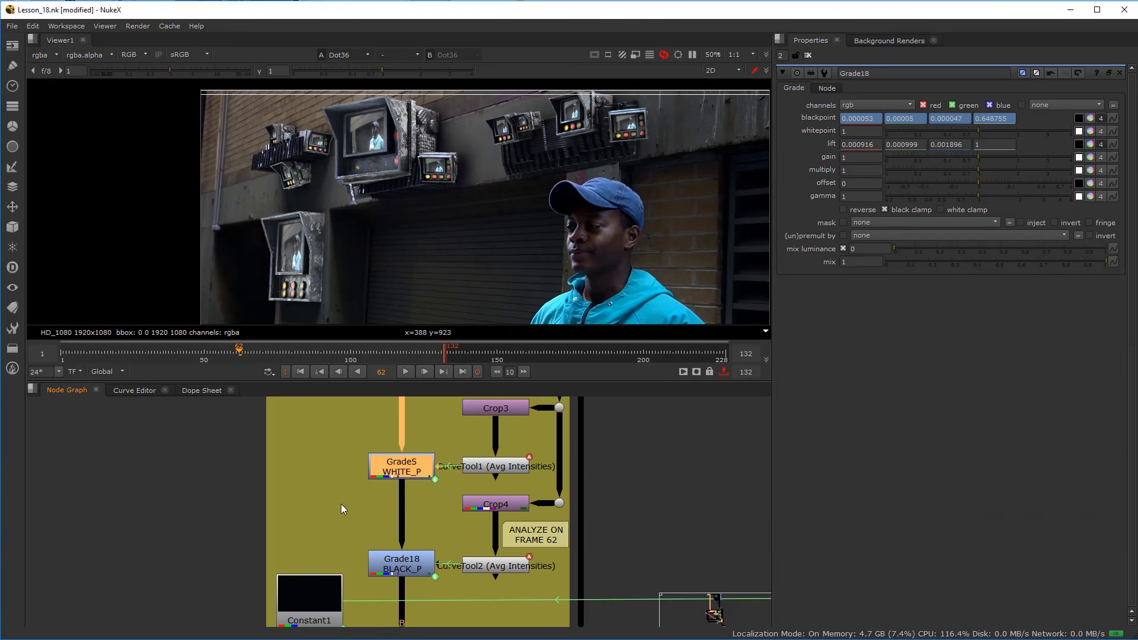
scroll(359, 499, down, 3)
scroll(368, 495, up, 1)
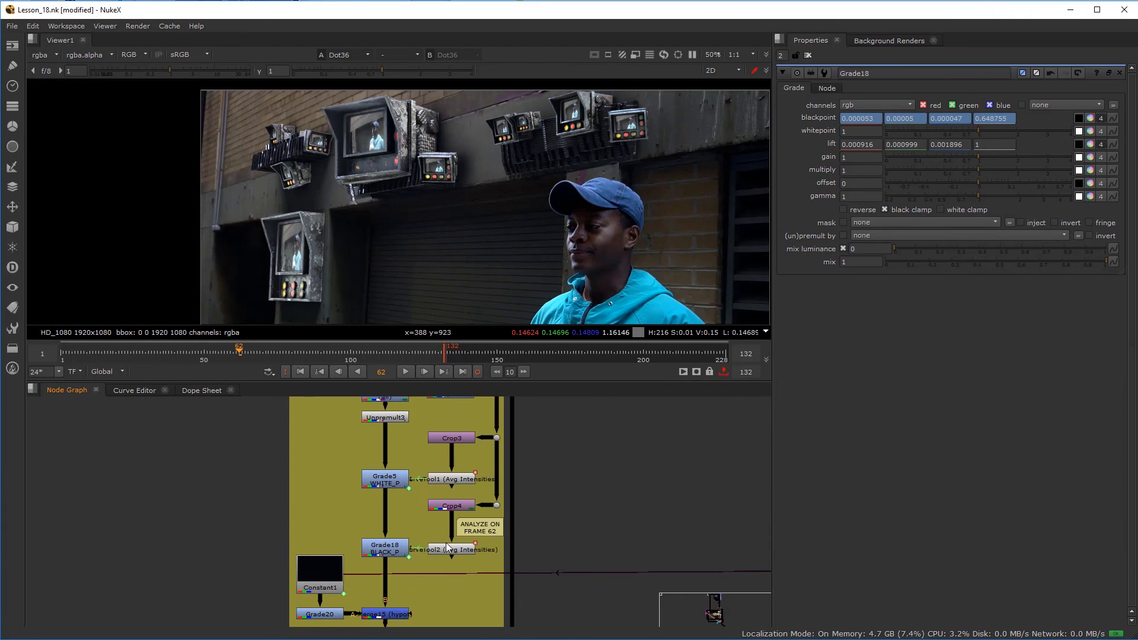
scroll(524, 531, down, 4)
middle_drag(522, 531, 439, 518)
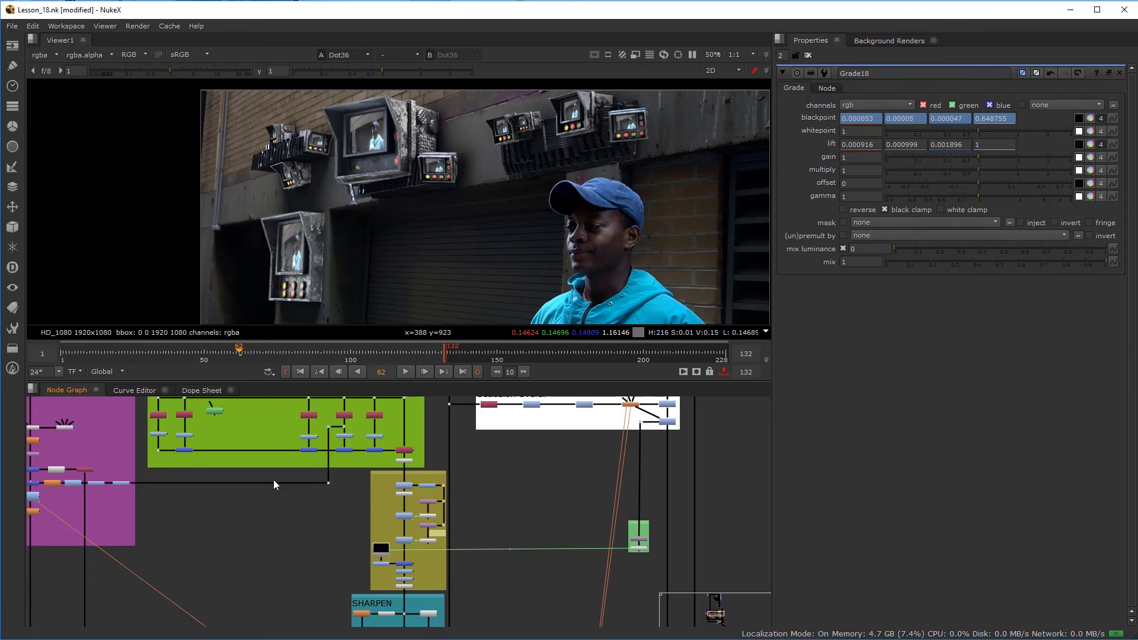
middle_drag(273, 479, 302, 503)
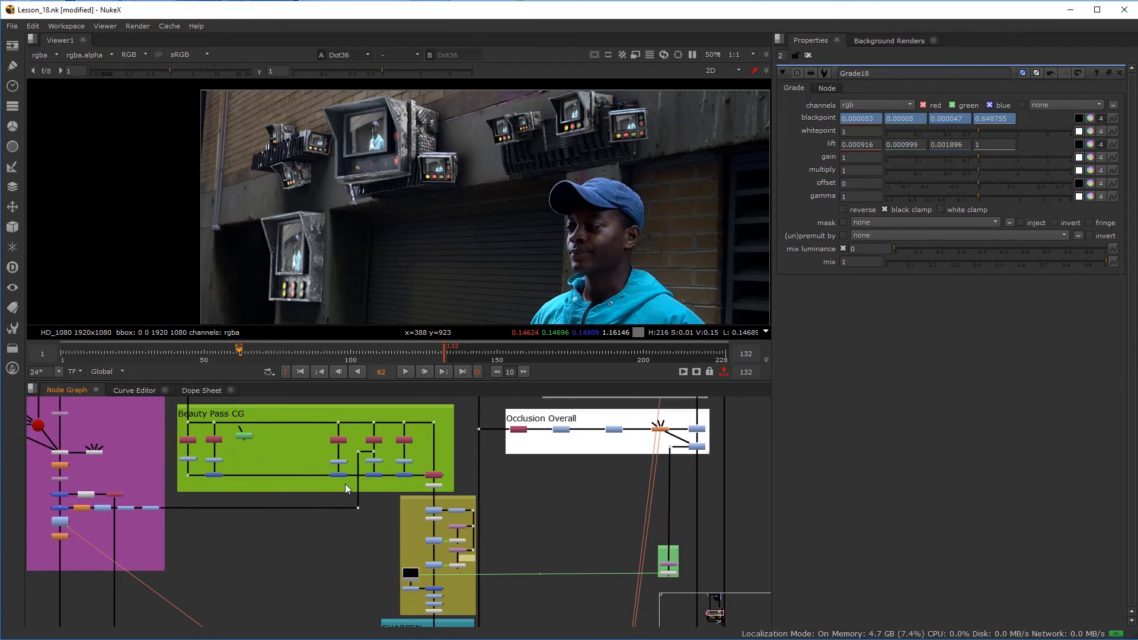